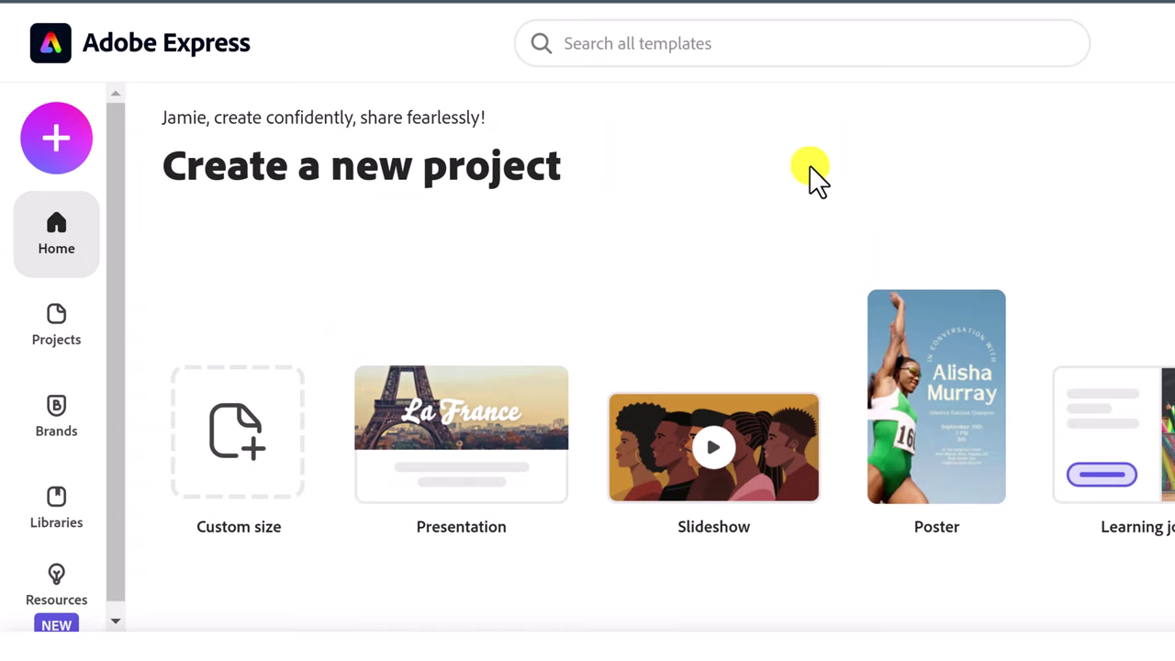
# Step: Look over the new-project formats and the popular quick actions on the home page
pyautogui.moveTo(649, 361)
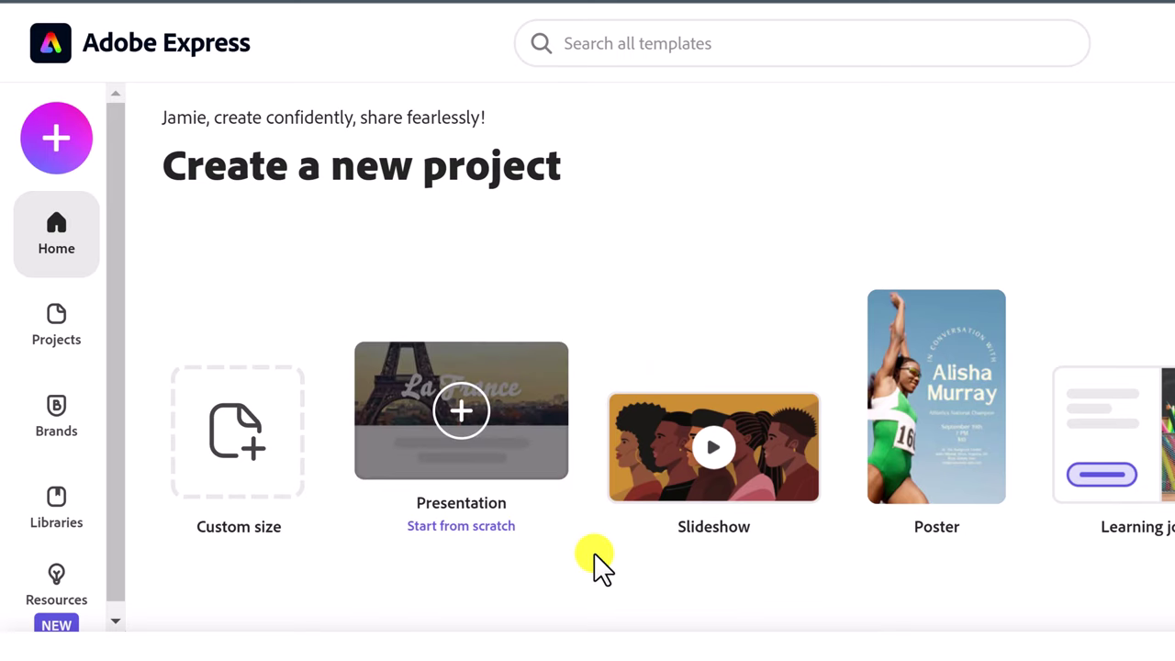
pyautogui.scroll(-3, 598, 564)
pyautogui.scroll(-2, 602, 546)
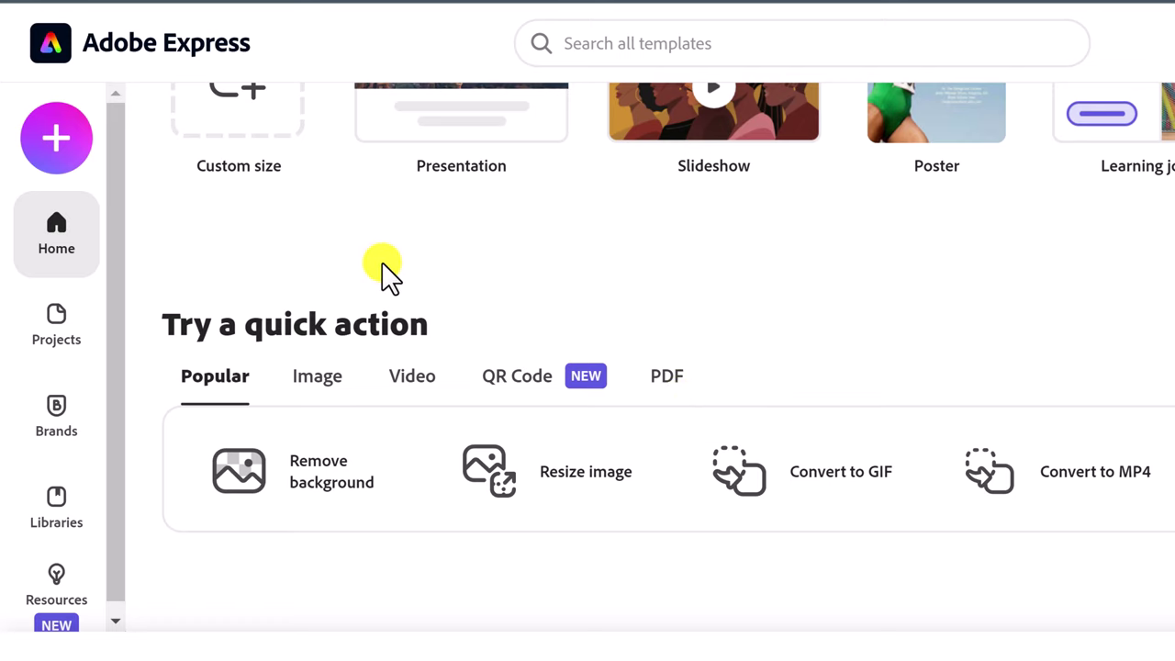
pyautogui.scroll(1, 380, 270)
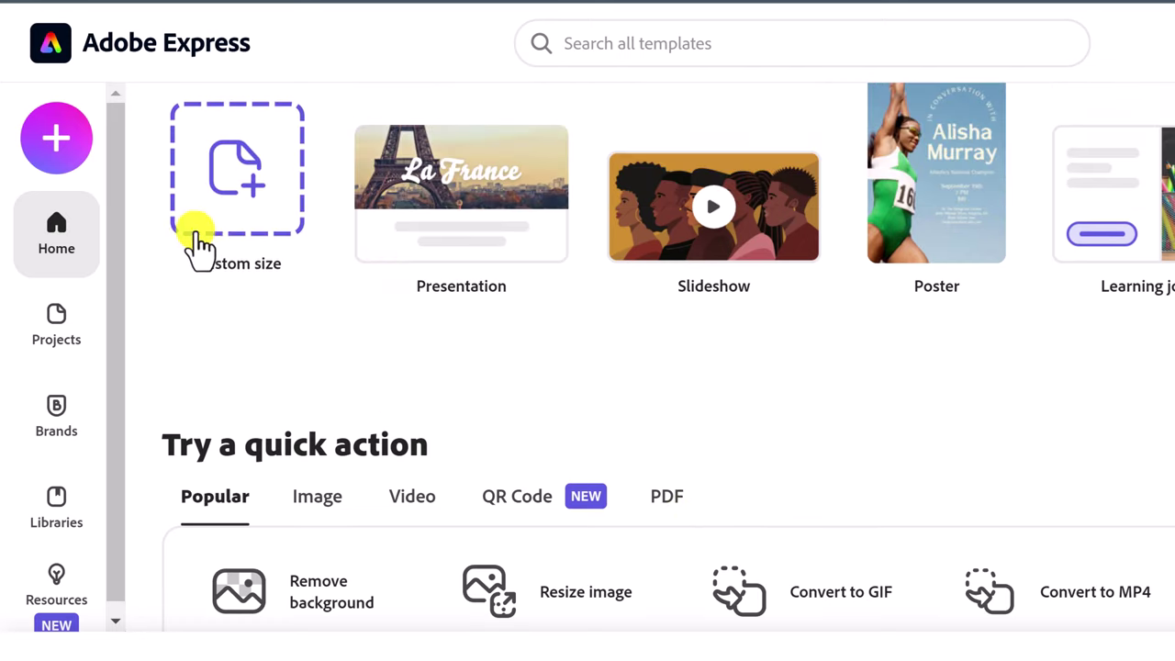
# Step: Review the available project types and the image, video and PDF quick actions for starting something new
pyautogui.click(57, 139)
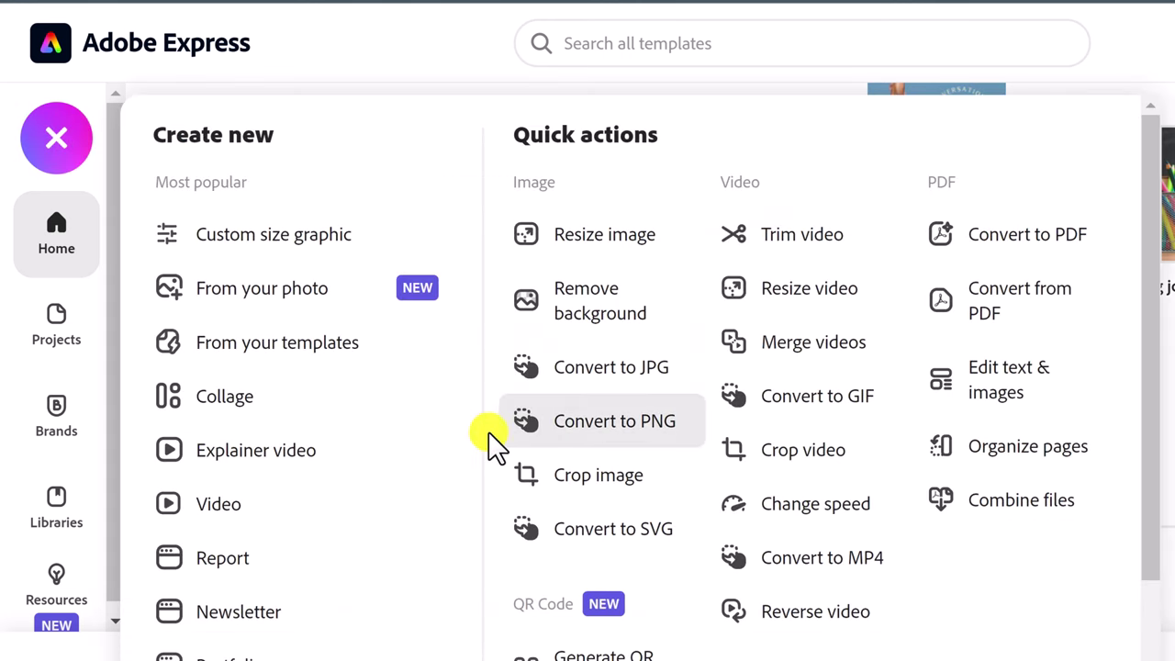
pyautogui.scroll(-2, 490, 444)
pyautogui.scroll(2, 459, 542)
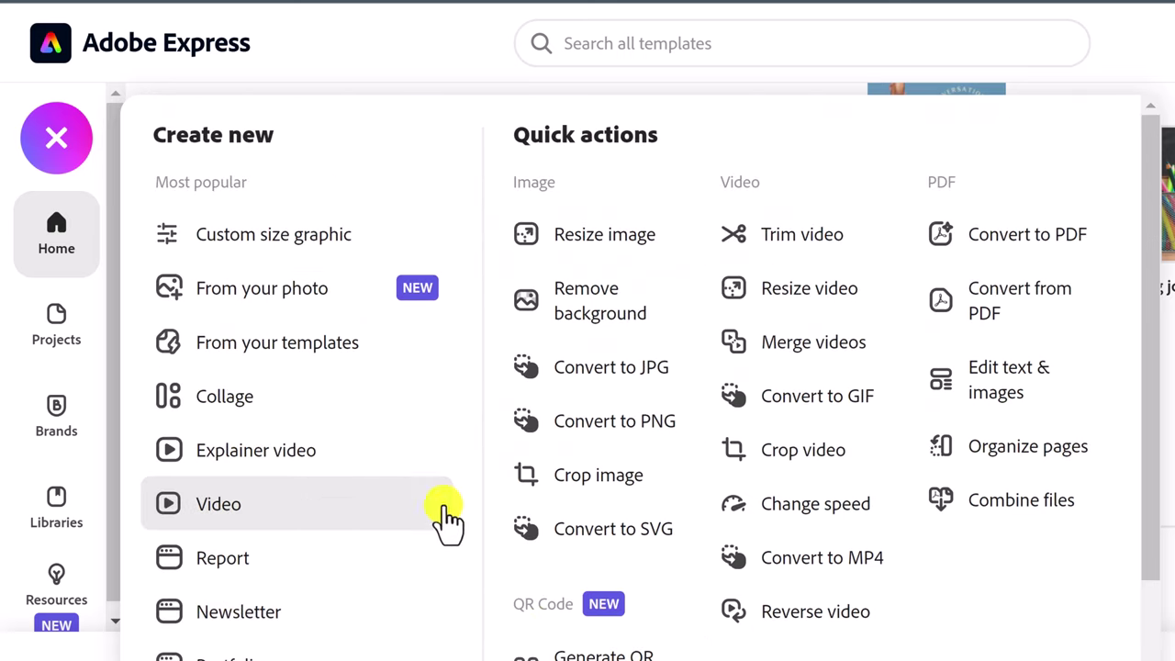
pyautogui.click(491, 69)
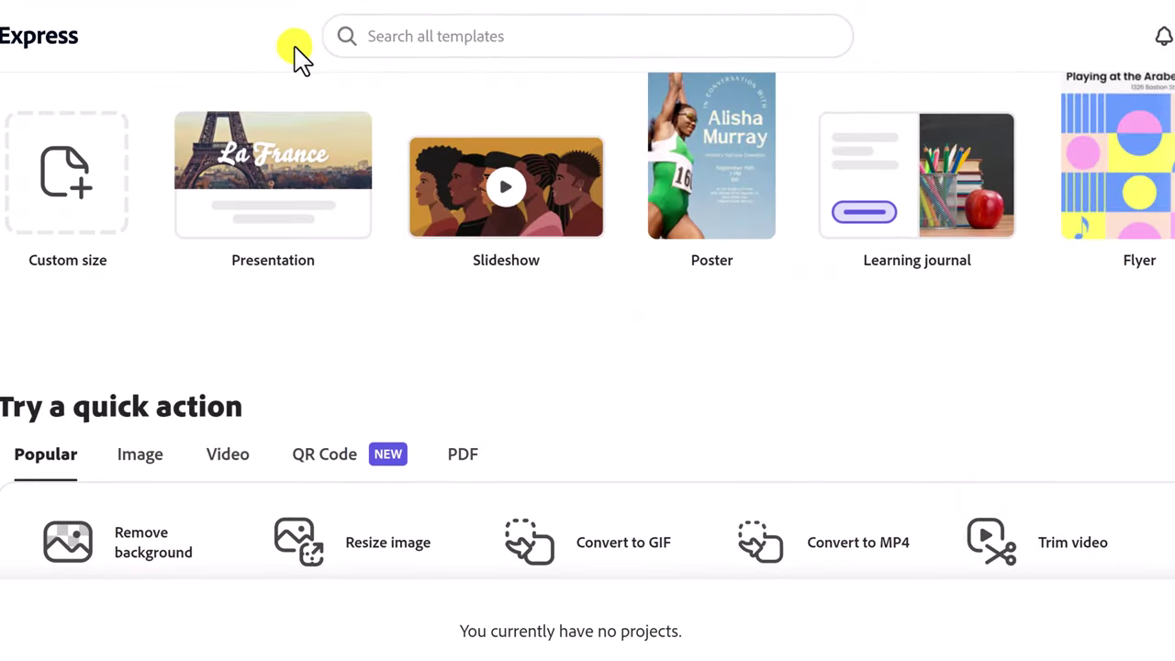
# Step: Check the recommended categories offered for template search, and view the Projects page before returning home
pyautogui.click(464, 47)
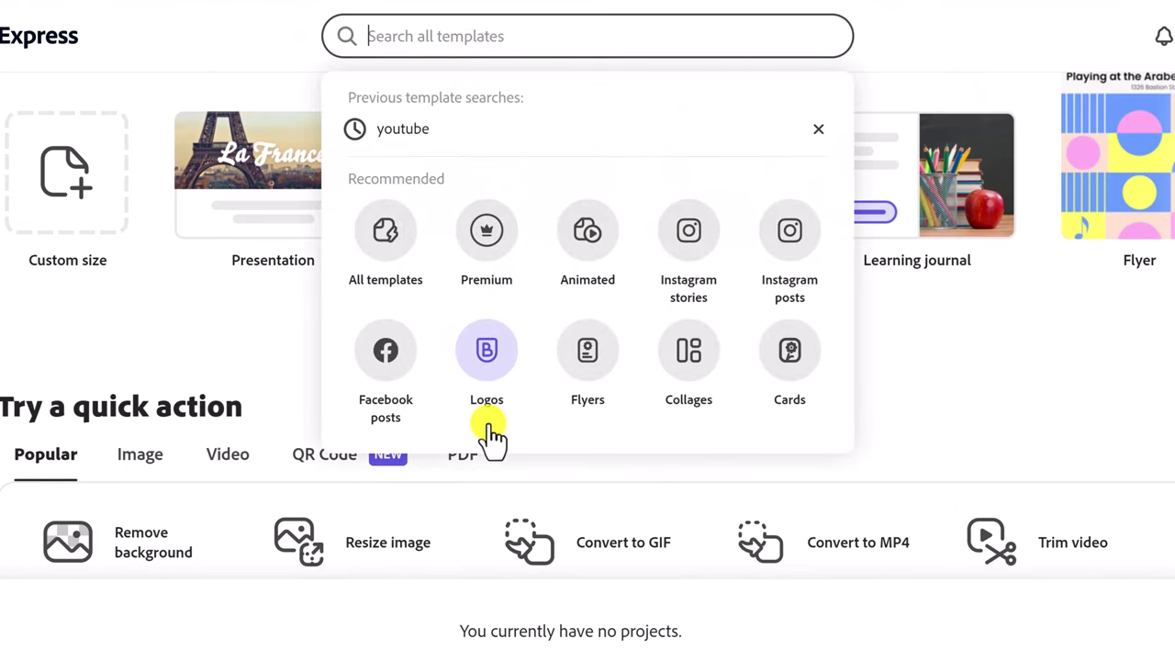
pyautogui.click(178, 314)
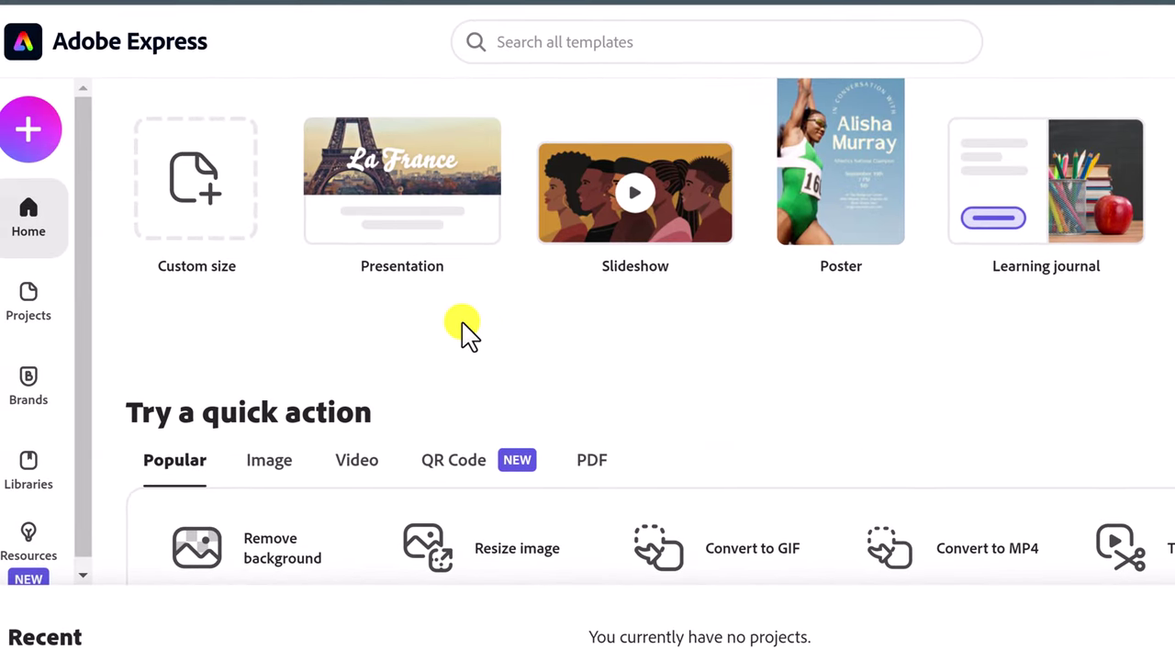
pyautogui.click(24, 321)
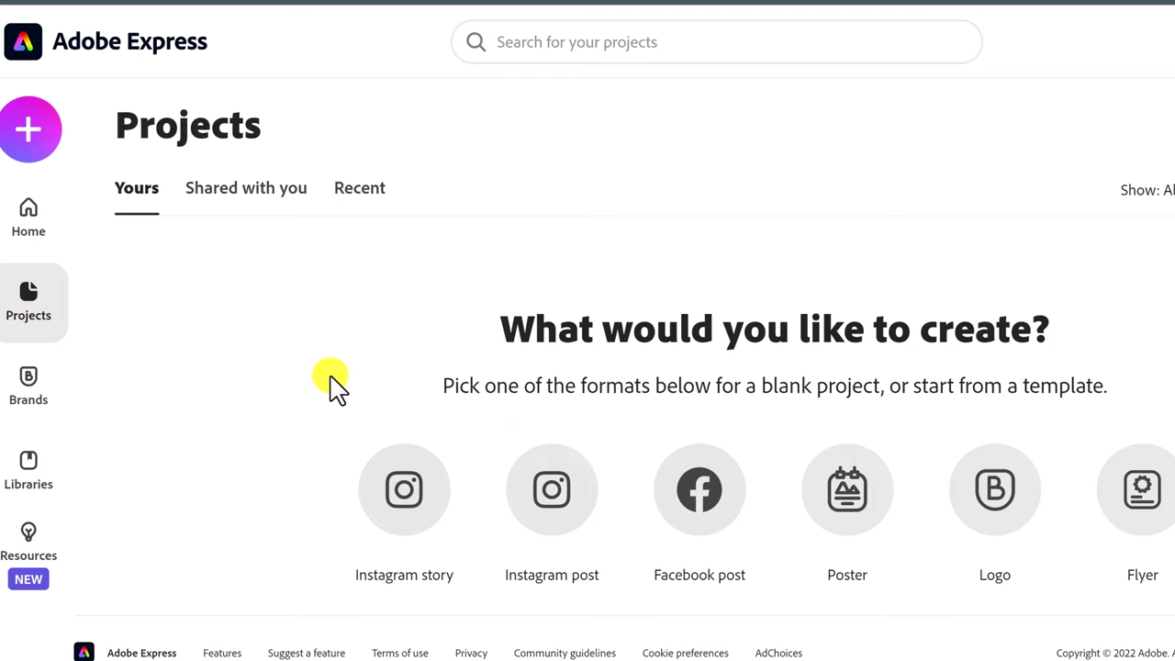
pyautogui.click(40, 232)
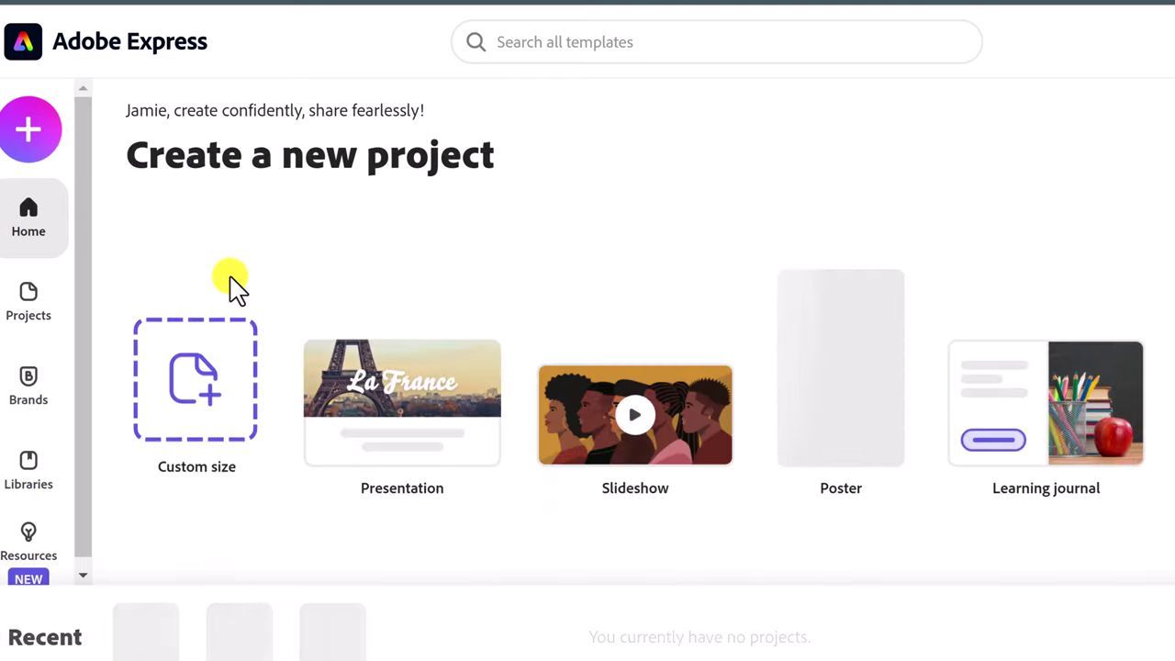
# Step: Browse the home page's classroom and poster templates, noting which posters carry the premium crown
pyautogui.scroll(-3, 273, 362)
pyautogui.scroll(-4, 275, 367)
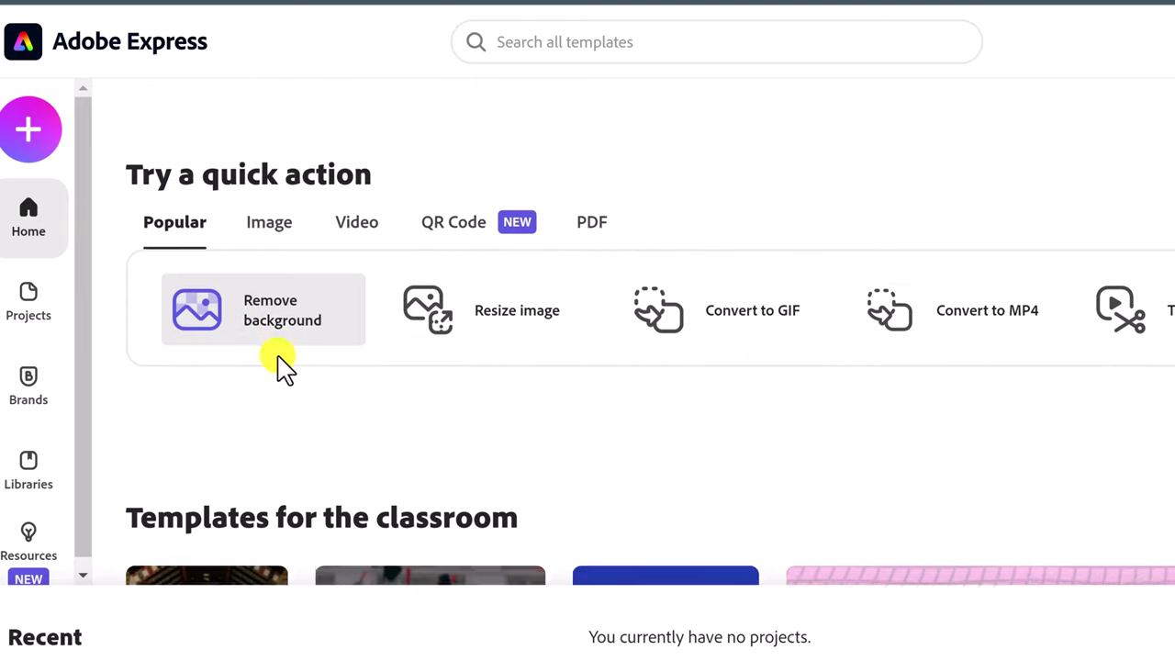
pyautogui.moveTo(341, 375)
pyautogui.scroll(-1, 345, 374)
pyautogui.scroll(-5, 348, 376)
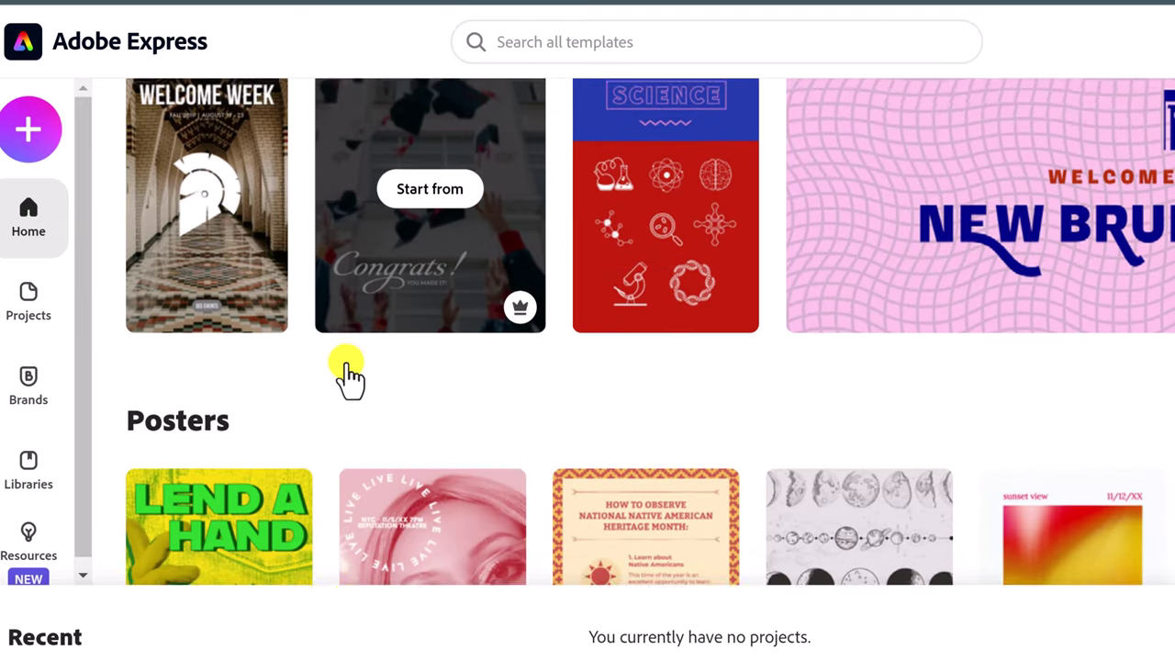
pyautogui.moveTo(385, 406)
pyautogui.scroll(-1, 404, 432)
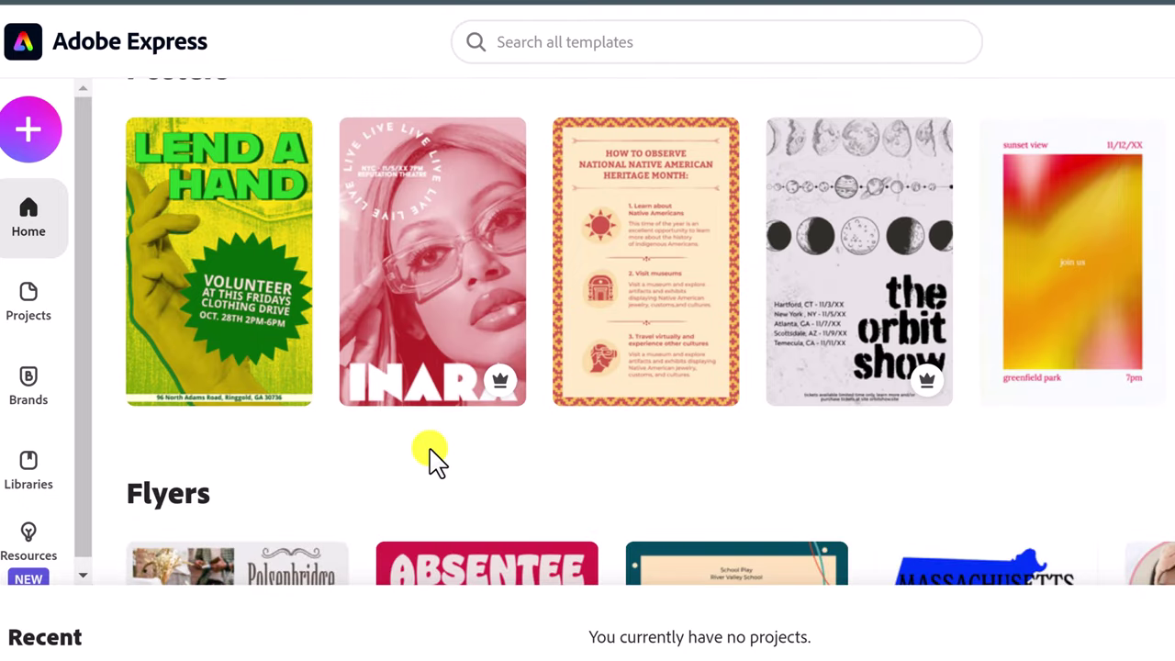
pyautogui.scroll(1, 431, 454)
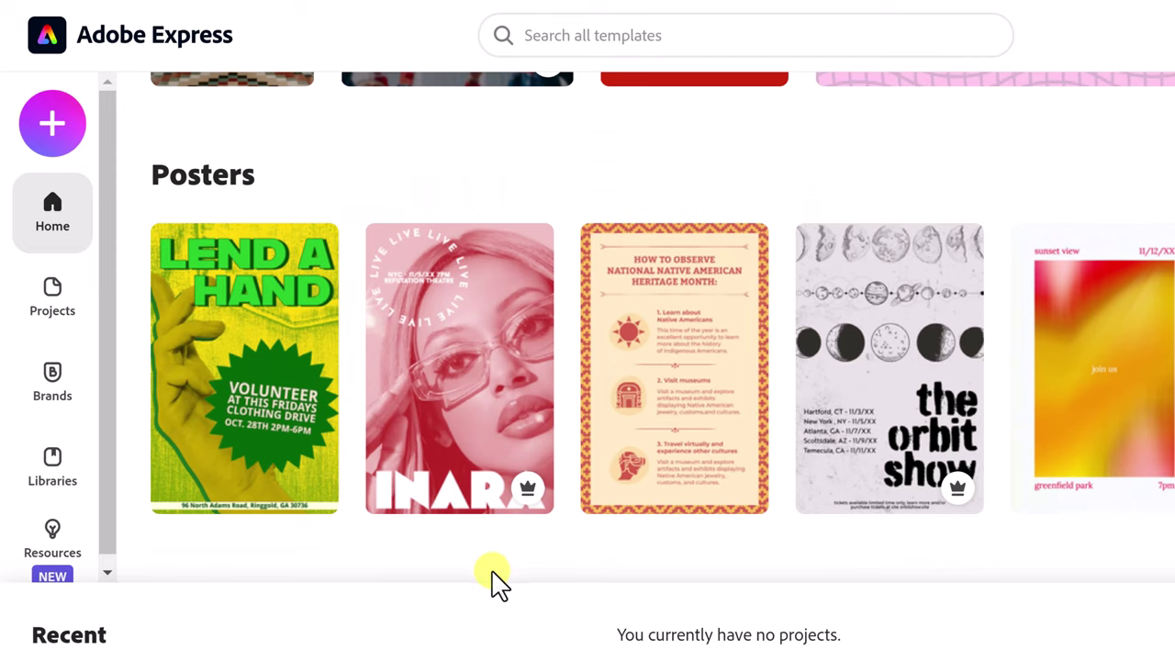
pyautogui.moveTo(687, 376)
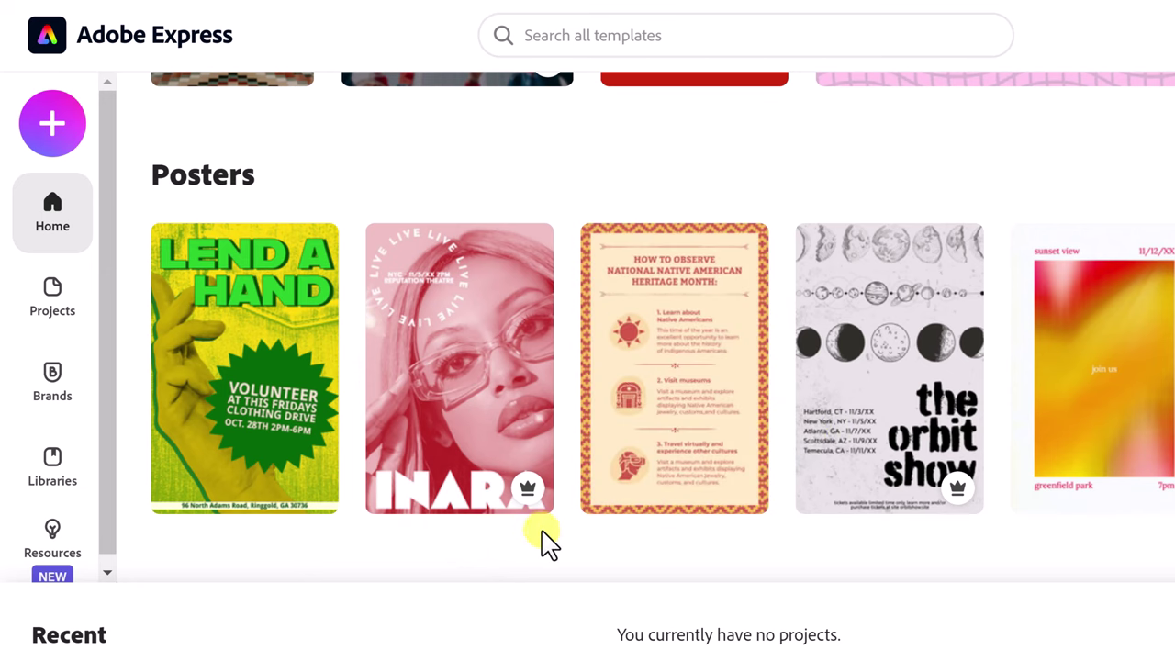
pyautogui.moveTo(528, 502)
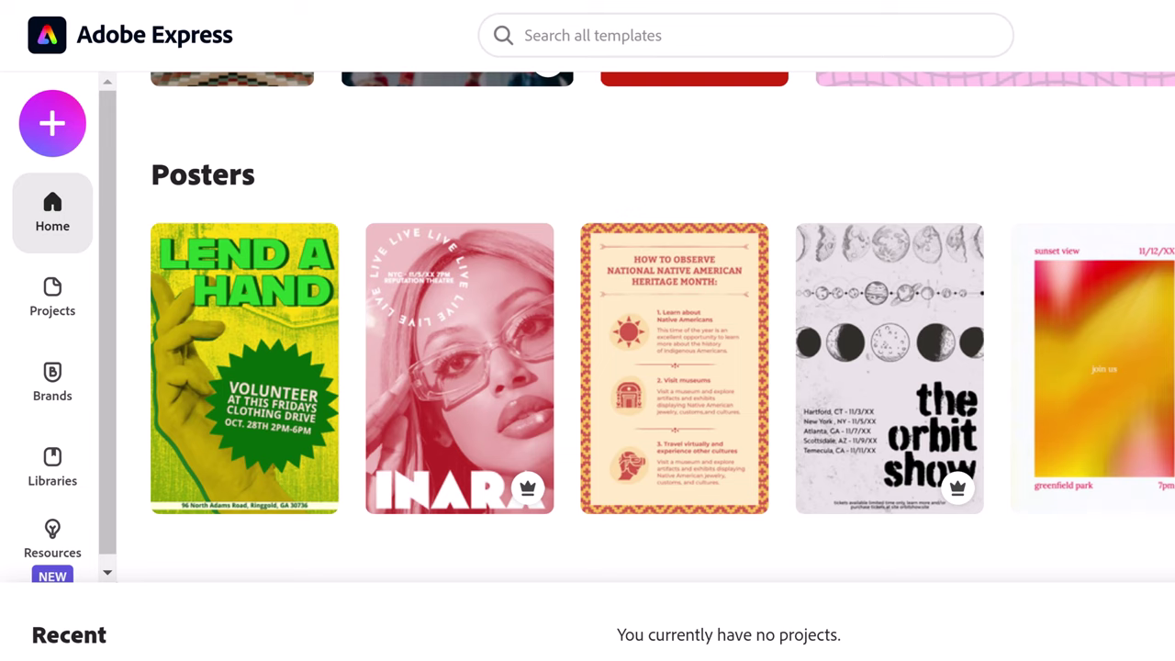
# Step: Survey the template categories further down the home page, and look through more designs in the Posters row
pyautogui.scroll(-10, 1038, 398)
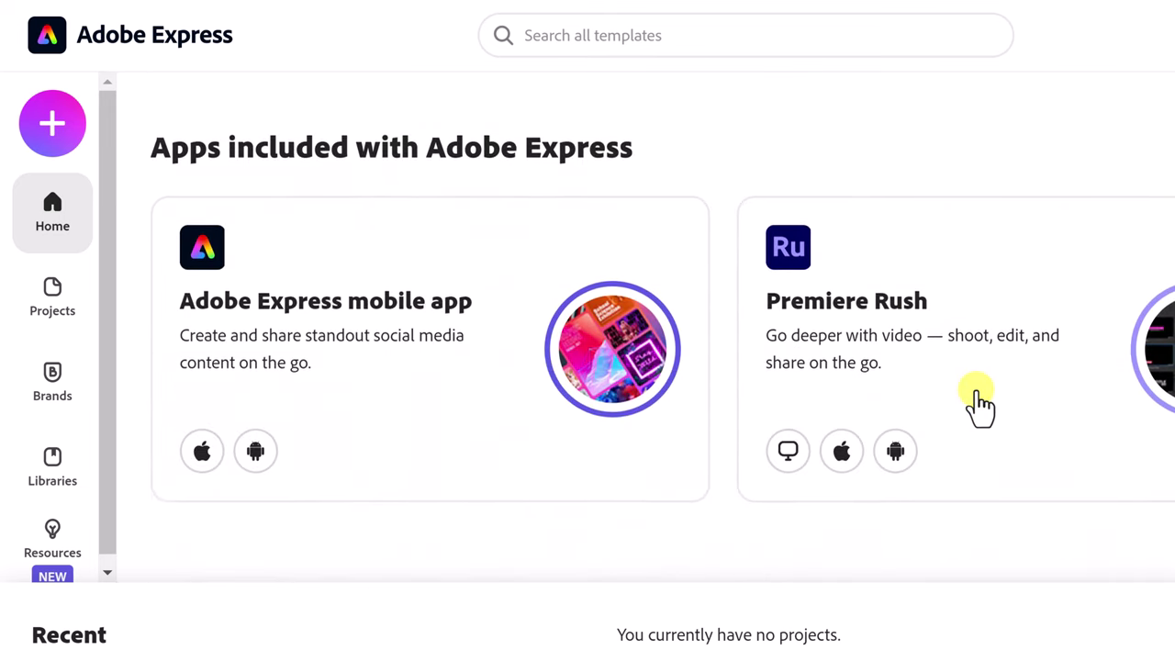
pyautogui.scroll(-10, 981, 401)
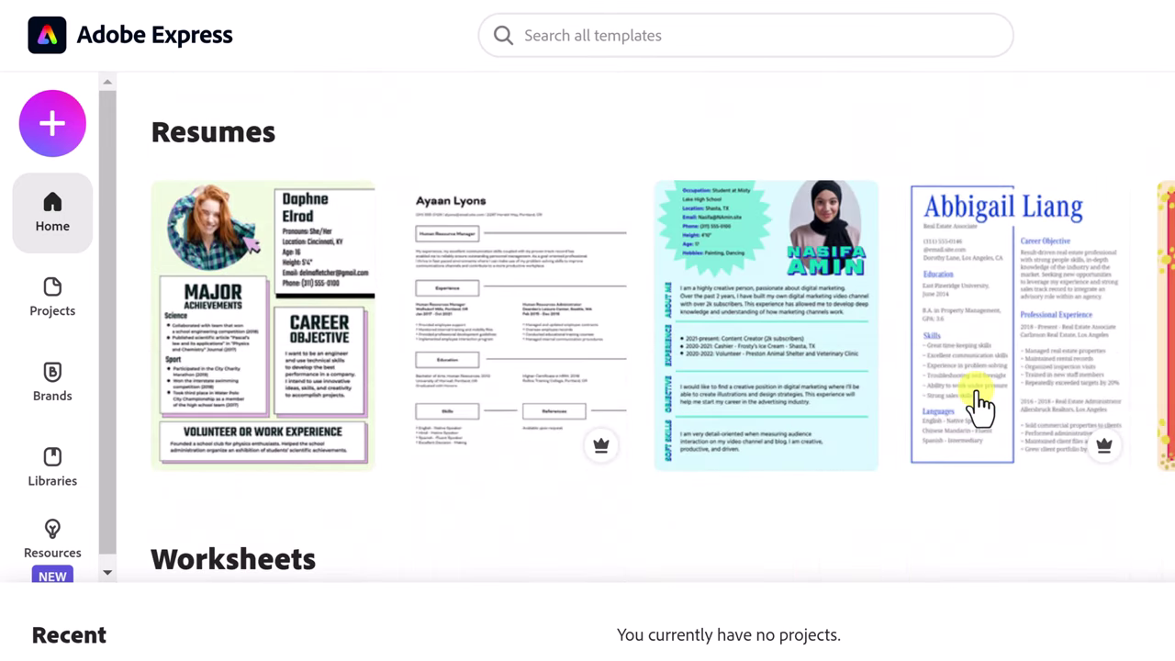
pyautogui.scroll(-8, 980, 401)
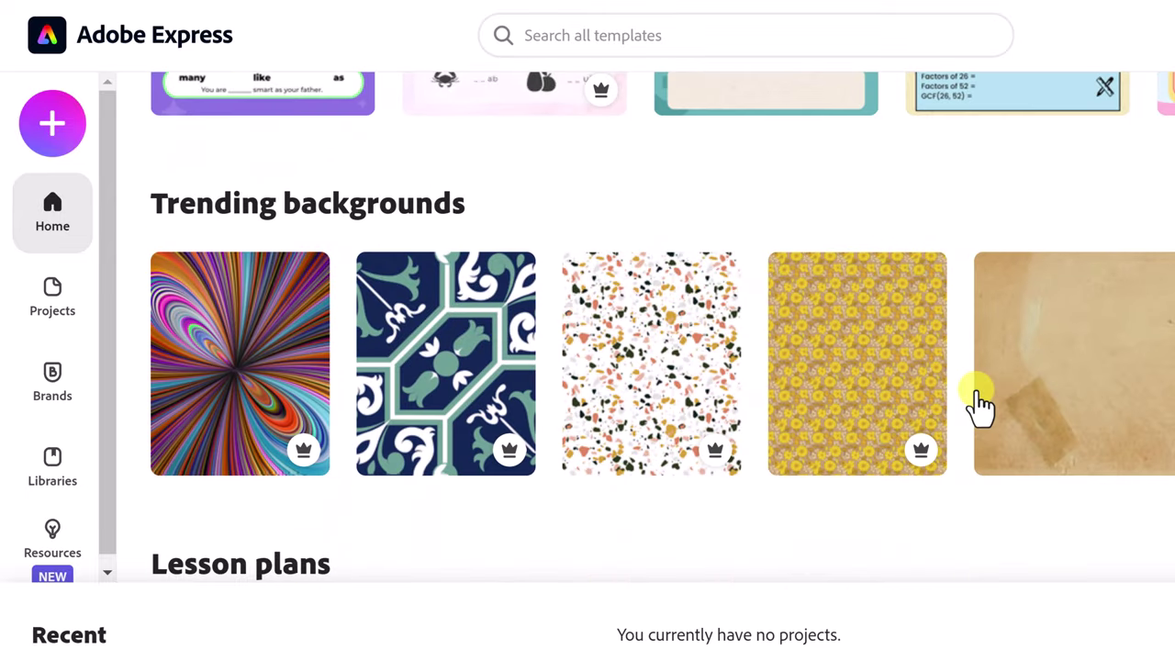
pyautogui.scroll(20, 980, 401)
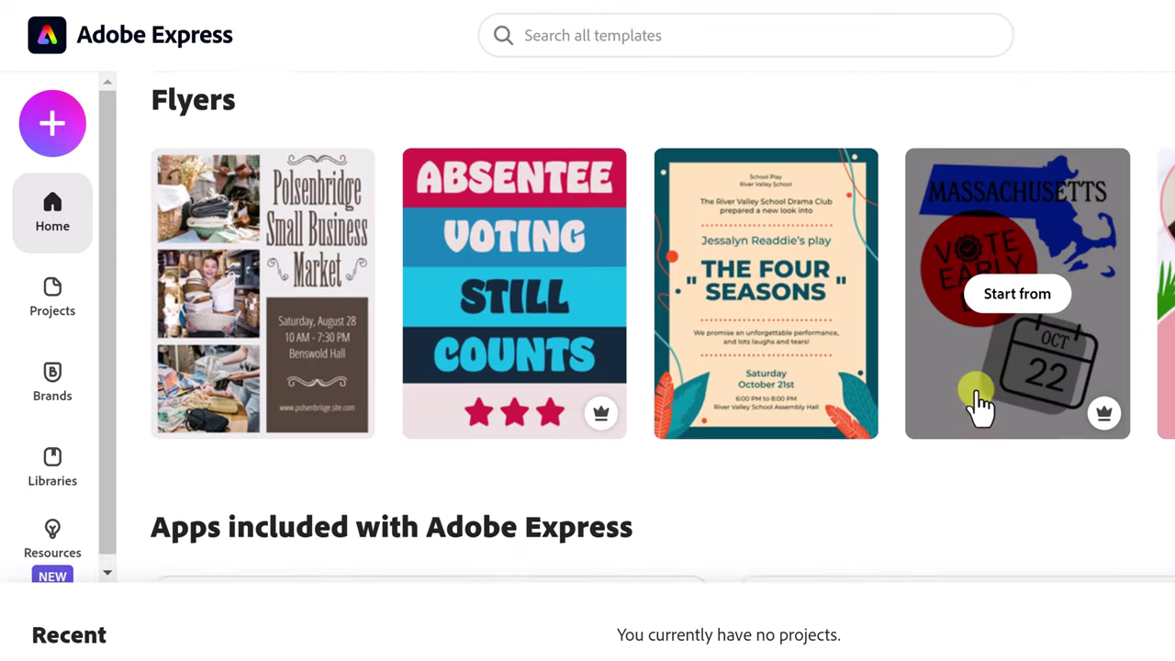
pyautogui.scroll(7, 980, 401)
pyautogui.scroll(-2, 1002, 388)
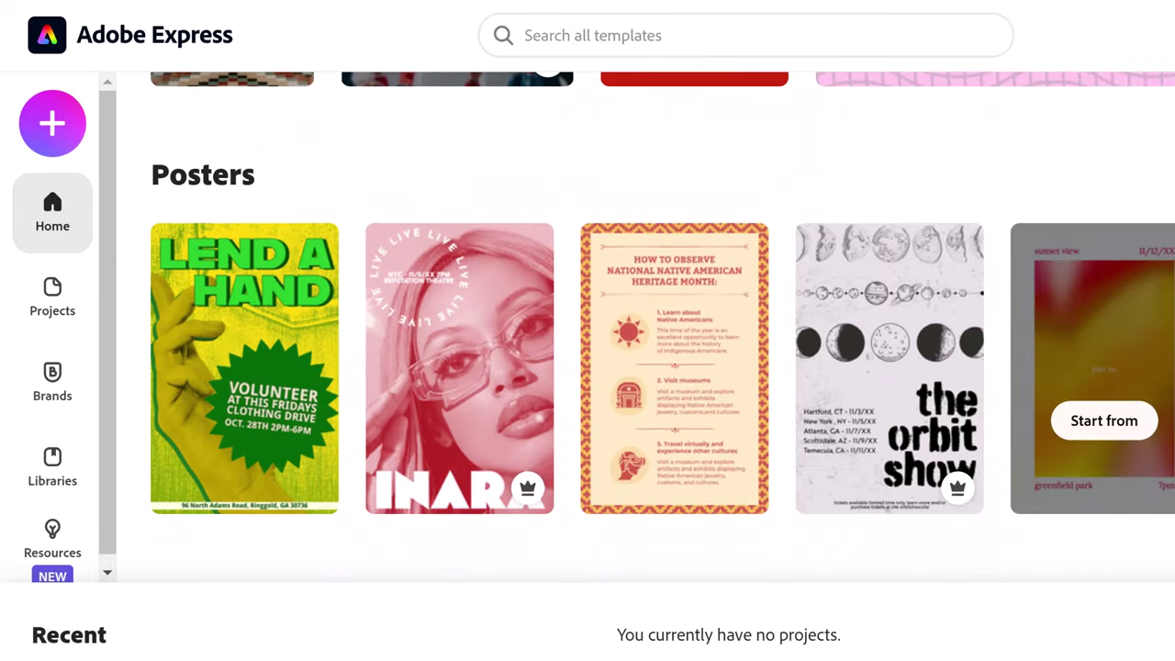
pyautogui.hscroll(8, 661, 367)
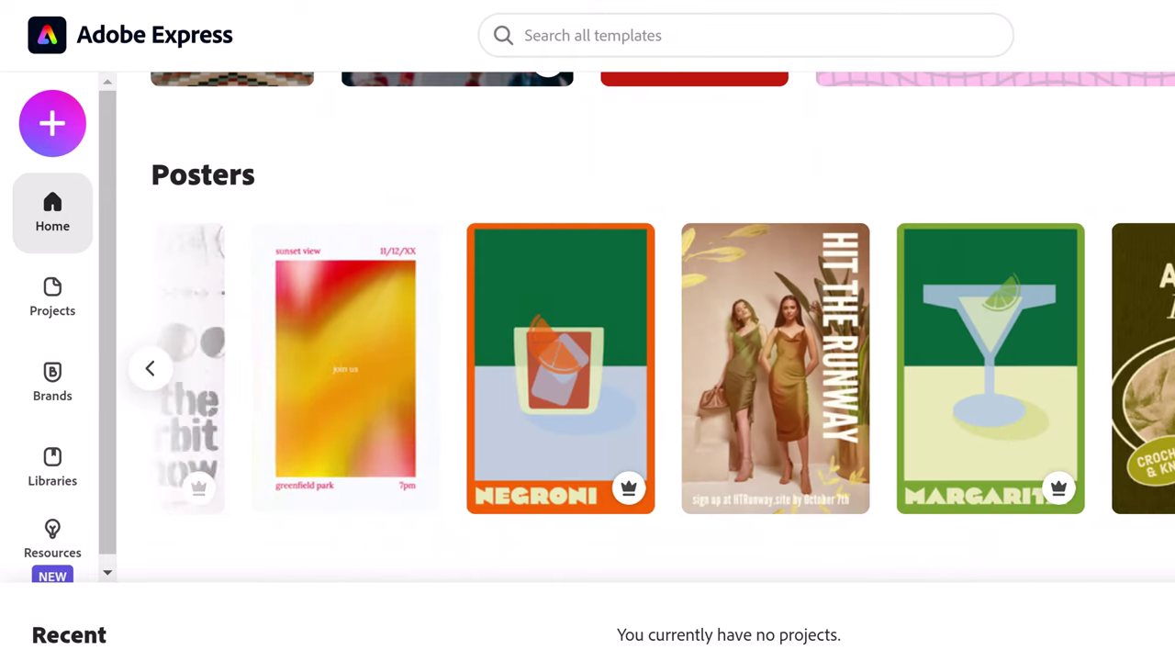
pyautogui.hscroll(5, 667, 368)
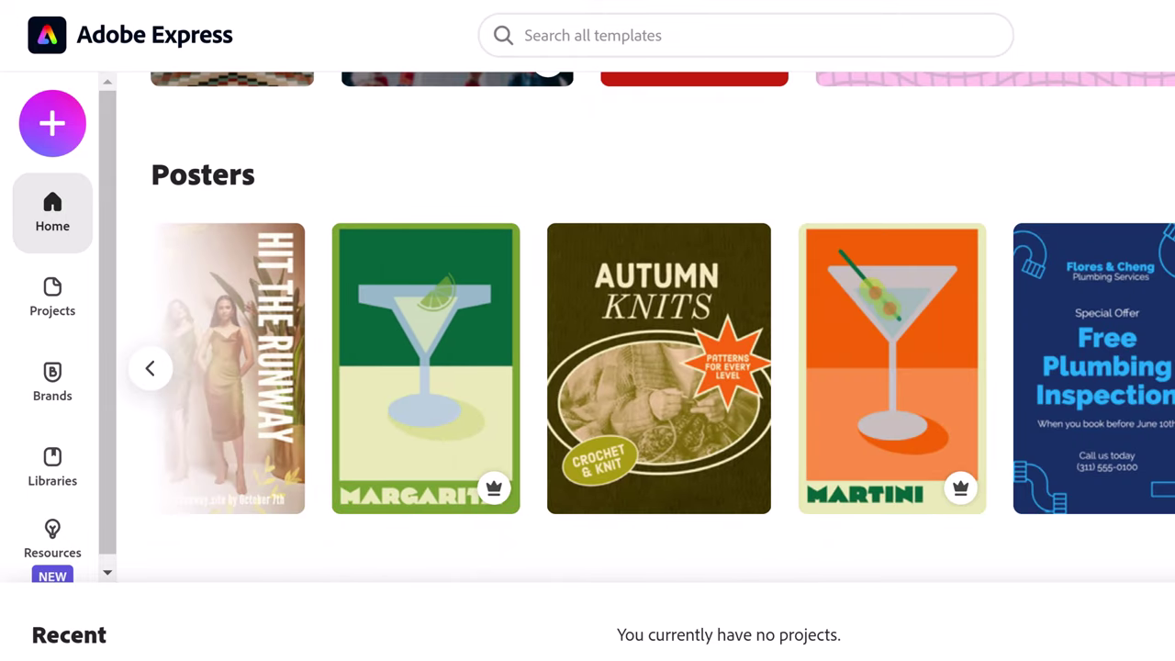
# Step: Search all templates for "poster tournament" by reusing the previous search
pyautogui.click(712, 35)
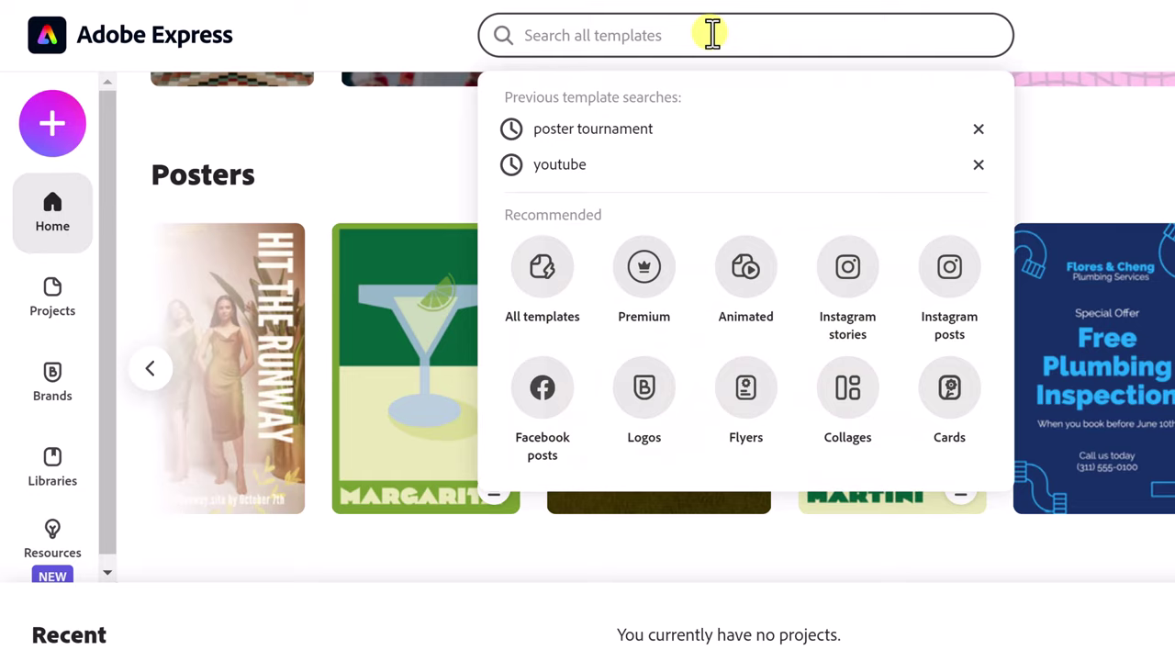
pyautogui.click(638, 145)
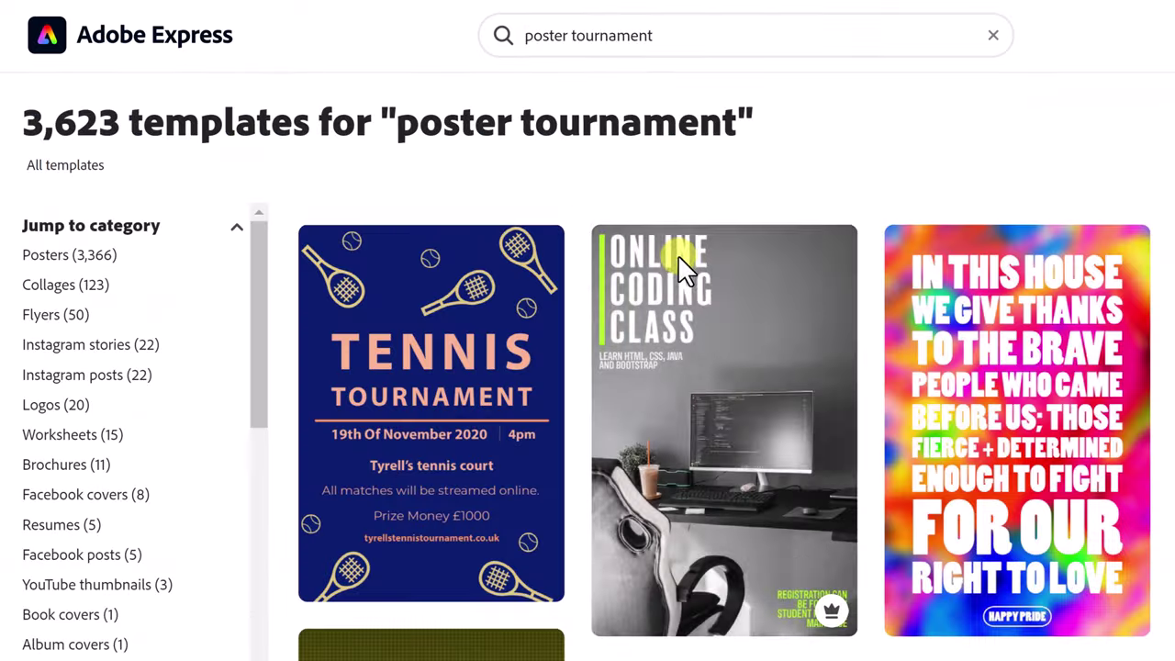
pyautogui.moveTo(677, 254)
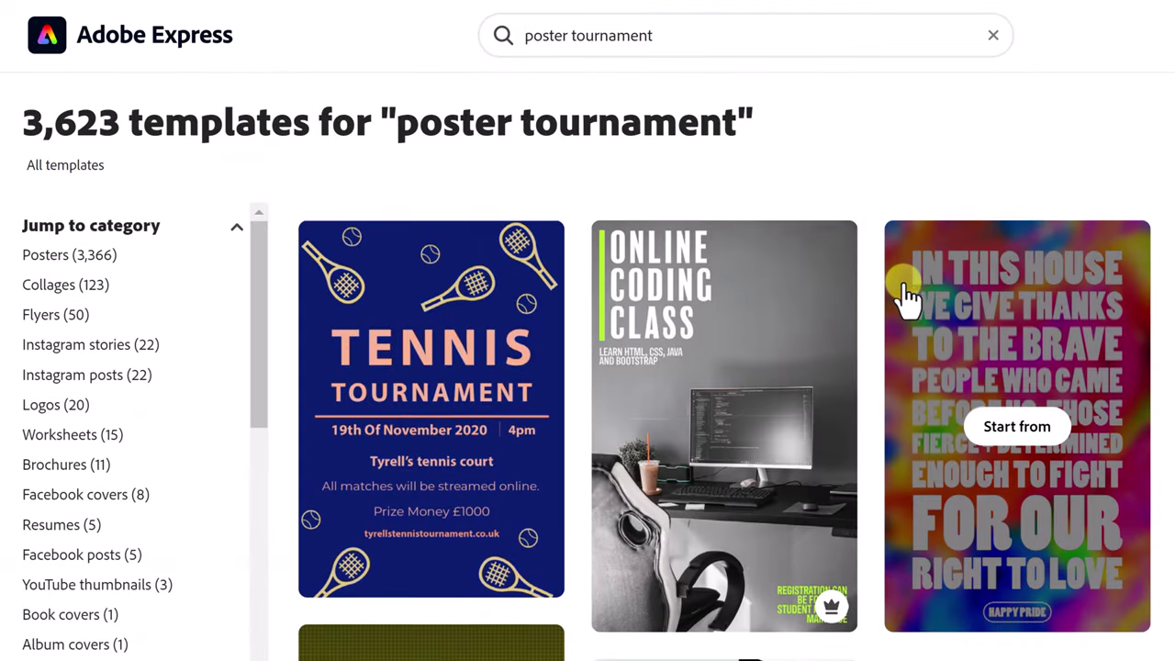
# Step: Find the Basketball Tournament 2020 template with the teal and red court among the results and start a project from it
pyautogui.scroll(-5, 907, 294)
pyautogui.scroll(-10, 904, 294)
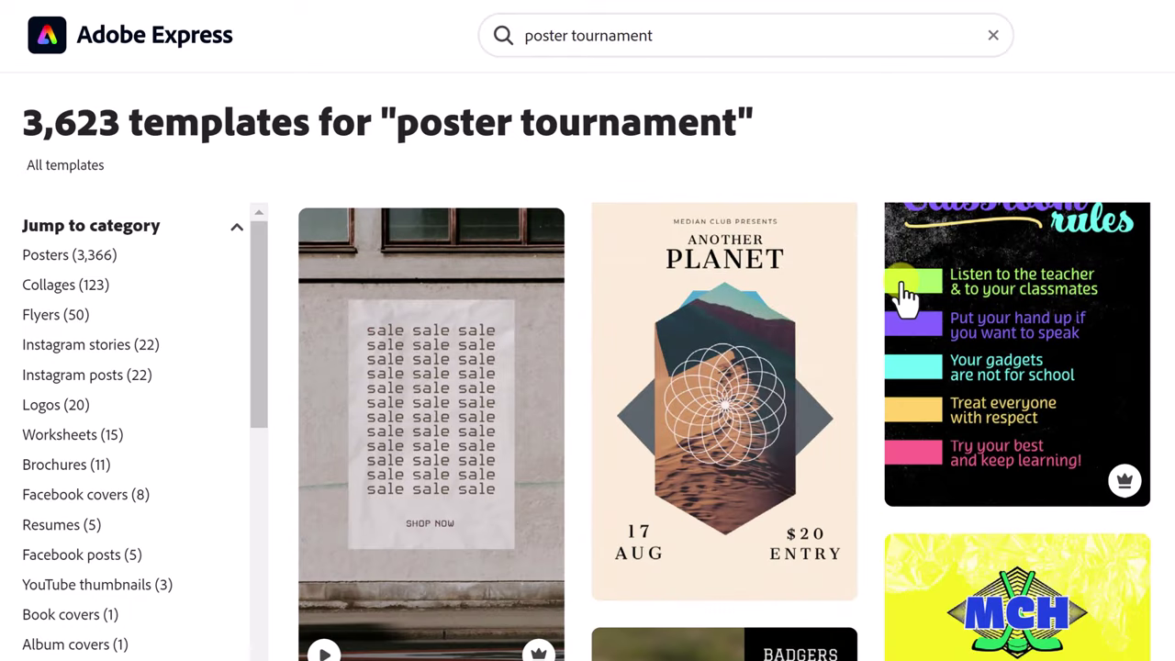
pyautogui.scroll(-7, 904, 293)
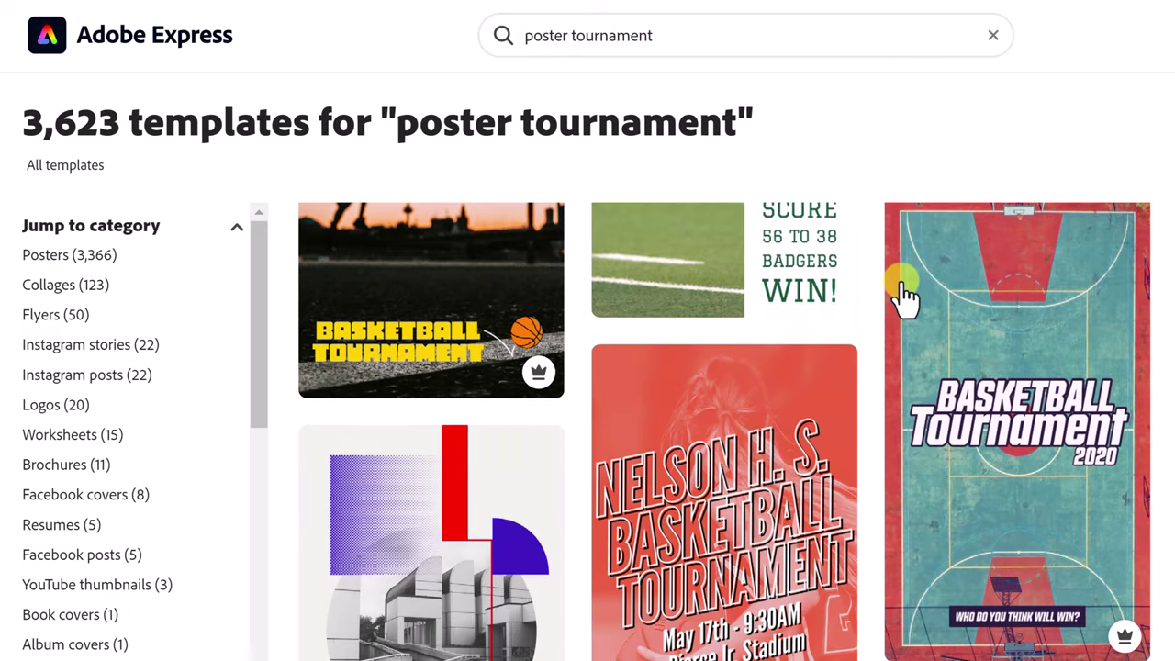
pyautogui.scroll(3, 923, 361)
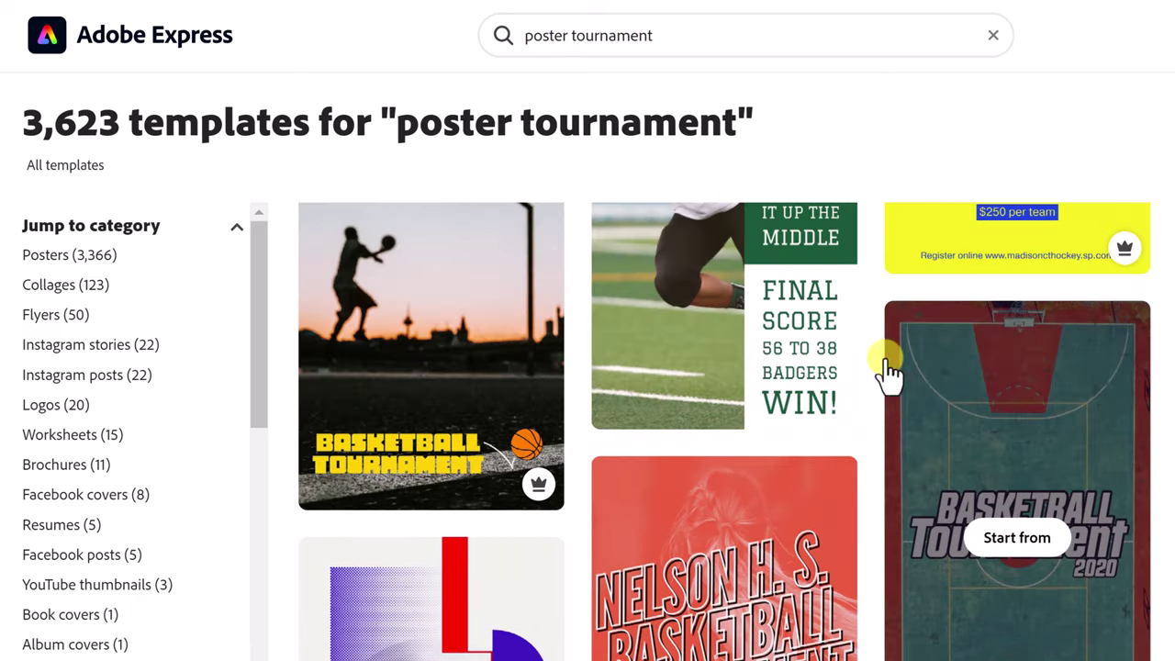
pyautogui.scroll(-2, 884, 380)
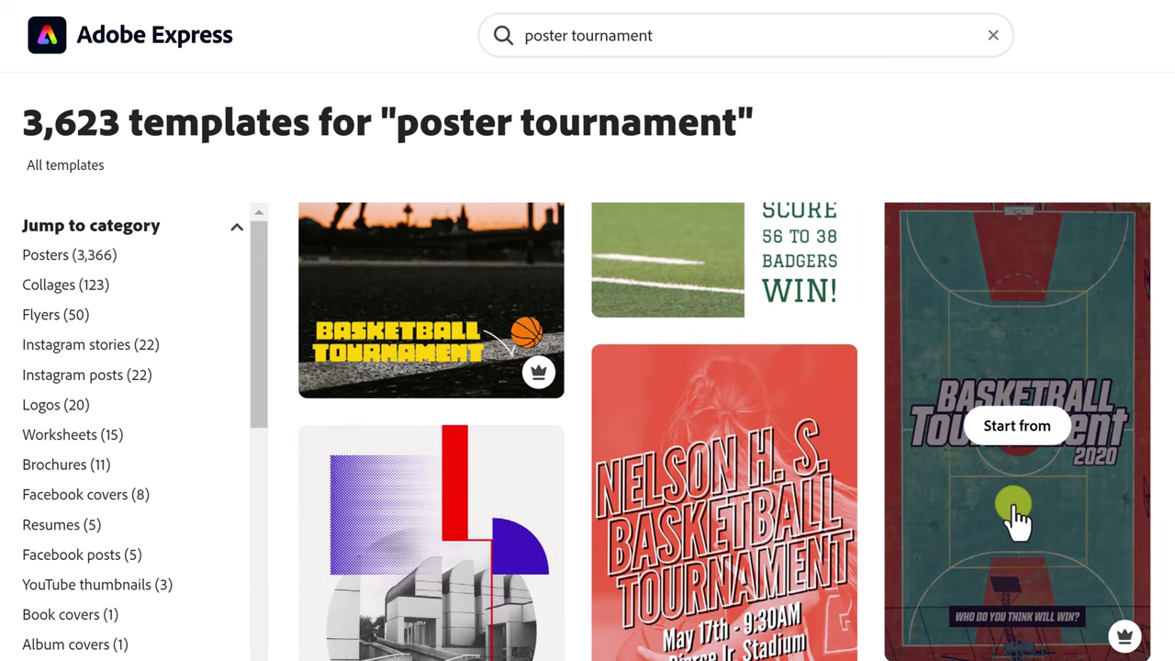
pyautogui.click(1029, 444)
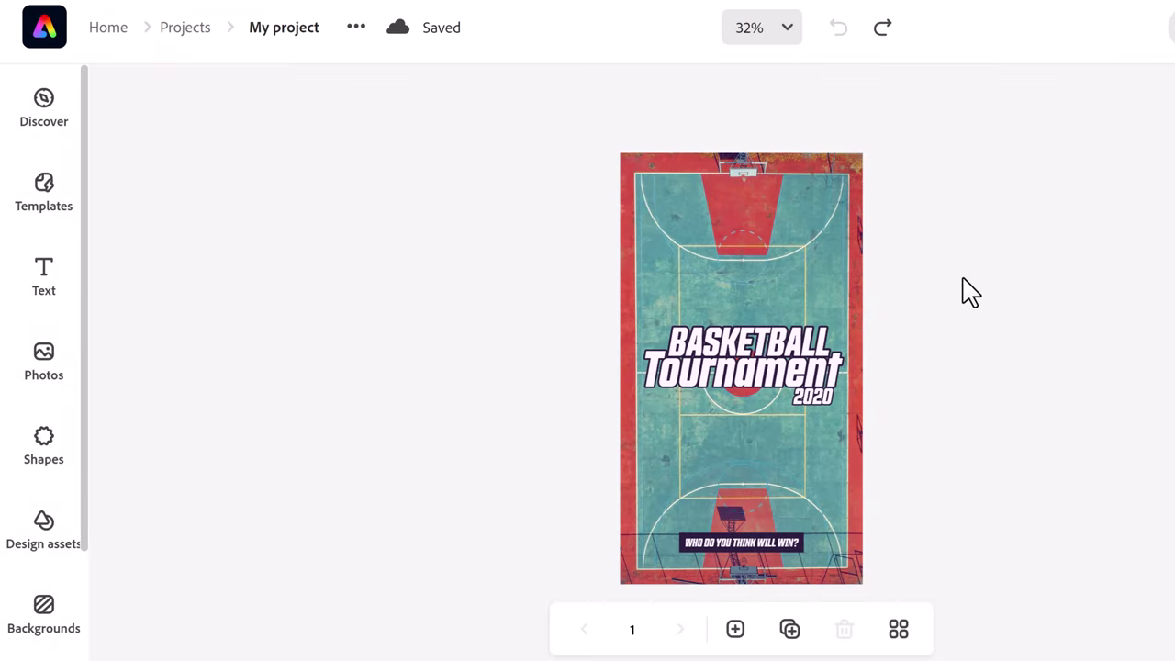
# Step: Change the year below the Basketball Tournament title to 2022, working at 50% zoom
pyautogui.click(787, 42)
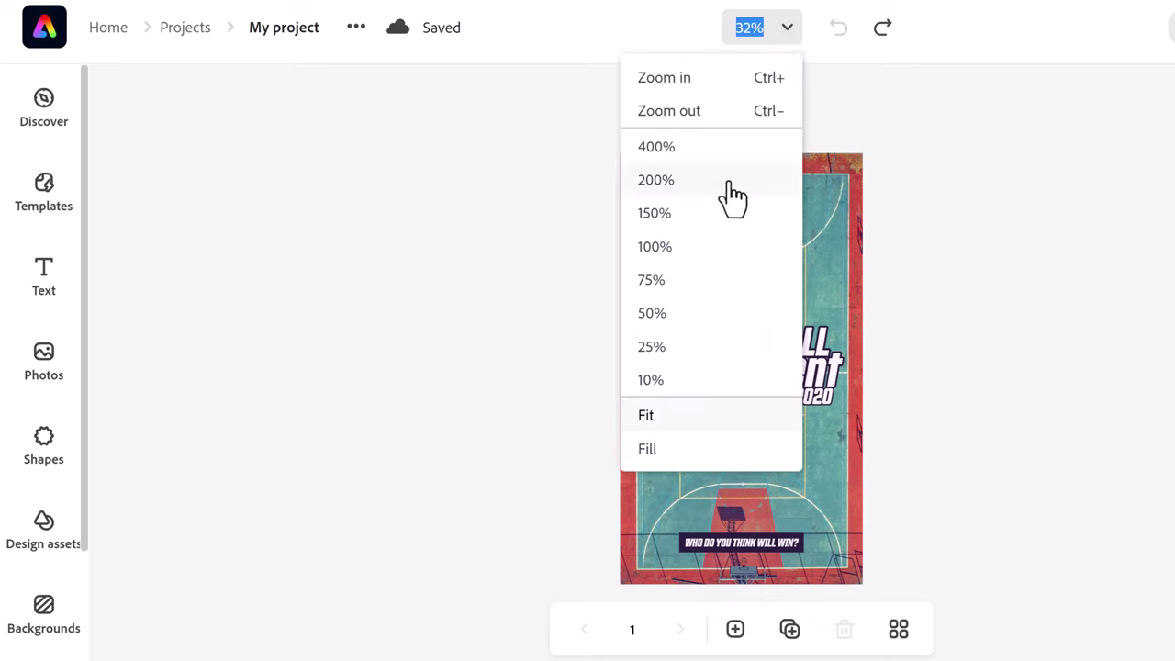
pyautogui.click(661, 317)
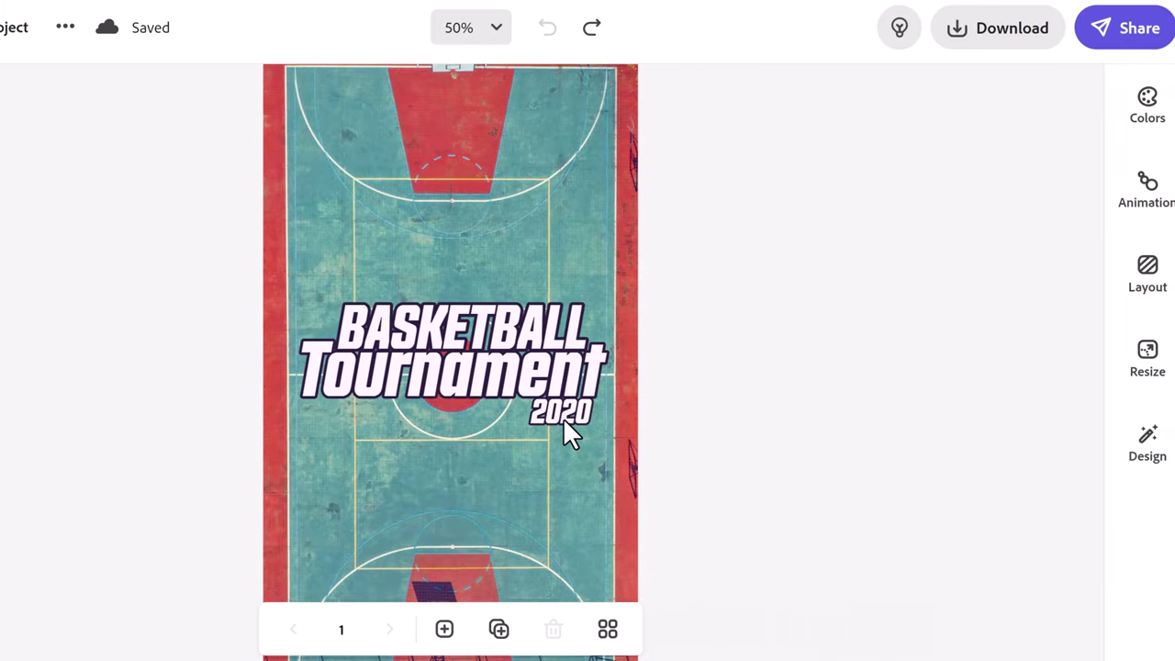
pyautogui.click(563, 417)
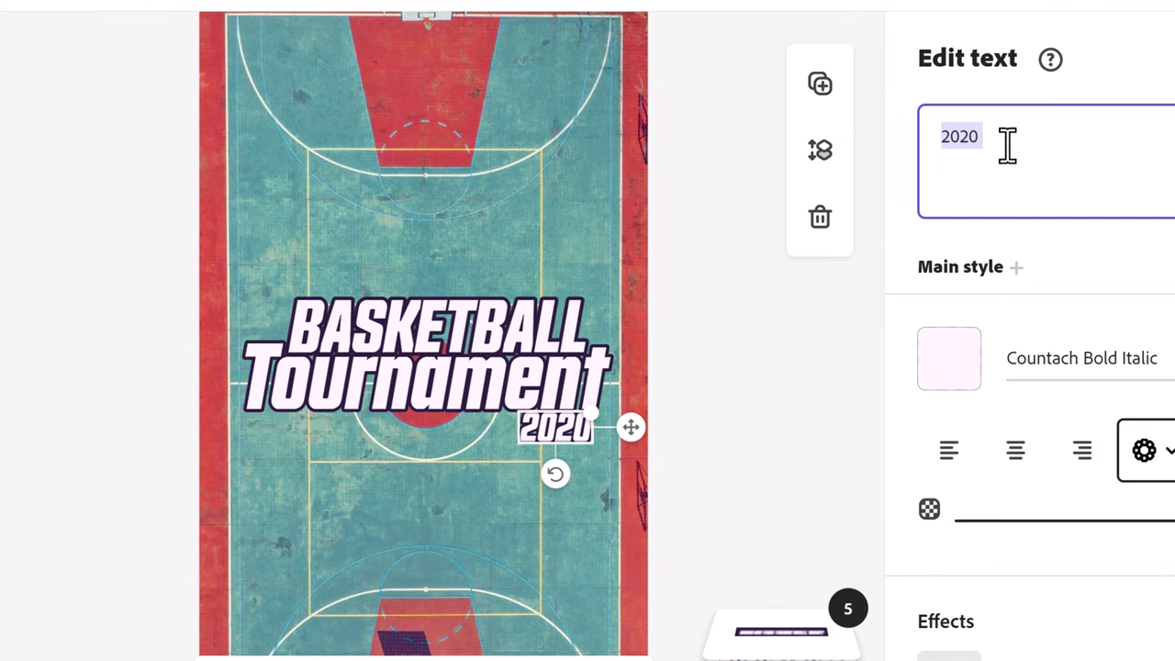
pyautogui.write('2022')
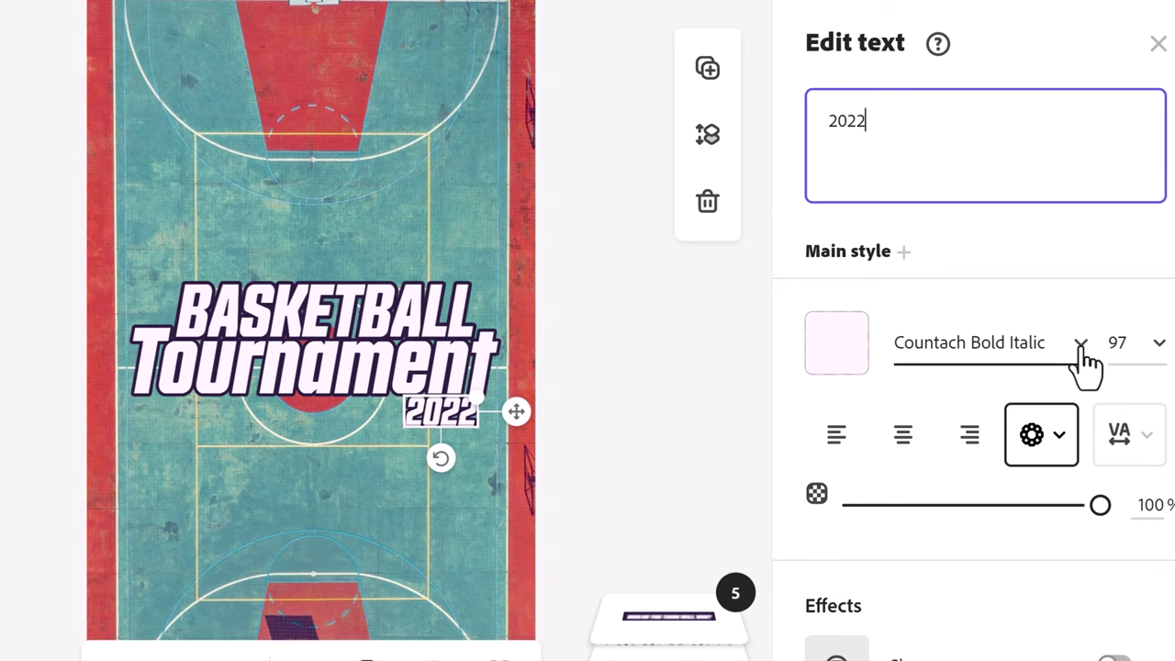
# Step: Change the text color of the 2022 year to bright yellow #ECE807
pyautogui.click(836, 345)
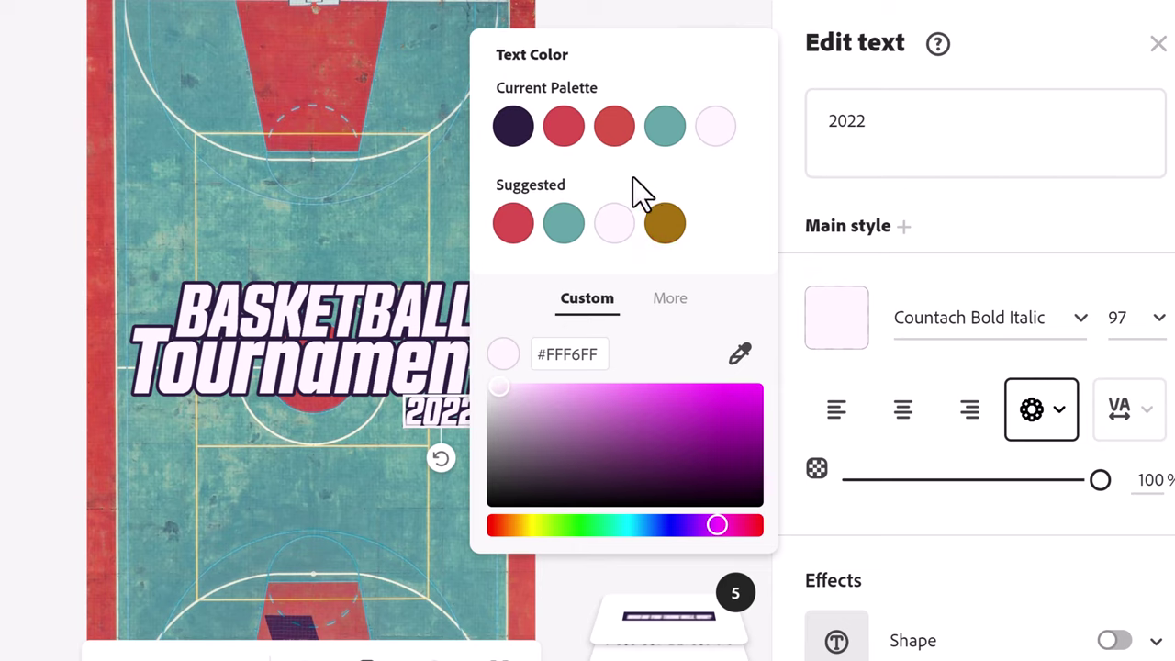
pyautogui.click(612, 147)
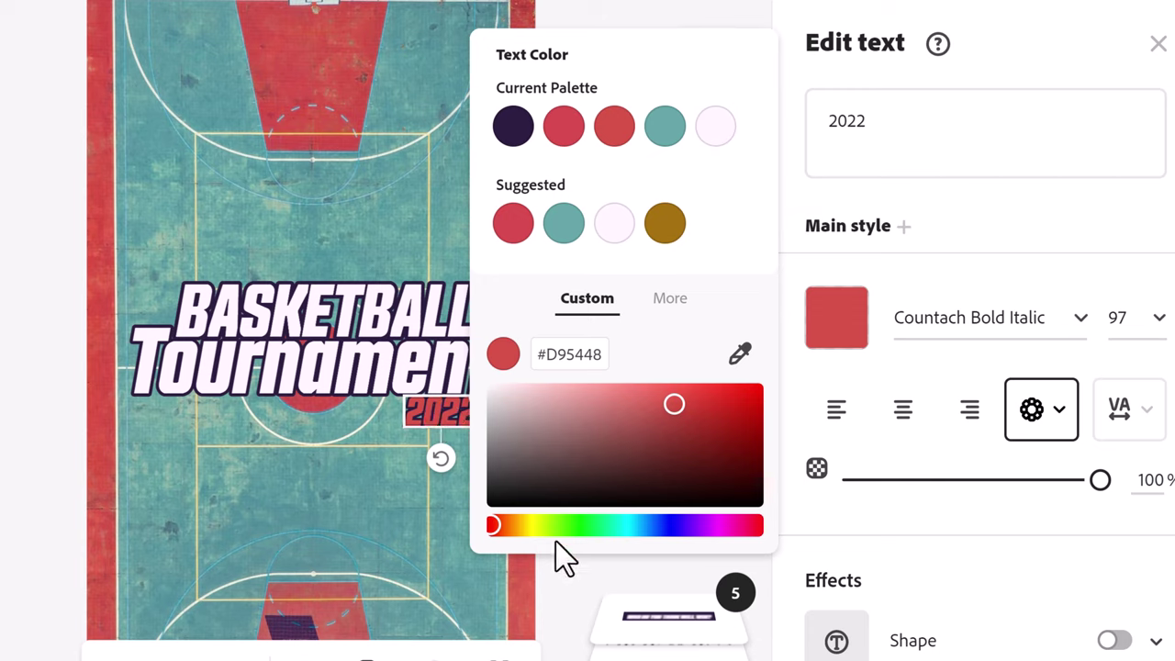
pyautogui.click(533, 527)
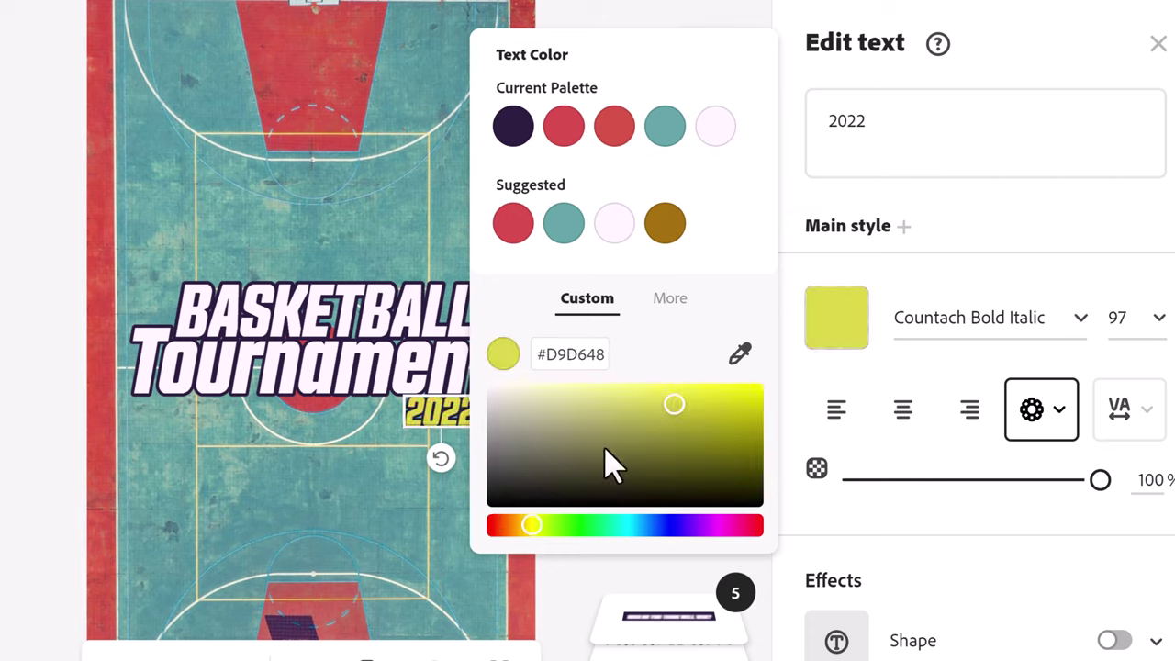
pyautogui.click(749, 395)
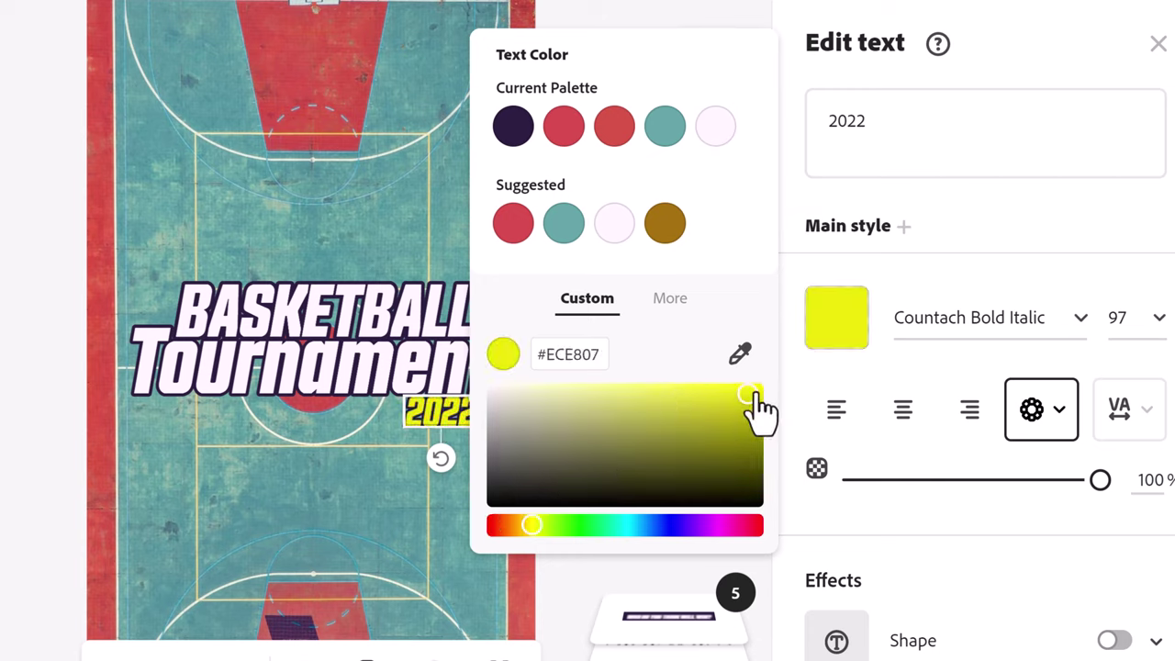
pyautogui.click(826, 522)
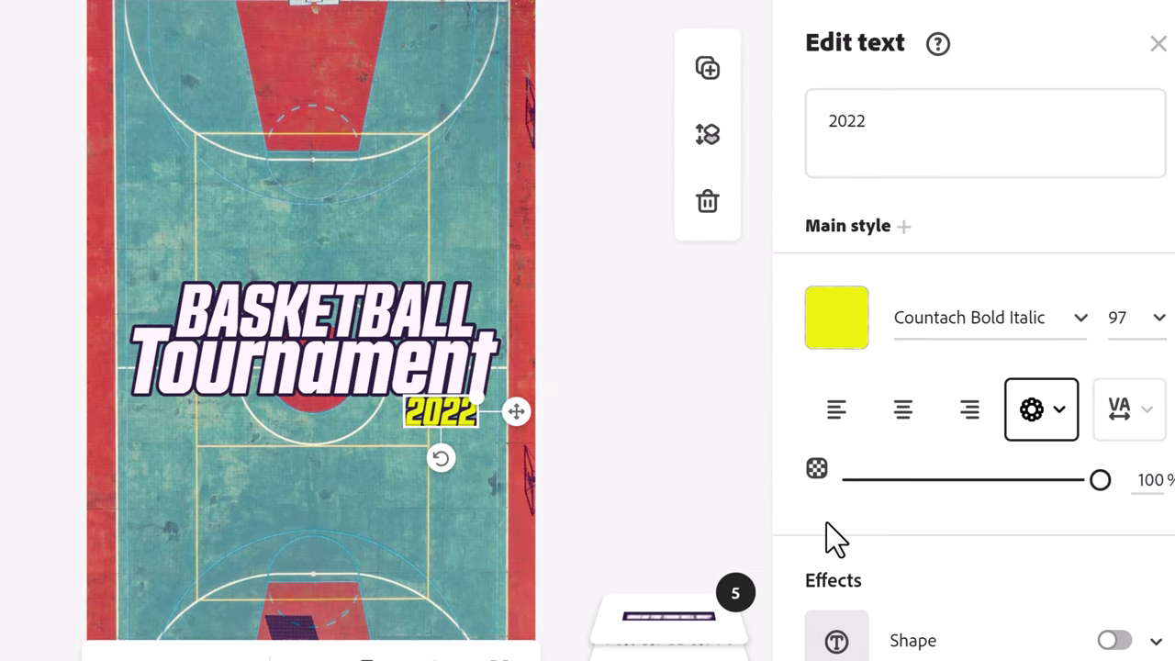
# Step: Set the font size of the 2022 text to 100 and deselect it
pyautogui.click(1157, 330)
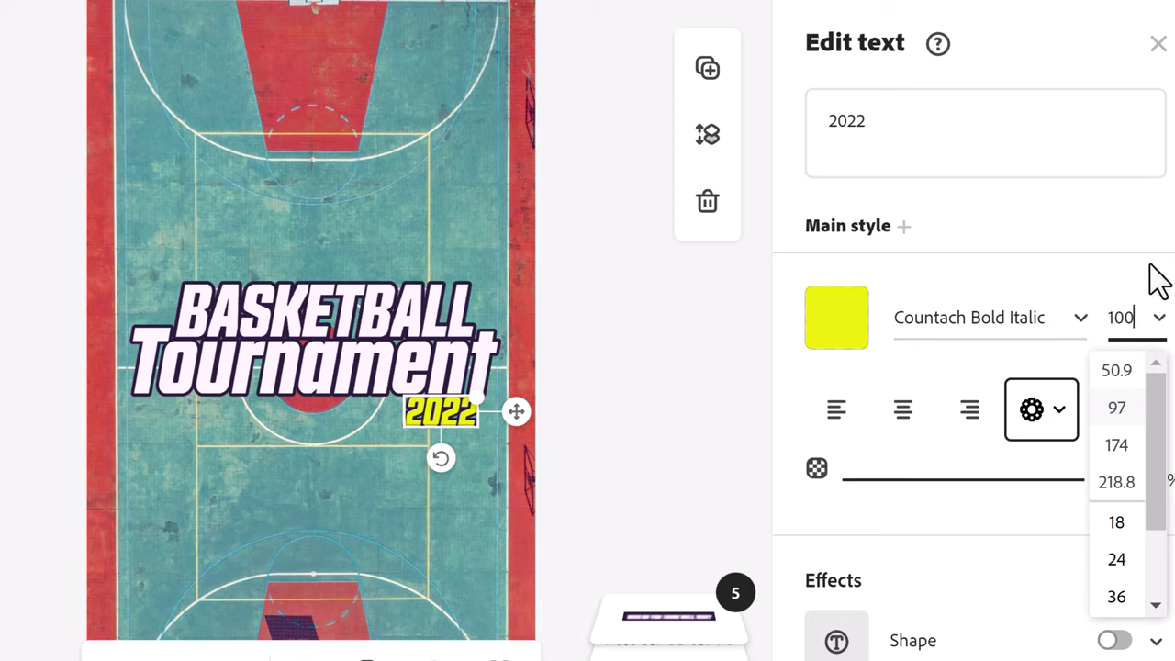
pyautogui.press('Return')
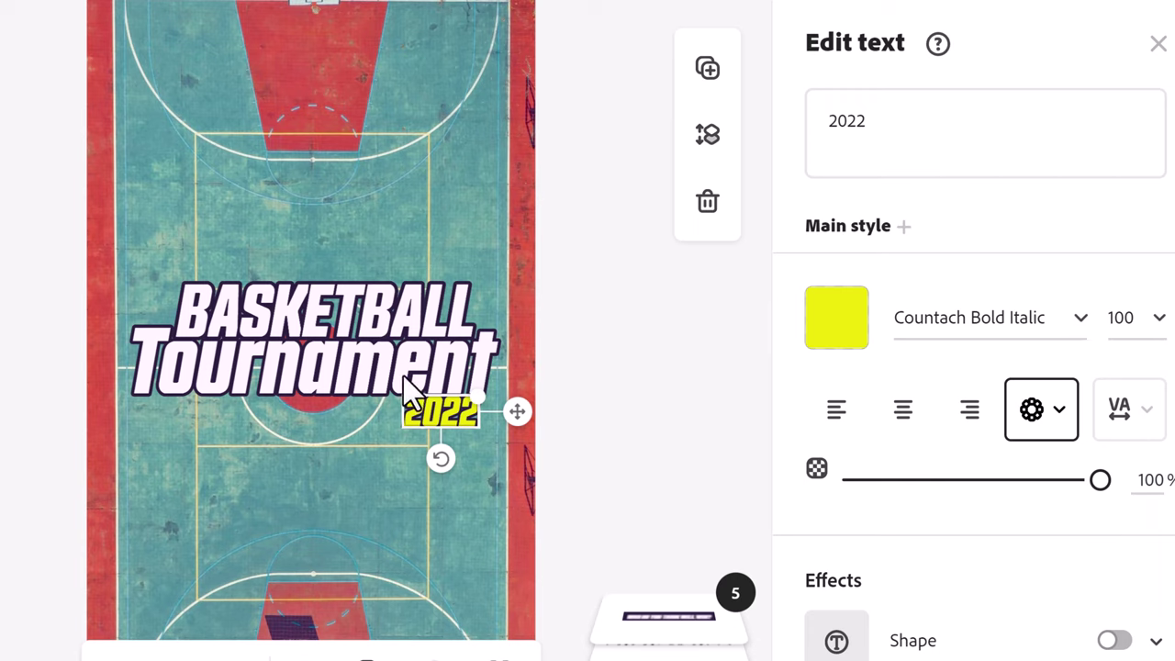
pyautogui.click(624, 323)
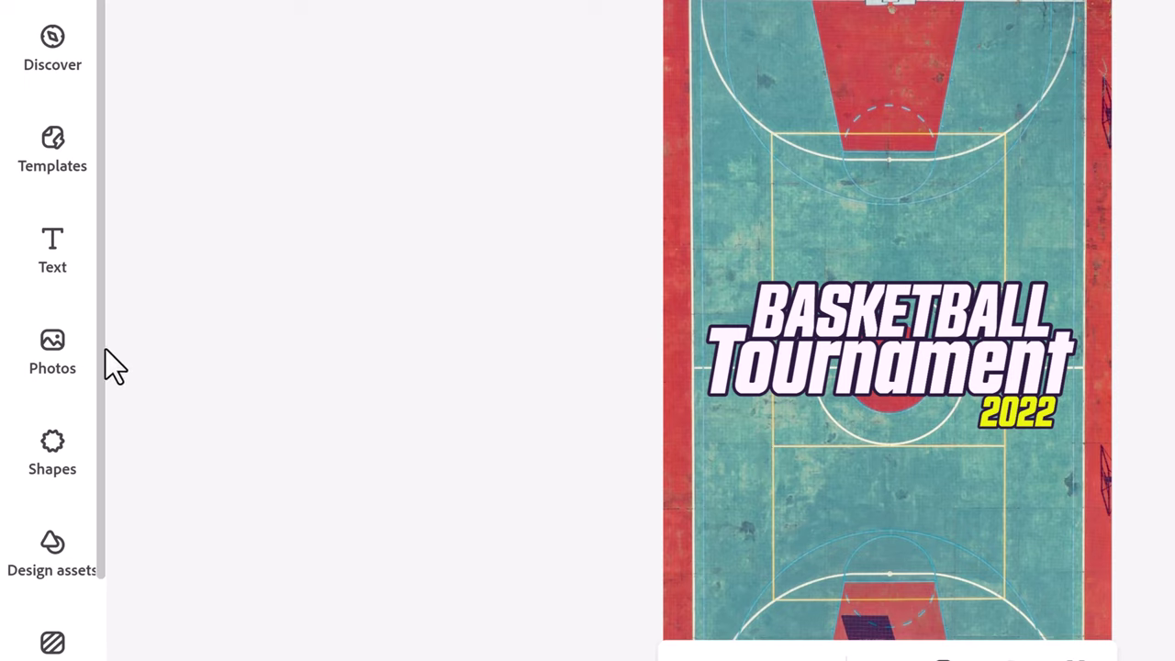
# Step: Look through the ready-made text designs, covering the Seasonal, Headlines, Paragraphs and Phrases categories
pyautogui.click(55, 266)
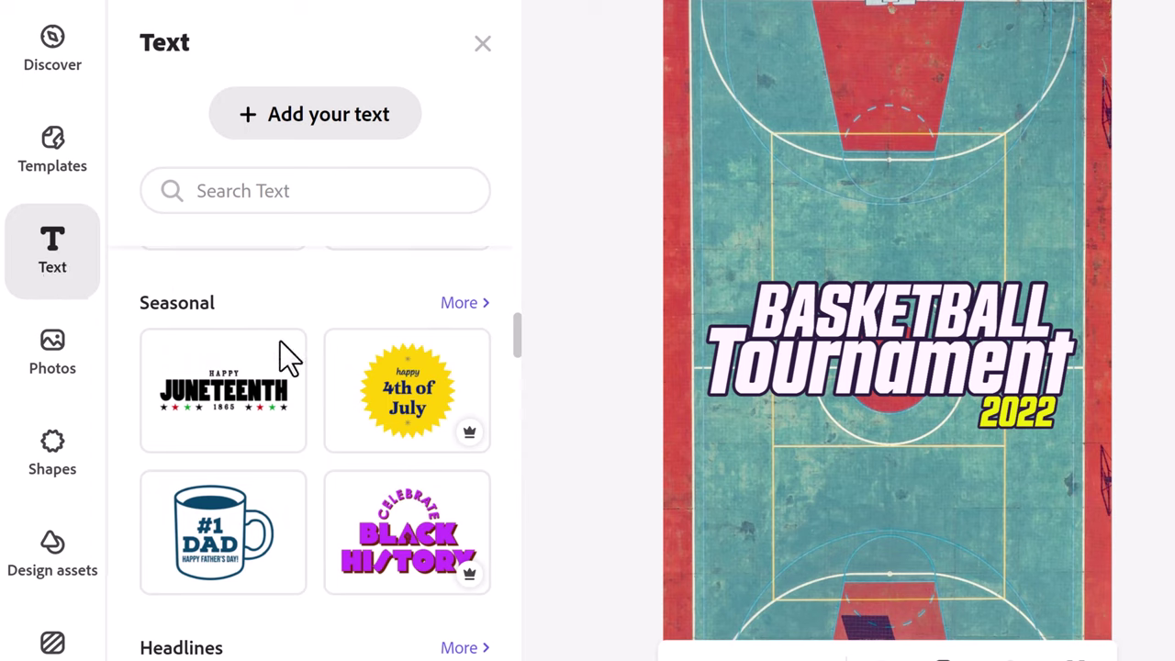
pyautogui.scroll(-1, 292, 424)
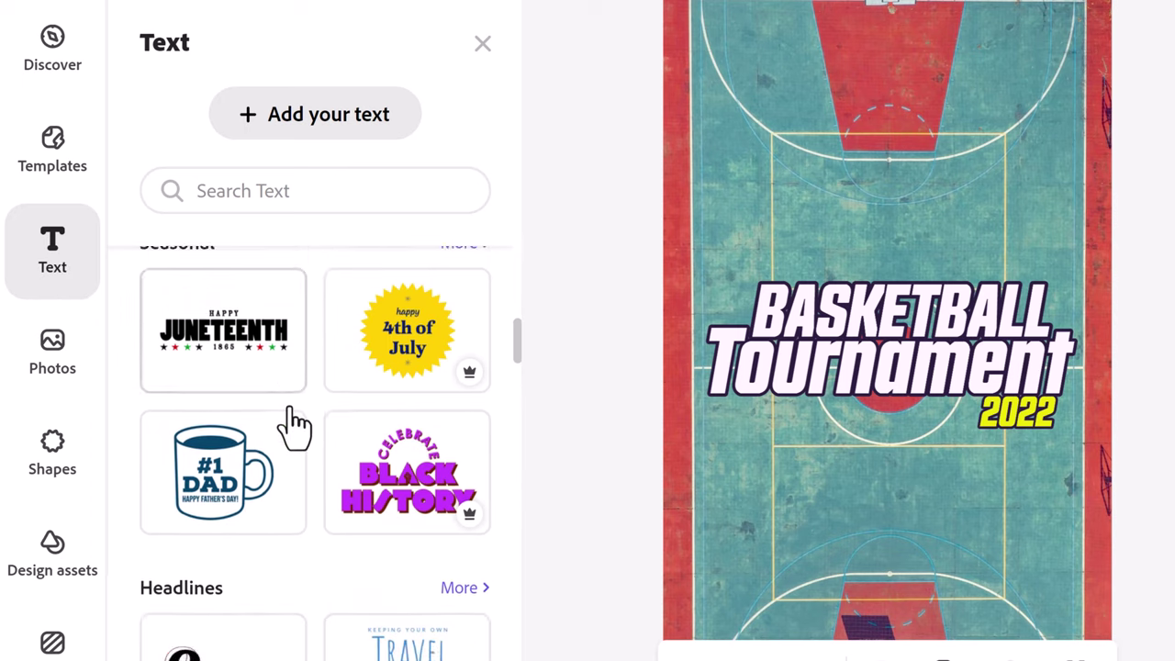
pyautogui.scroll(-2, 292, 425)
pyautogui.scroll(3, 297, 419)
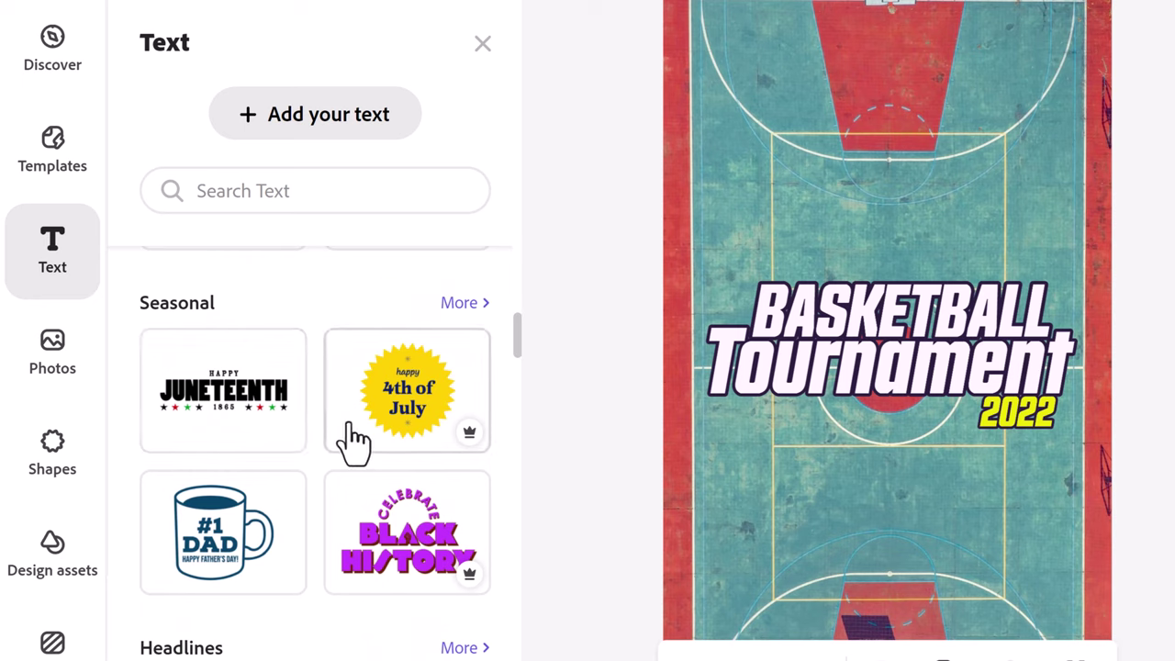
pyautogui.scroll(-5, 312, 437)
pyautogui.scroll(-2, 310, 432)
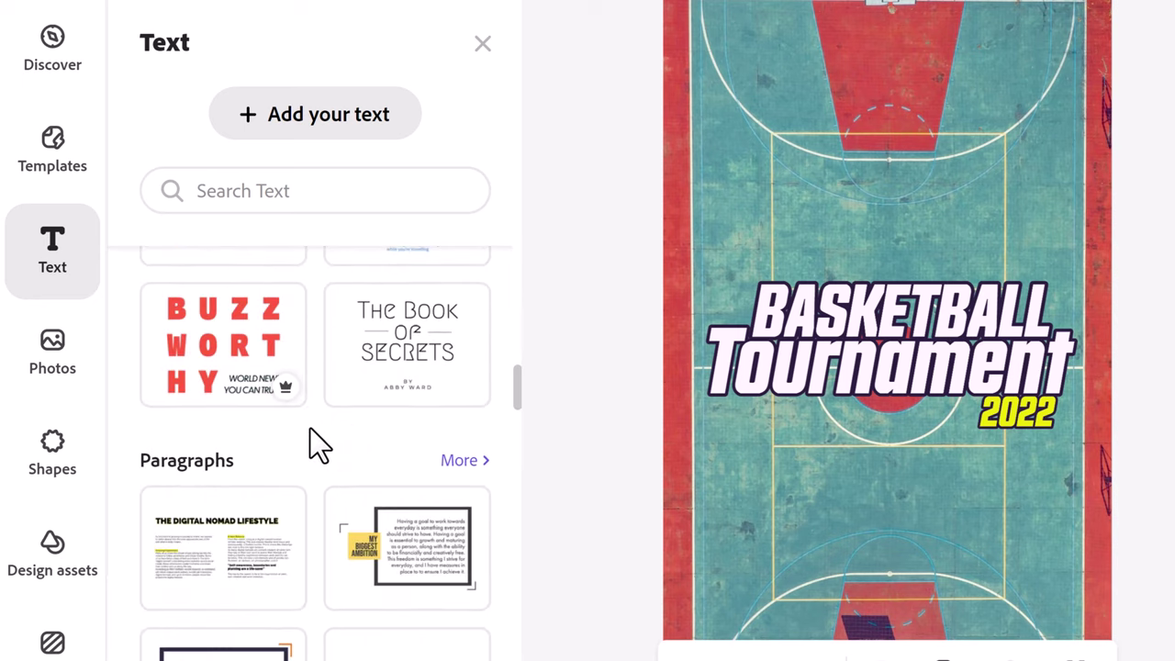
pyautogui.scroll(-4, 317, 453)
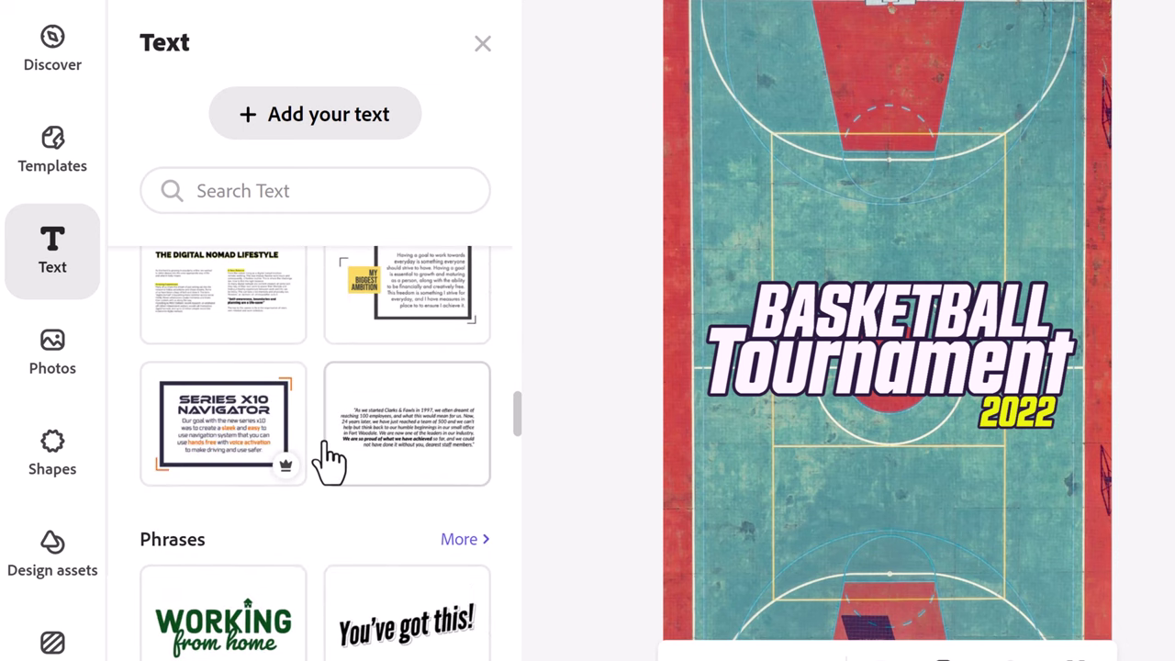
pyautogui.scroll(2, 329, 463)
pyautogui.scroll(4, 394, 482)
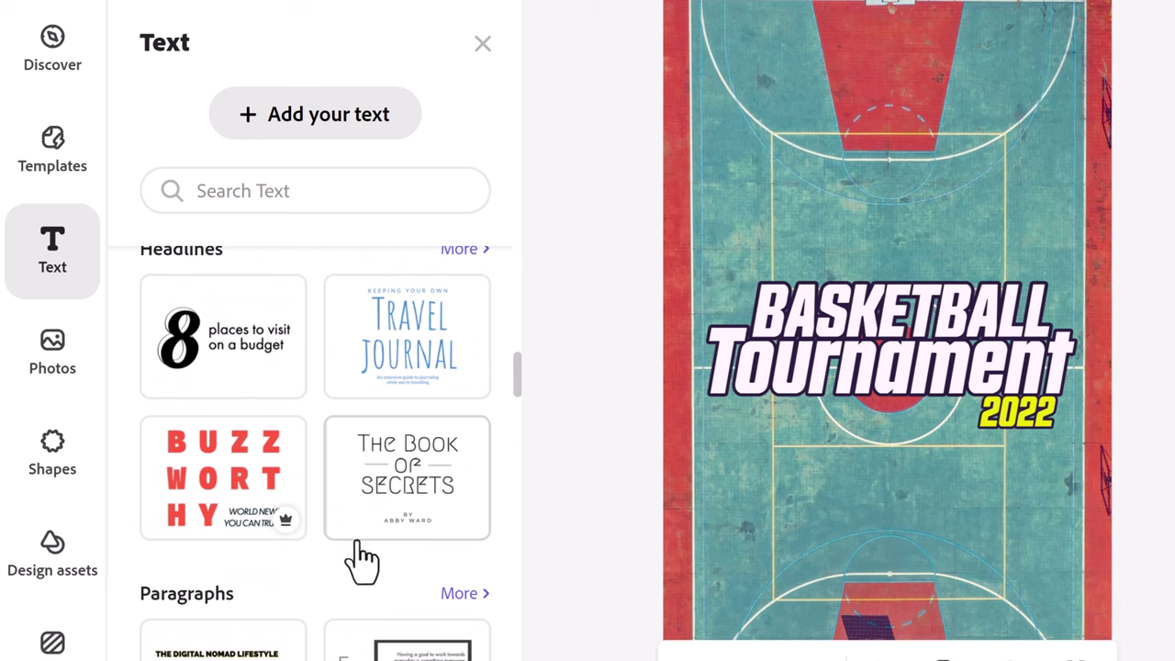
# Step: Add the Seasonal "happy 4th of July" text design to the poster twice and delete the copy above the title
pyautogui.scroll(6, 361, 555)
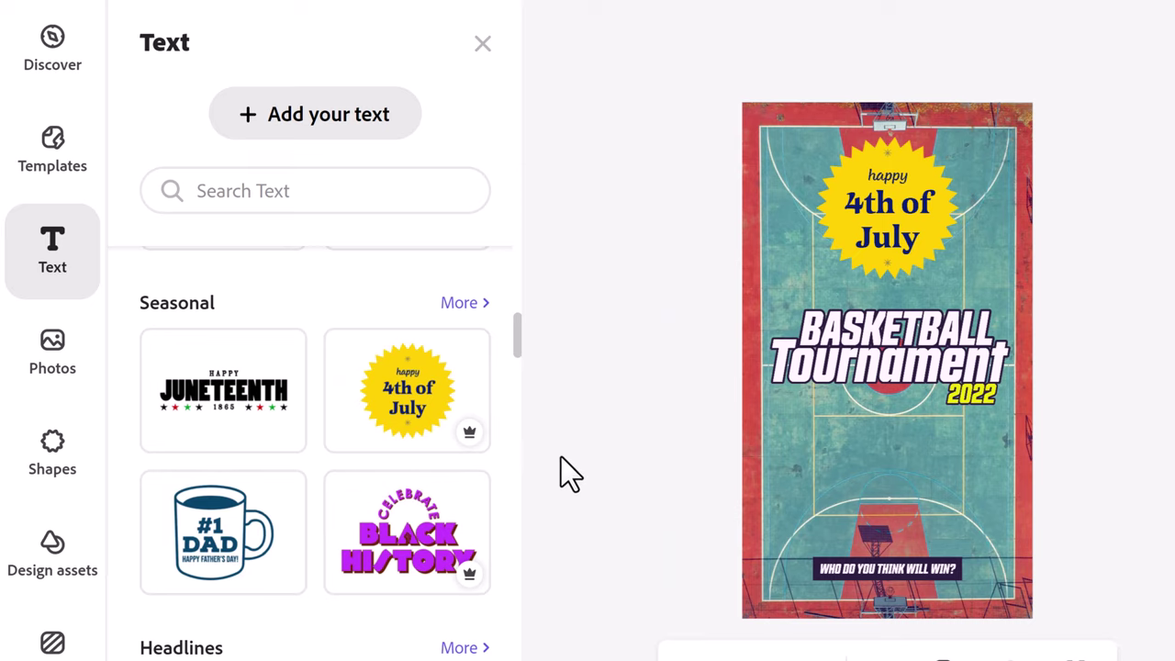
pyautogui.click(383, 450)
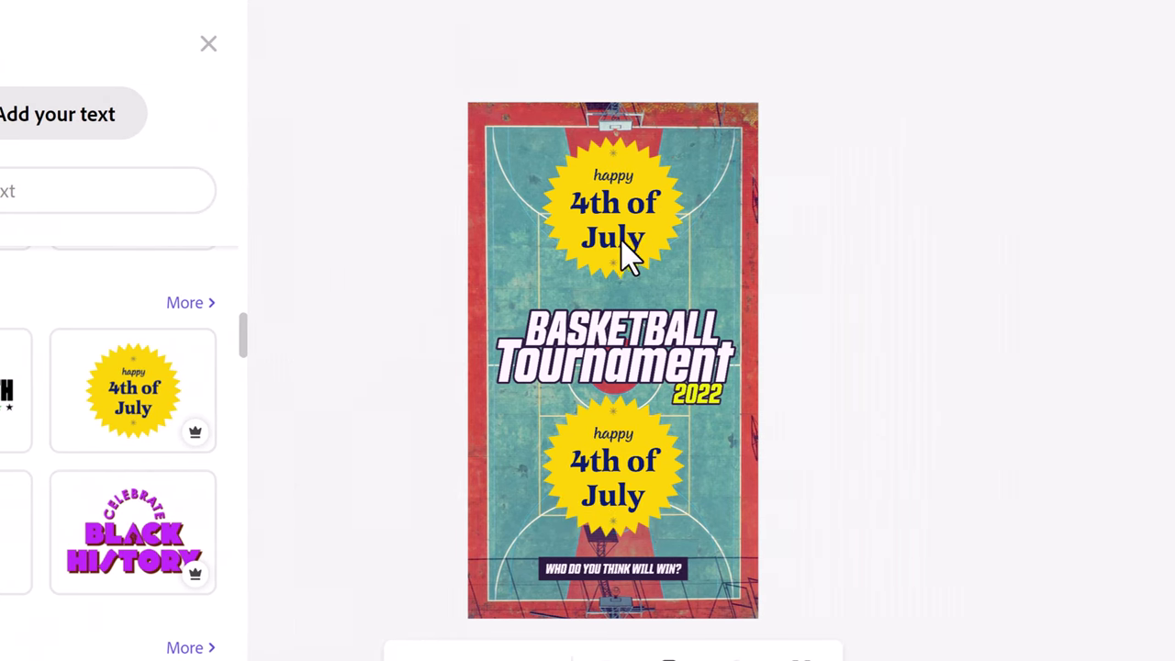
pyautogui.click(624, 237)
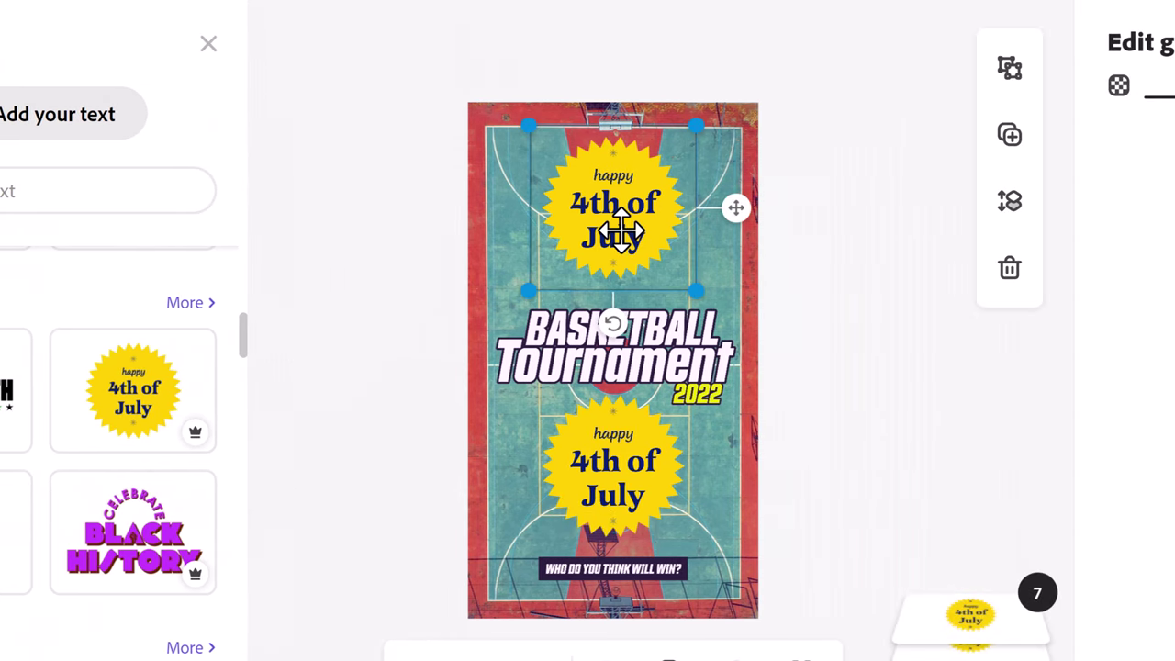
pyautogui.click(1009, 268)
# Step: Shrink the remaining 4th of July badge slightly and move it up against the lower edge of the Tournament text
pyautogui.click(593, 472)
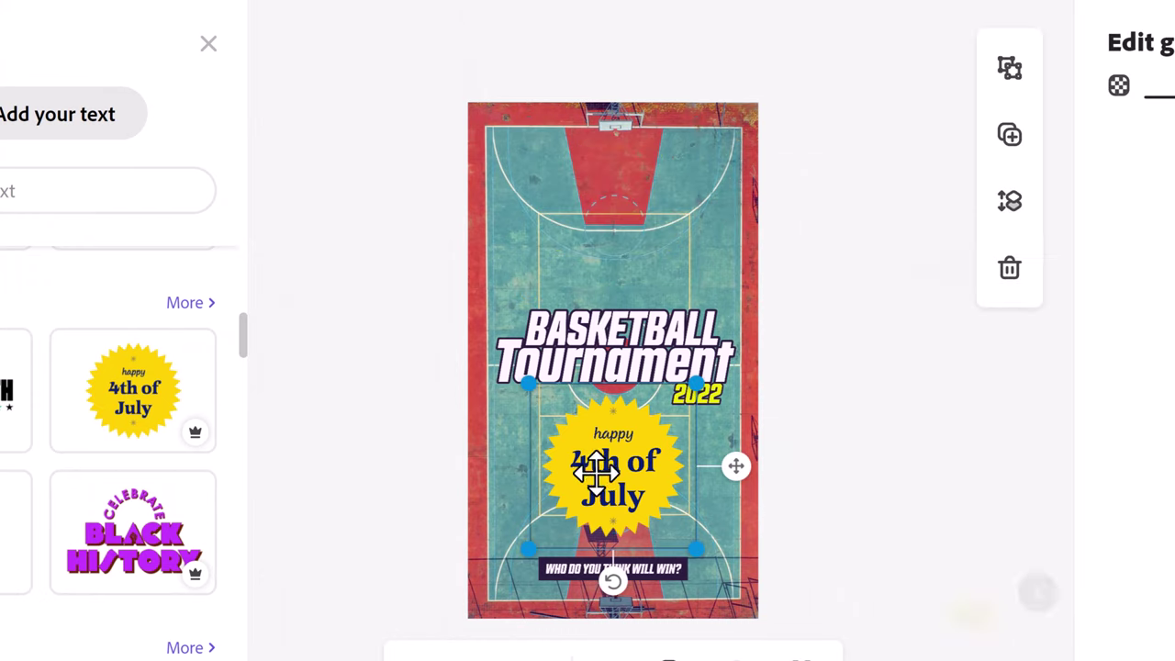
pyautogui.moveTo(634, 447); pyautogui.dragTo(640, 459)
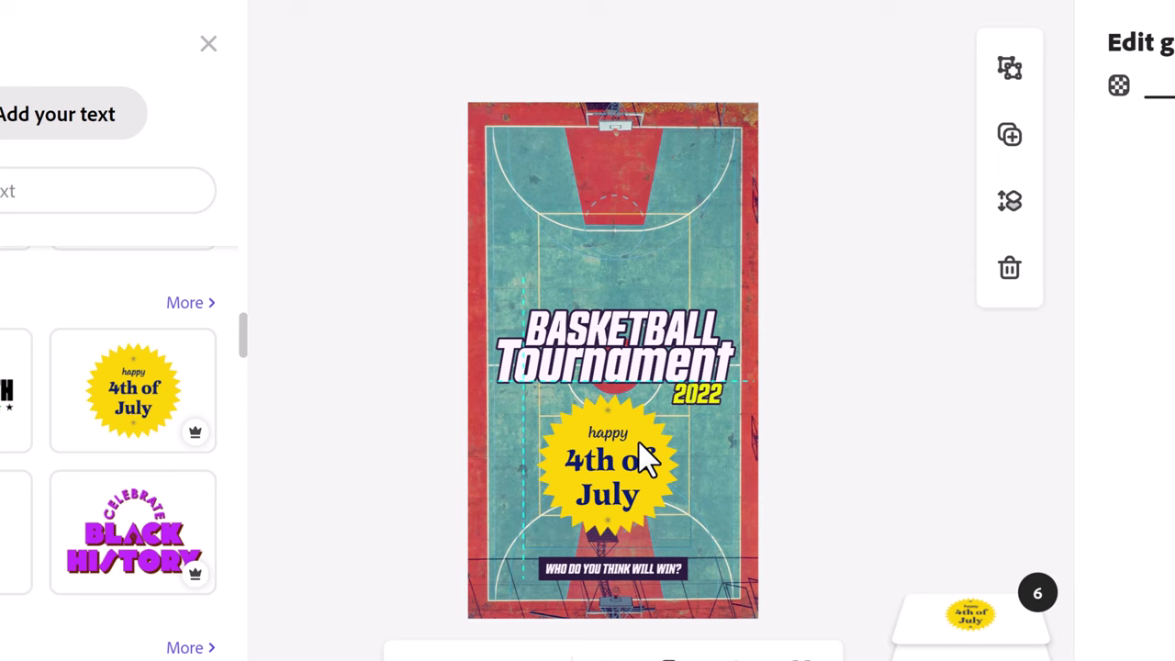
pyautogui.click(760, 468)
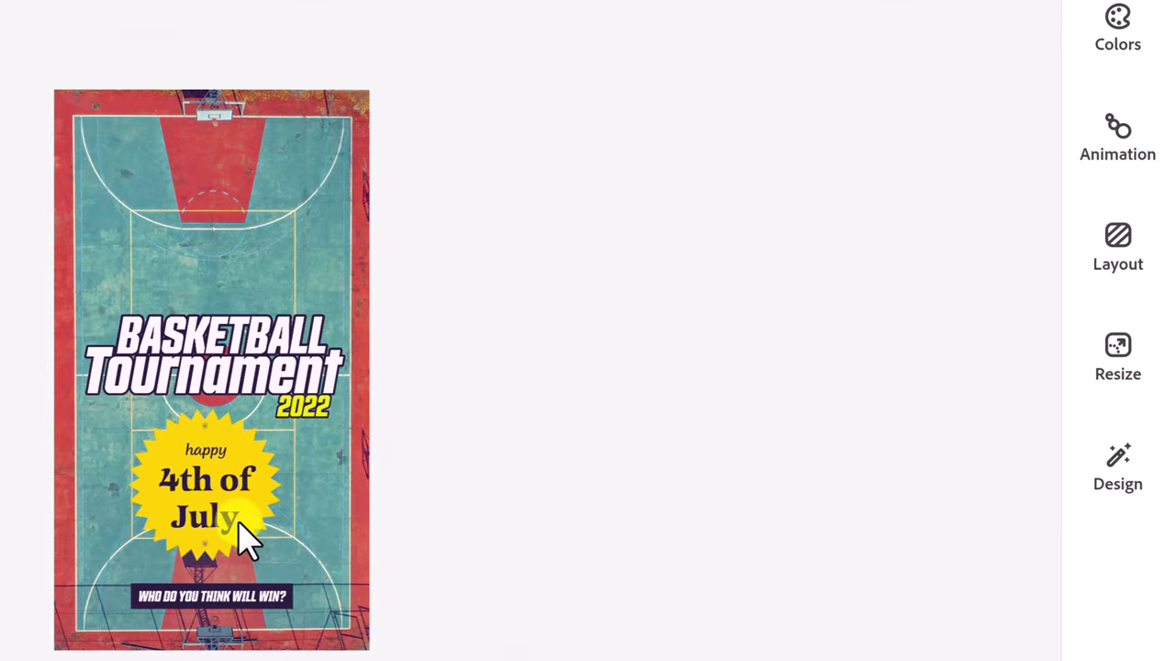
pyautogui.click(255, 448)
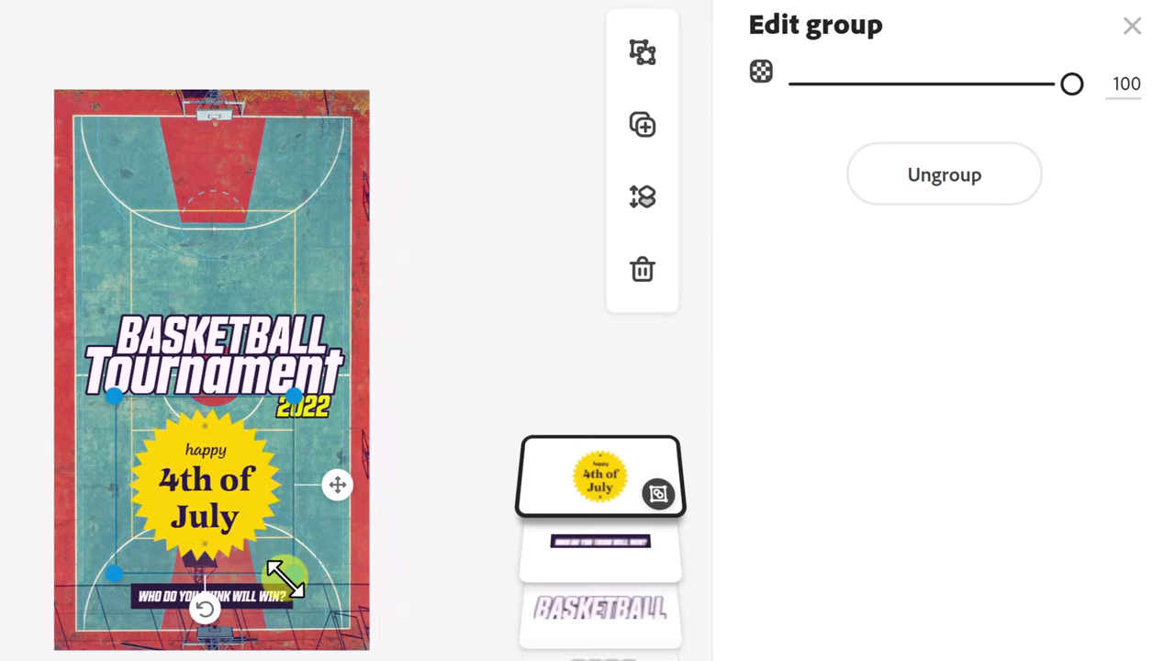
pyautogui.moveTo(286, 576)
pyautogui.mouseDown()
pyautogui.moveTo(249, 543)
pyautogui.moveTo(291, 559)
pyautogui.mouseUp()
pyautogui.moveTo(204, 487)
pyautogui.mouseDown()
pyautogui.moveTo(179, 524)
pyautogui.moveTo(211, 516)
pyautogui.moveTo(223, 476)
pyautogui.mouseUp()
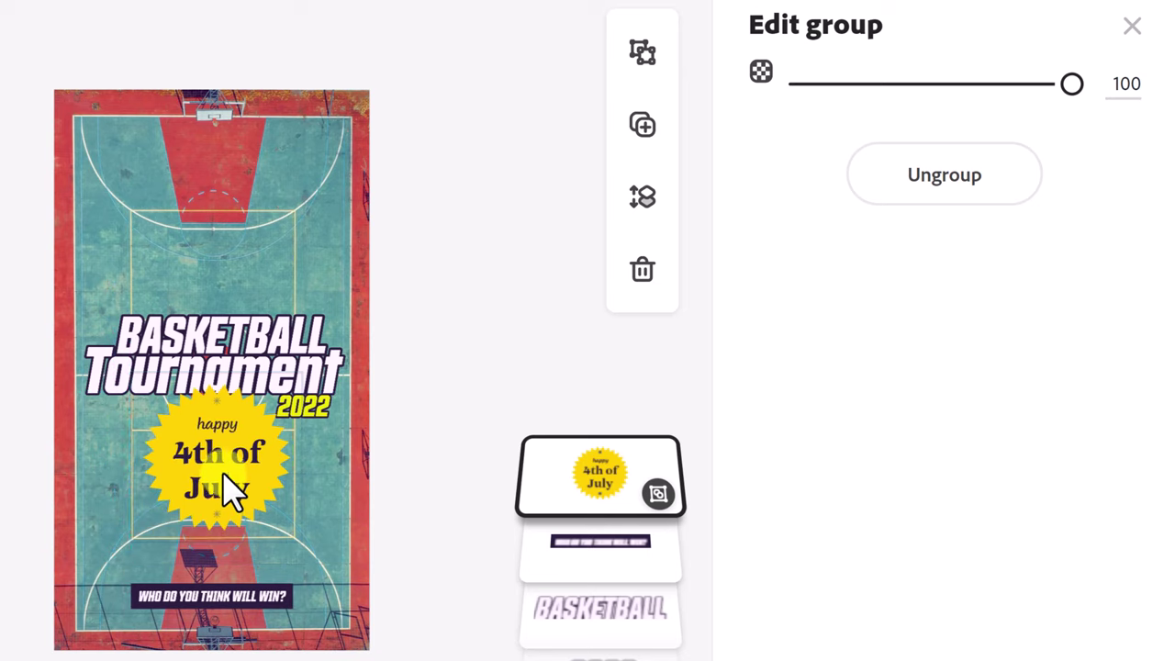
# Step: Send the 4th of July badge backward two layers, behind the tagline and the BASKETBALL text
pyautogui.click(230, 487)
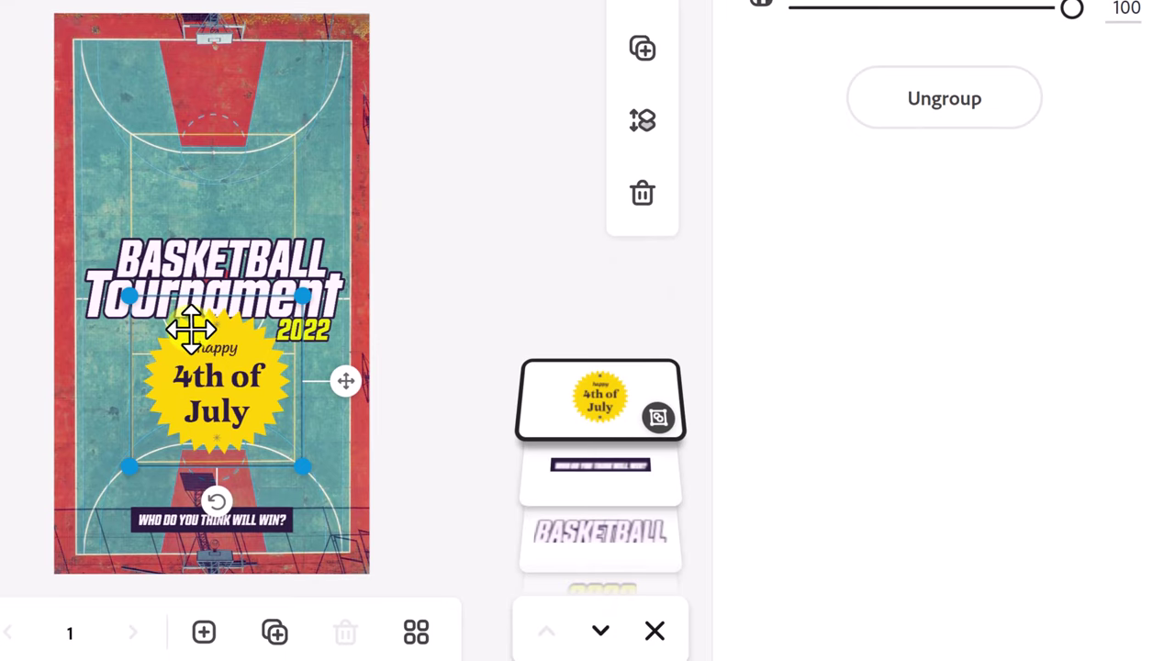
pyautogui.click(645, 129)
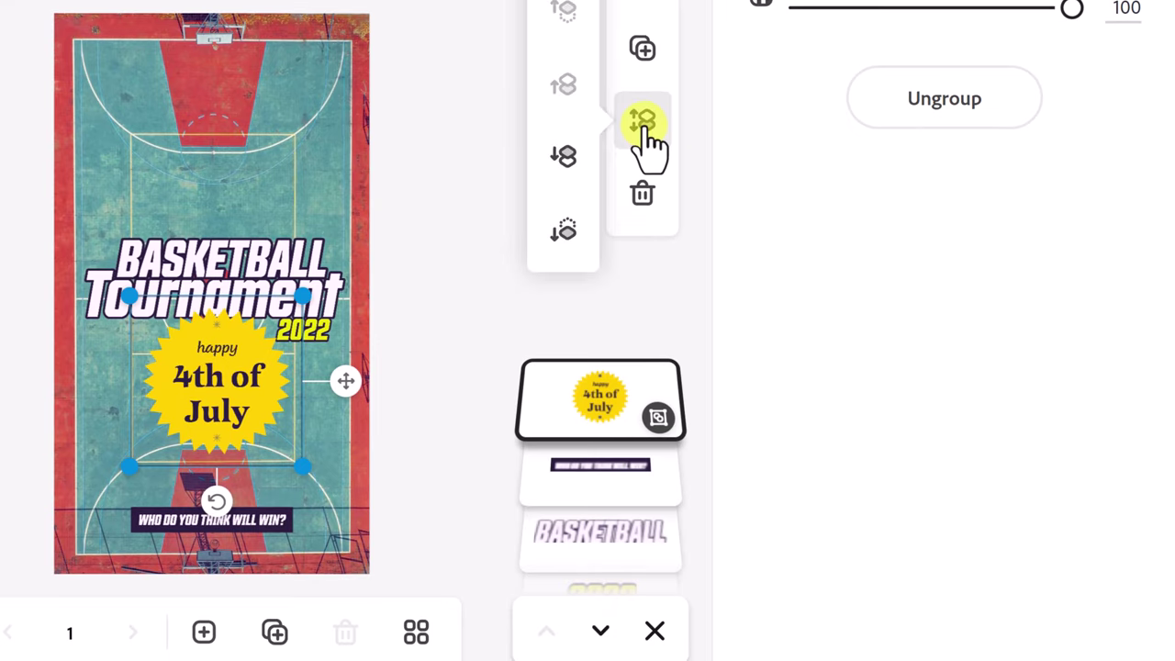
pyautogui.click(568, 158)
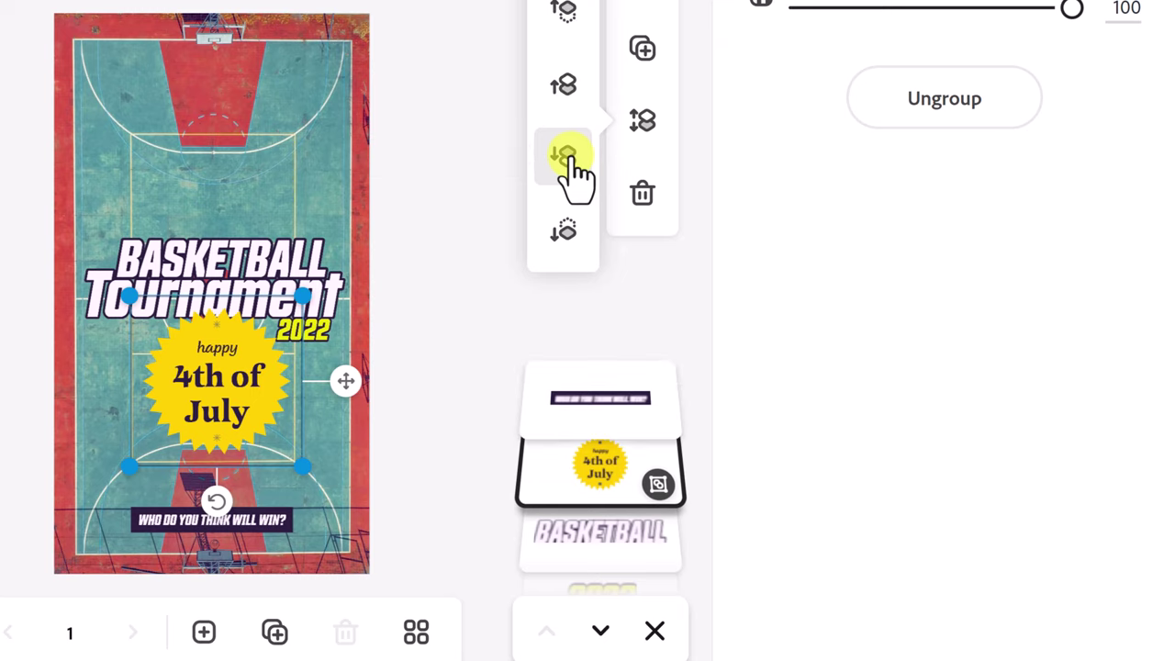
pyautogui.click(568, 158)
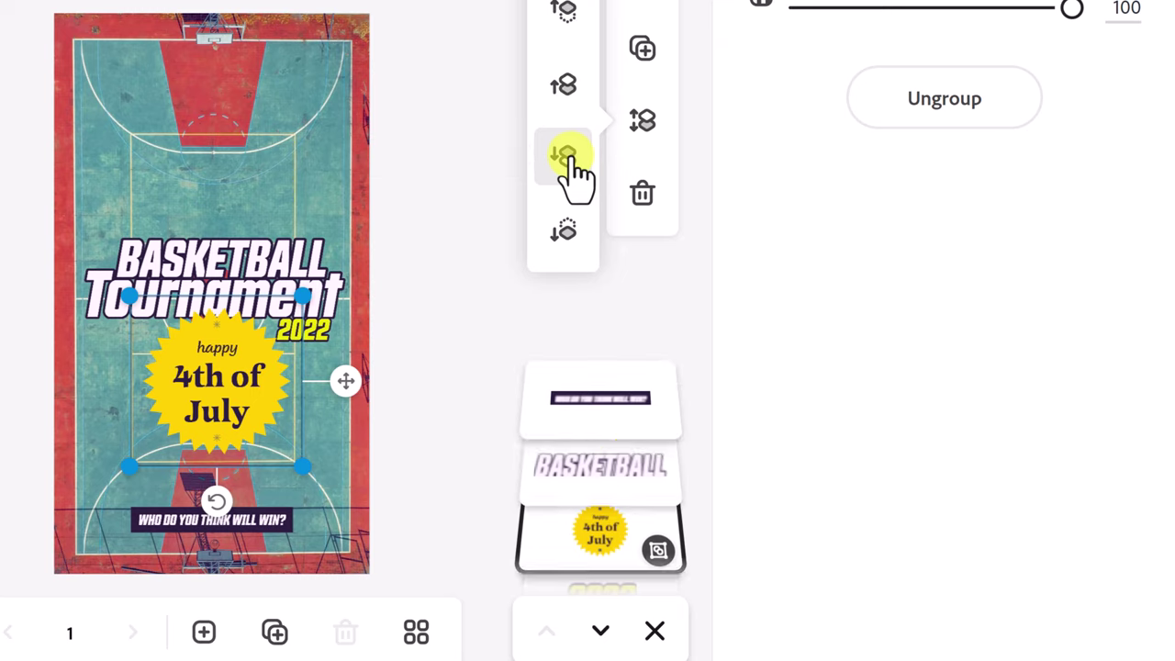
# Step: Move the badge up over the title and send it backward behind the 2022 and Tournament text
pyautogui.moveTo(230, 372); pyautogui.dragTo(249, 340)
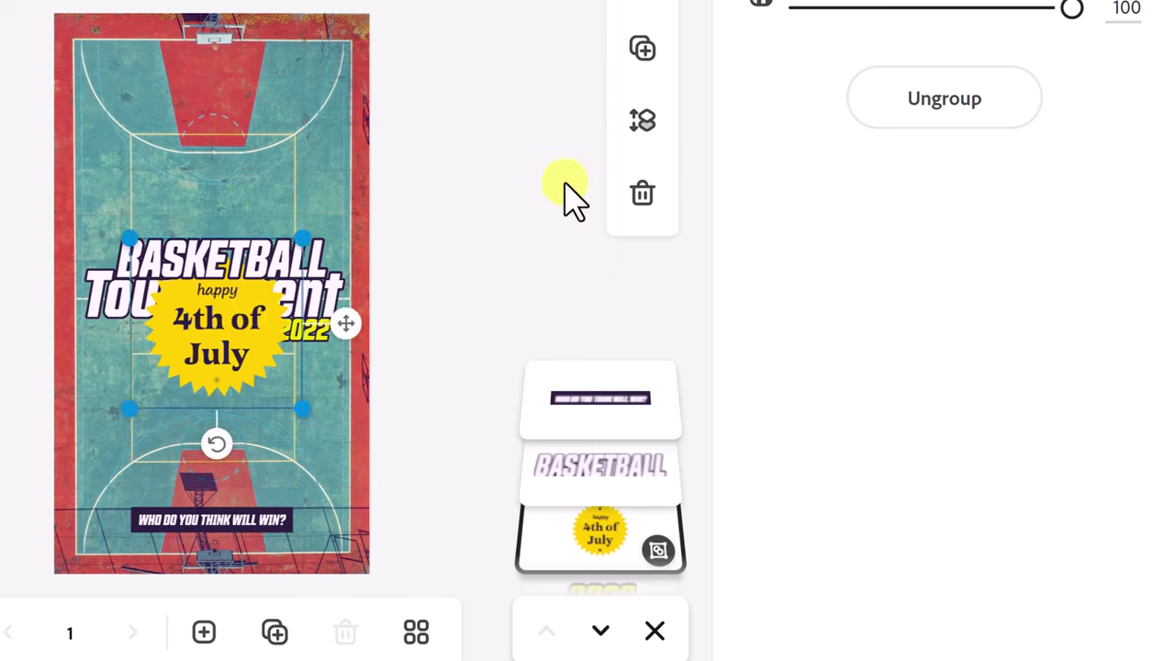
pyautogui.click(640, 122)
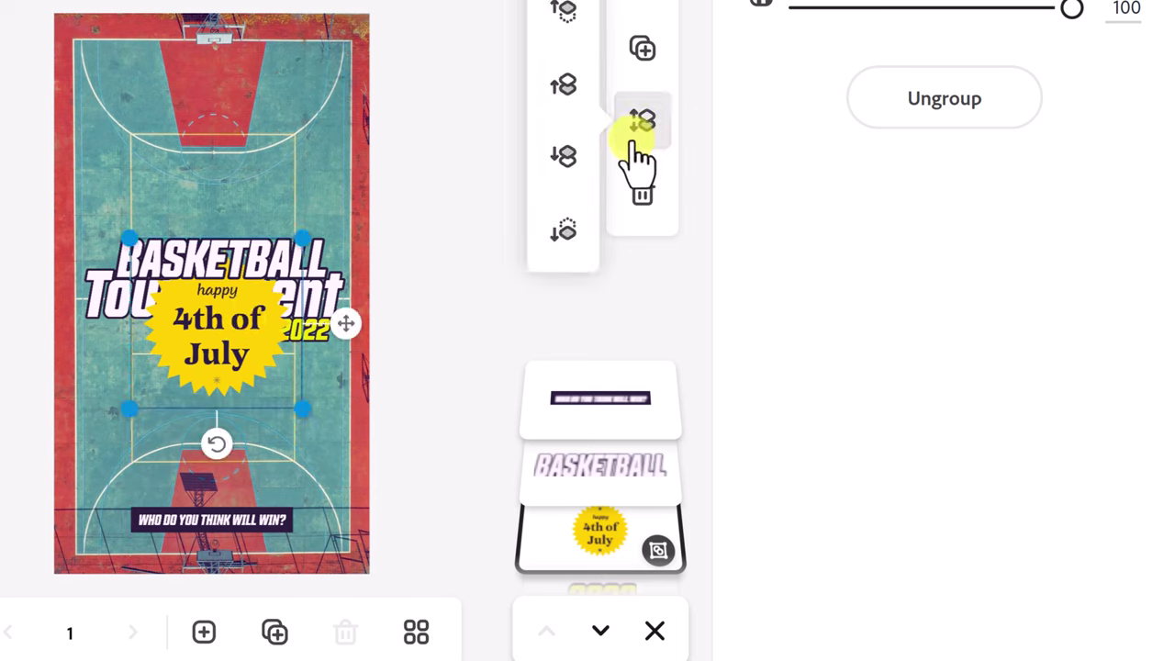
pyautogui.click(567, 158)
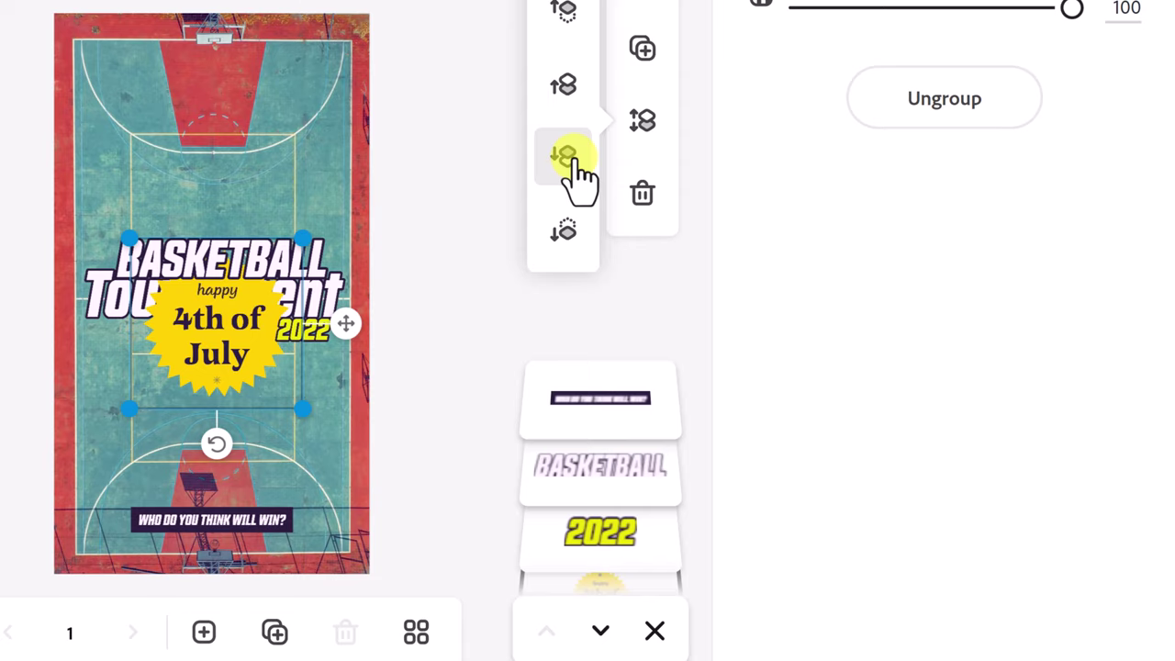
pyautogui.click(571, 158)
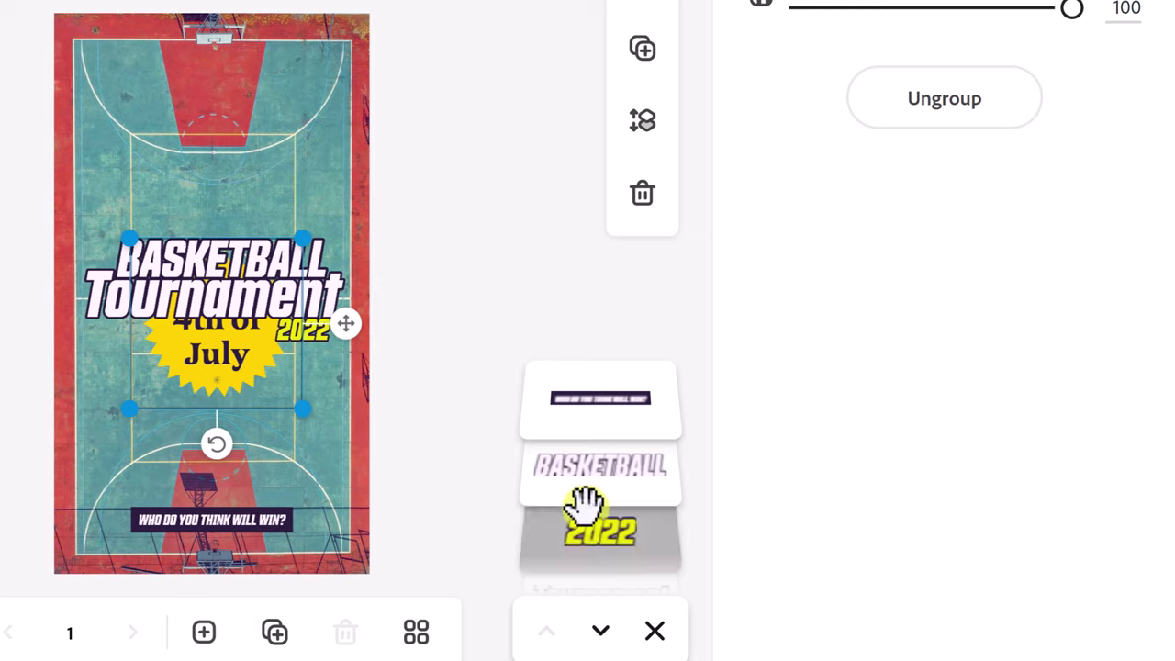
# Step: Bring the grouped 4th of July badge to the front of the poster's layer stack
pyautogui.scroll(-2, 582, 506)
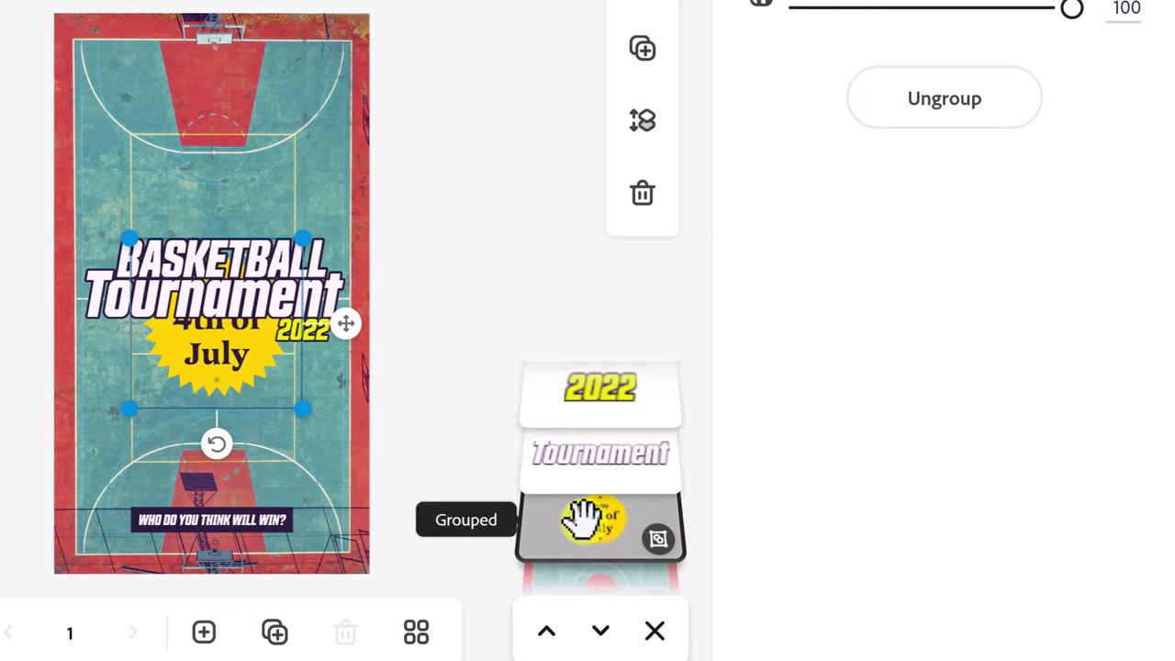
pyautogui.moveTo(582, 512); pyautogui.dragTo(593, 398)
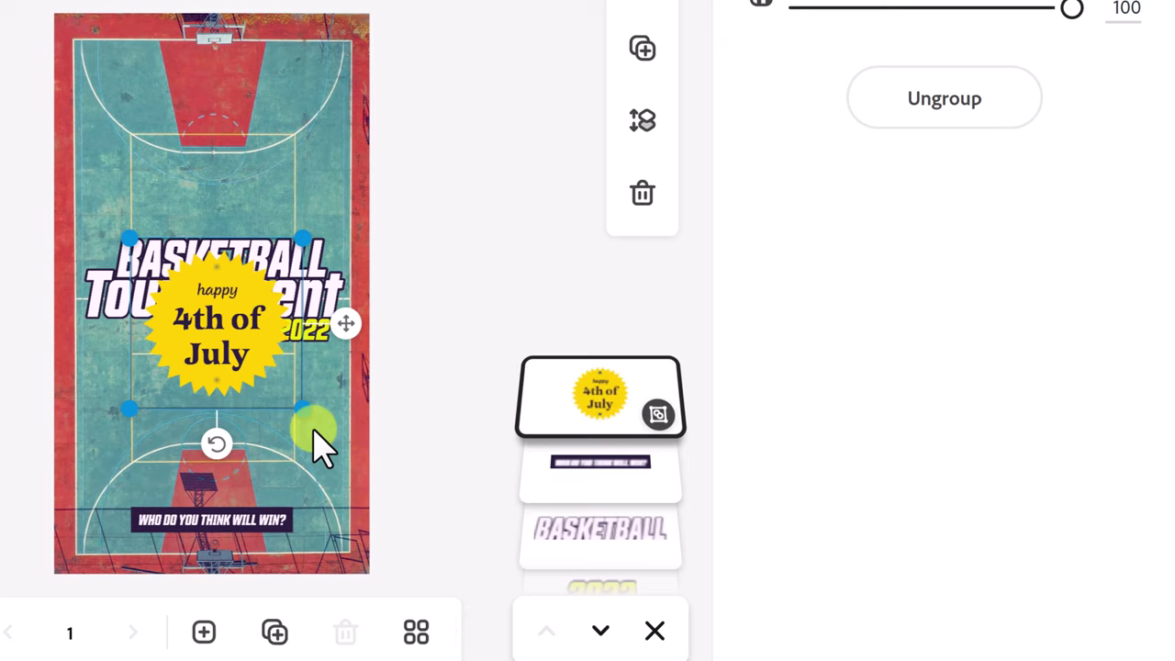
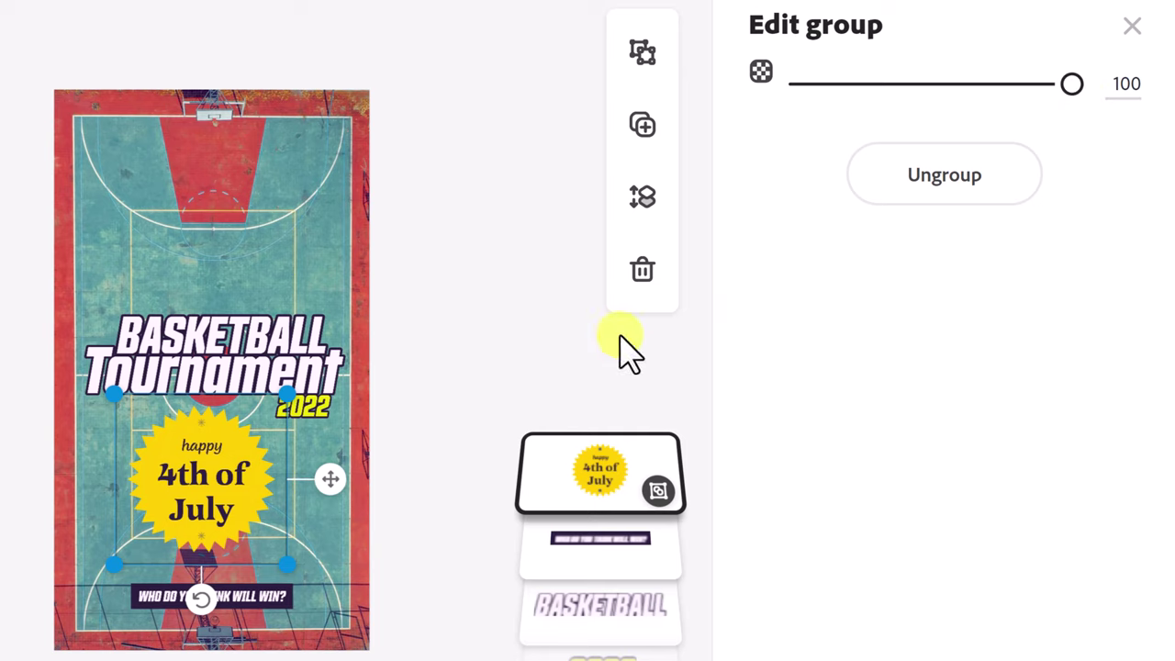
# Step: Try the teal #63A6A6 fill on the badge's starburst shape, and undo the color change
pyautogui.click(263, 449)
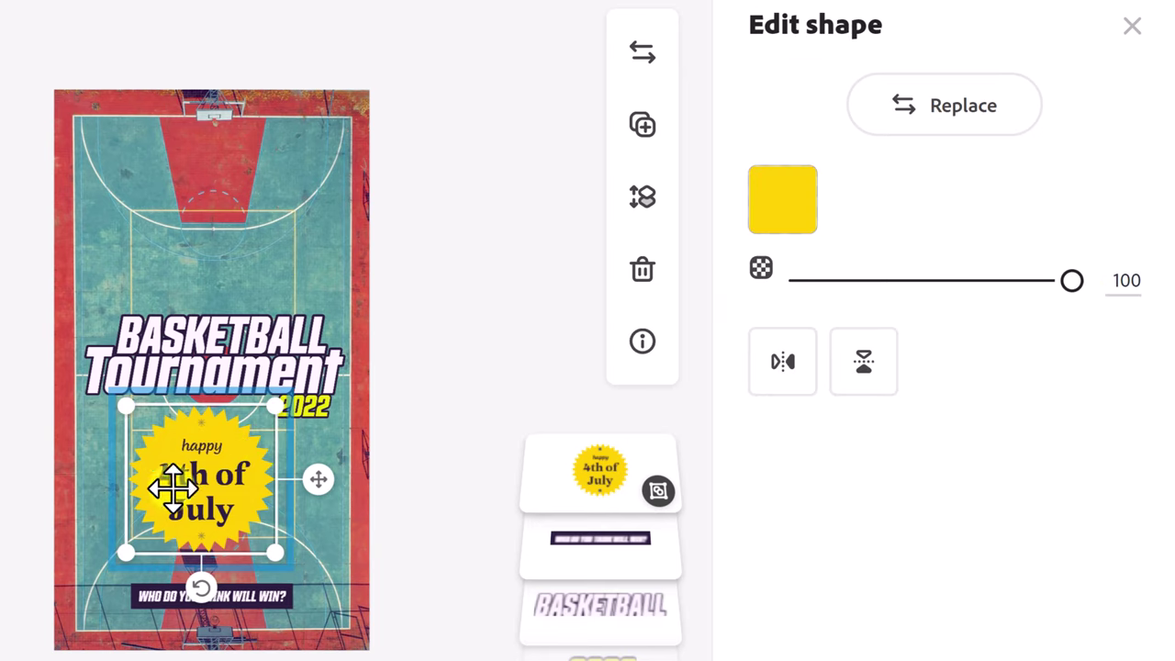
pyautogui.click(792, 211)
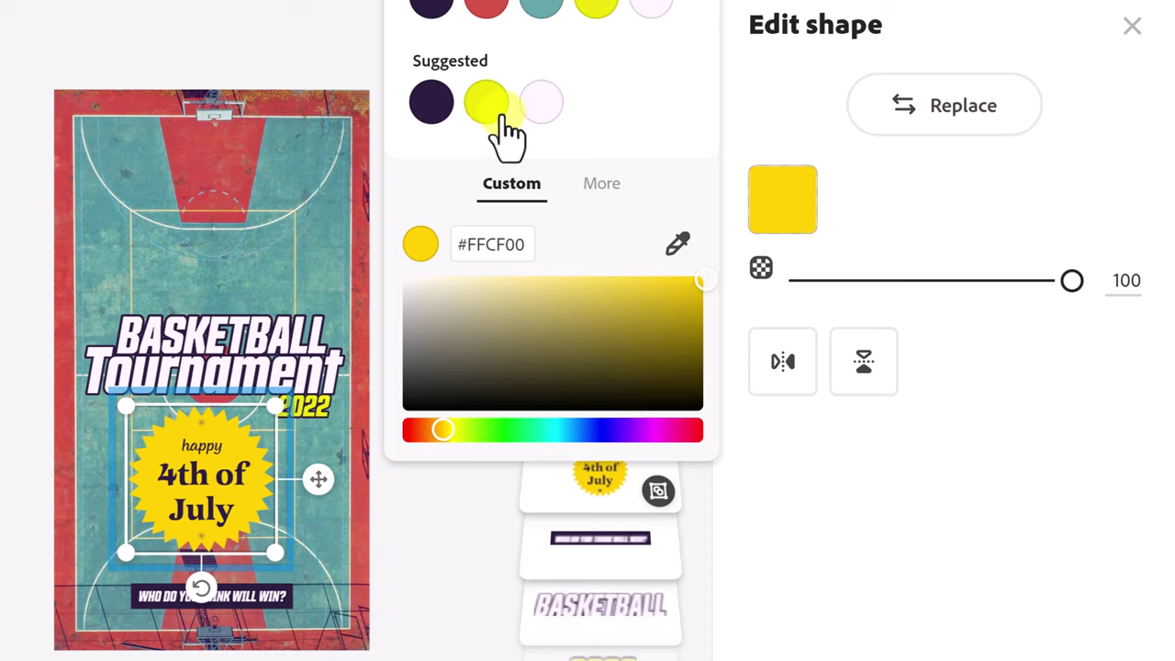
pyautogui.click(541, 7)
pyautogui.click(771, 477)
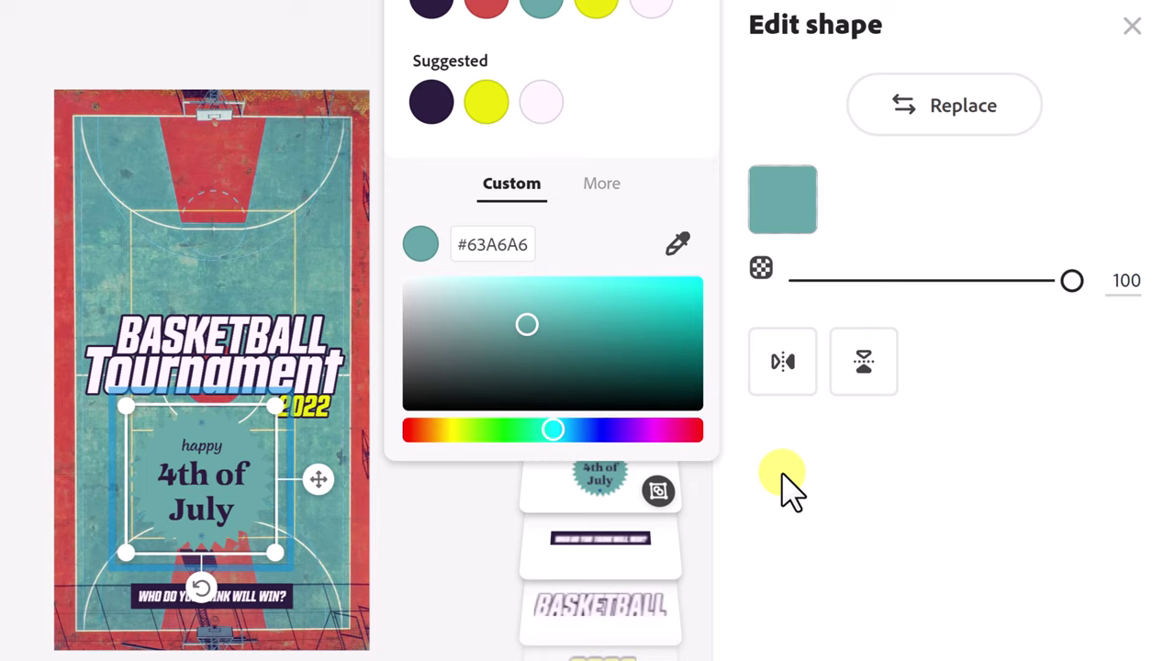
pyautogui.click(785, 486)
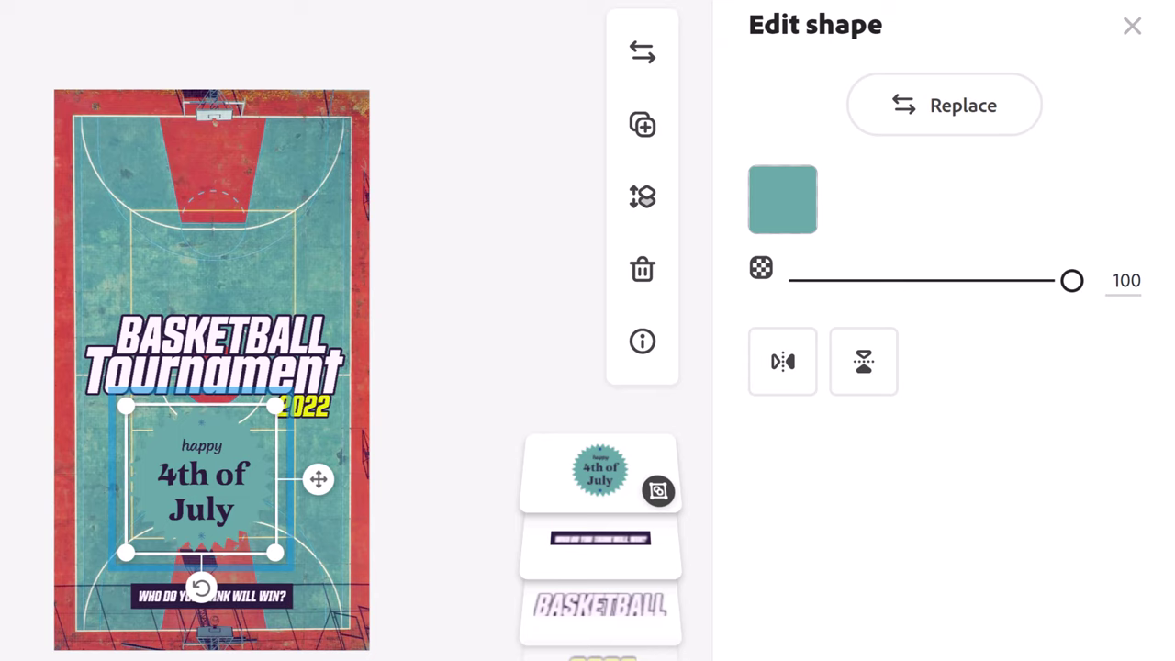
pyautogui.hotkey('ctrl', 'z')
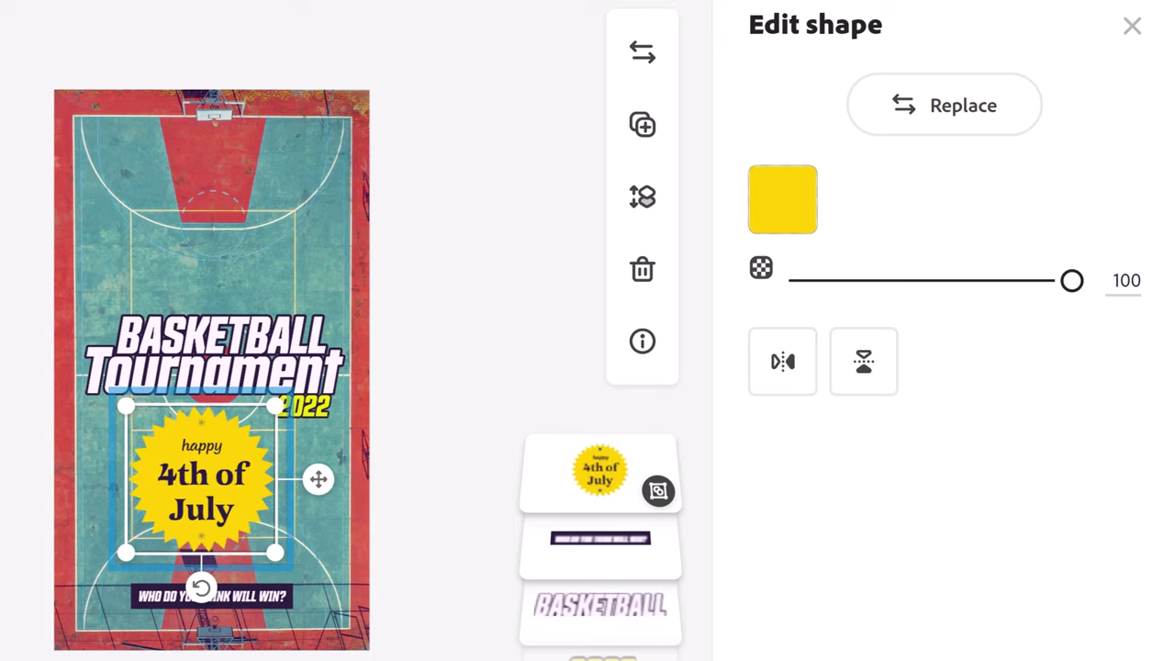
# Step: Replace the badge's "4th of July" text with "March 4th"
pyautogui.click(242, 7)
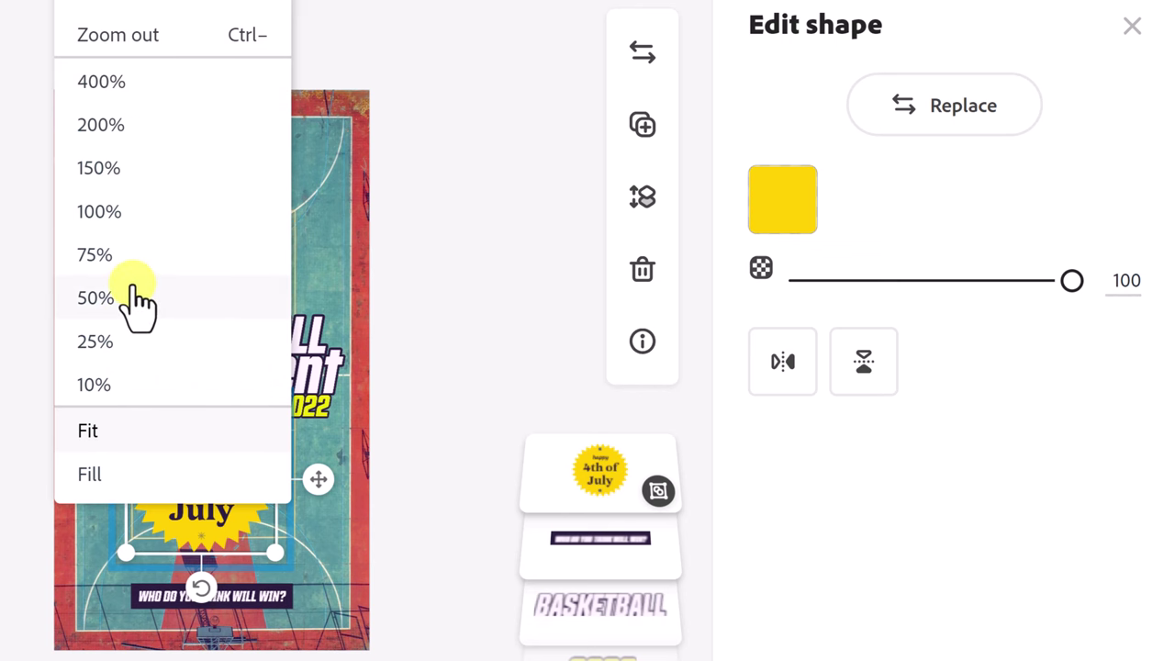
pyautogui.click(128, 258)
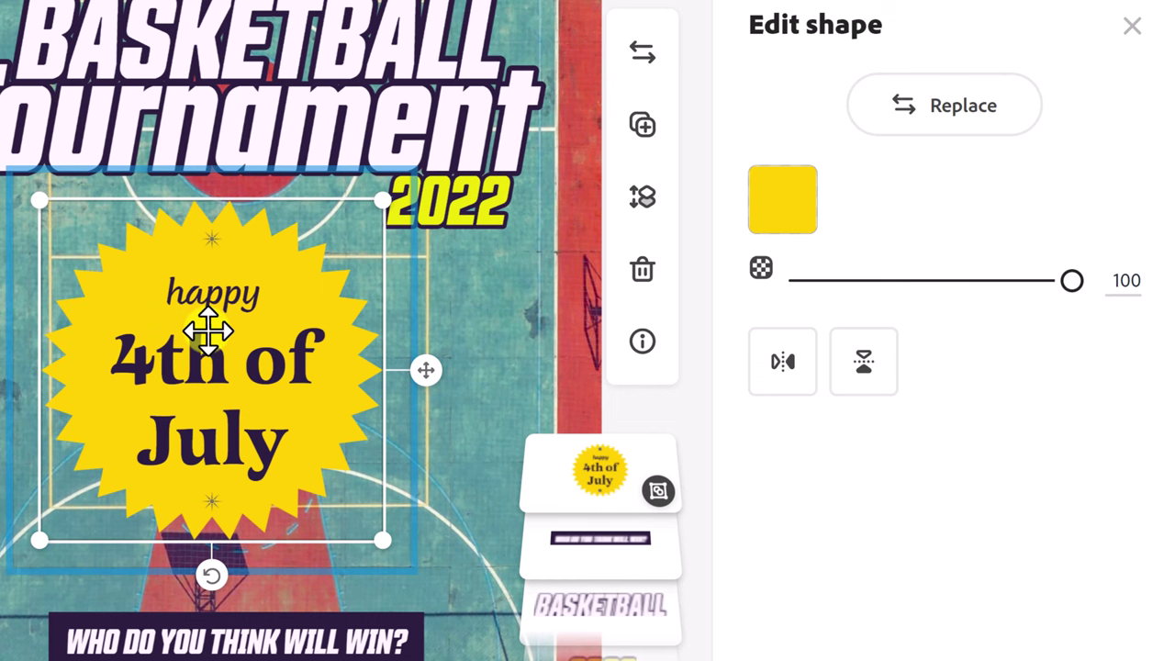
pyautogui.click(236, 416)
pyautogui.click(256, 429)
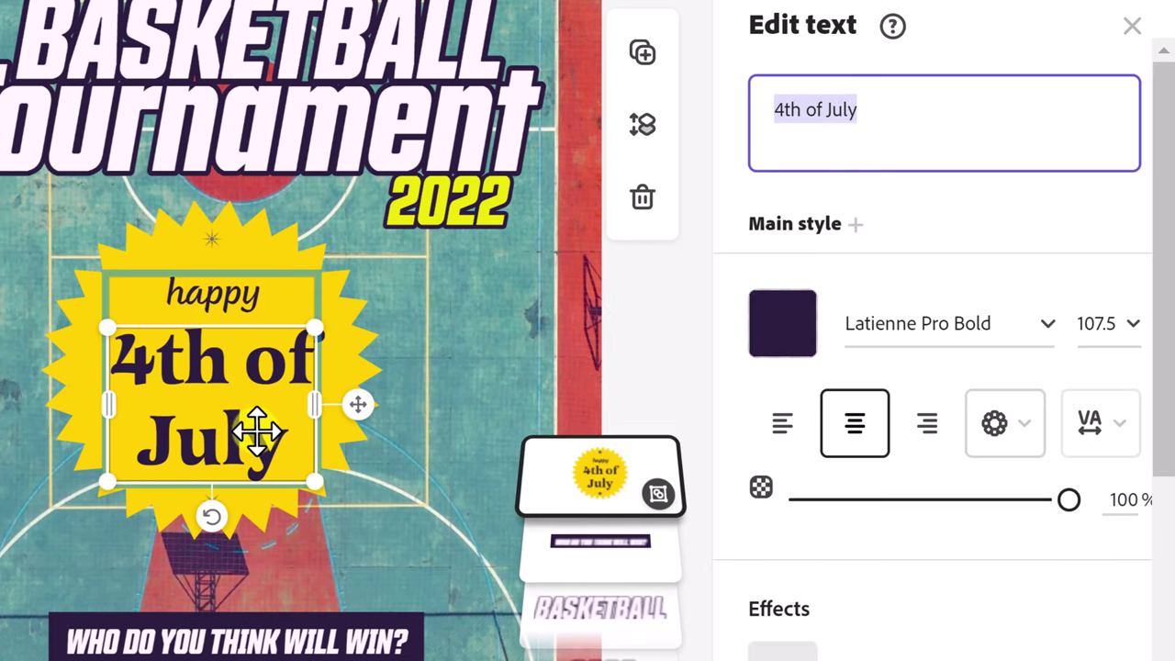
pyautogui.click(264, 430)
pyautogui.click(270, 433)
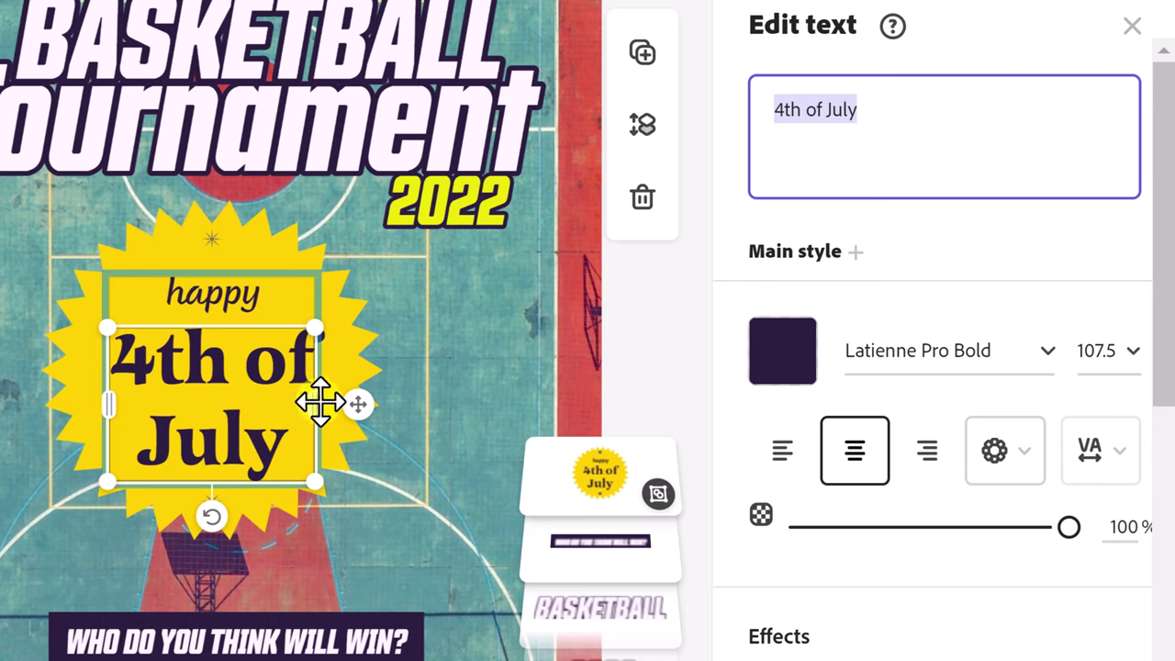
pyautogui.click(804, 116)
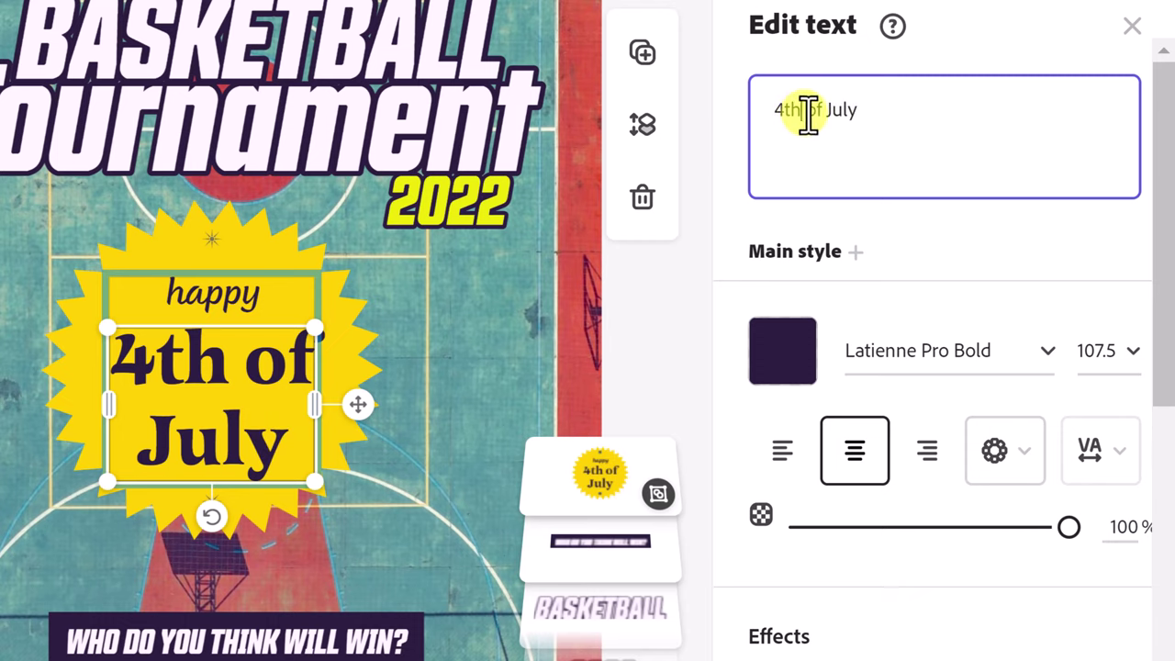
pyautogui.moveTo(872, 116); pyautogui.dragTo(786, 116)
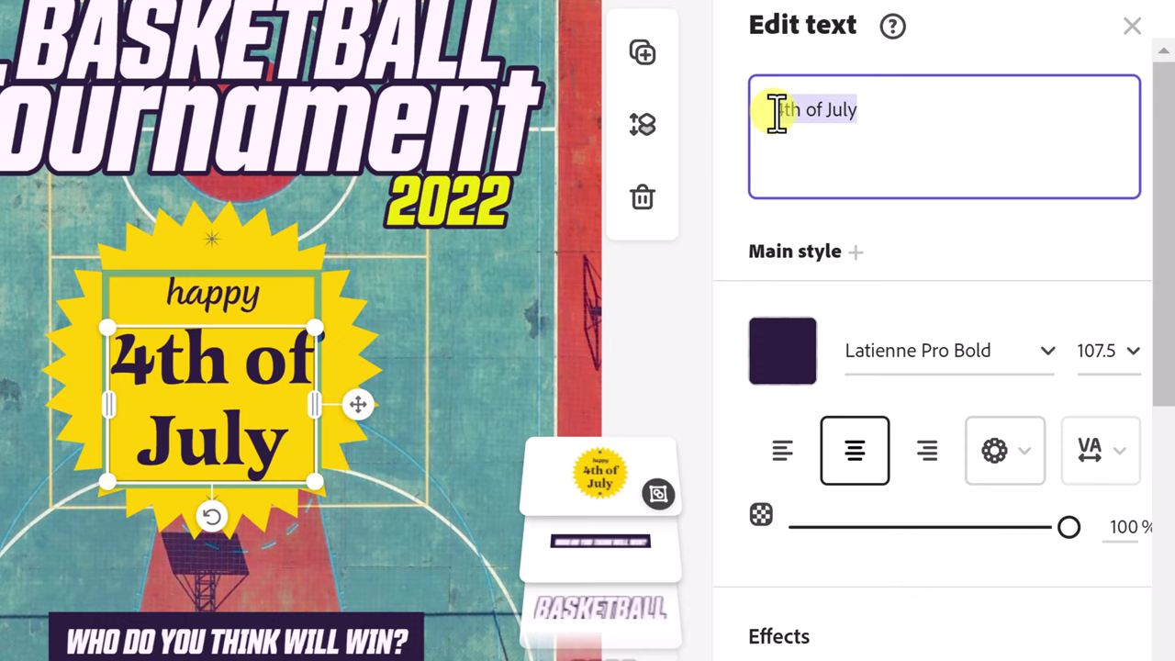
pyautogui.write('March ')
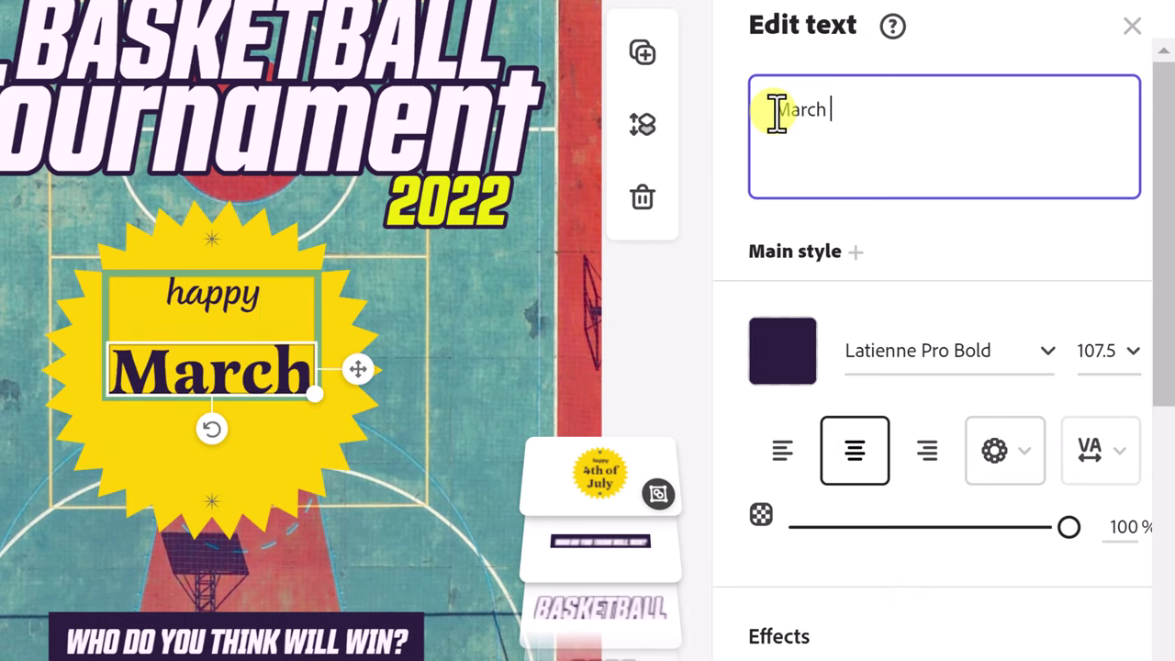
pyautogui.write('4')
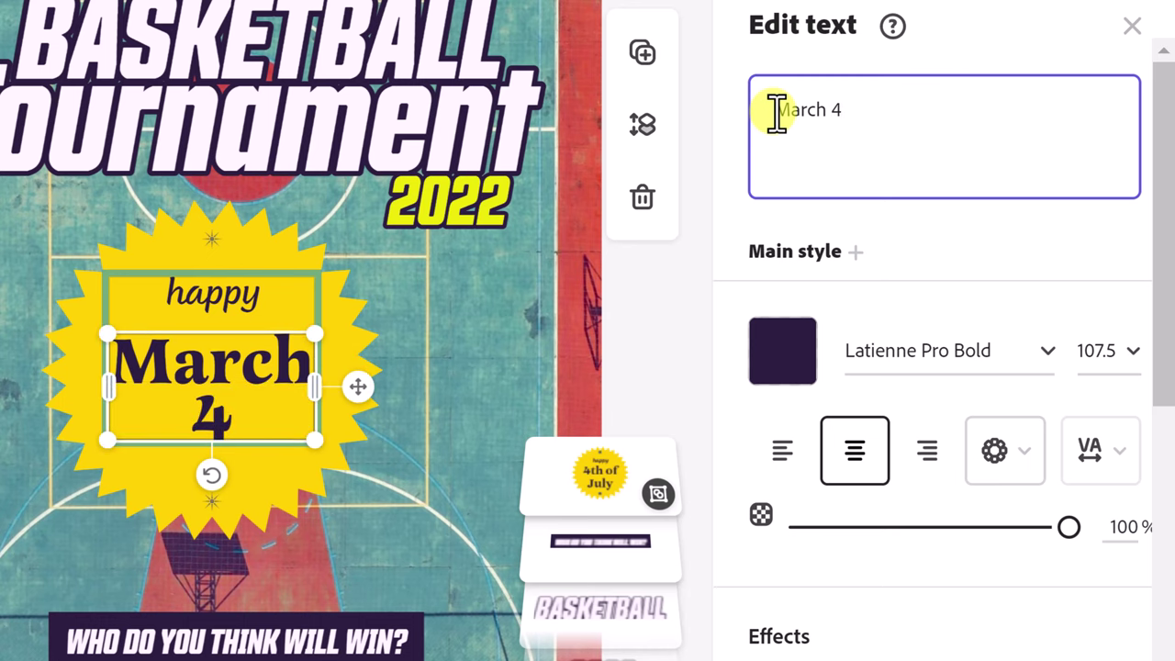
pyautogui.write('th')
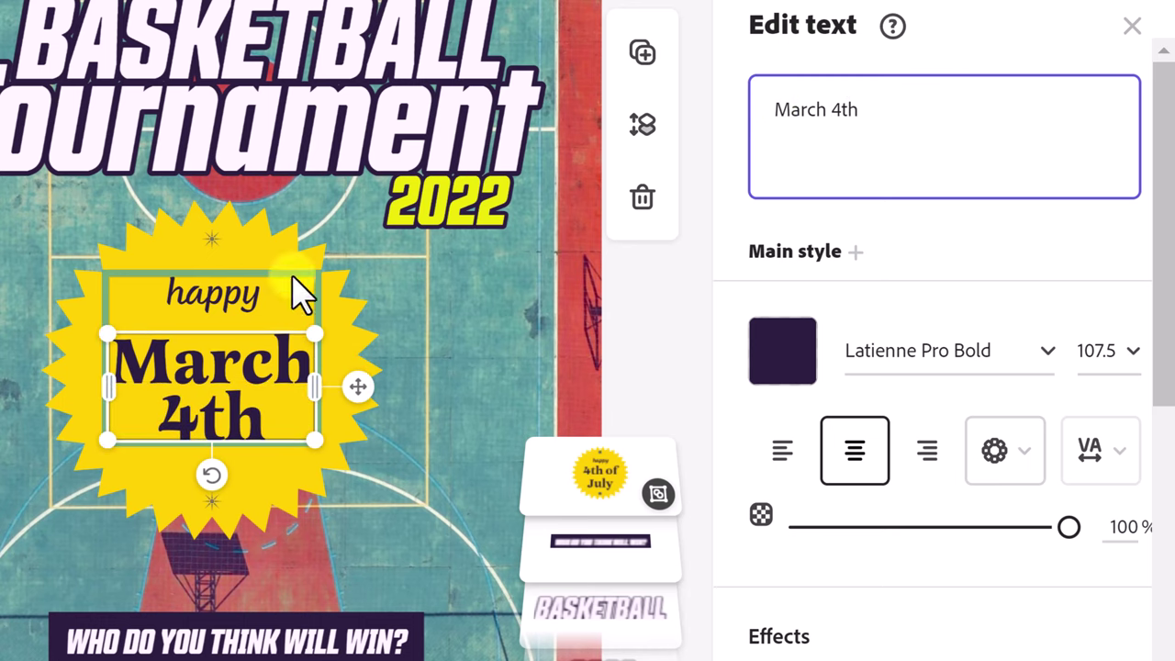
# Step: Delete the word "happy" from the badge
pyautogui.click(241, 310)
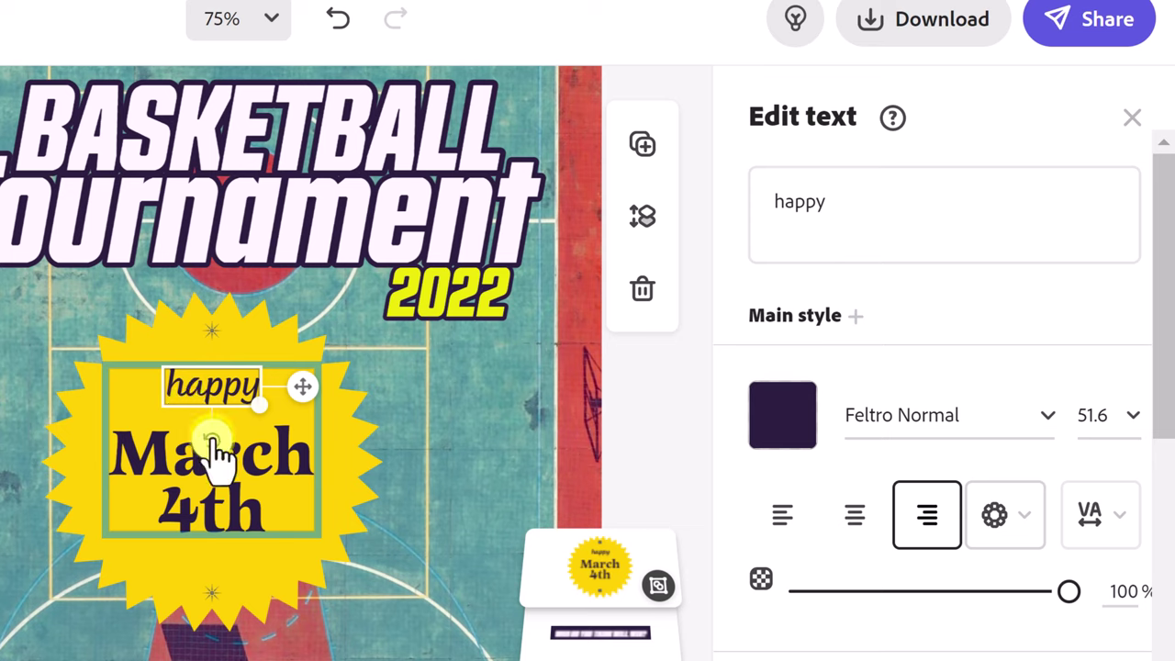
pyautogui.moveTo(213, 440)
pyautogui.mouseDown()
pyautogui.moveTo(230, 436)
pyautogui.moveTo(199, 431)
pyautogui.moveTo(213, 437)
pyautogui.mouseUp()
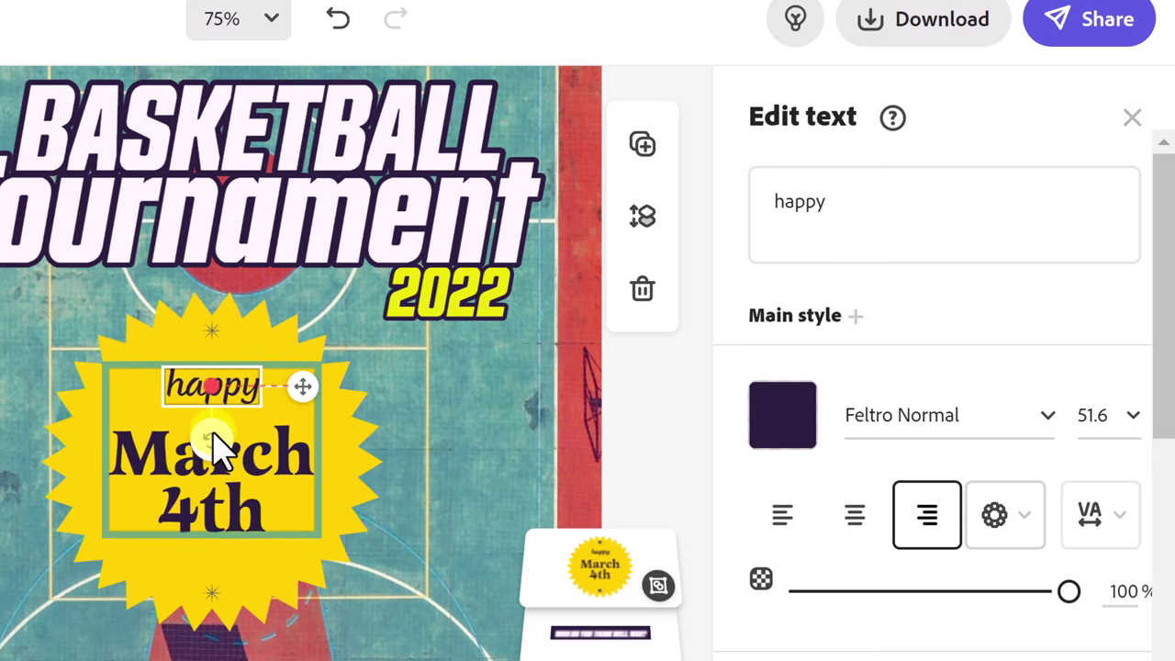
pyautogui.click(643, 289)
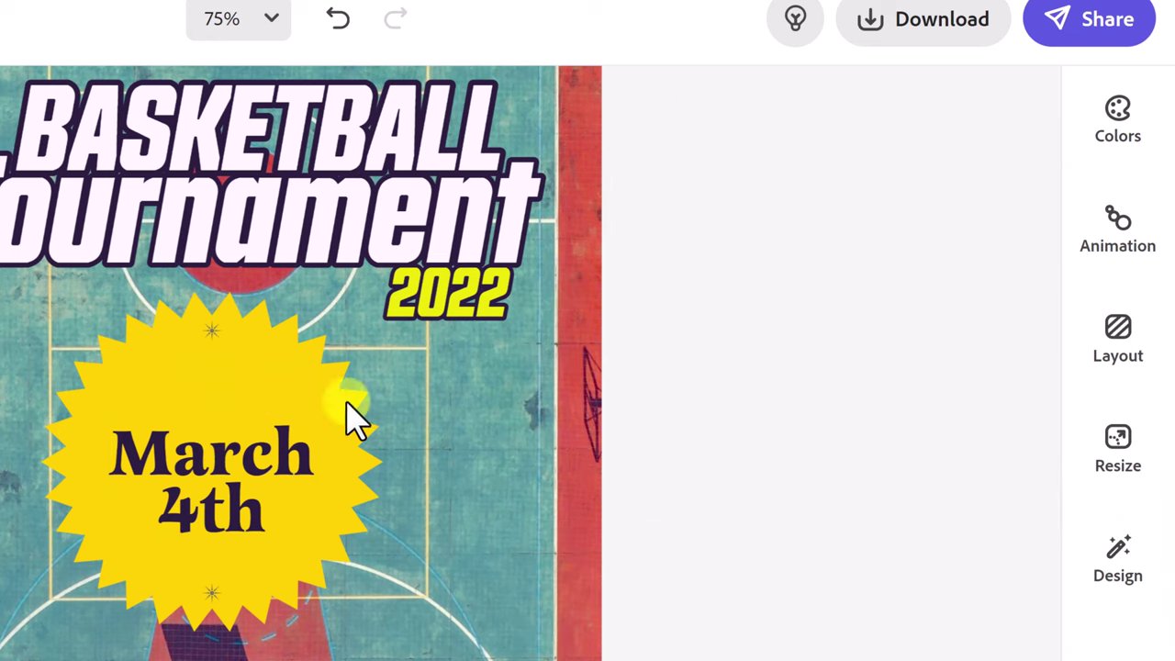
# Step: Move the March 4th text up slightly so it sits centered in the starburst, and deselect it
pyautogui.click(255, 463)
pyautogui.click(256, 463)
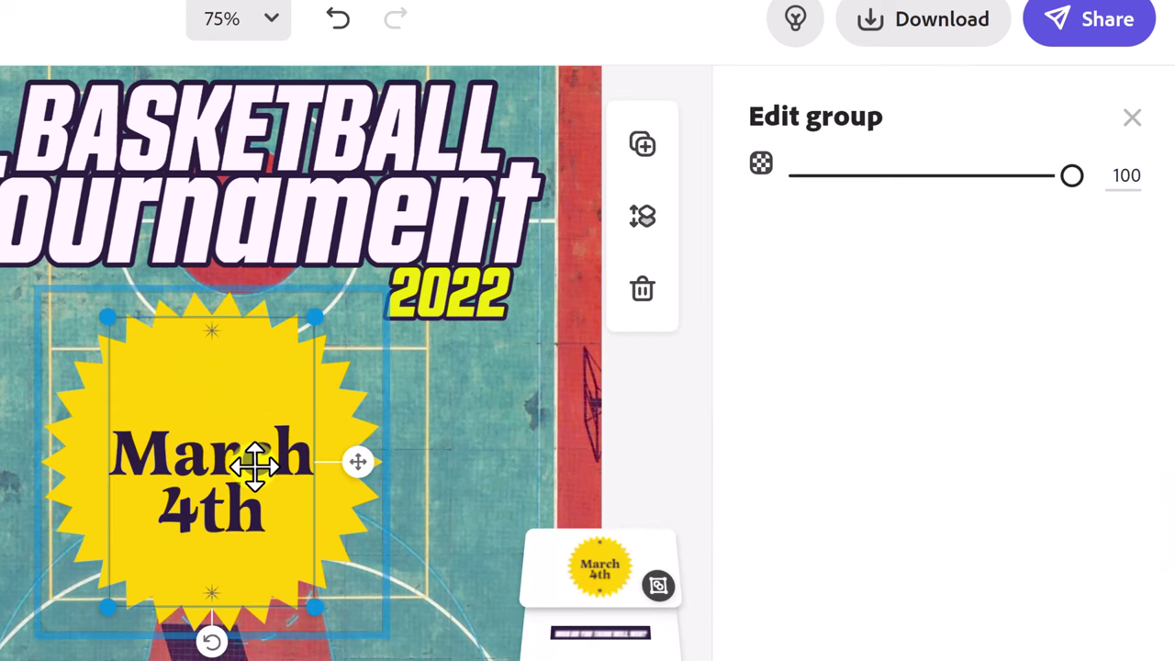
pyautogui.click(255, 463)
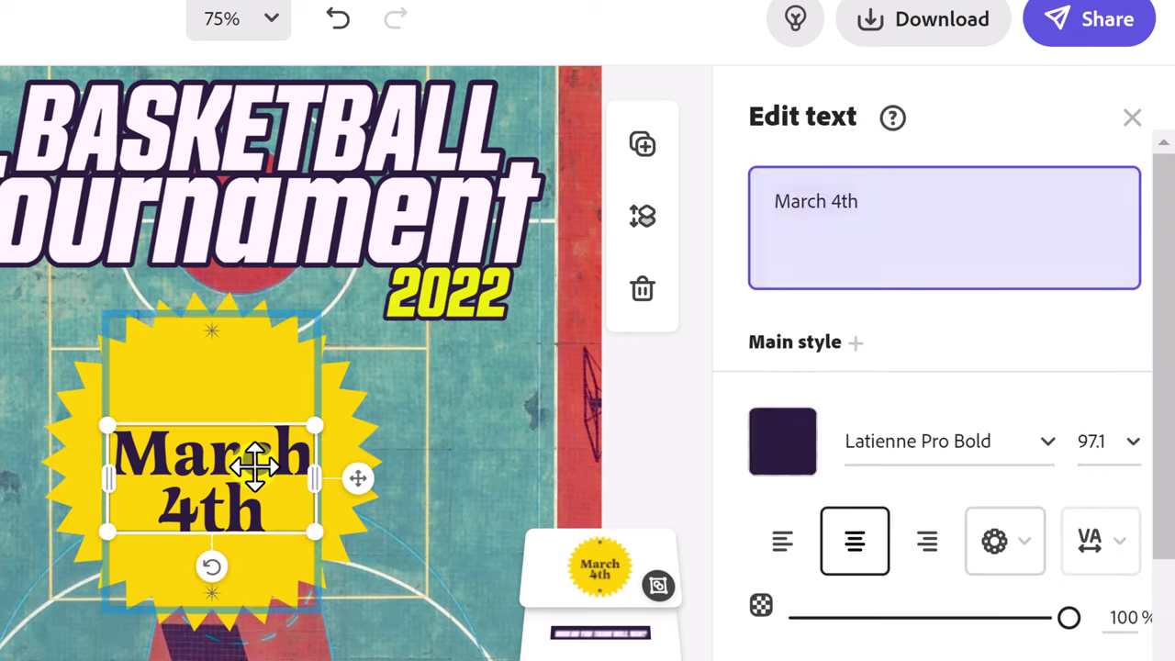
pyautogui.moveTo(267, 429); pyautogui.dragTo(269, 410)
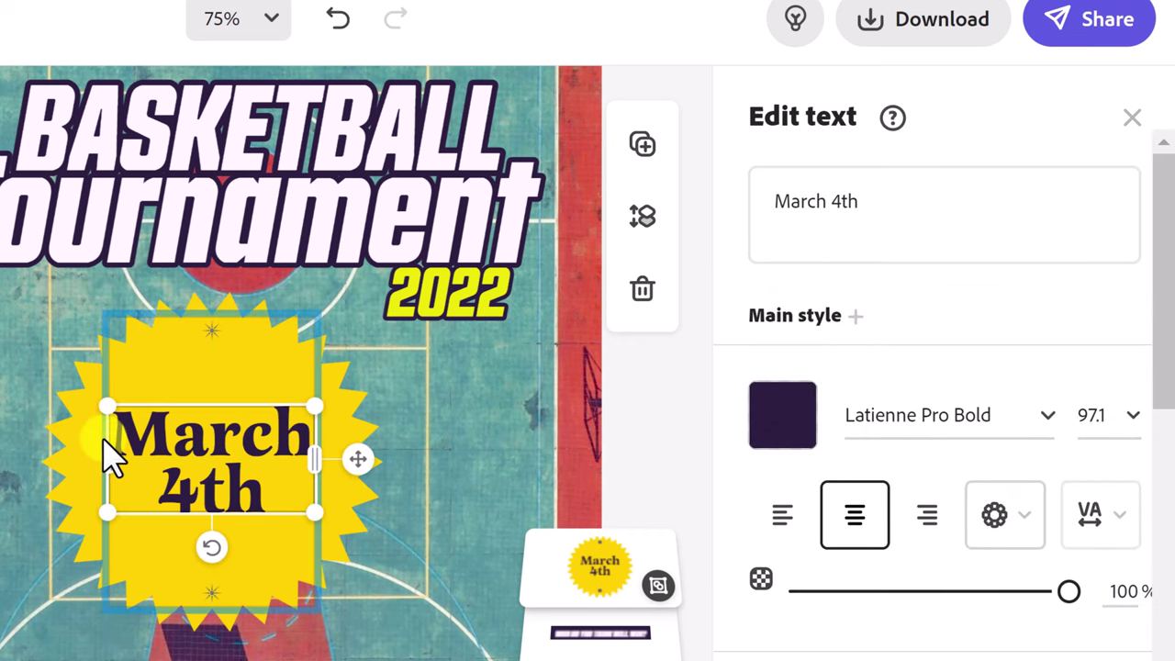
pyautogui.click(10, 486)
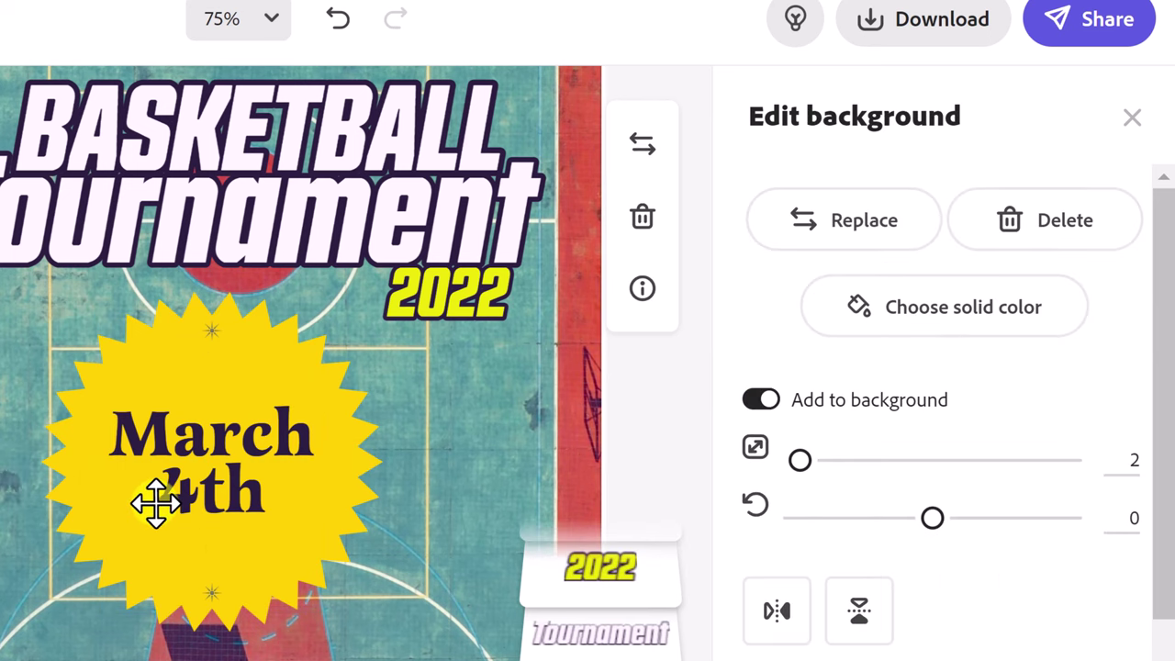
# Step: Add a new default text box to the poster and delete it again
pyautogui.scroll(-5, 151, 459)
pyautogui.scroll(9, 161, 379)
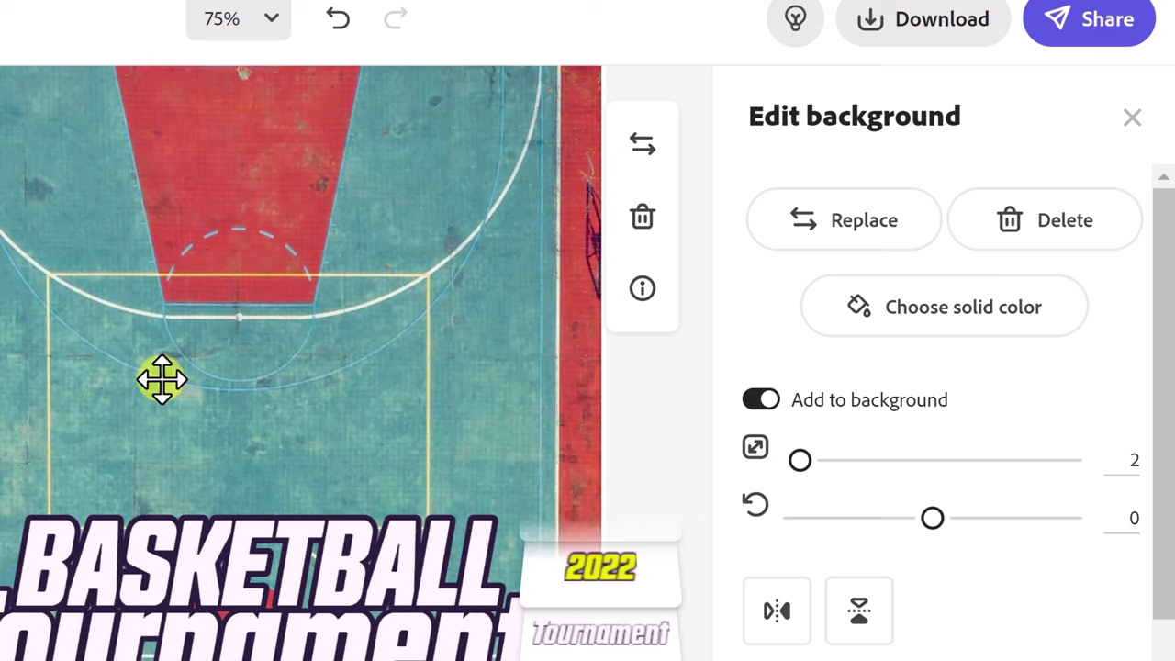
pyautogui.scroll(-4, 159, 379)
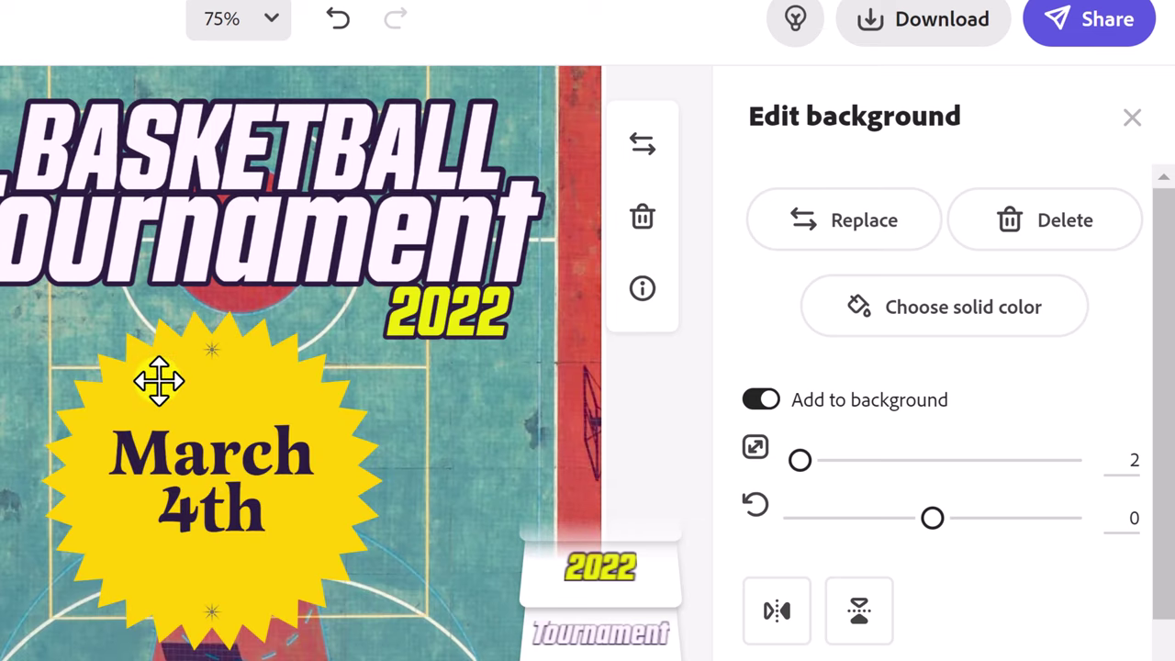
pyautogui.click(272, 20)
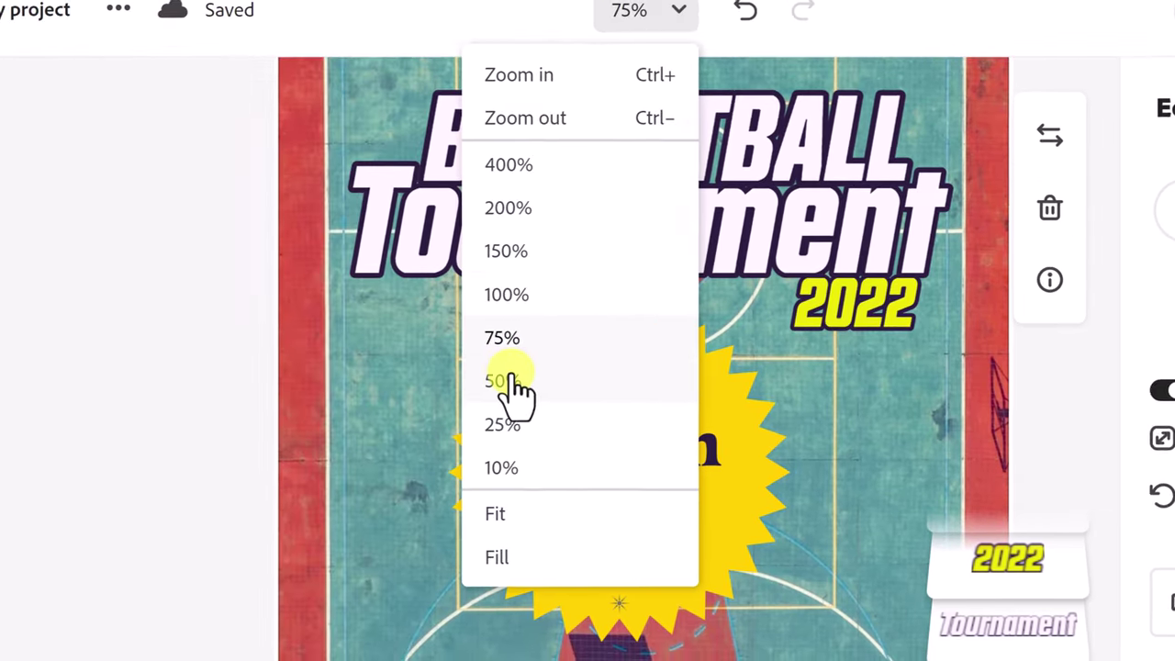
pyautogui.click(503, 379)
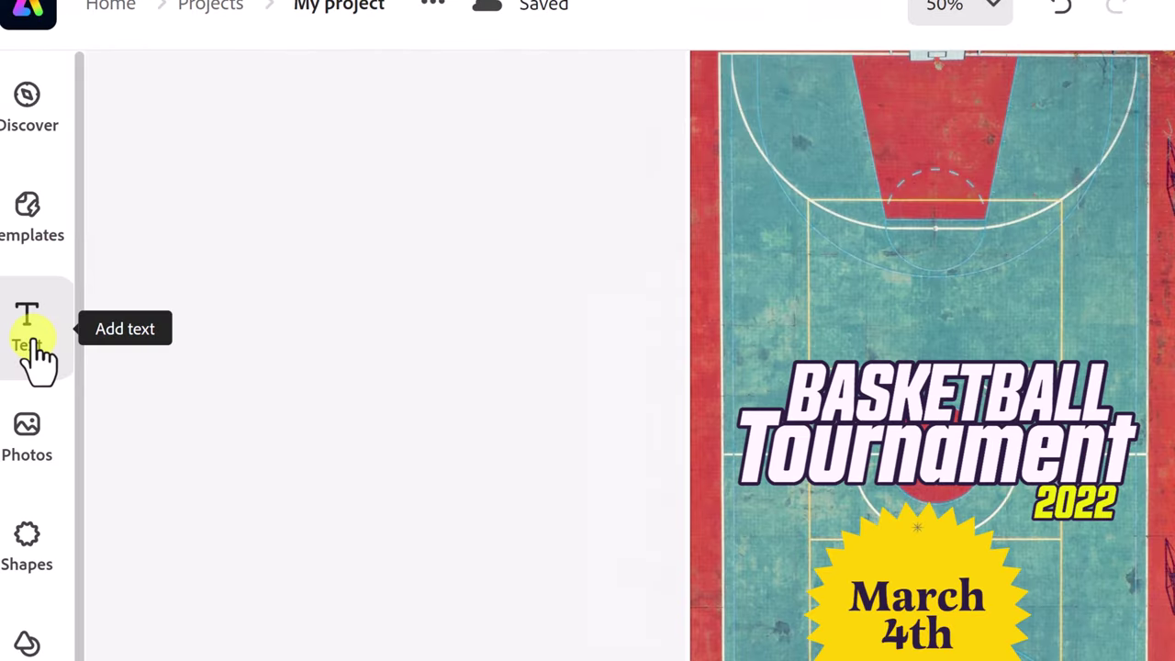
pyautogui.click(33, 344)
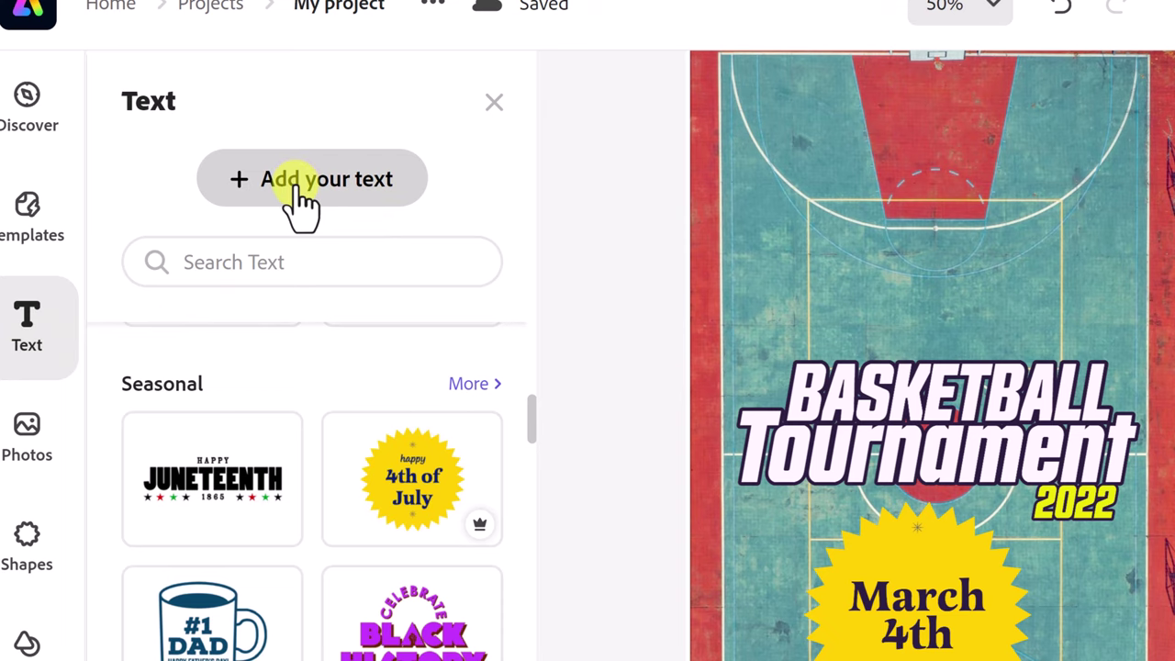
pyautogui.click(332, 186)
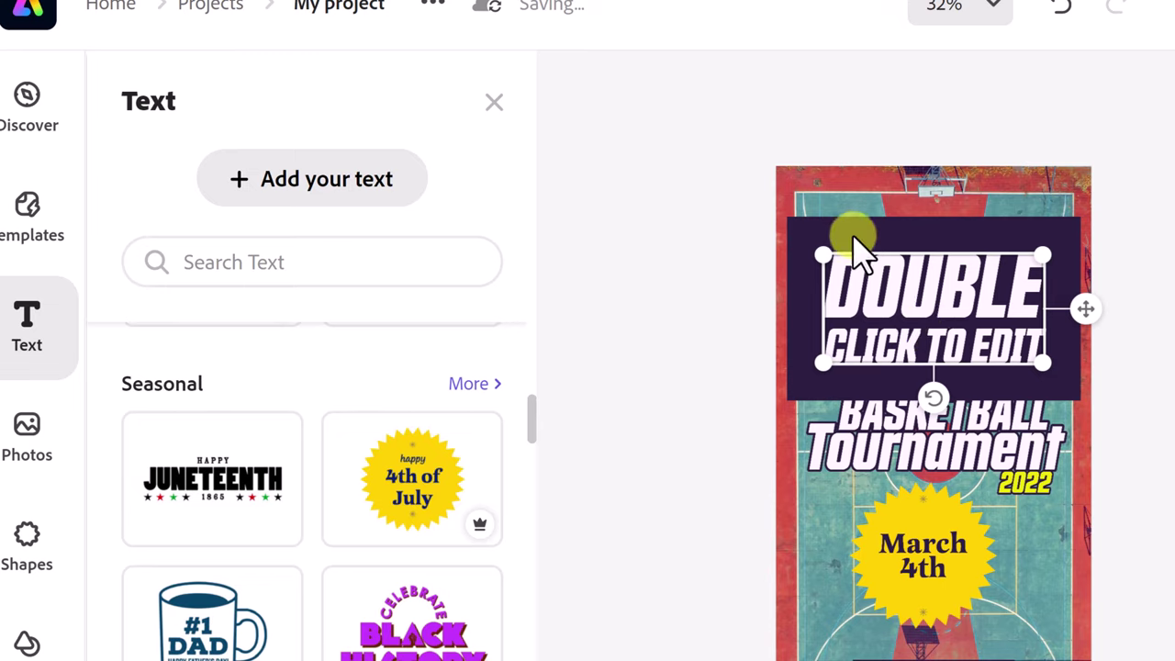
pyautogui.press('Delete')
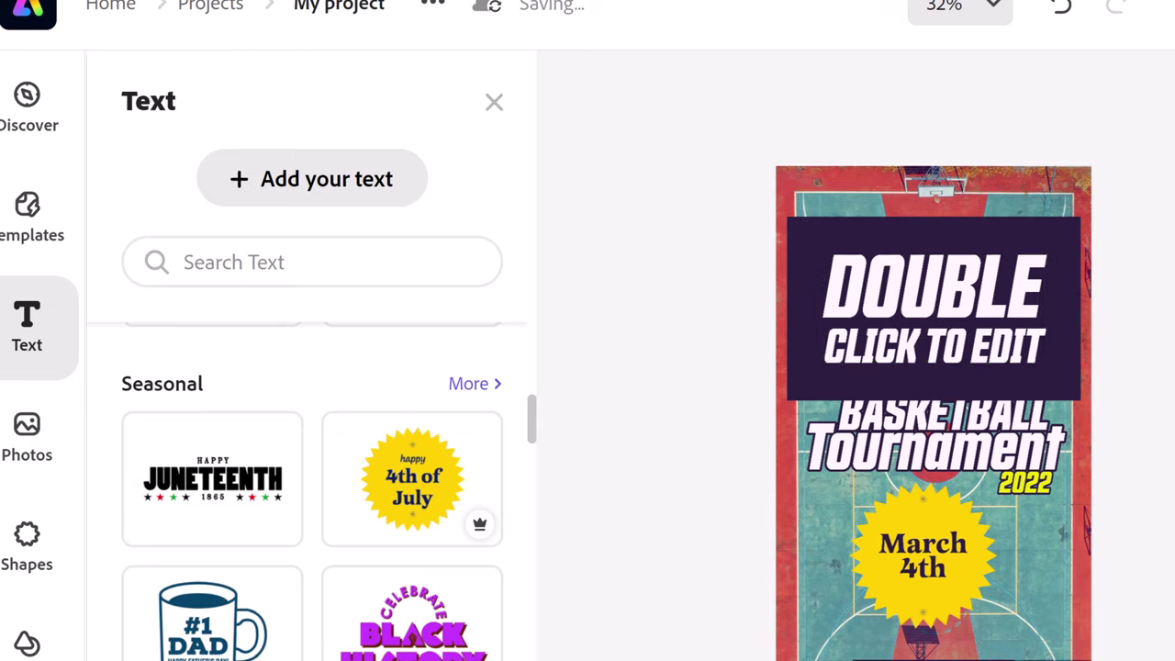
pyautogui.click(1054, 565)
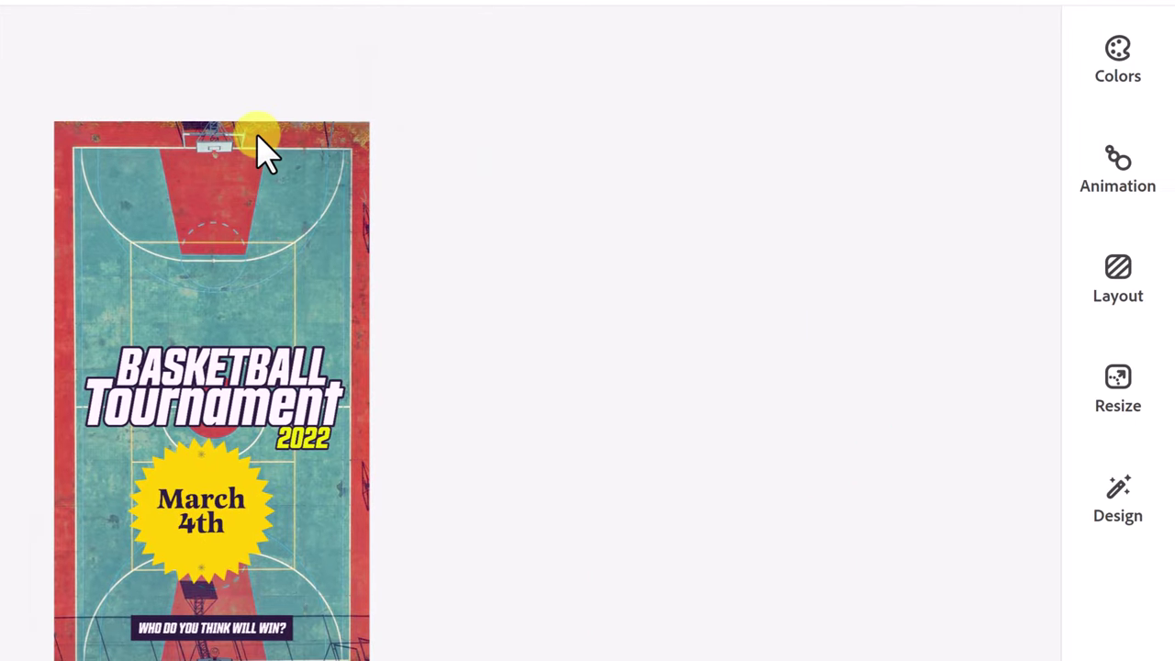
# Step: Turn on the Shadow effect for the badge's March 4th text
pyautogui.click(276, 5)
pyautogui.click(95, 287)
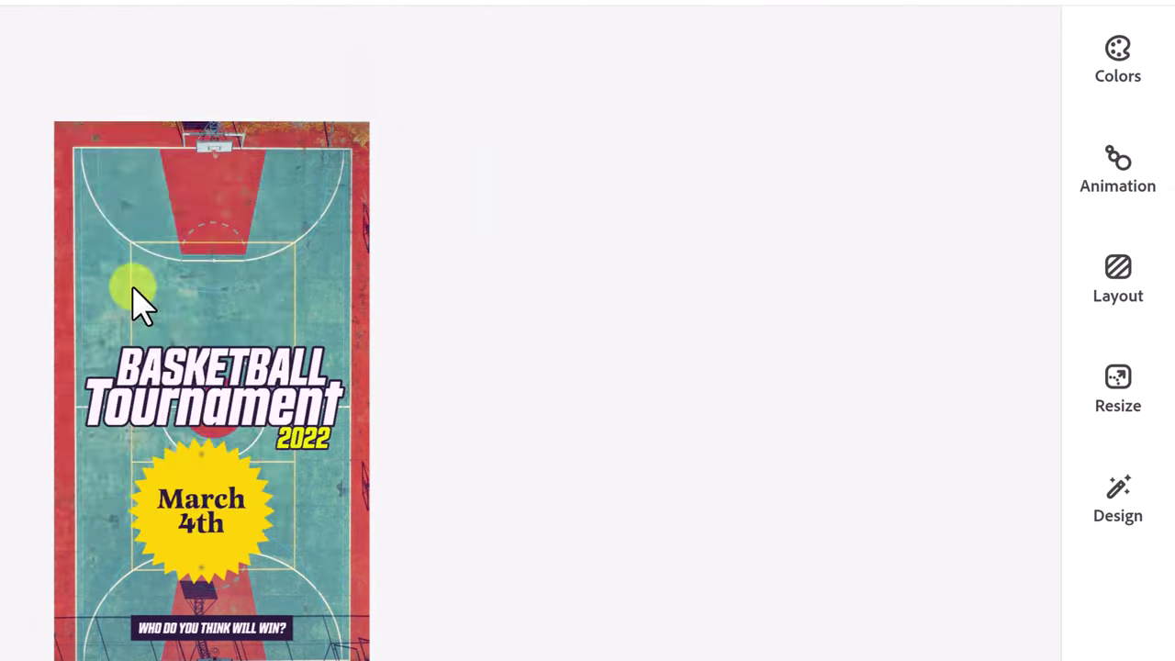
pyautogui.scroll(-3, 210, 359)
pyautogui.scroll(5, 202, 355)
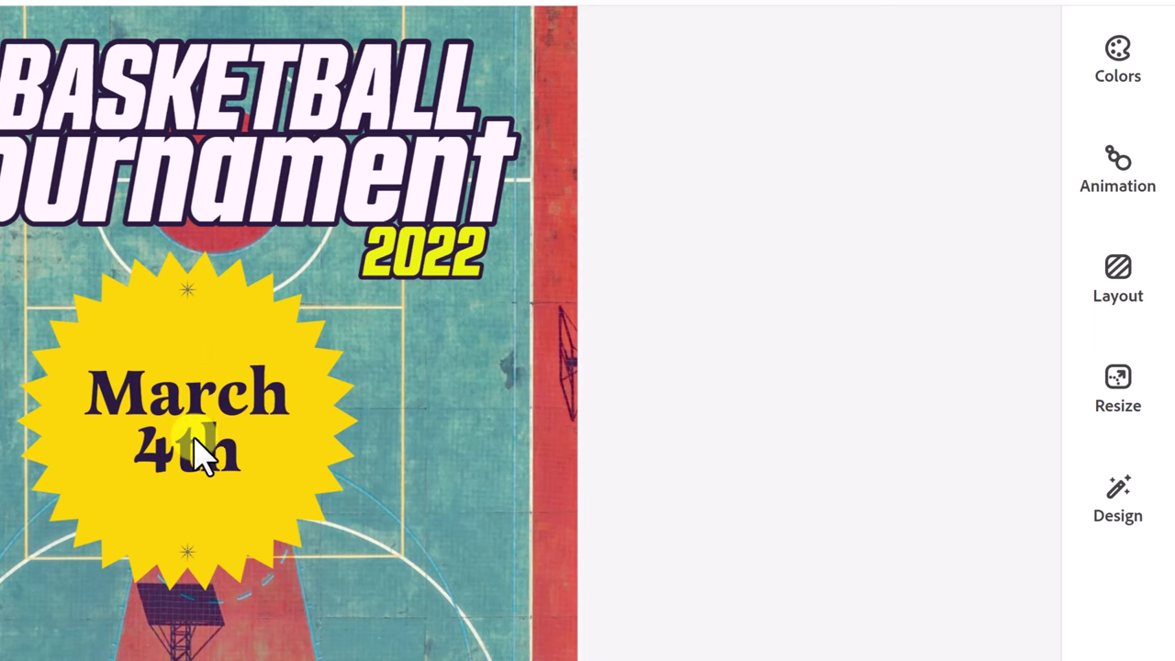
pyautogui.click(205, 451)
pyautogui.click(205, 447)
pyautogui.click(211, 445)
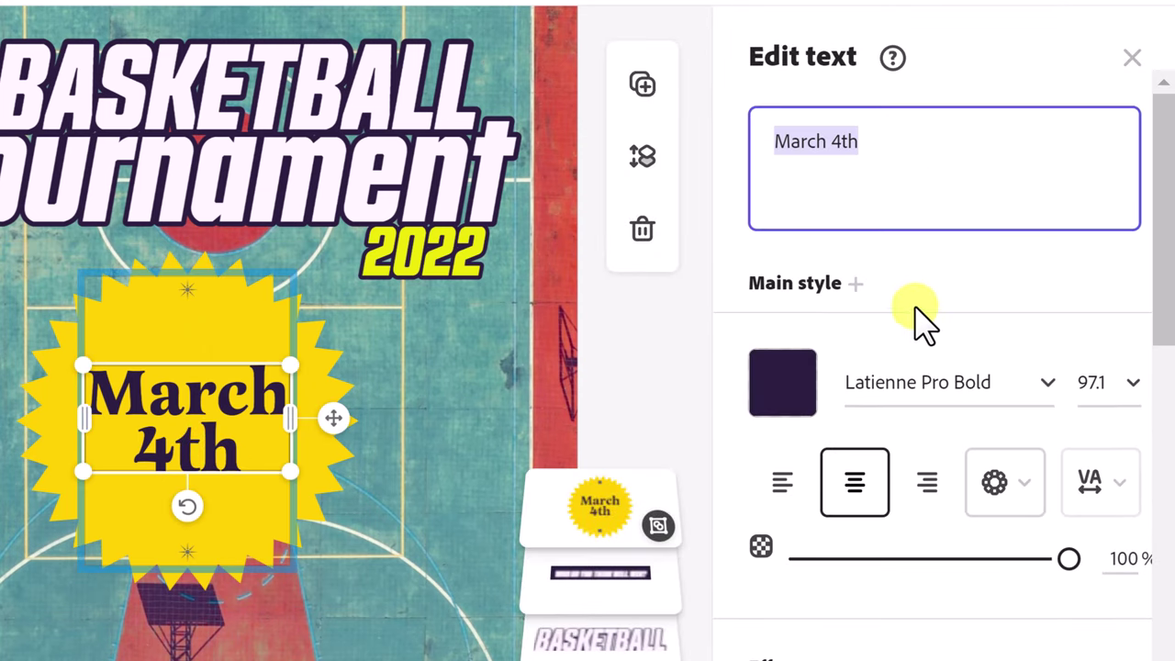
pyautogui.scroll(-5, 904, 367)
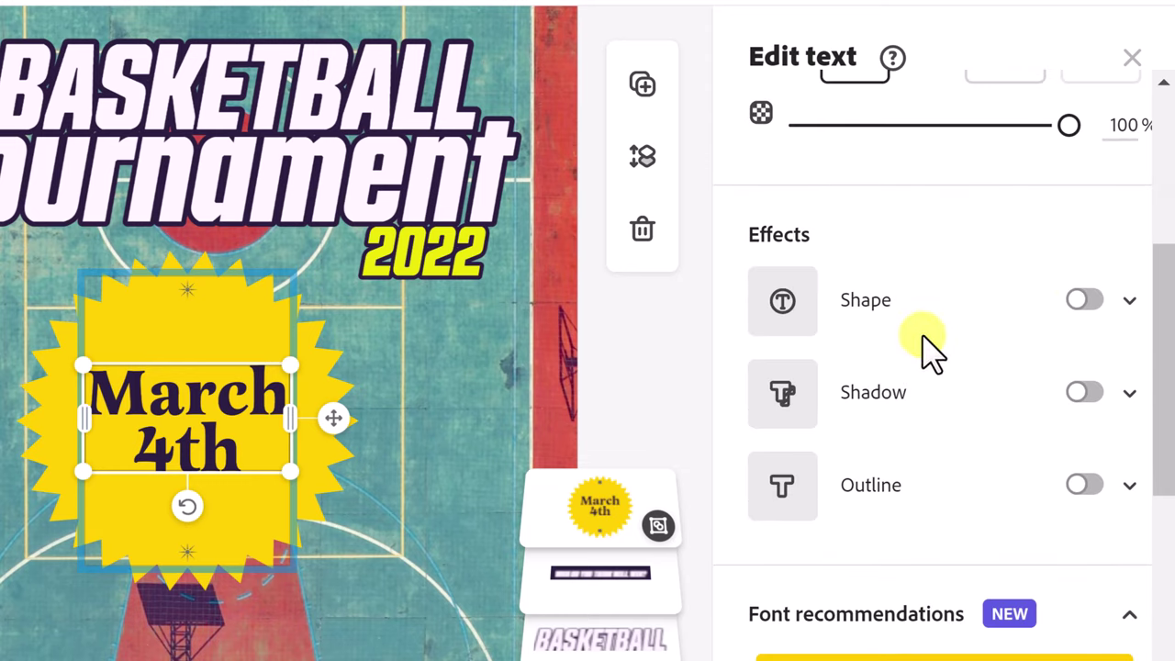
pyautogui.click(1085, 393)
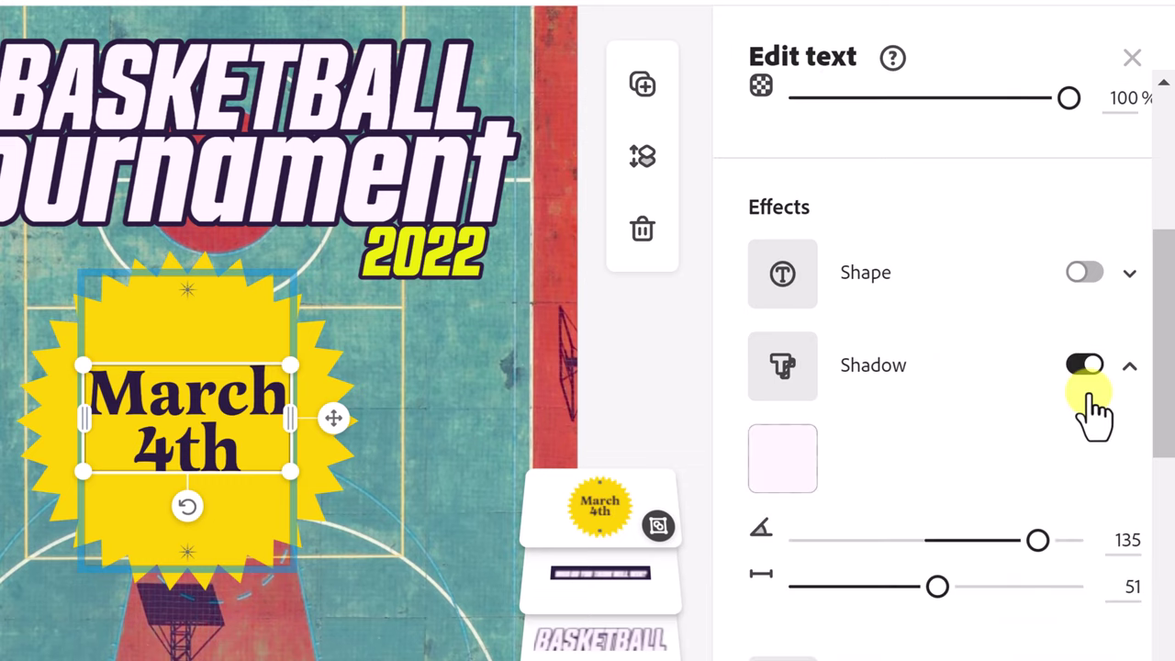
pyautogui.scroll(-2, 973, 450)
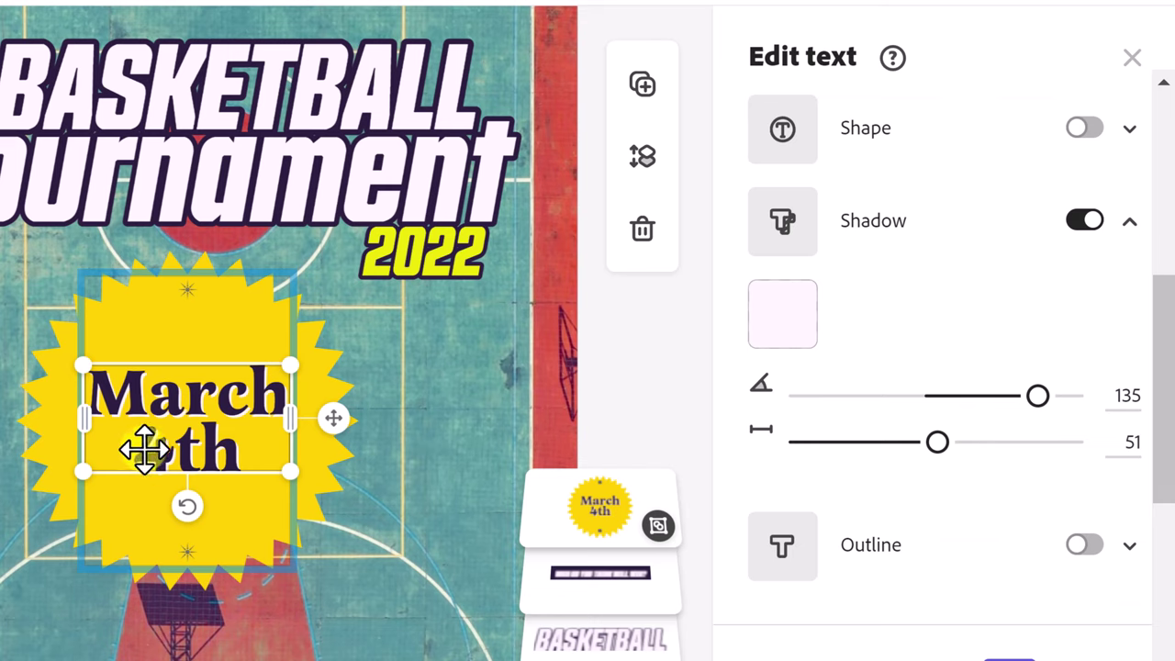
# Step: Try black and then red (#D95448) as the shadow color of the March 4th text
pyautogui.click(795, 331)
pyautogui.click(597, 241)
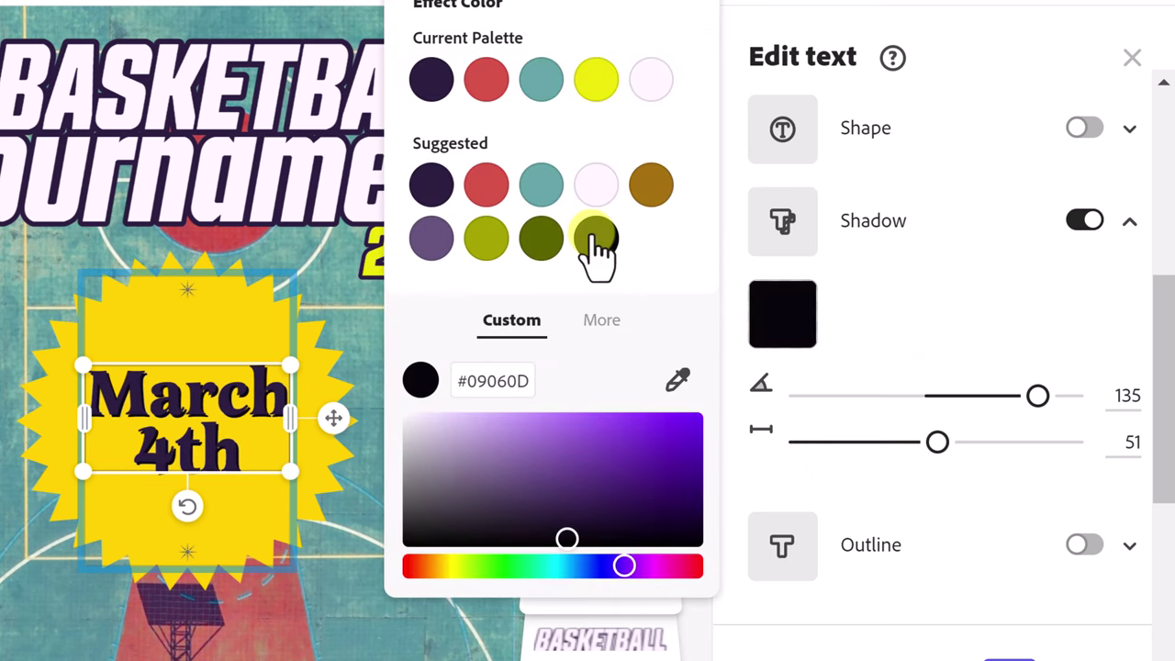
pyautogui.click(501, 187)
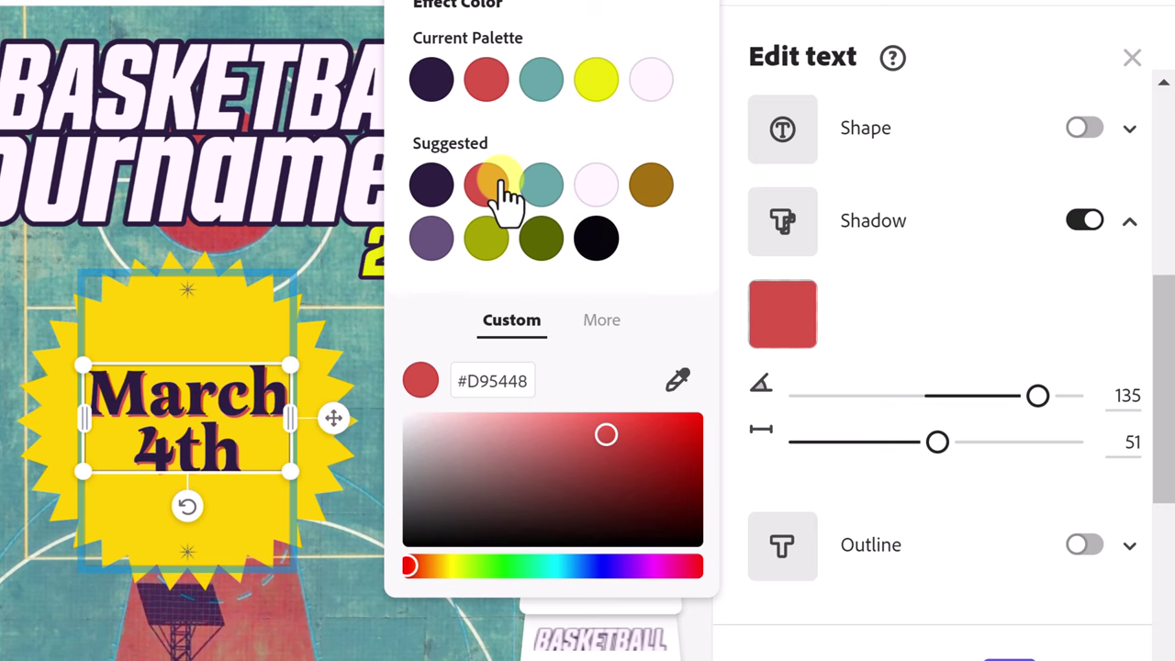
pyautogui.click(955, 312)
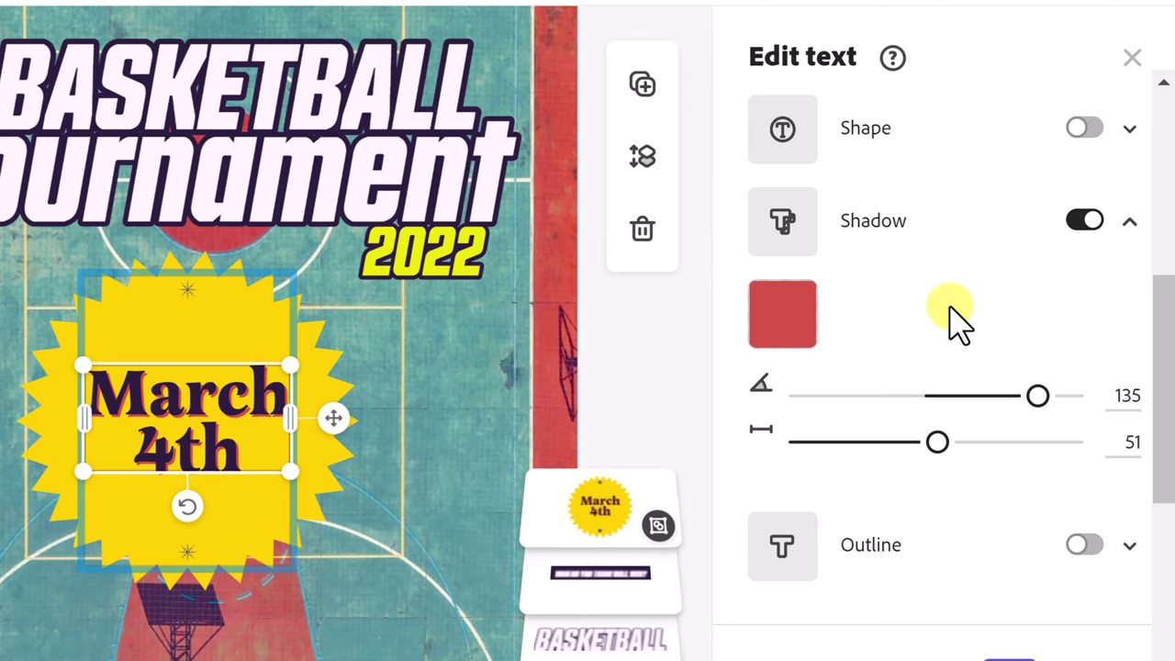
# Step: Try the recommended handwritten script font and then Grange Bold Extended on the March 4th text
pyautogui.scroll(-2, 878, 496)
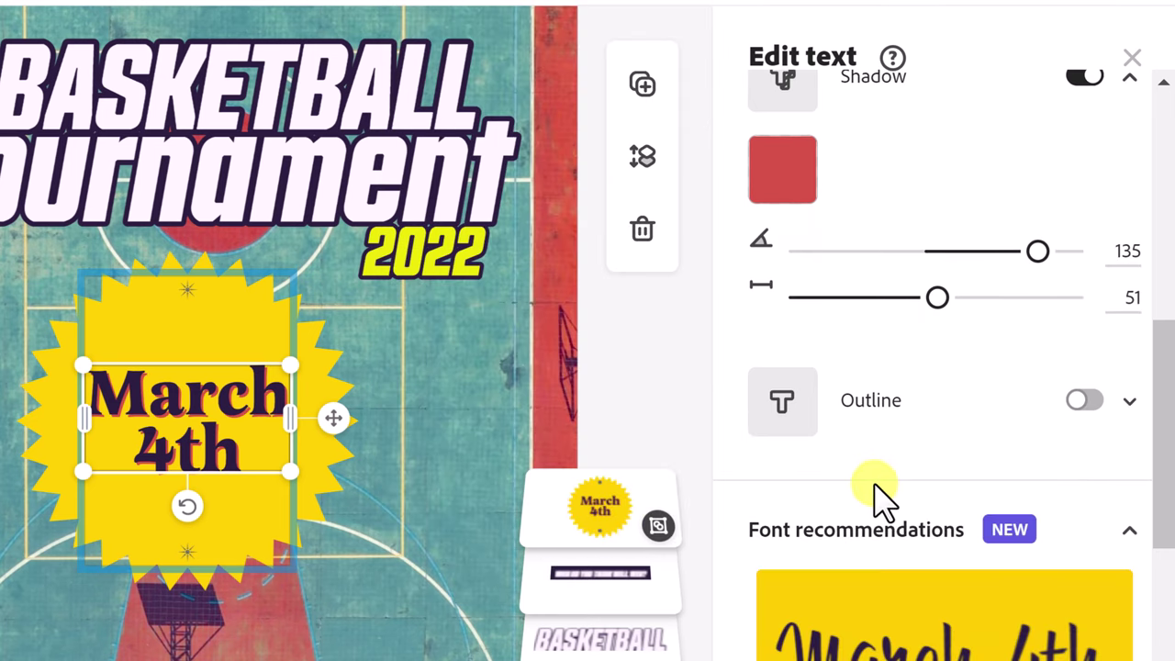
pyautogui.scroll(-3, 877, 495)
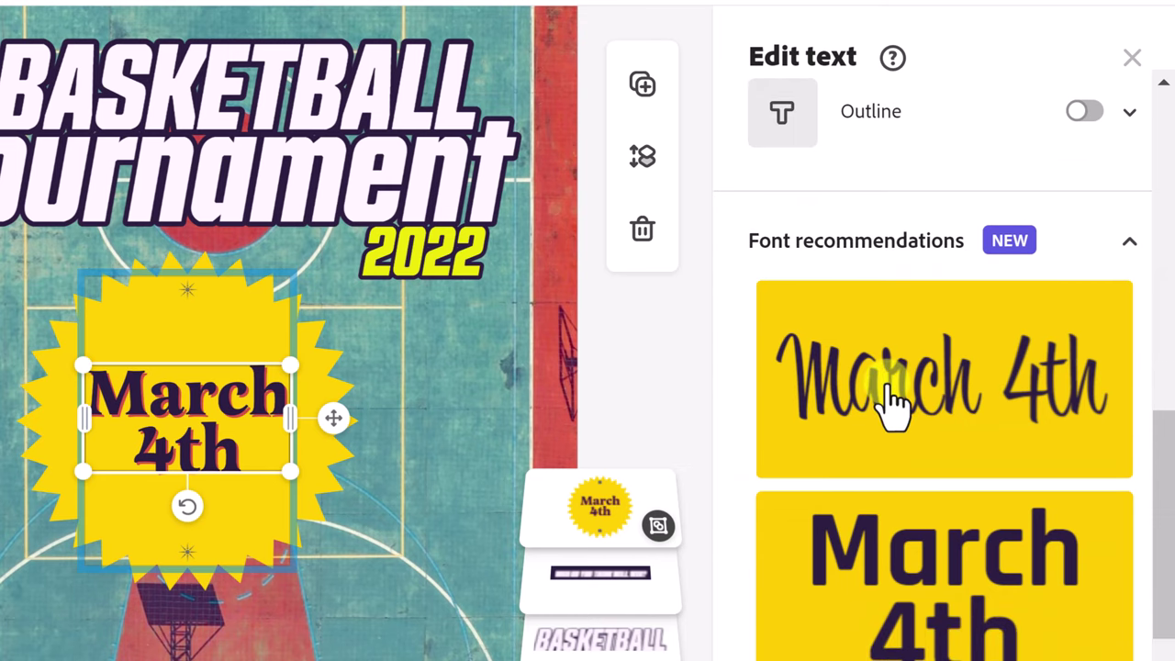
pyautogui.scroll(-3, 883, 422)
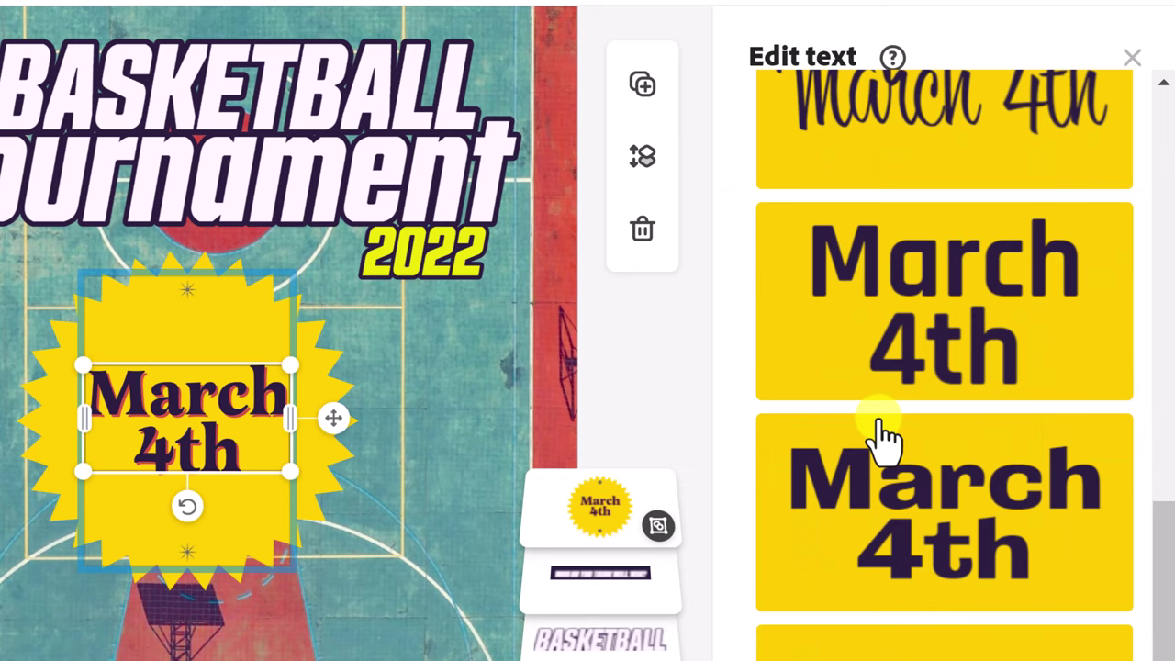
pyautogui.scroll(3, 881, 440)
pyautogui.click(883, 376)
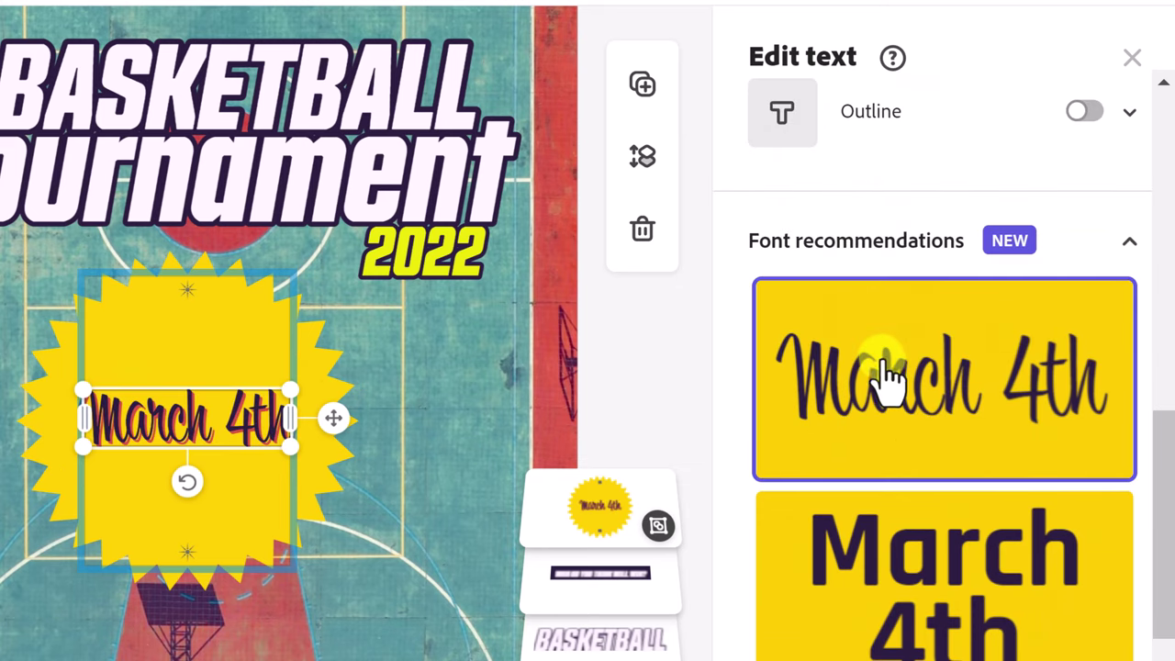
pyautogui.scroll(-3, 886, 386)
pyautogui.click(892, 519)
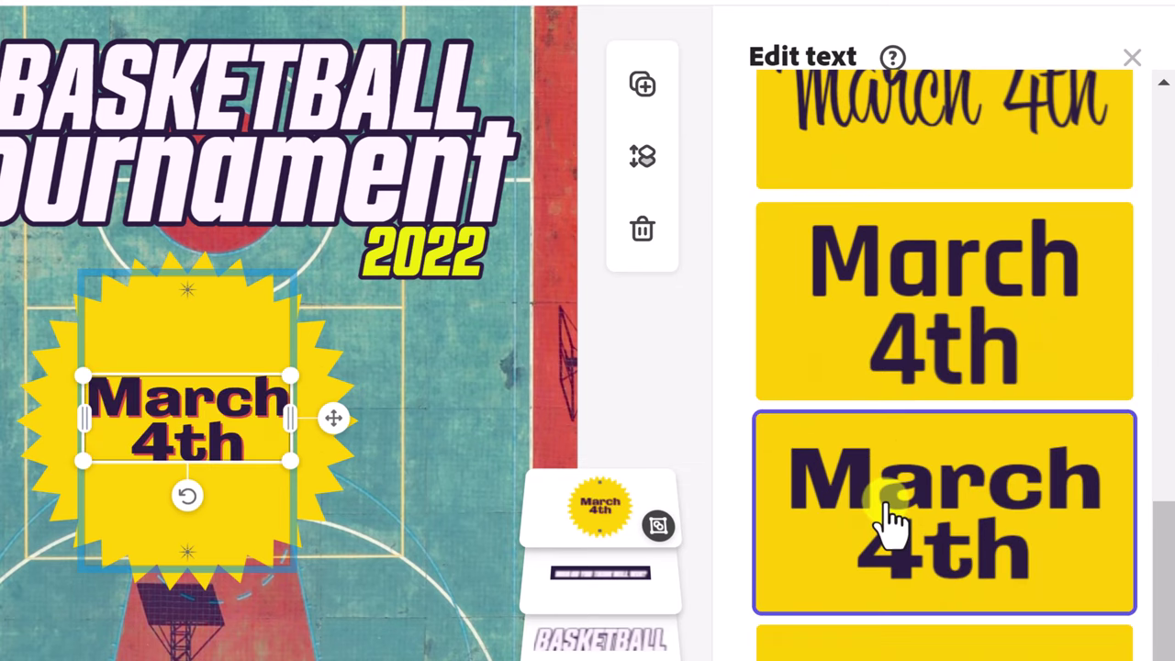
# Step: Try the upward-arching curved layout on the March 4th text
pyautogui.scroll(6, 883, 520)
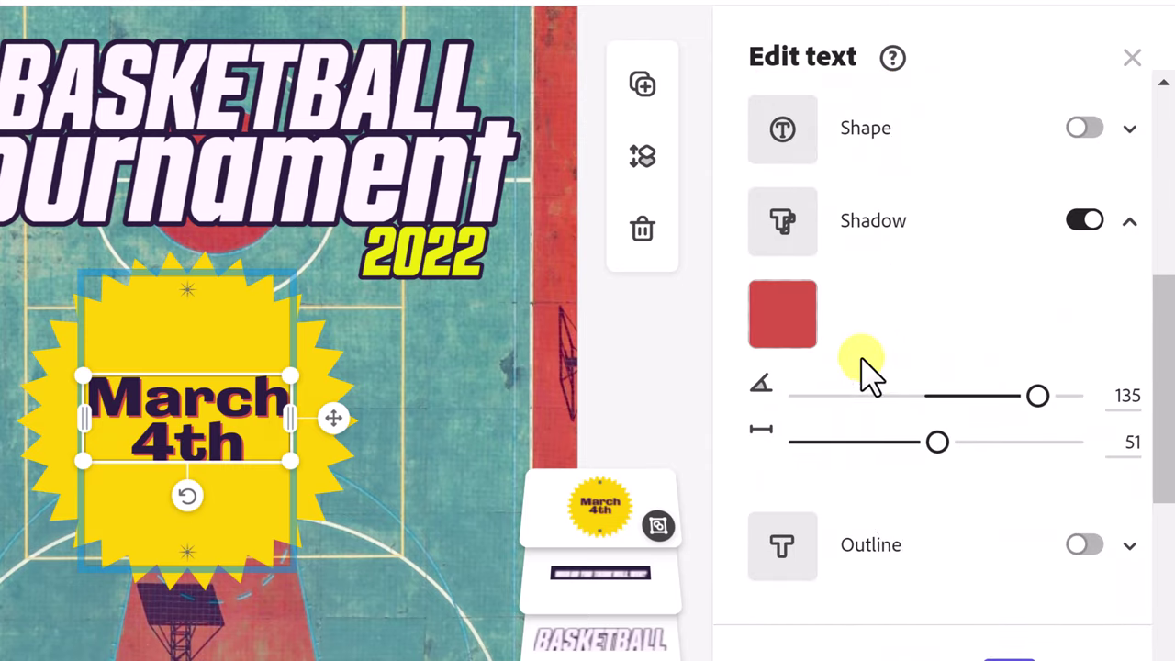
pyautogui.scroll(3, 868, 372)
pyautogui.scroll(4, 867, 371)
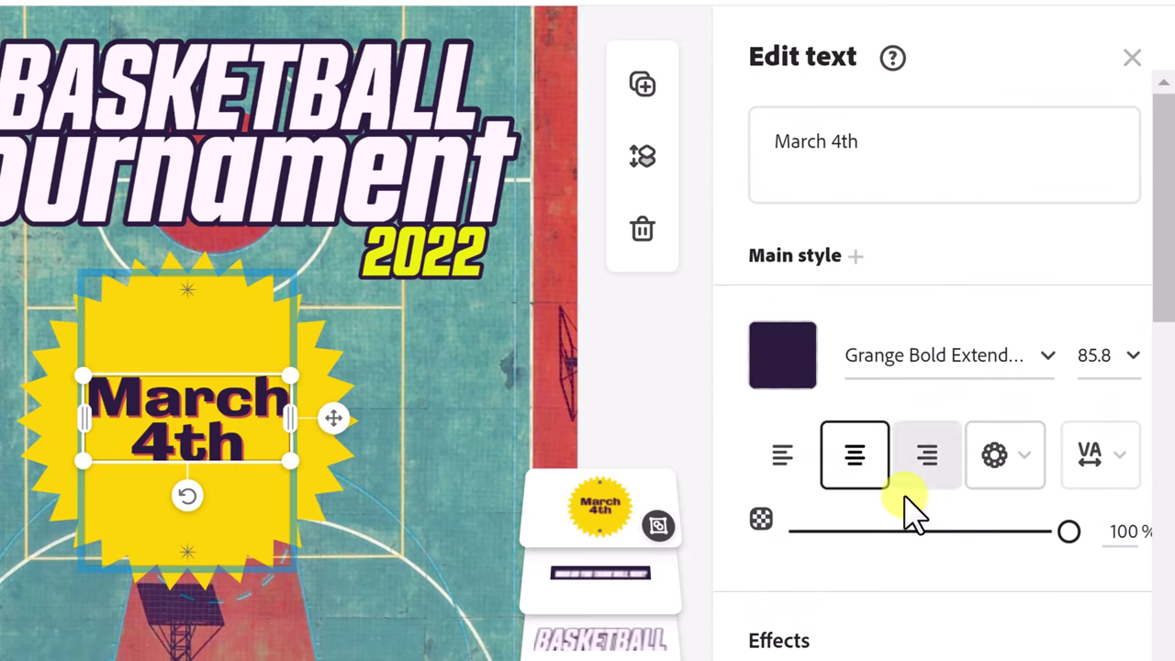
pyautogui.click(1010, 464)
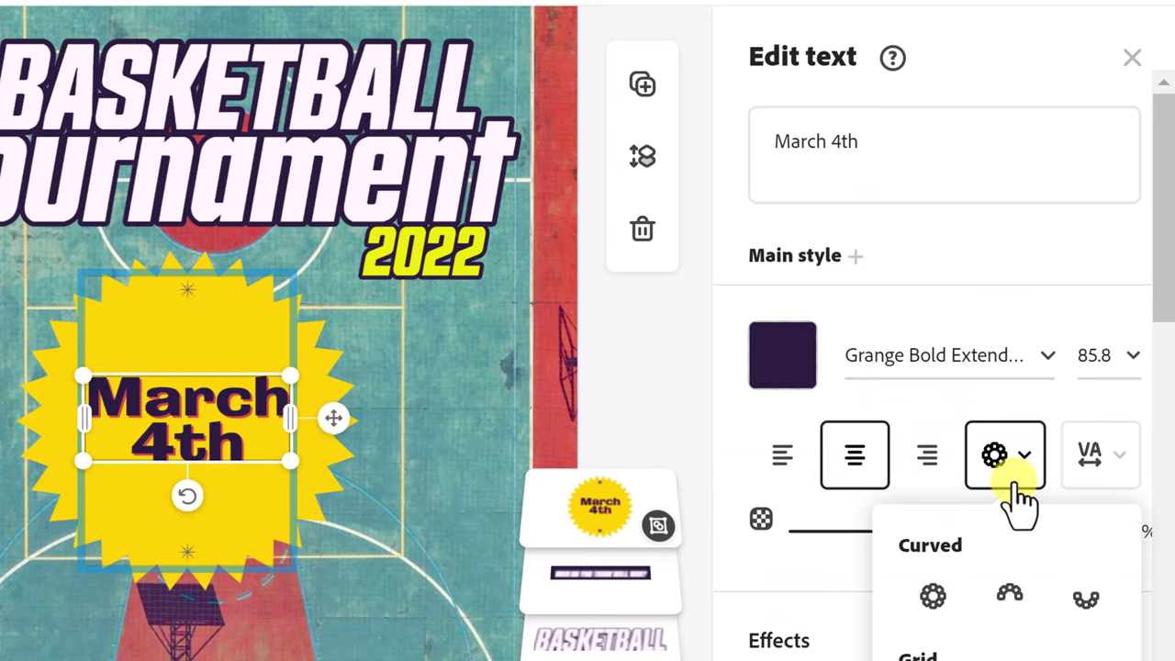
pyautogui.scroll(-2, 1015, 498)
pyautogui.click(1010, 602)
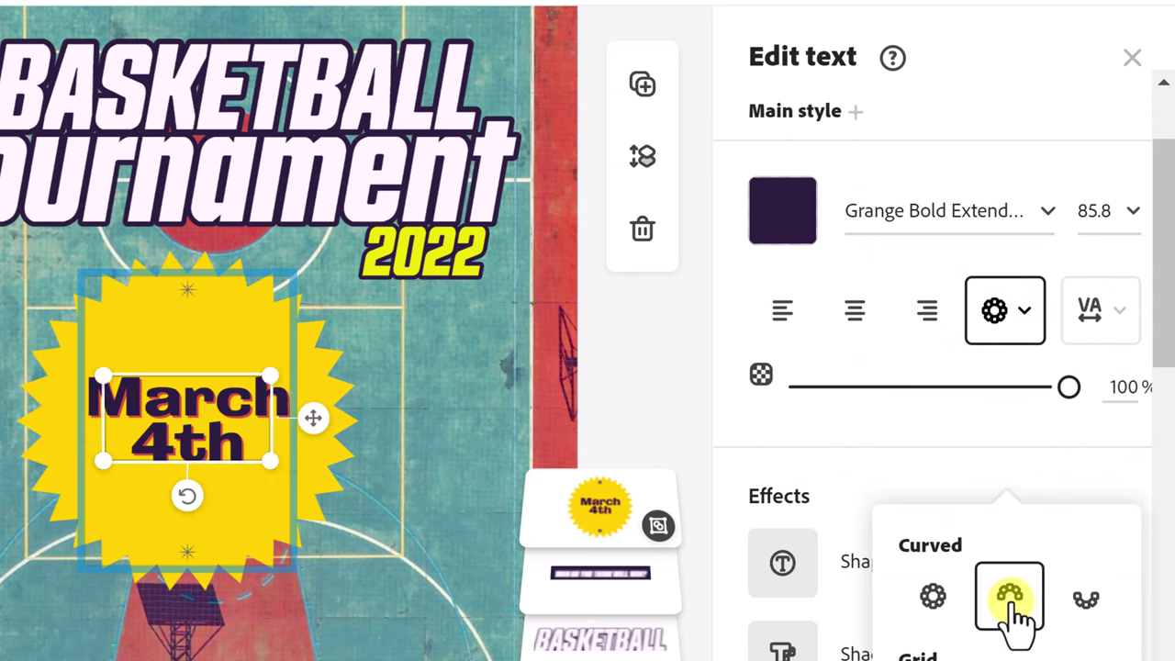
pyautogui.click(743, 315)
# Step: Undo the curved layout, font and shadow color changes on the March 4th text, and deselect it
pyautogui.click(344, 26)
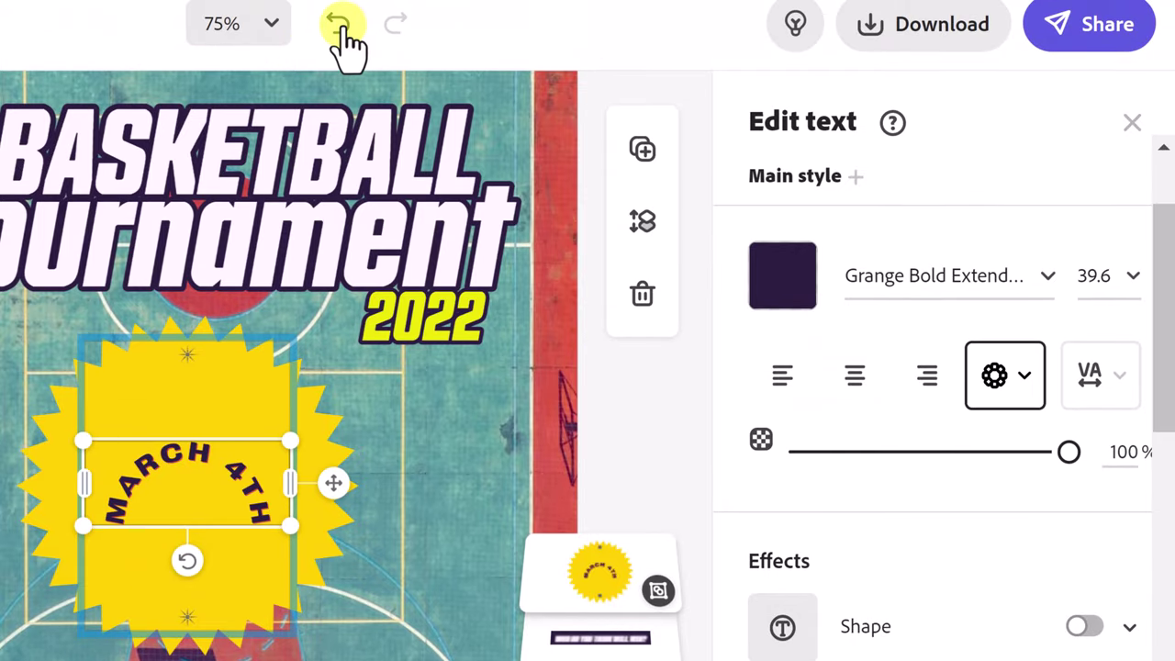
pyautogui.click(344, 26)
pyautogui.click(345, 27)
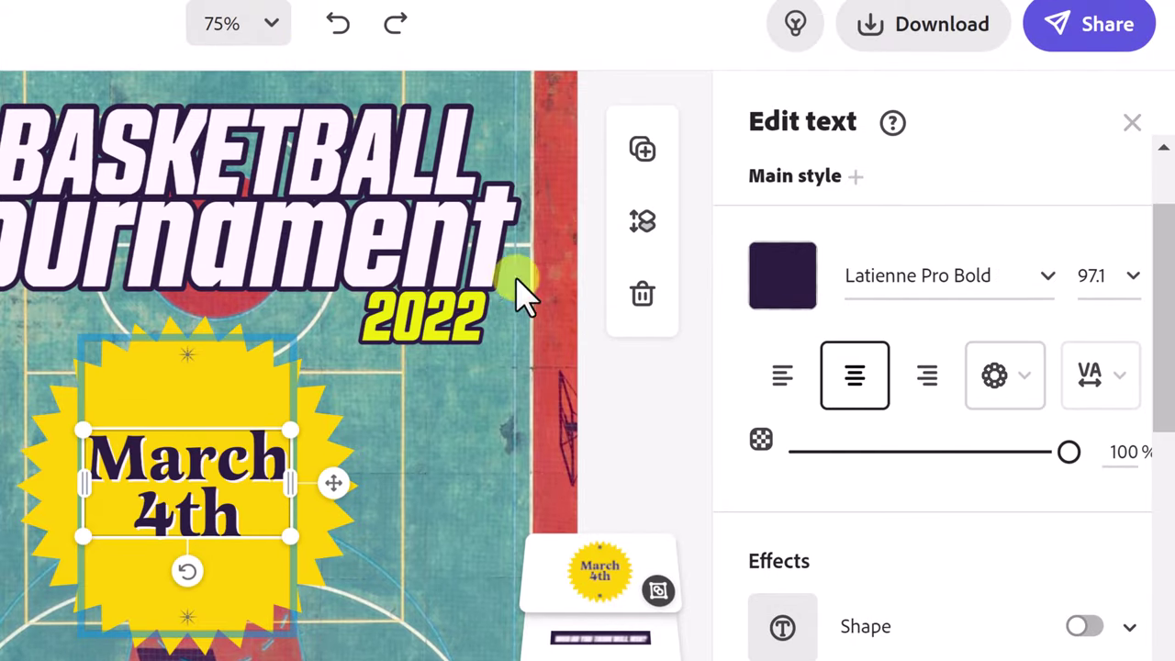
pyautogui.click(640, 451)
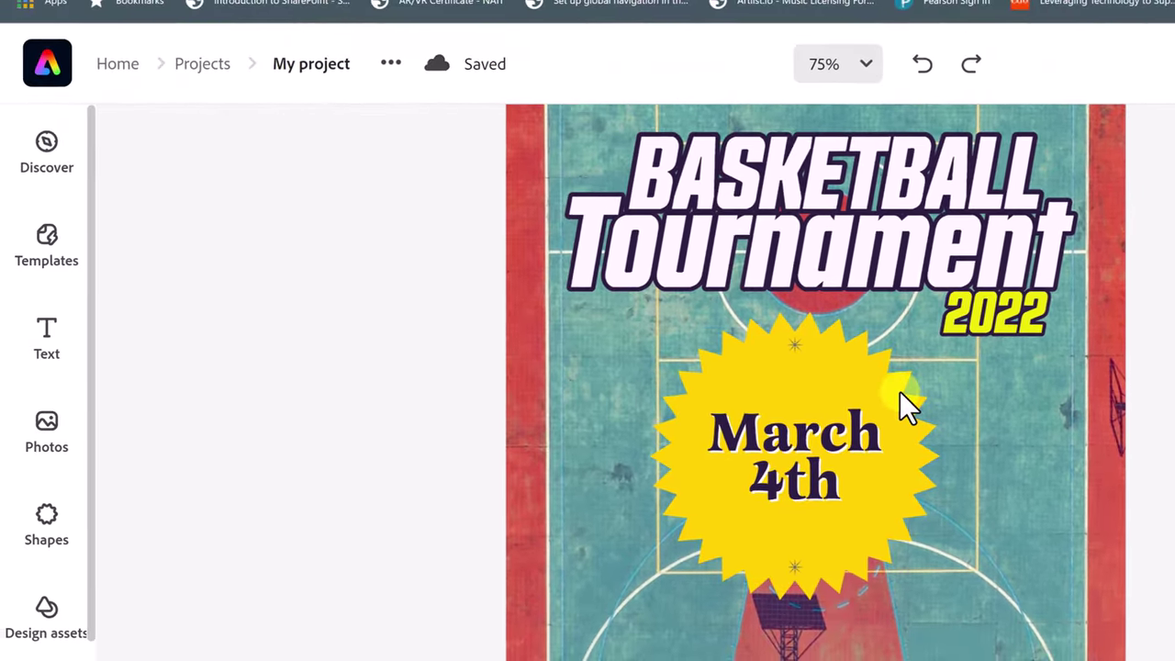
# Step: Search the stock photos for "basketball" and add the photo of a boy seen from behind holding a ball to the poster
pyautogui.scroll(7, 900, 404)
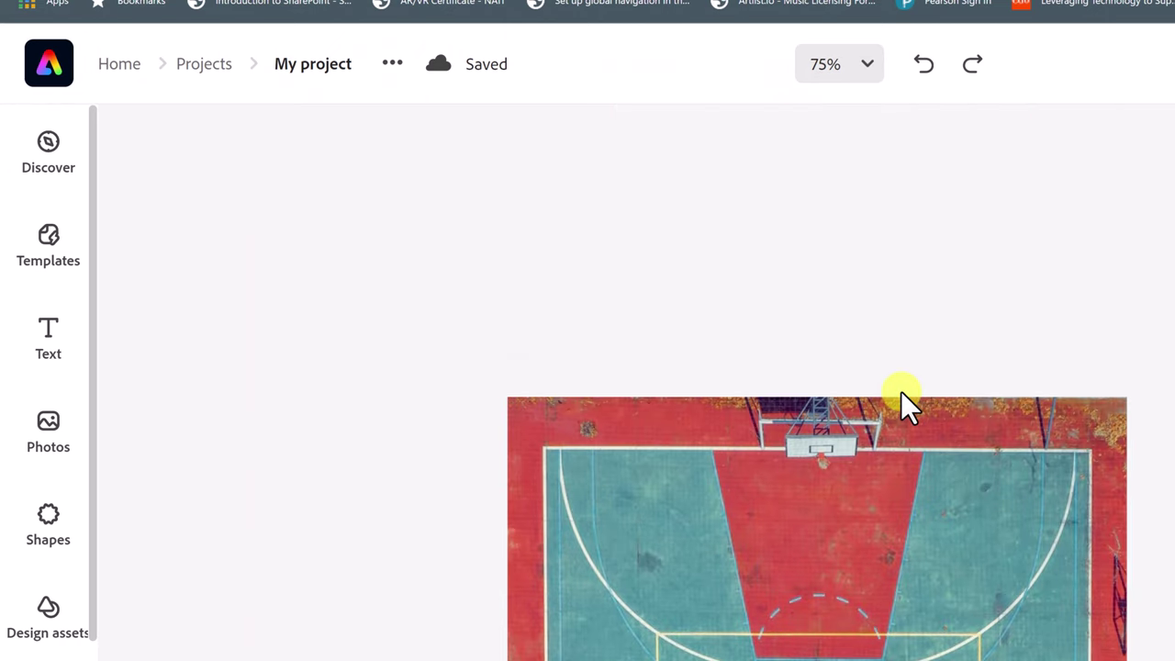
pyautogui.scroll(-4, 839, 231)
pyautogui.click(854, 75)
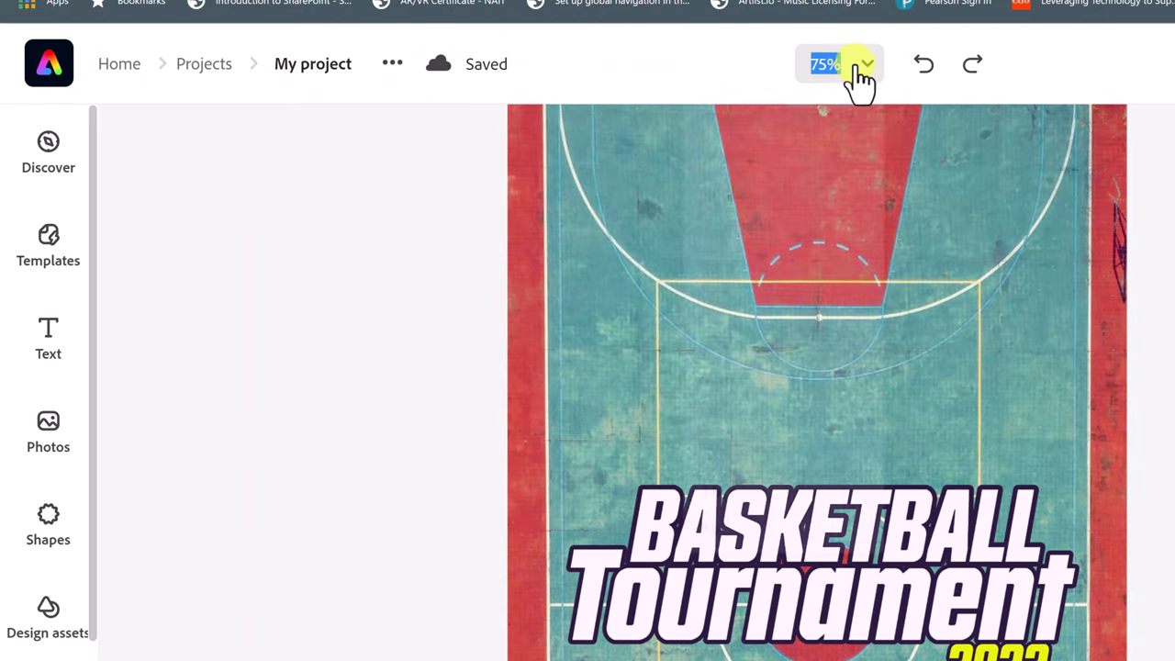
pyautogui.click(719, 378)
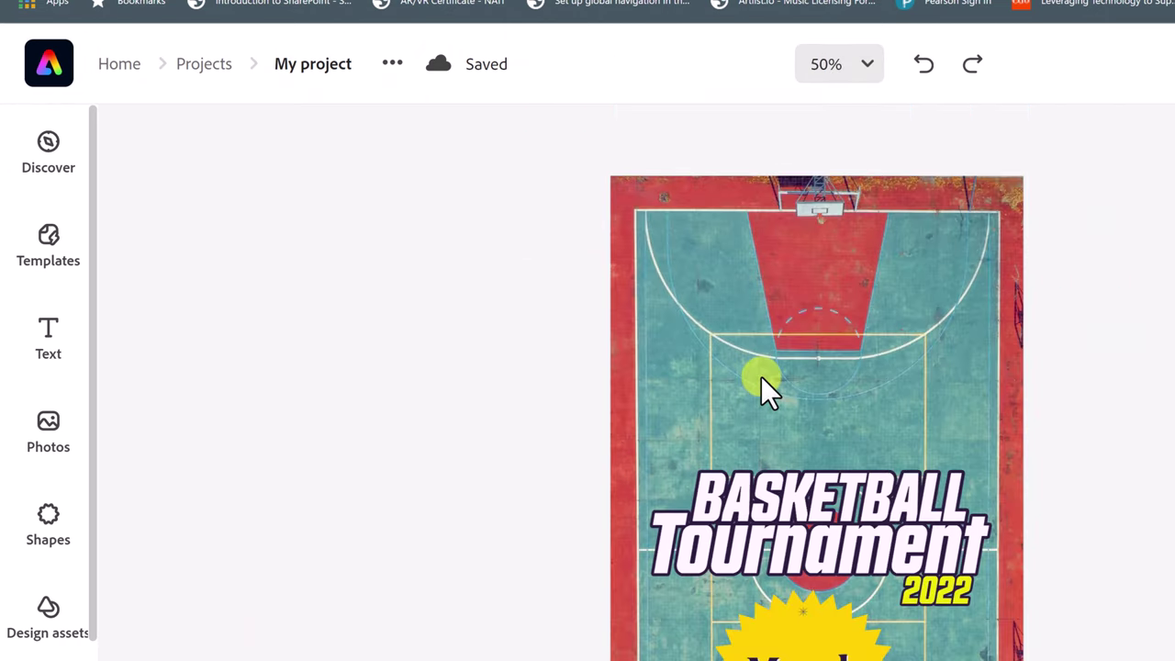
pyautogui.click(64, 448)
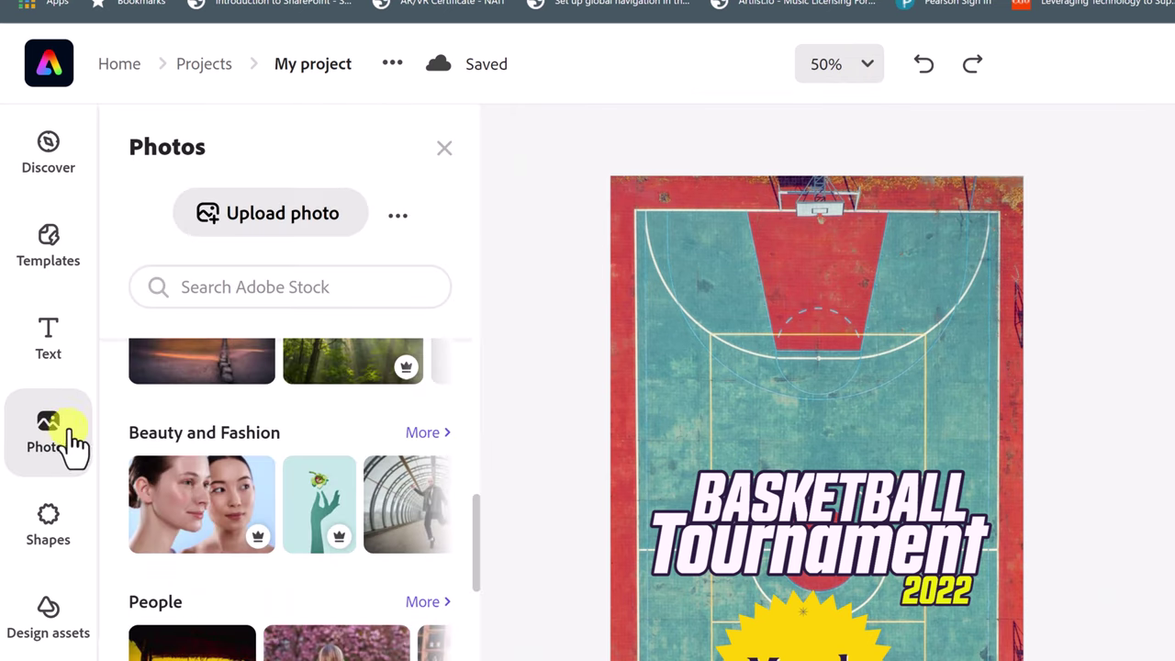
pyautogui.click(272, 293)
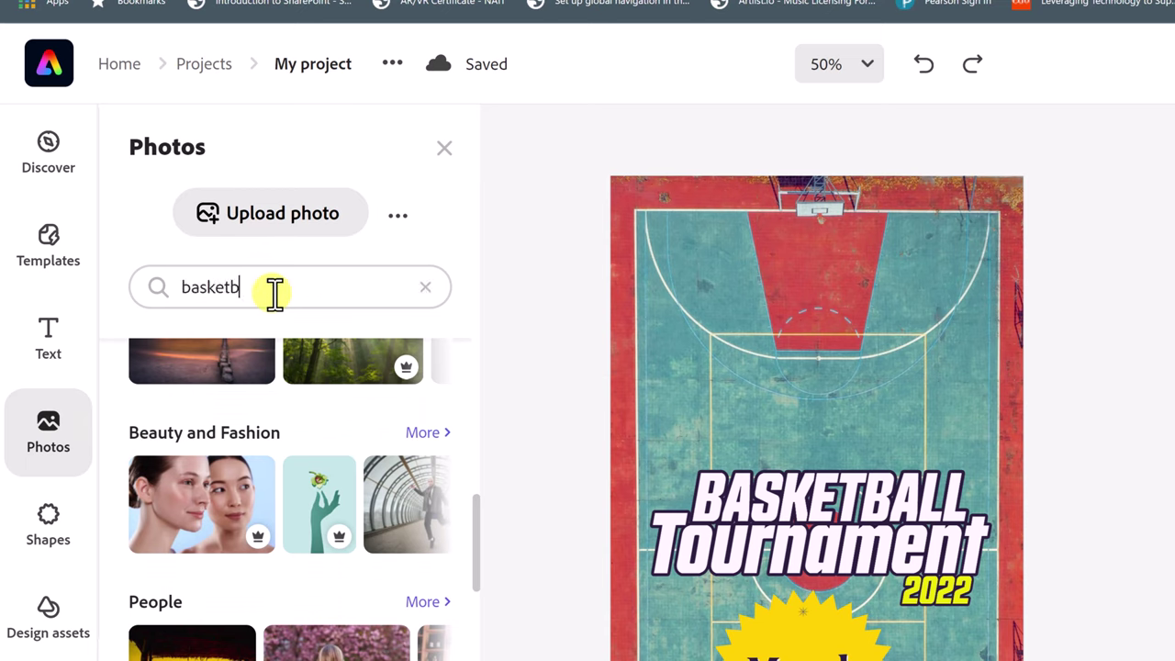
pyautogui.press('Return')
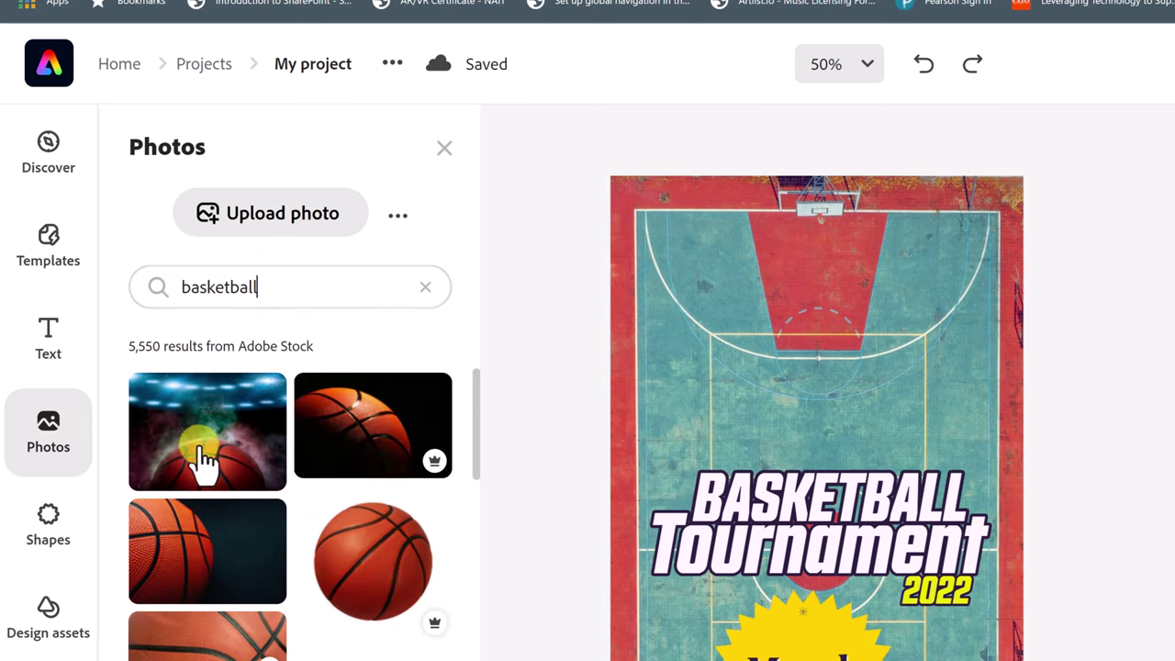
pyautogui.scroll(-5, 257, 476)
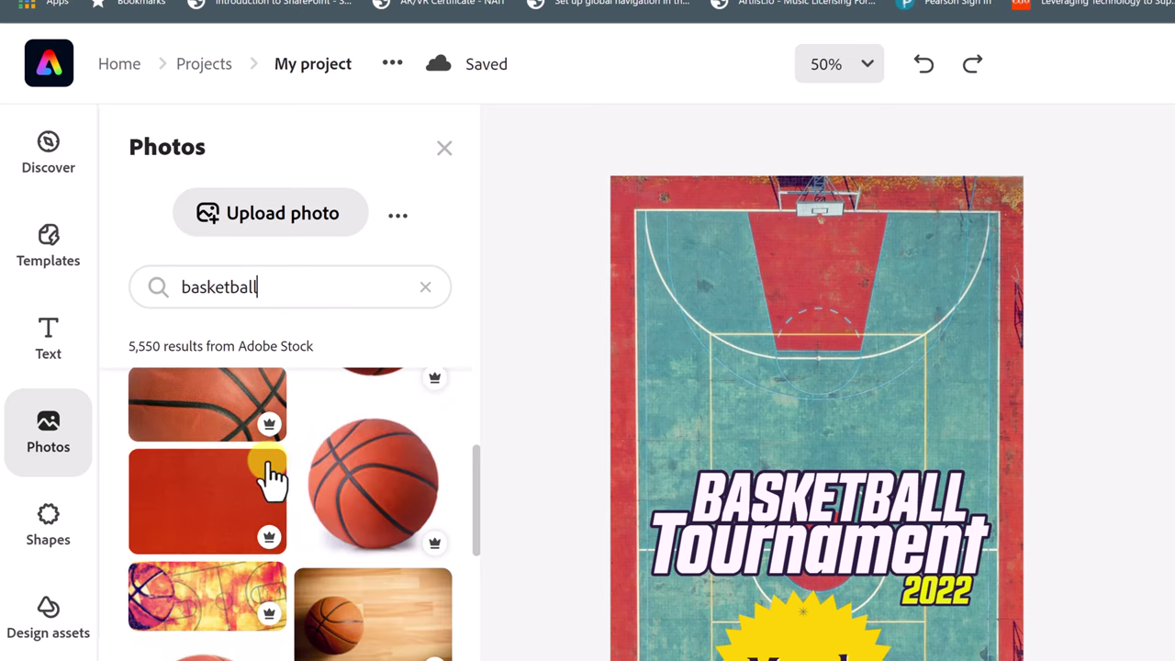
pyautogui.scroll(-5, 272, 475)
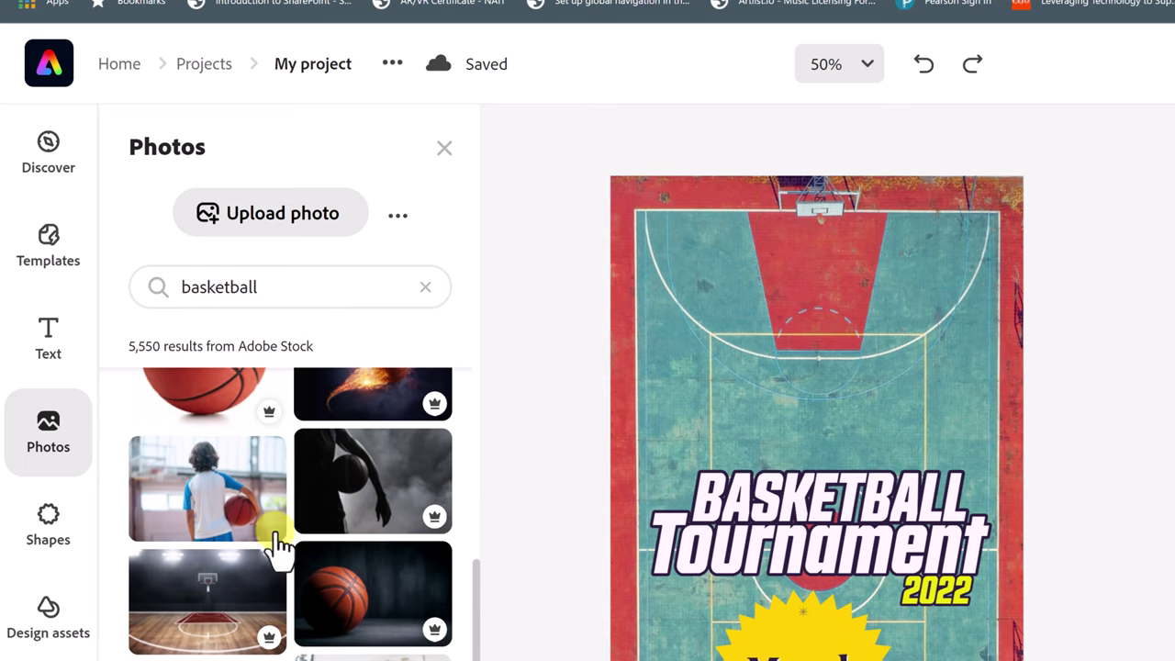
pyautogui.click(210, 505)
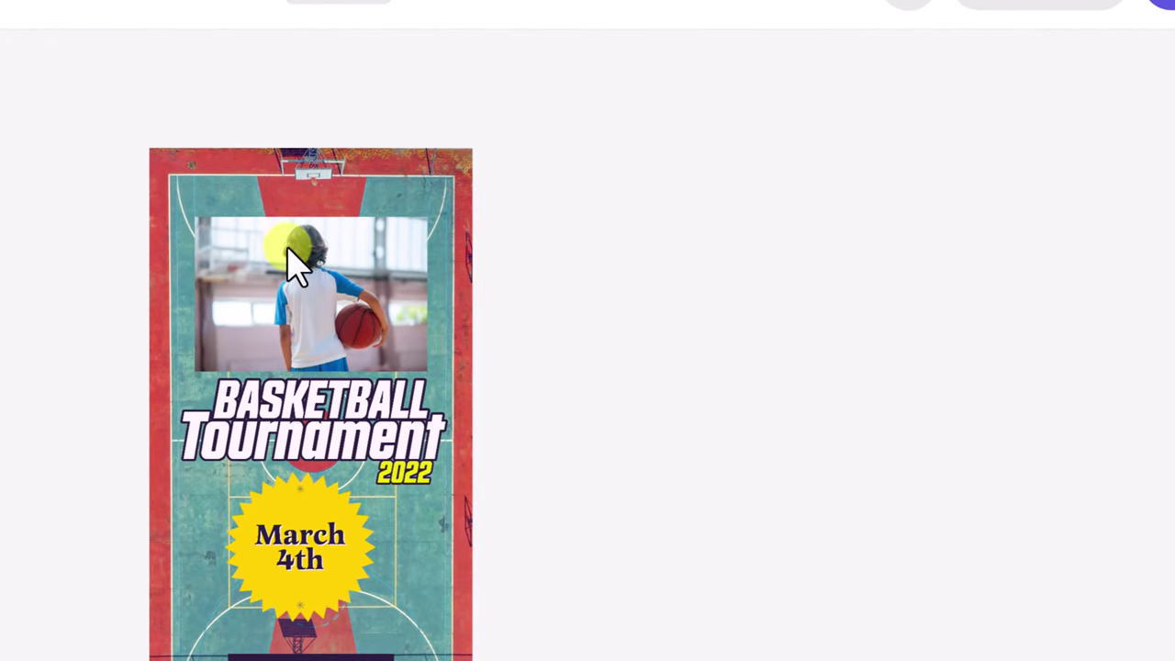
# Step: Remove the background from the boy's photo and accept the automatic cutout
pyautogui.click(260, 15)
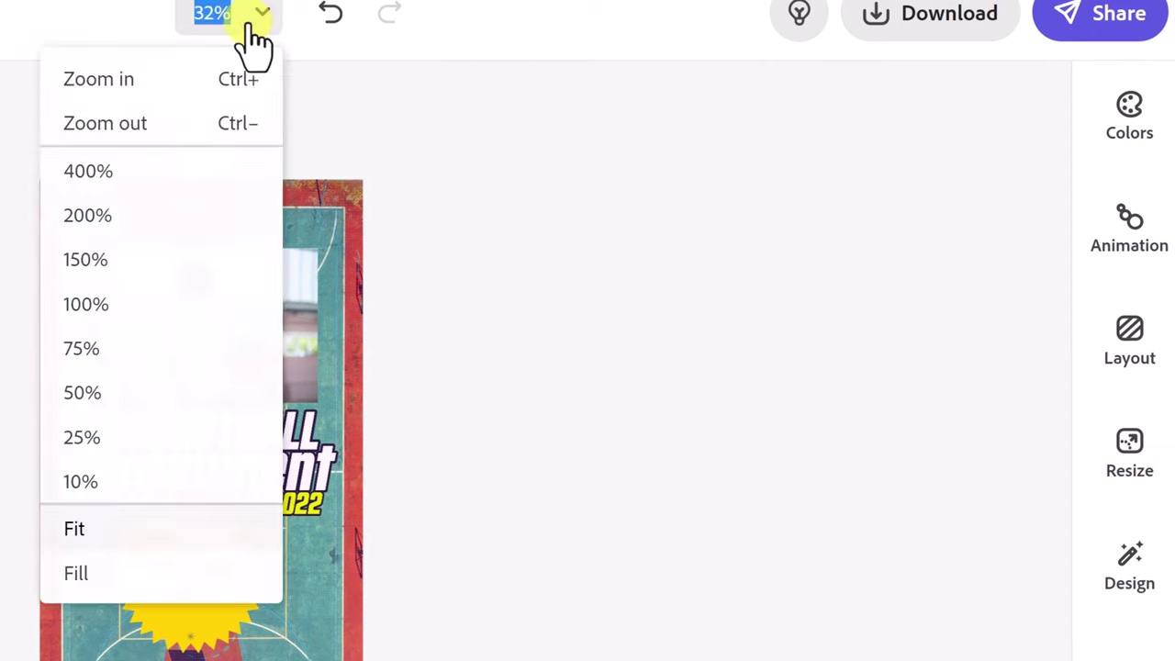
pyautogui.click(119, 349)
pyautogui.scroll(5, 220, 361)
pyautogui.scroll(-3, 248, 354)
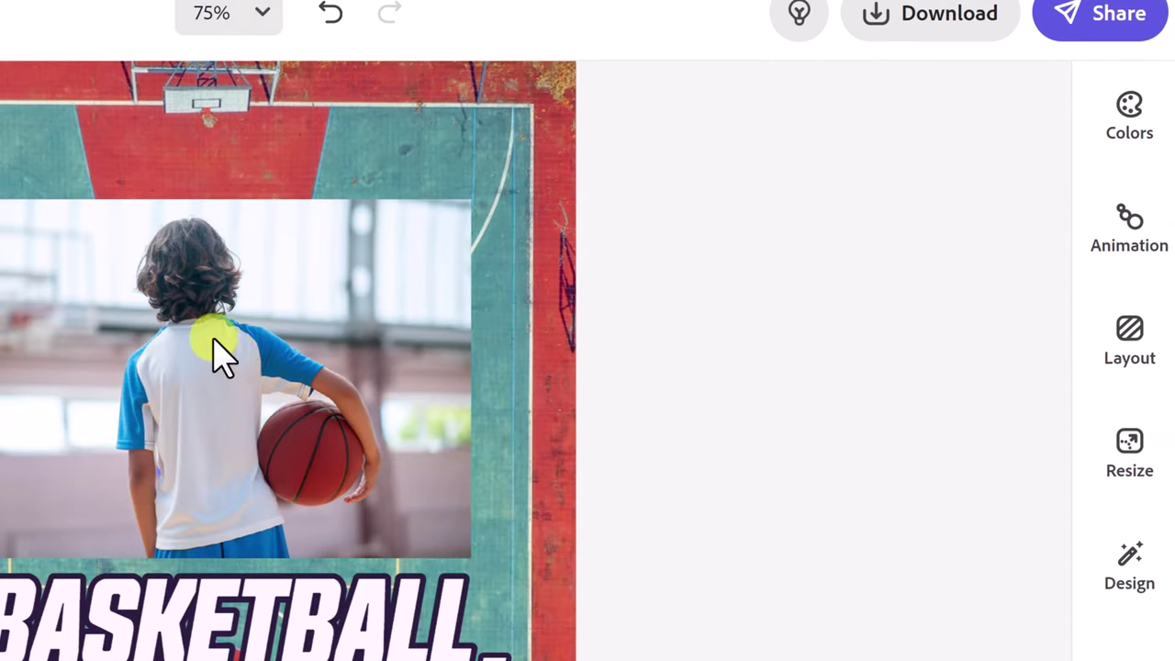
pyautogui.click(179, 438)
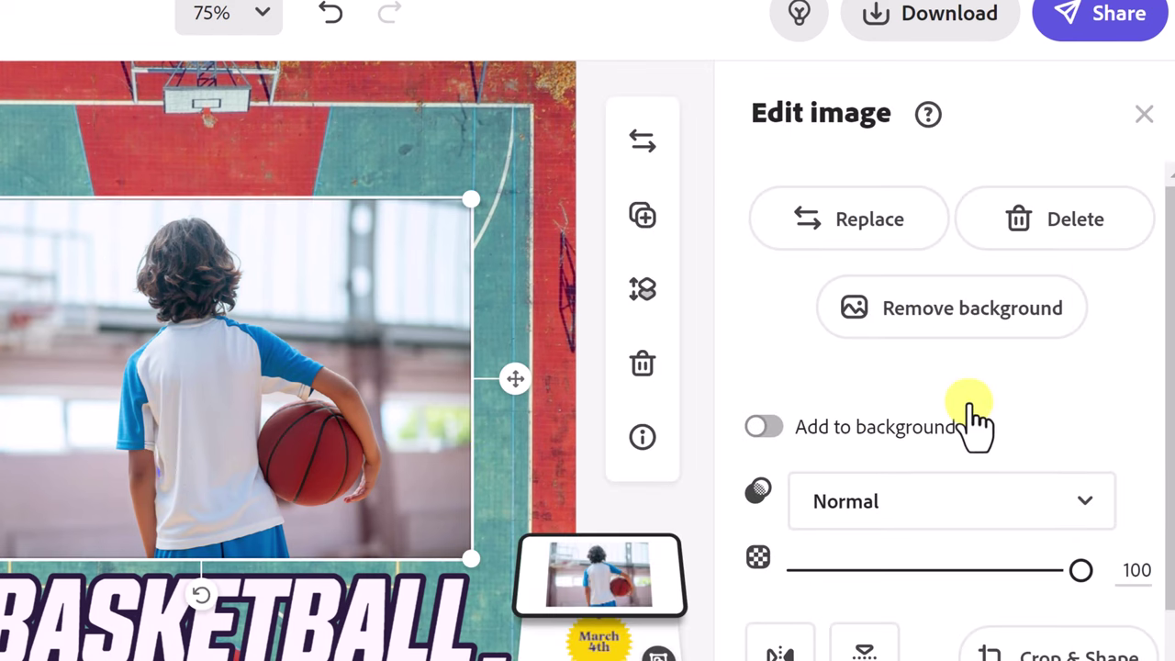
pyautogui.click(966, 326)
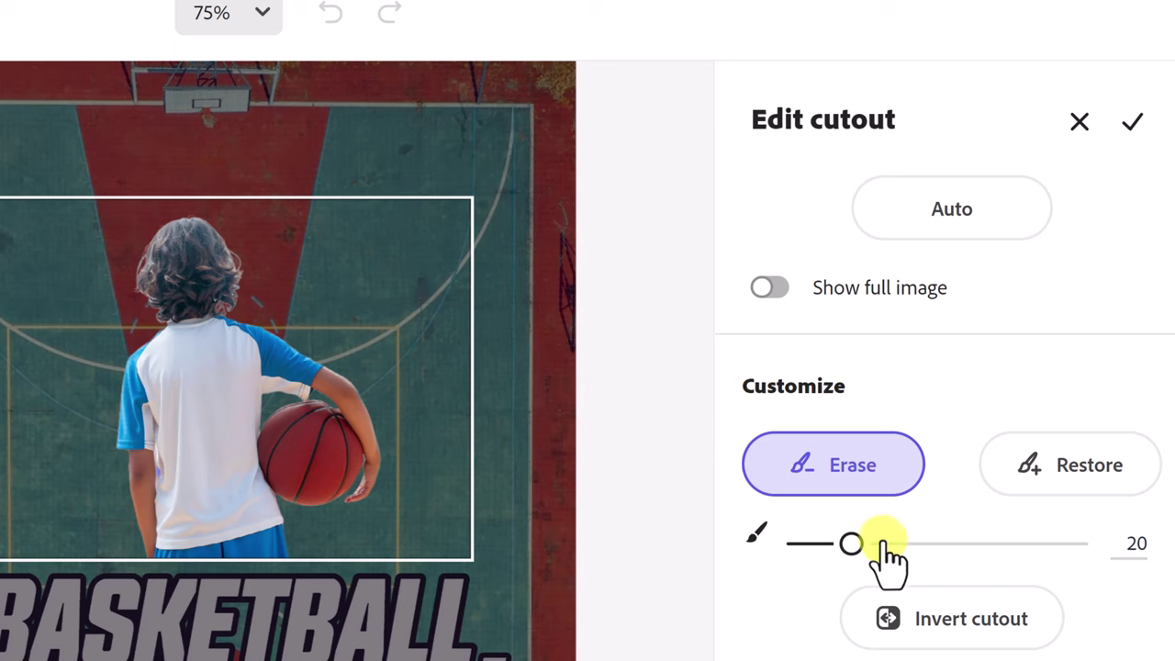
pyautogui.click(1129, 126)
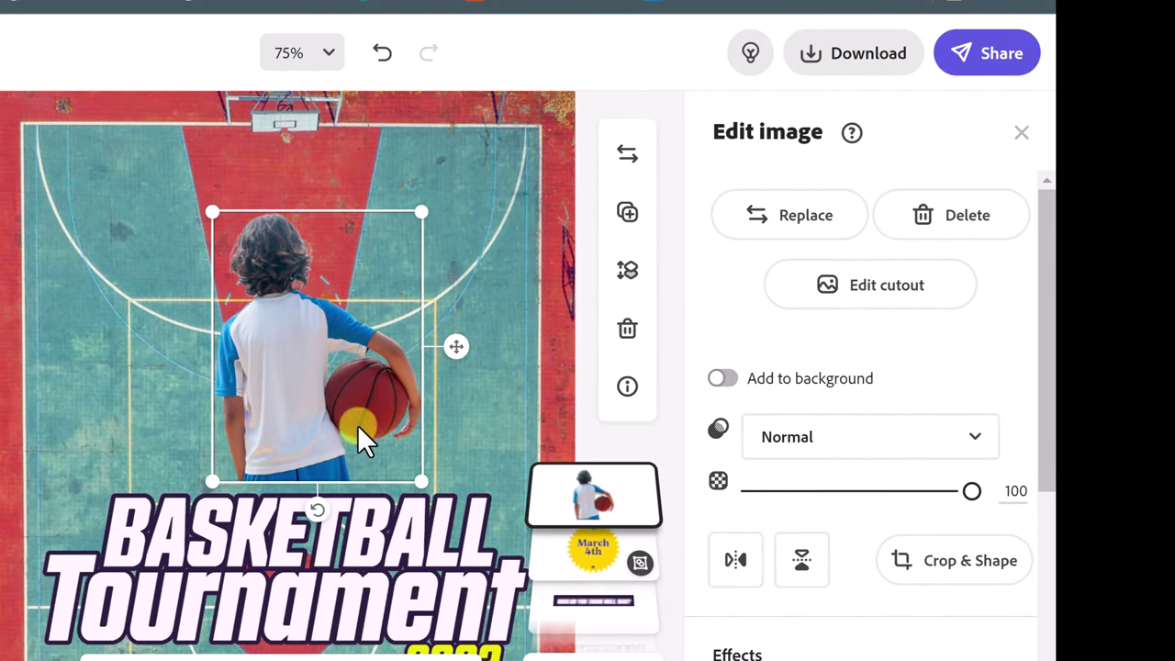
# Step: Move the cutout of the boy to the poster's lower right corner, below and beside the March 4th badge
pyautogui.moveTo(309, 424); pyautogui.dragTo(291, 403)
pyautogui.click(327, 66)
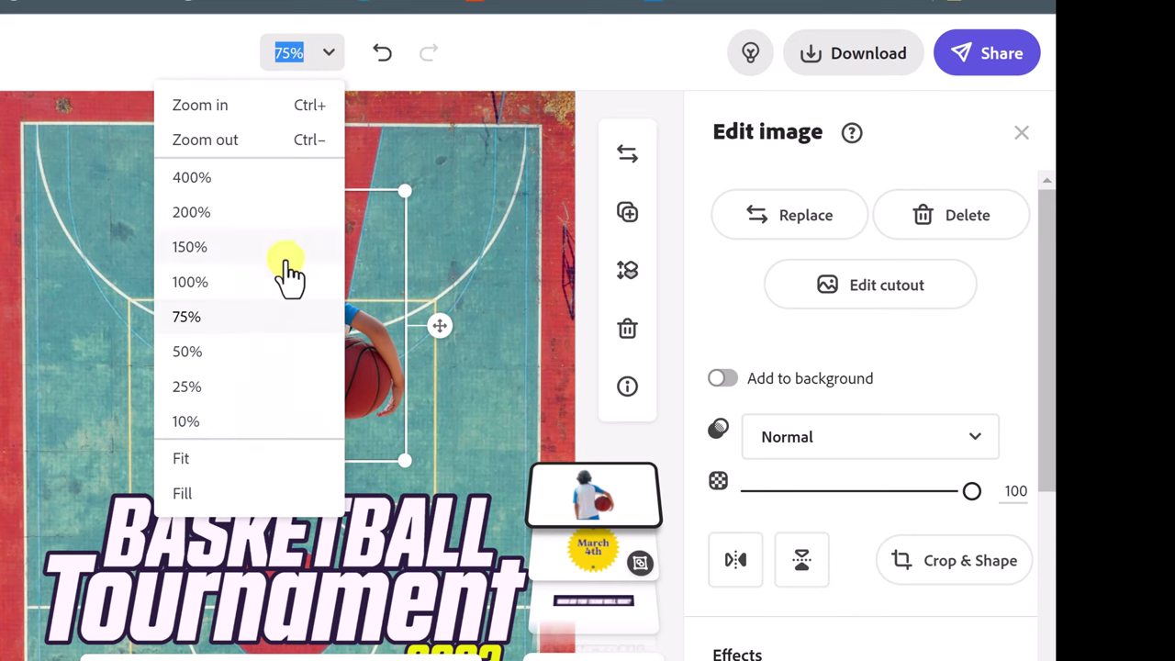
pyautogui.click(234, 351)
pyautogui.scroll(-6, 243, 349)
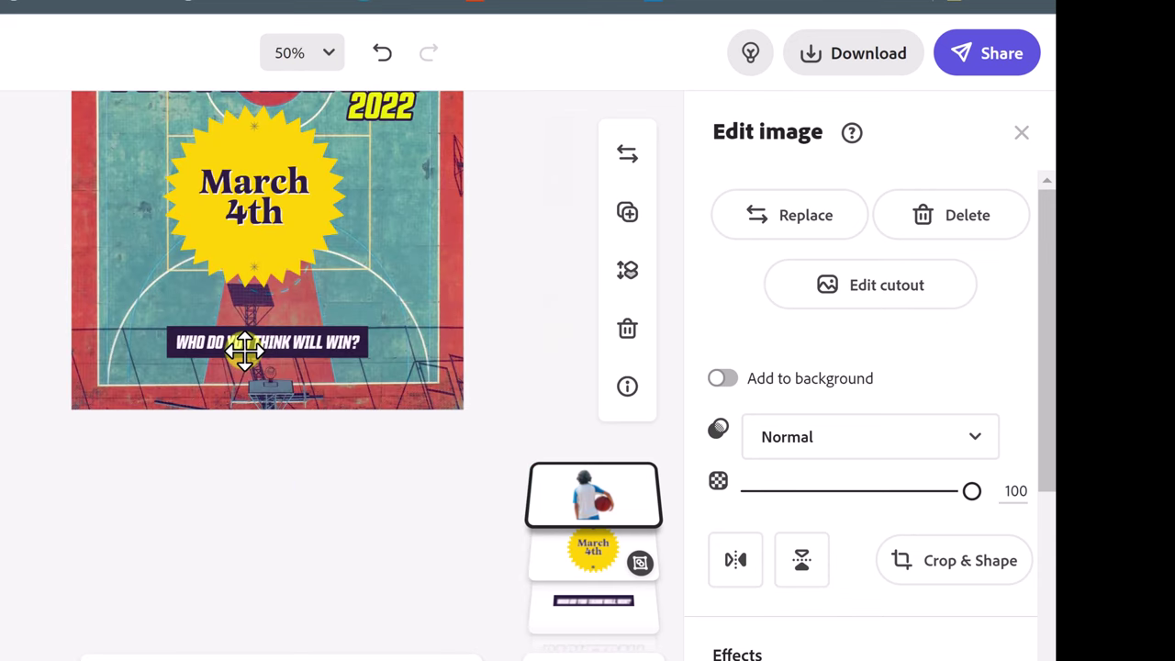
pyautogui.scroll(4, 242, 348)
pyautogui.moveTo(254, 254); pyautogui.dragTo(368, 593)
pyautogui.moveTo(362, 528)
pyautogui.mouseDown()
pyautogui.moveTo(373, 530)
pyautogui.moveTo(370, 510)
pyautogui.mouseUp()
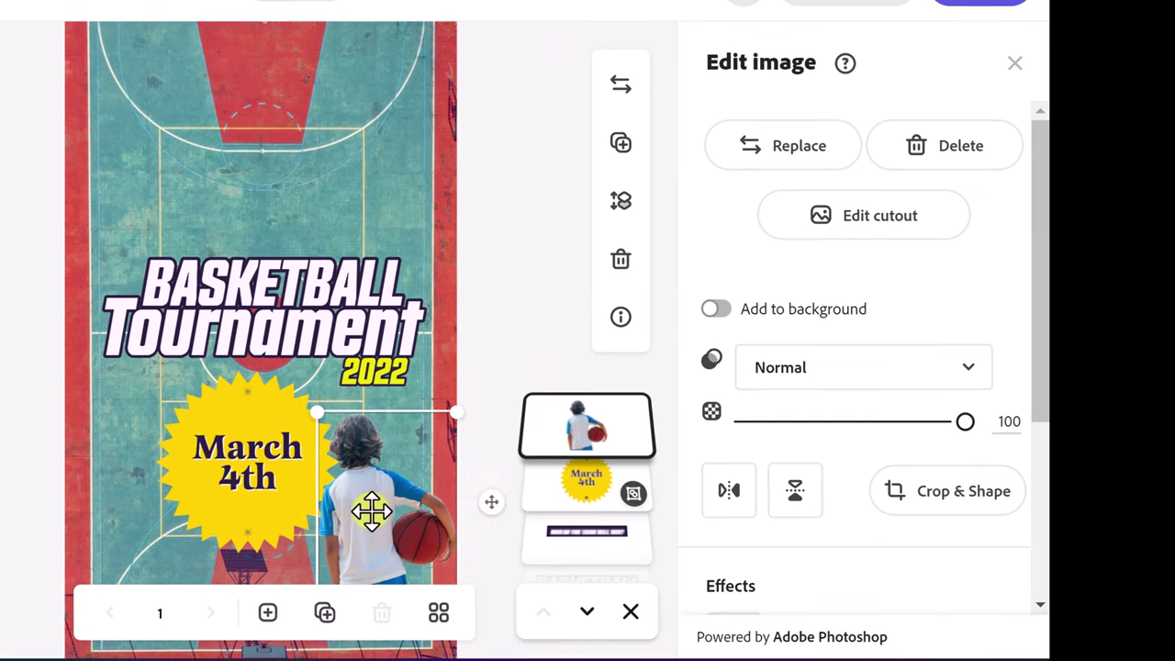
pyautogui.scroll(-4, 369, 514)
pyautogui.moveTo(393, 202); pyautogui.dragTo(407, 275)
pyautogui.scroll(4, 333, 174)
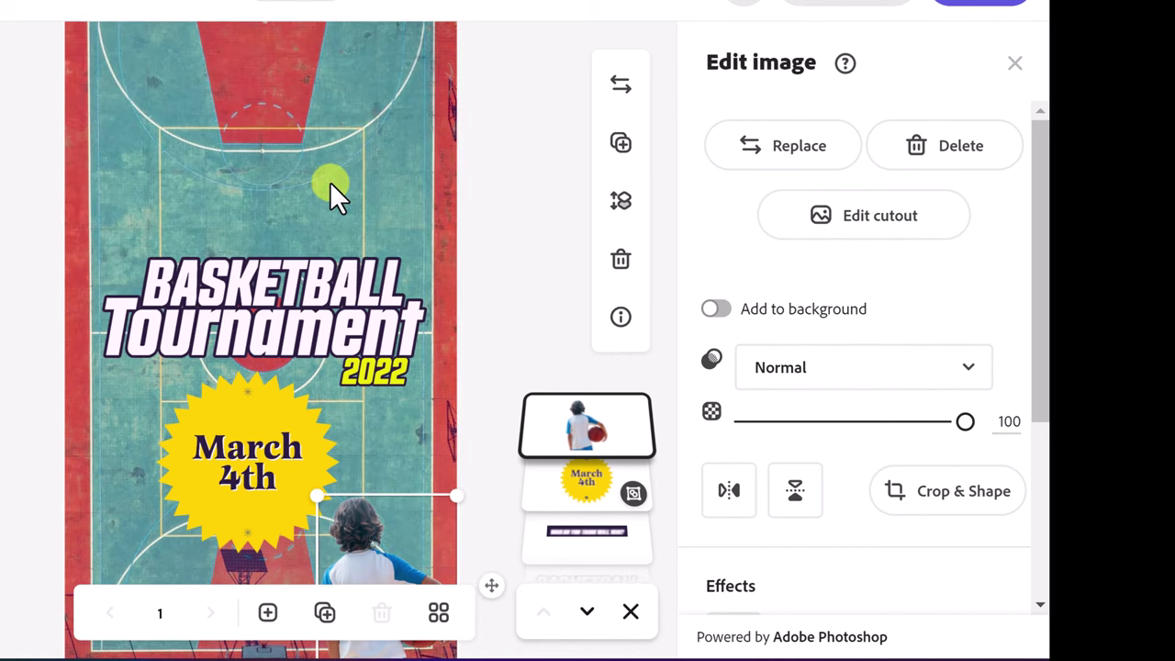
pyautogui.scroll(-4, 330, 181)
pyautogui.scroll(4, 330, 181)
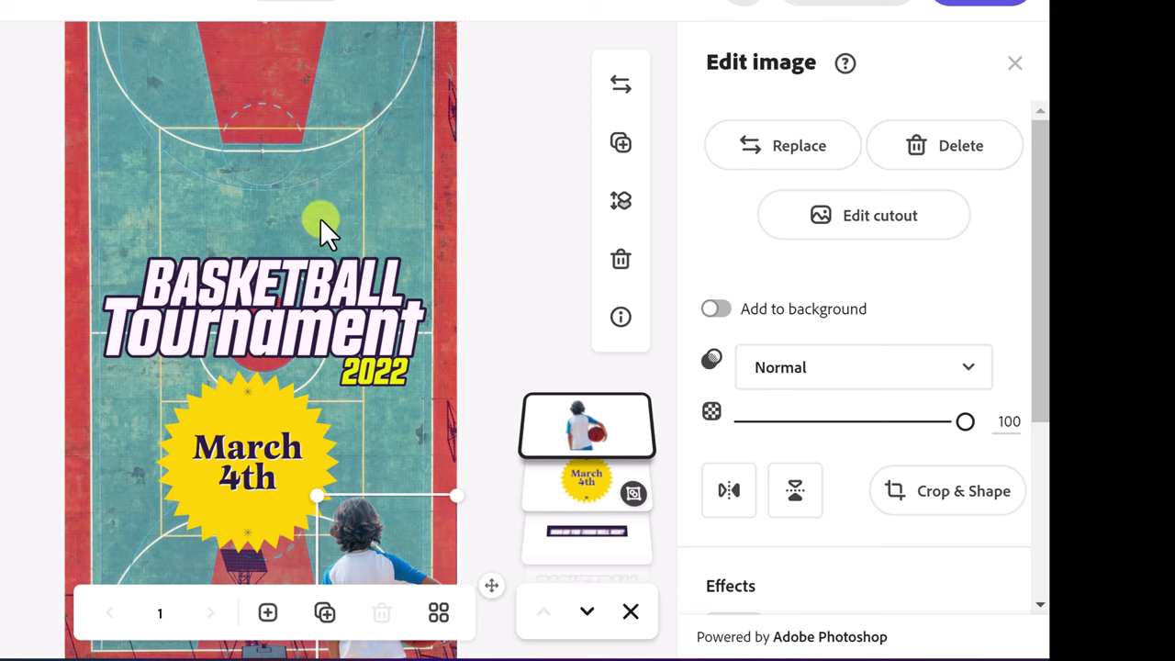
pyautogui.scroll(4, 297, 179)
pyautogui.scroll(-4, 296, 183)
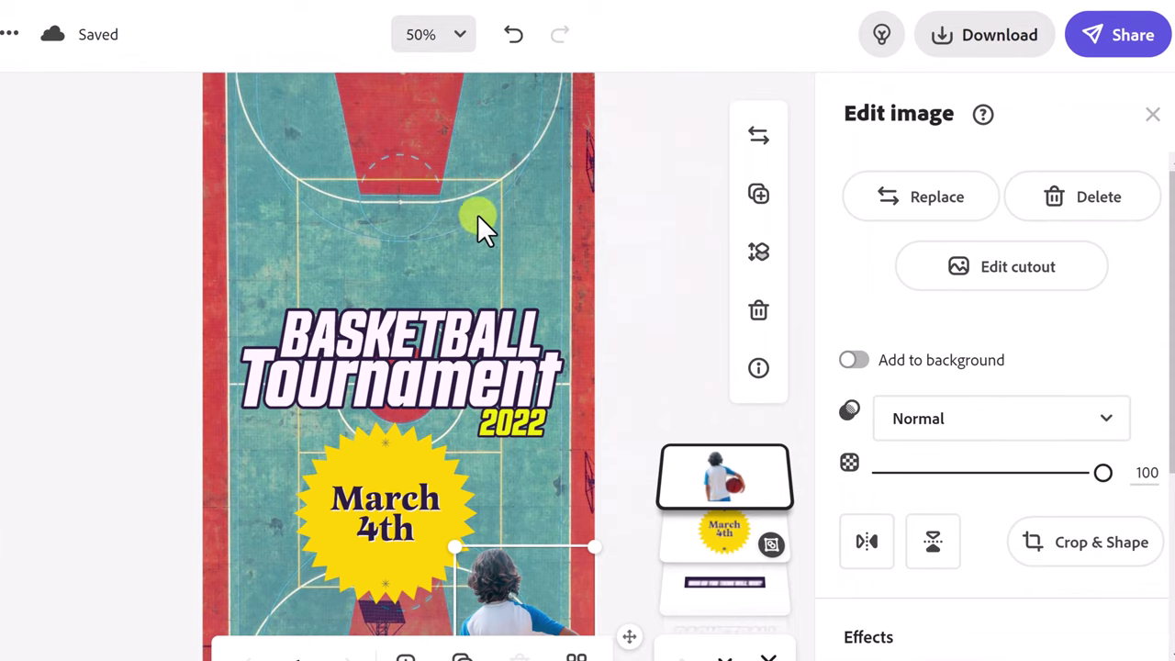
# Step: Review the poster's download file types, its sharing options and the available publishing destinations, and leave nothing selected on the poster
pyautogui.click(947, 61)
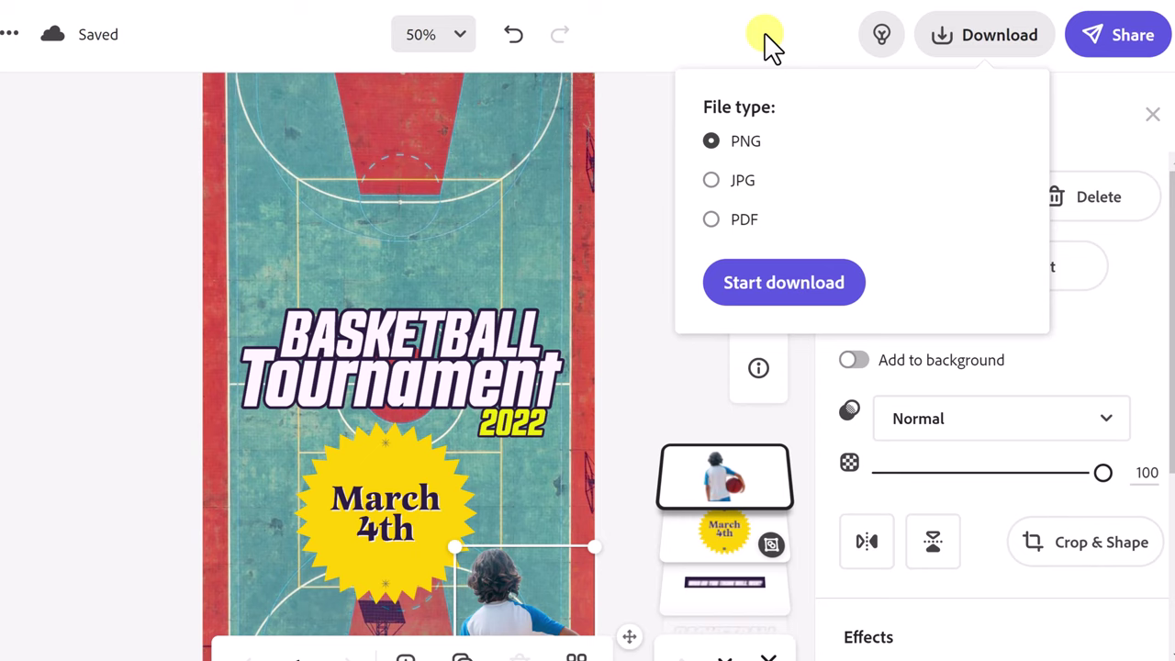
pyautogui.click(1122, 46)
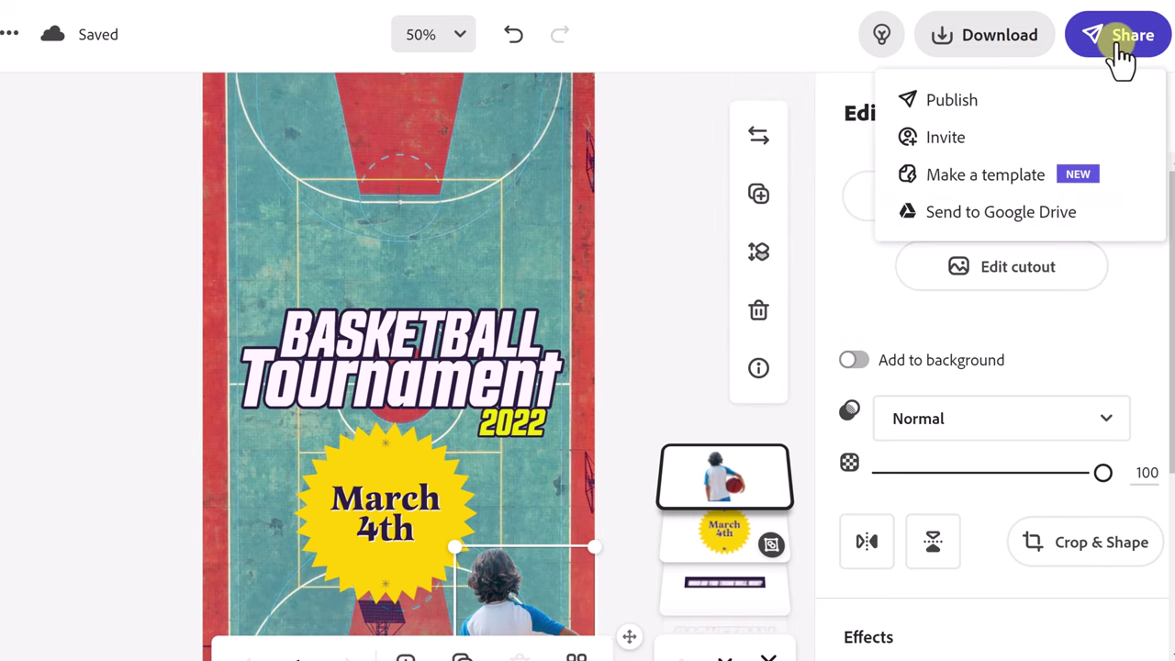
pyautogui.click(1002, 106)
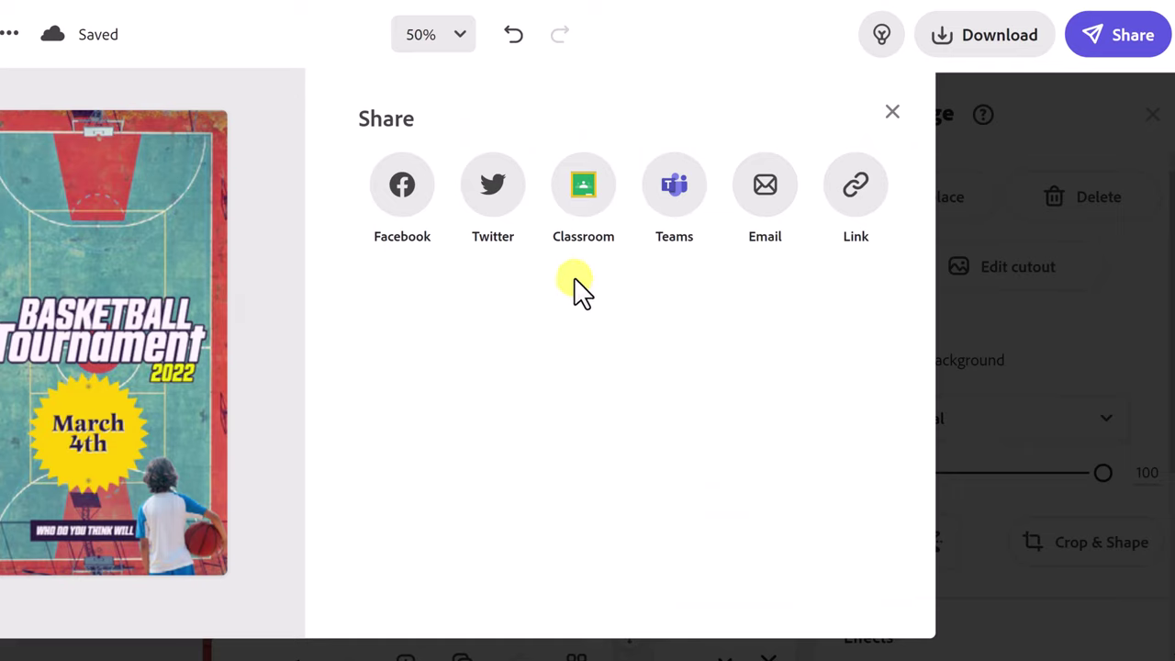
pyautogui.click(892, 113)
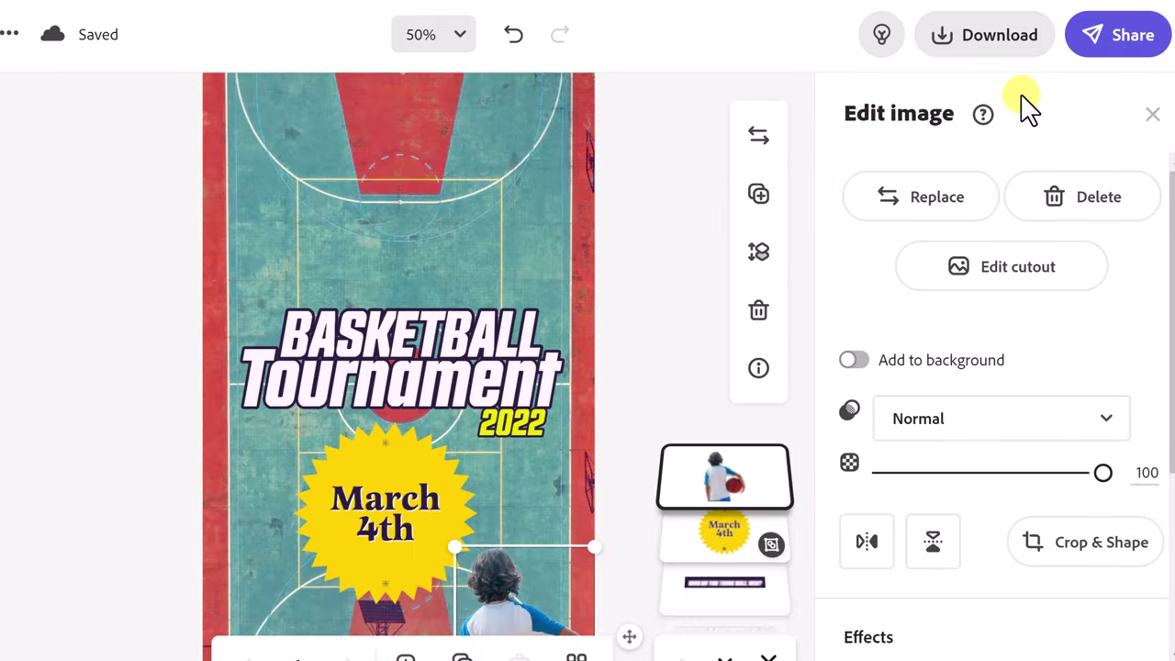
pyautogui.click(1104, 55)
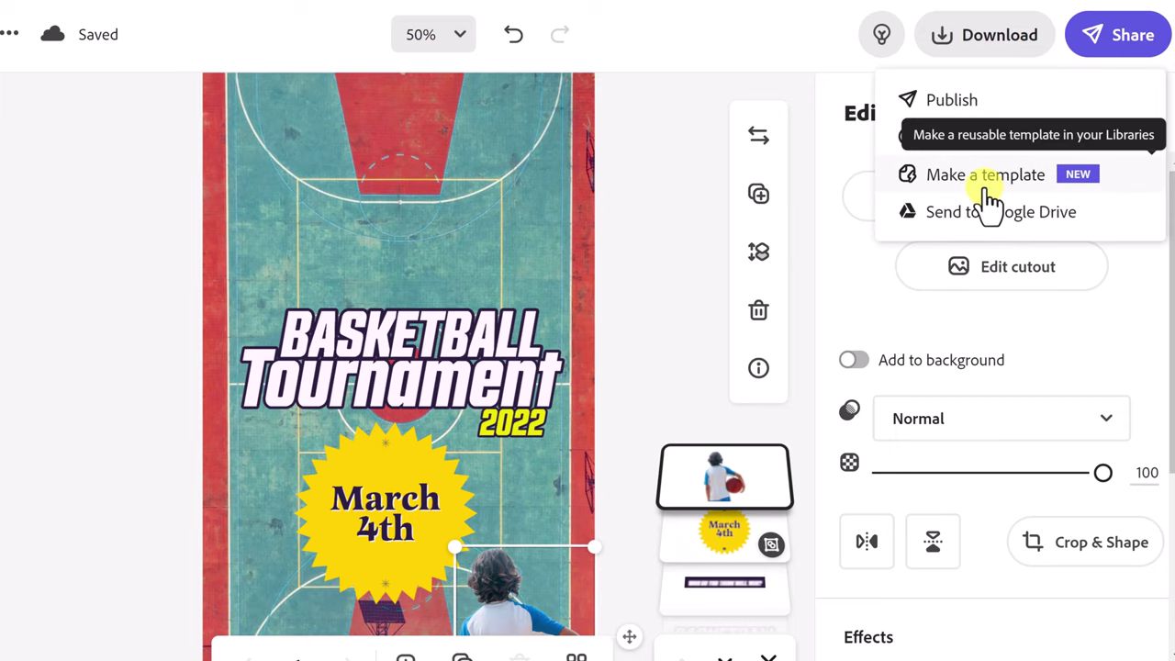
pyautogui.click(671, 260)
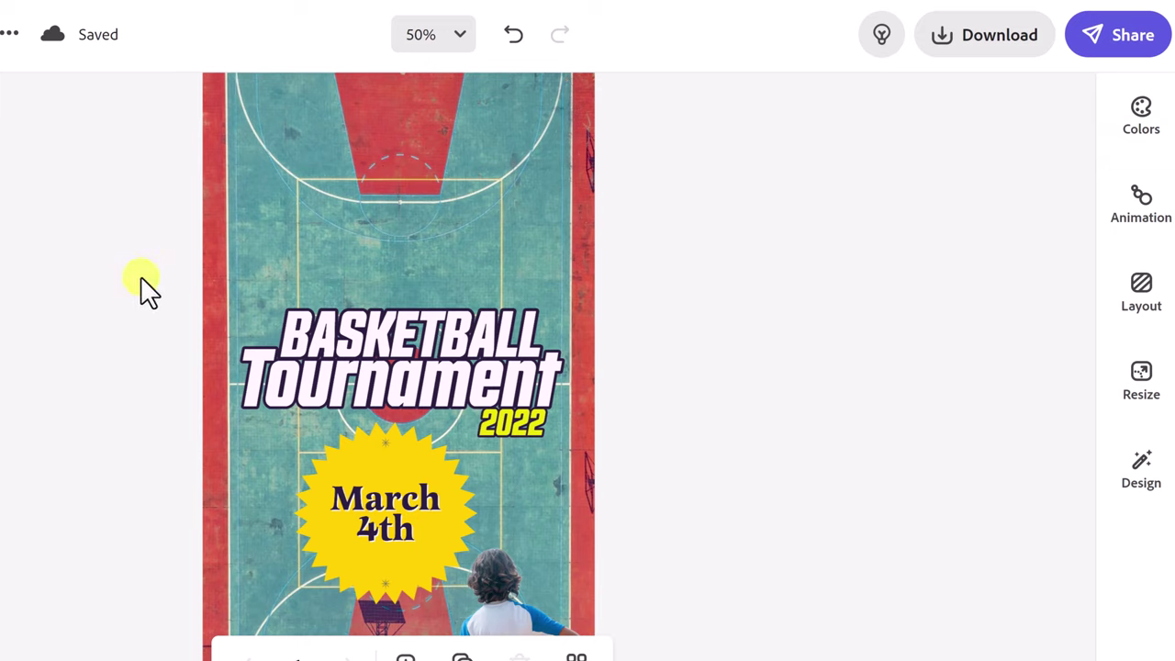
pyautogui.click(217, 256)
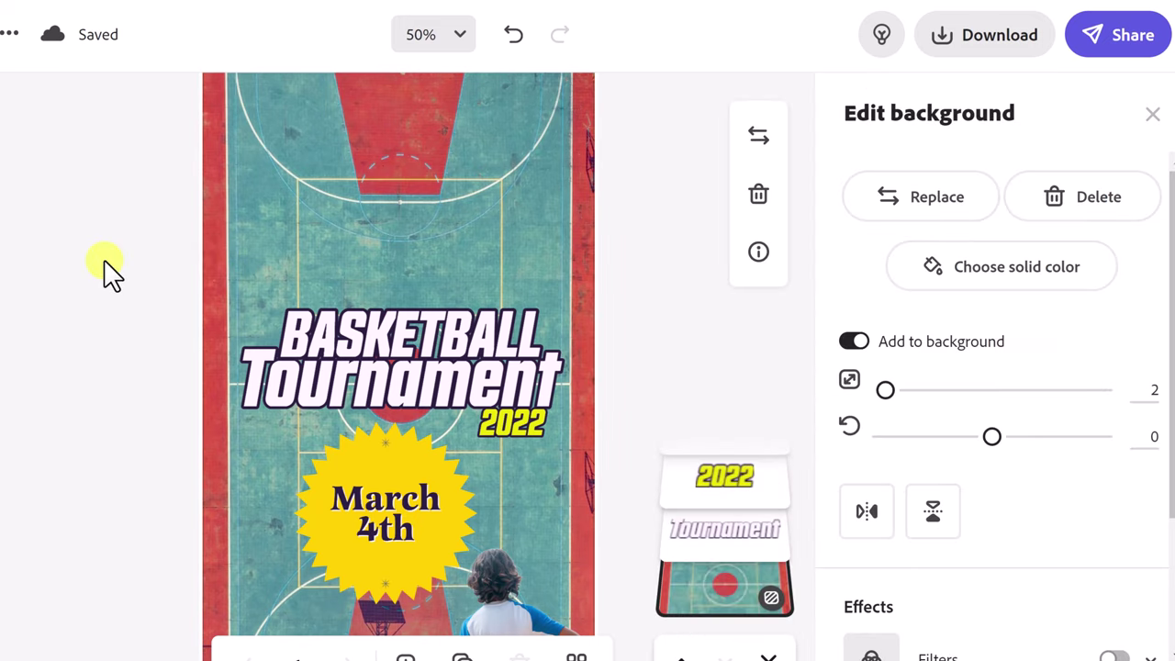
pyautogui.click(184, 302)
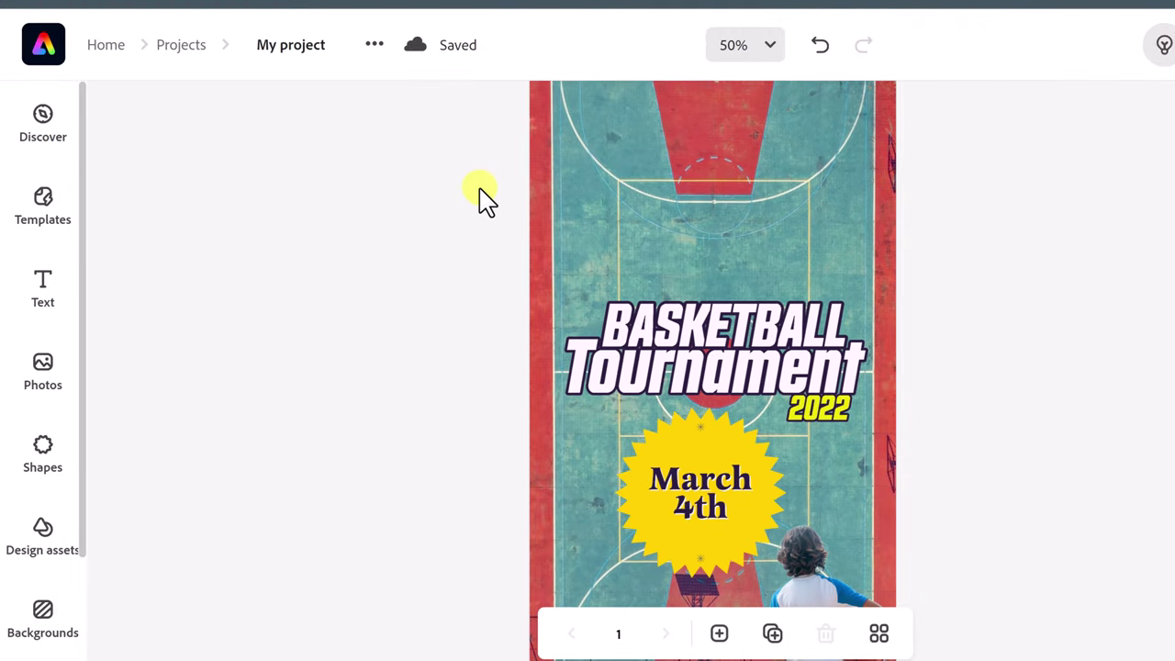
# Step: Rename the project as Basketball
pyautogui.moveTo(459, 57)
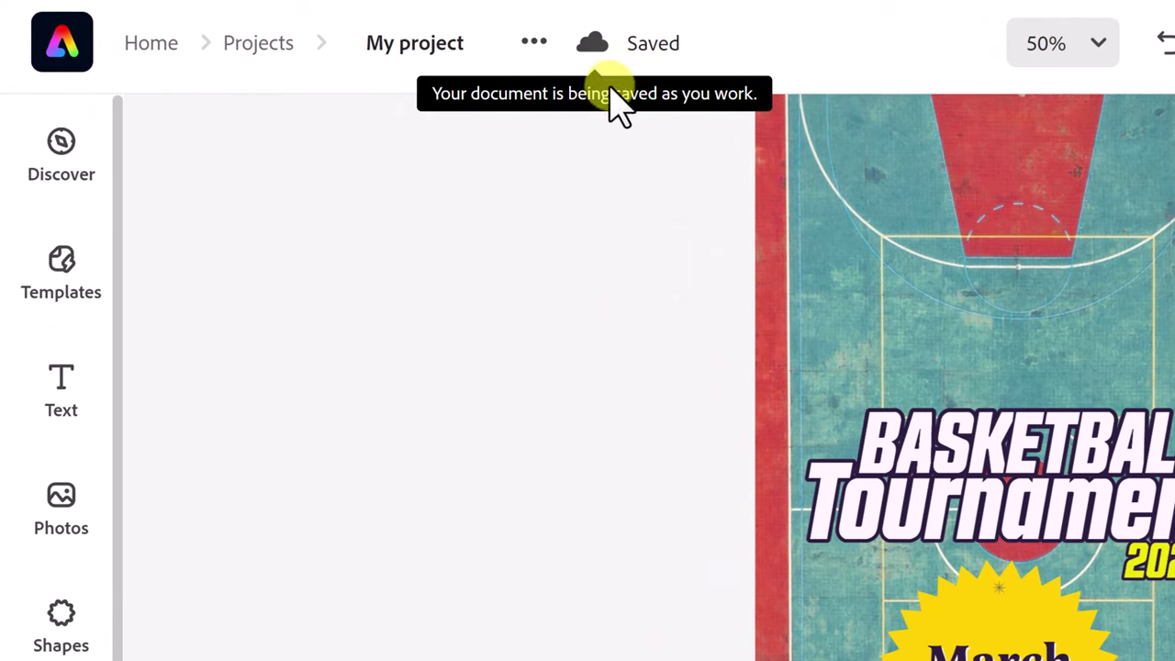
pyautogui.click(420, 53)
pyautogui.press('BackSpace')
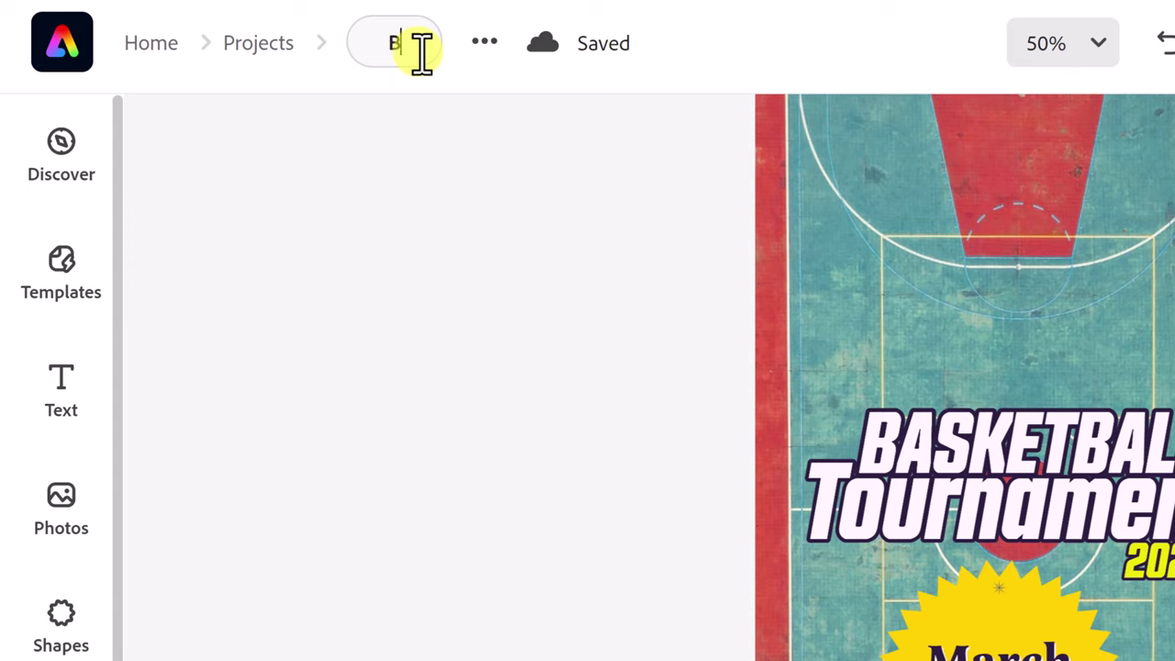
pyautogui.write('Basketball')
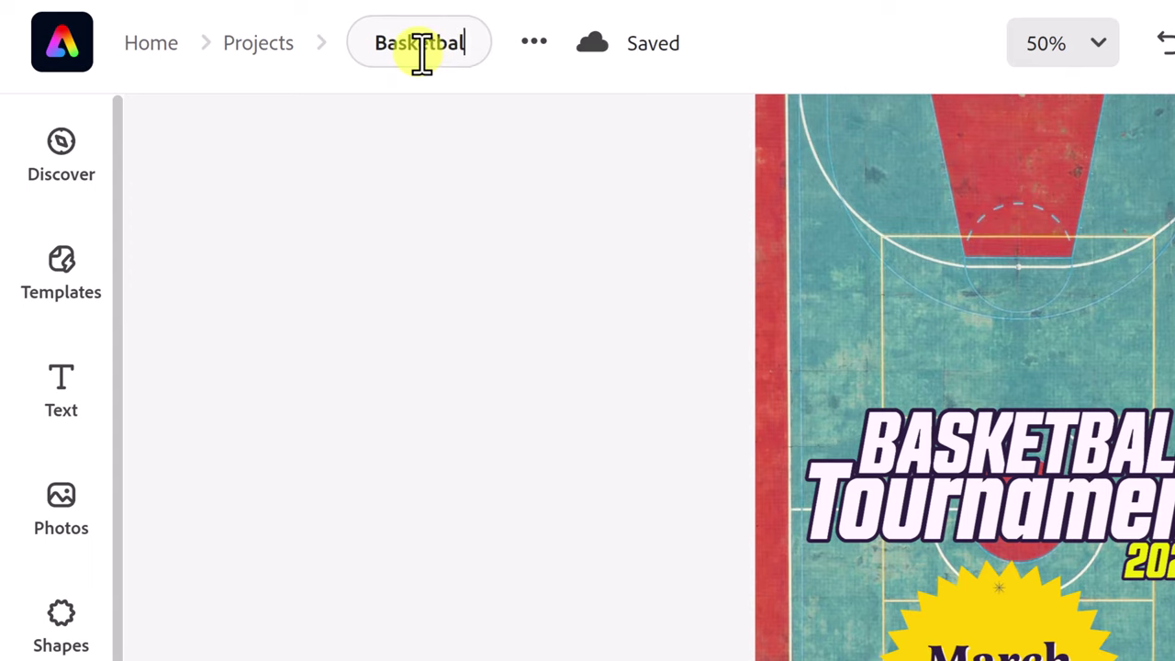
pyautogui.click(443, 197)
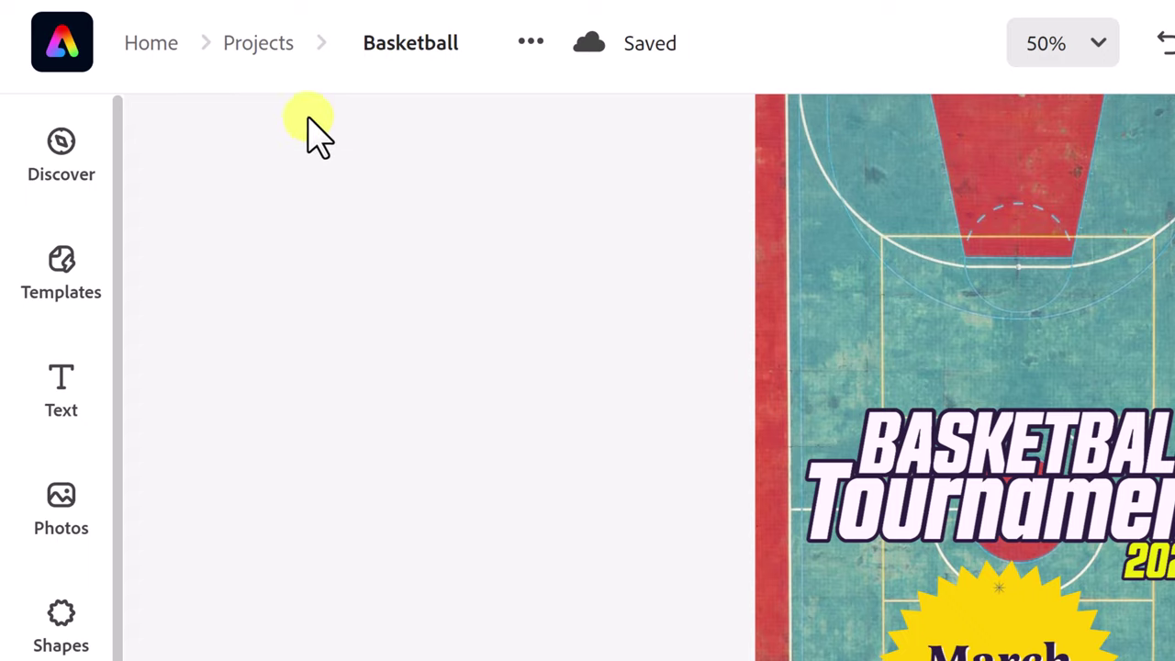
# Step: Leave the poster for the home page and display the list of saved projects to find Basketball
pyautogui.click(156, 55)
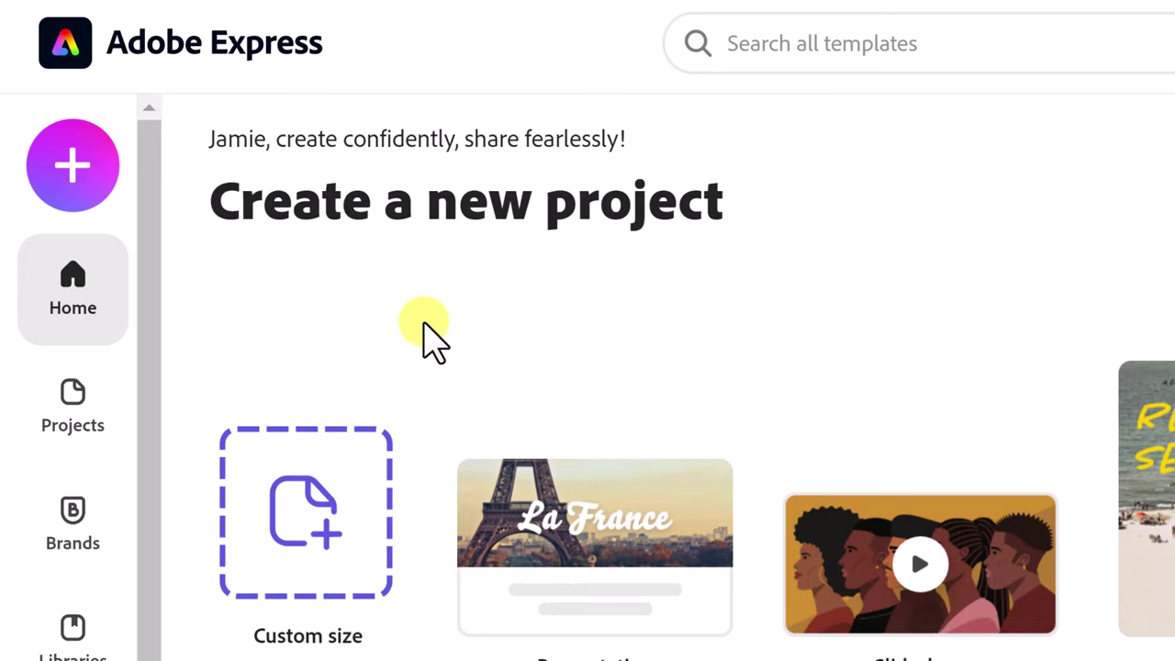
pyautogui.scroll(-3, 425, 331)
pyautogui.moveTo(280, 633)
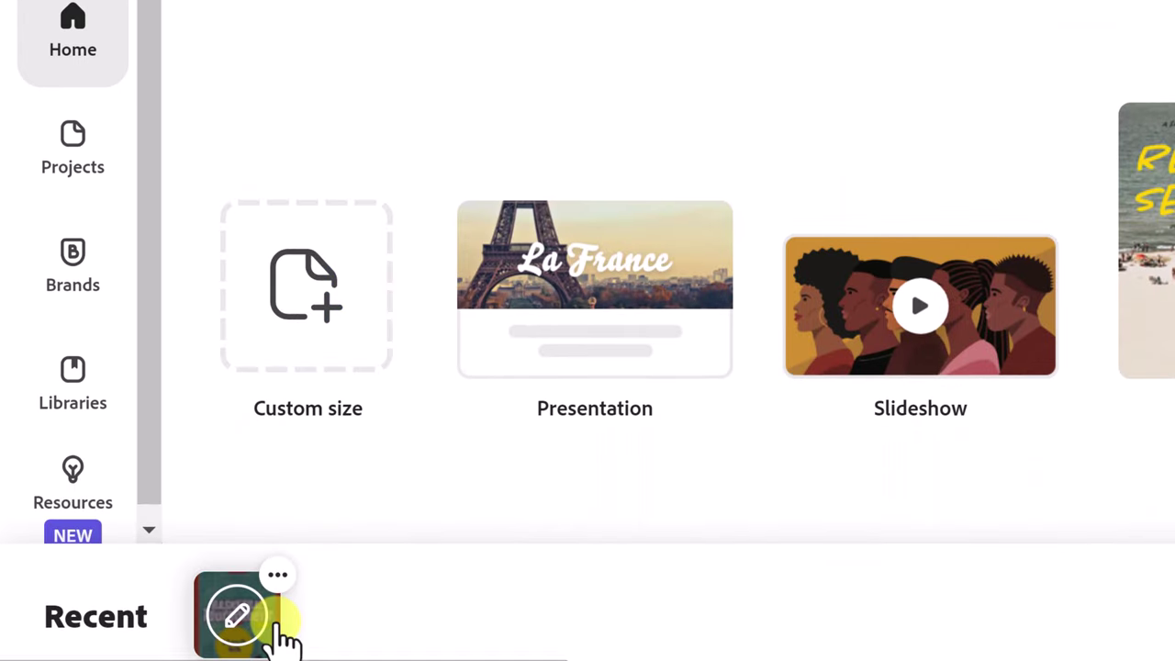
pyautogui.click(71, 163)
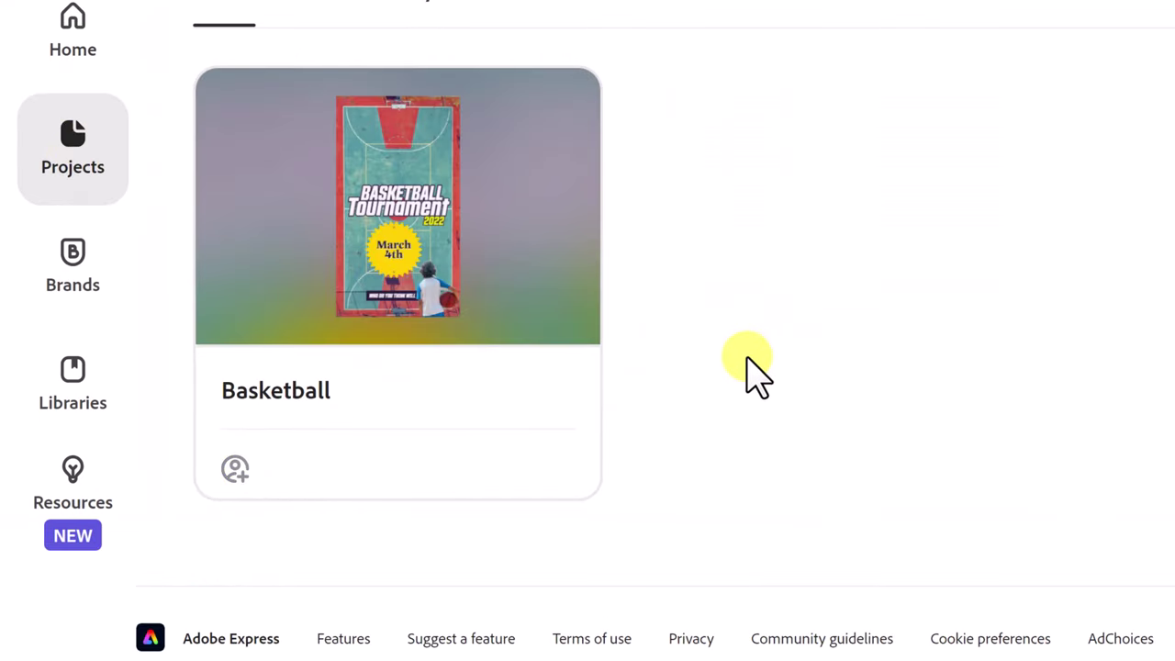
pyautogui.moveTo(542, 284)
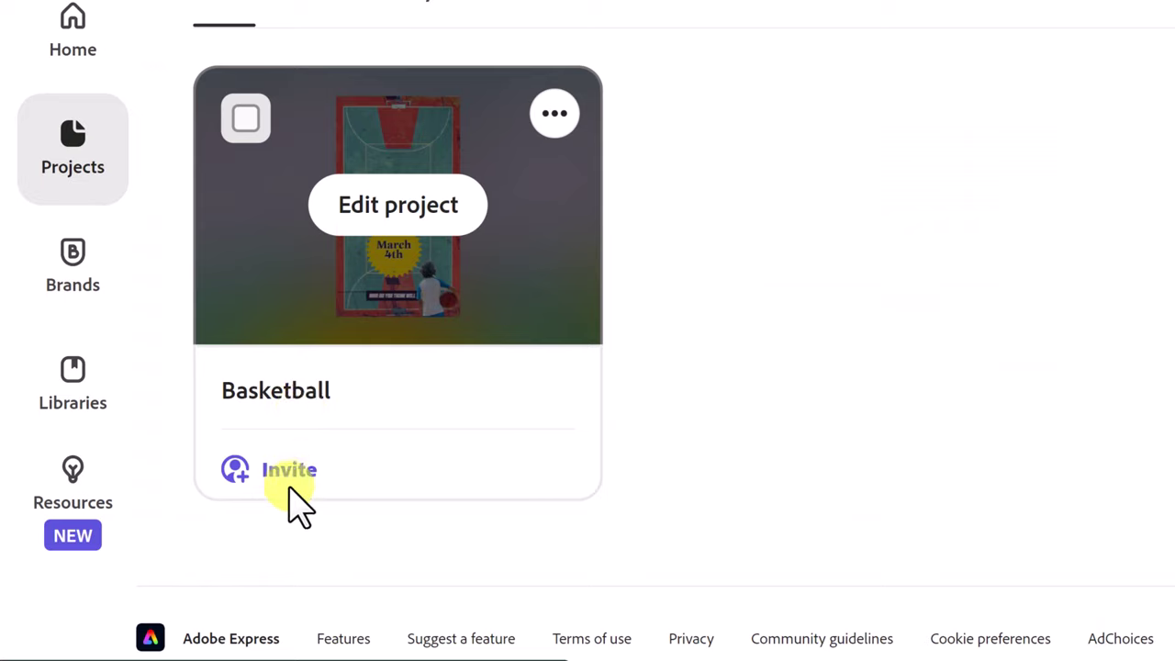
# Step: Examine the actions available for the saved Basketball project without applying any of them
pyautogui.click(431, 223)
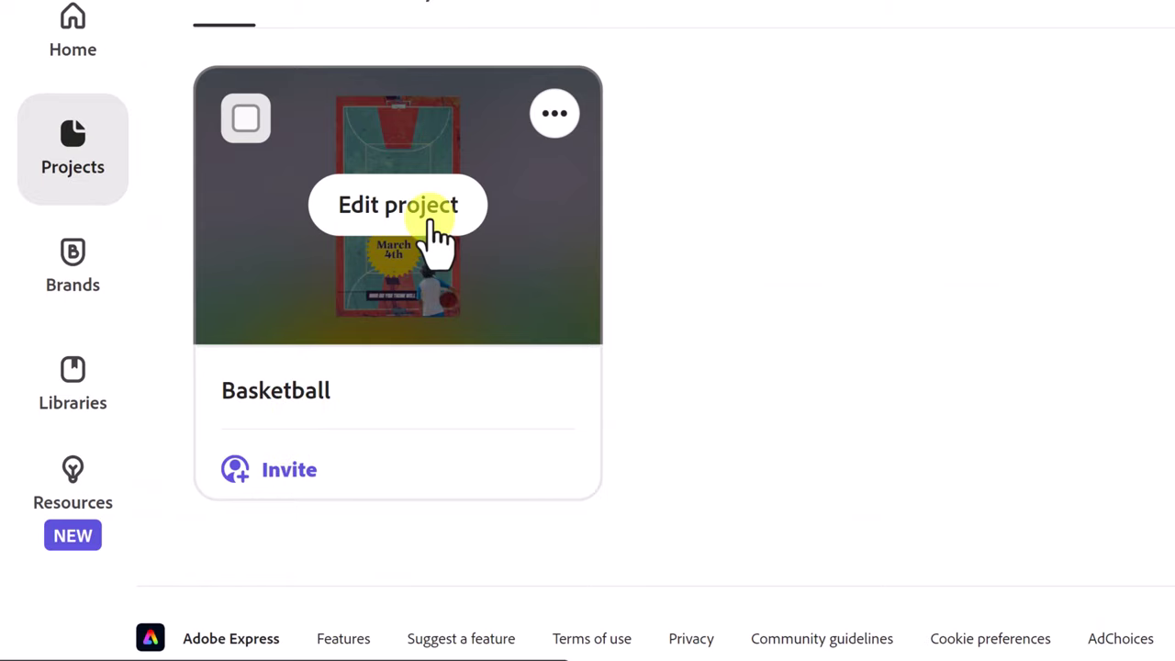
pyautogui.click(555, 114)
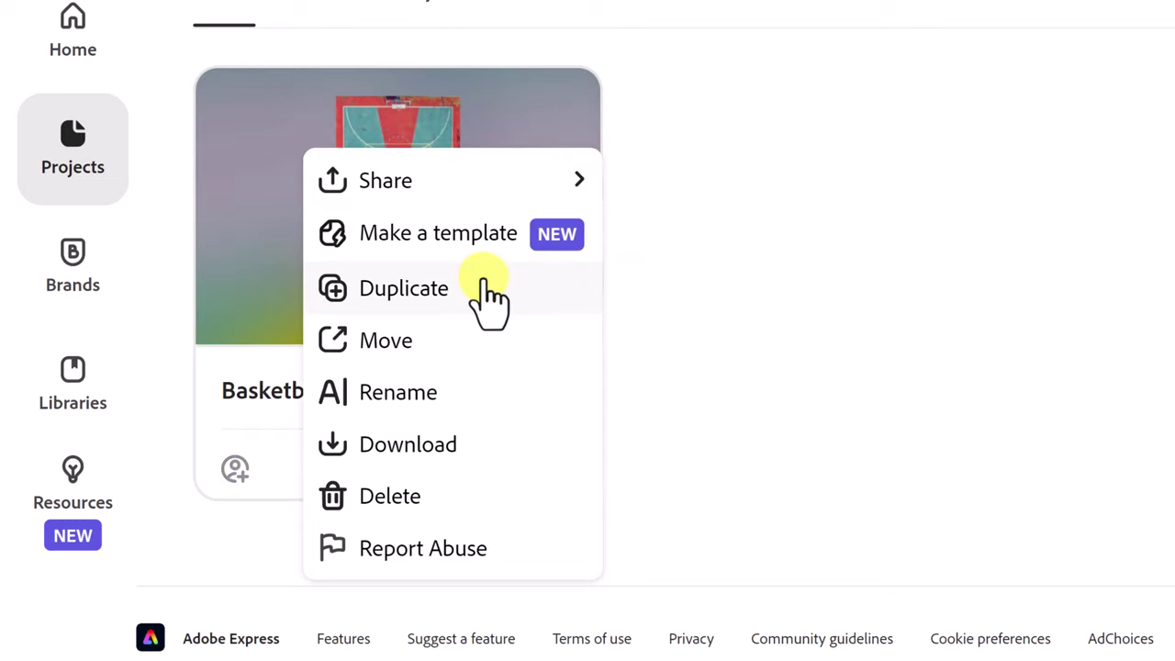
pyautogui.click(721, 241)
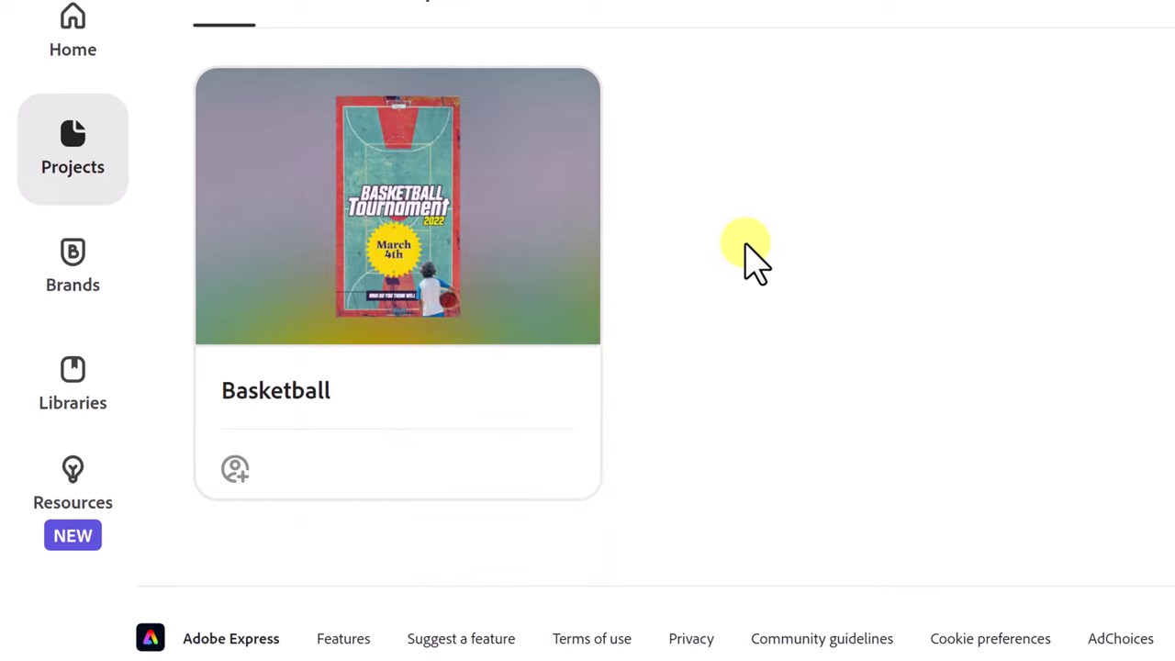
pyautogui.scroll(3, 596, 171)
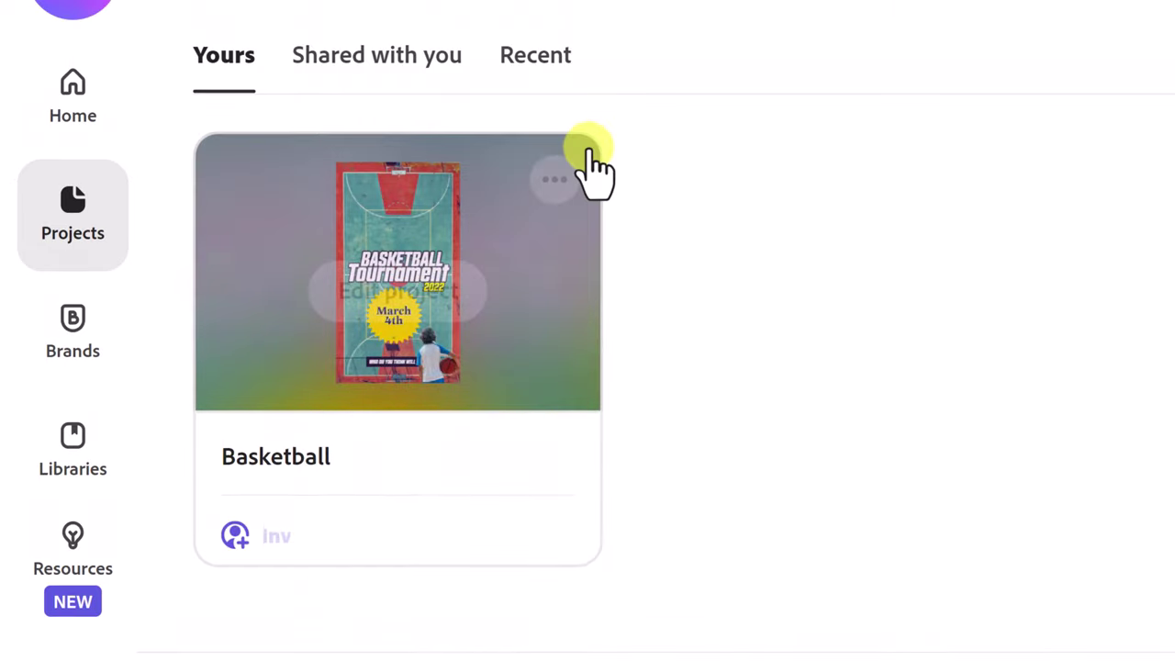
# Step: Return to the home page, start a new Slideshow project from scratch and title it New York
pyautogui.click(97, 205)
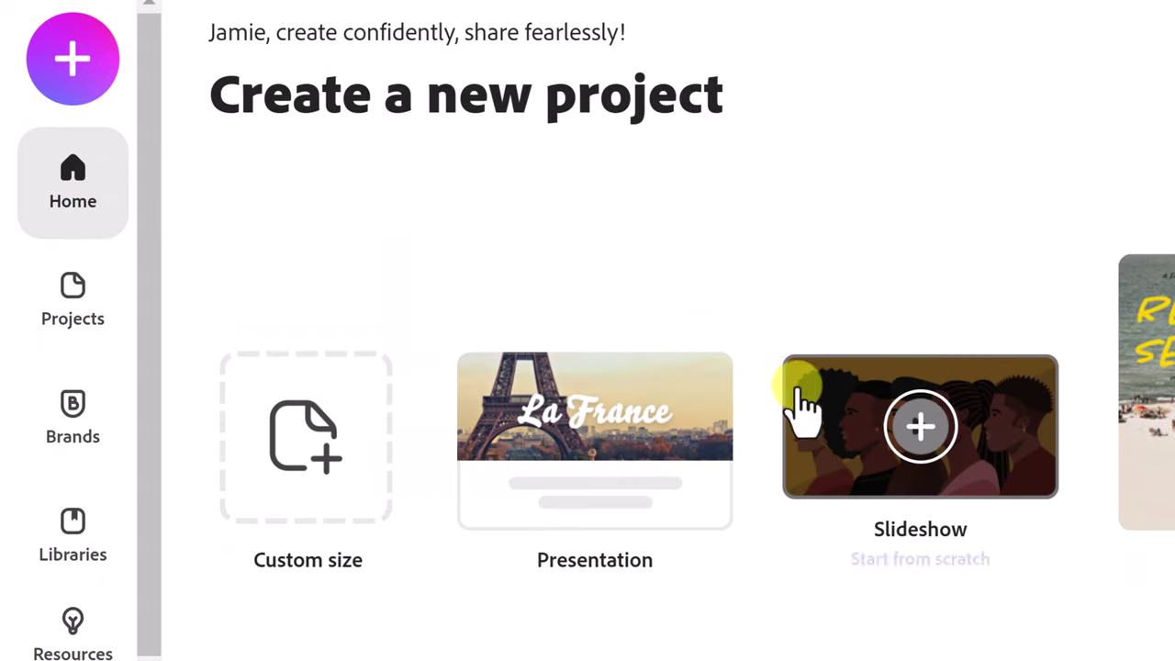
pyautogui.scroll(-2, 833, 601)
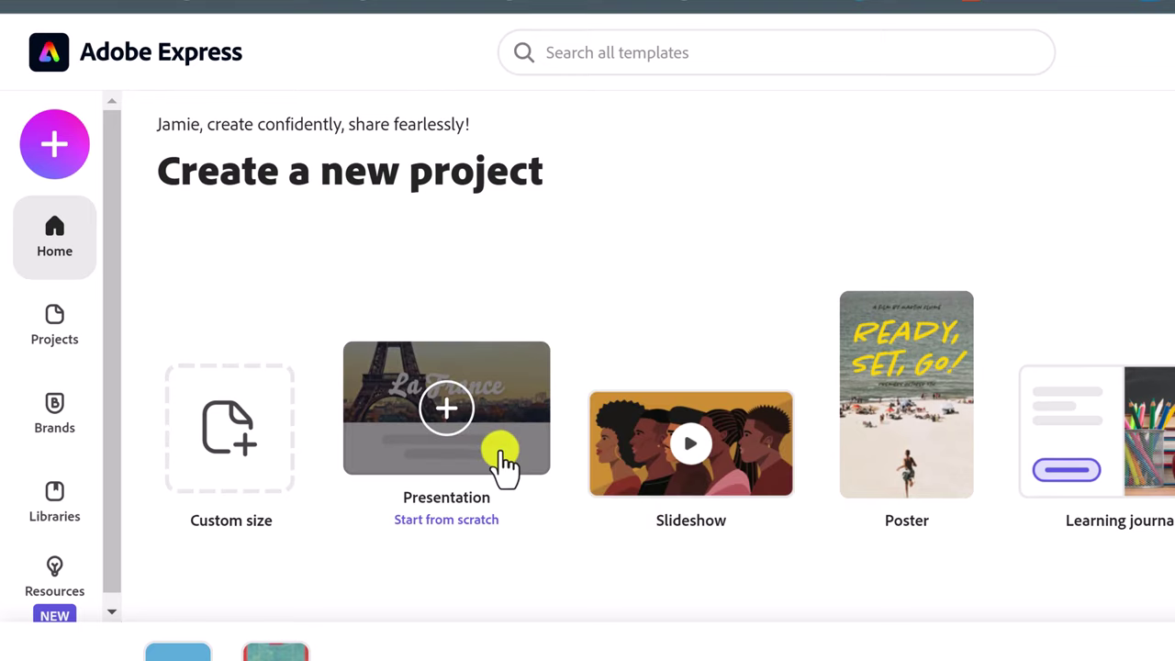
pyautogui.click(631, 461)
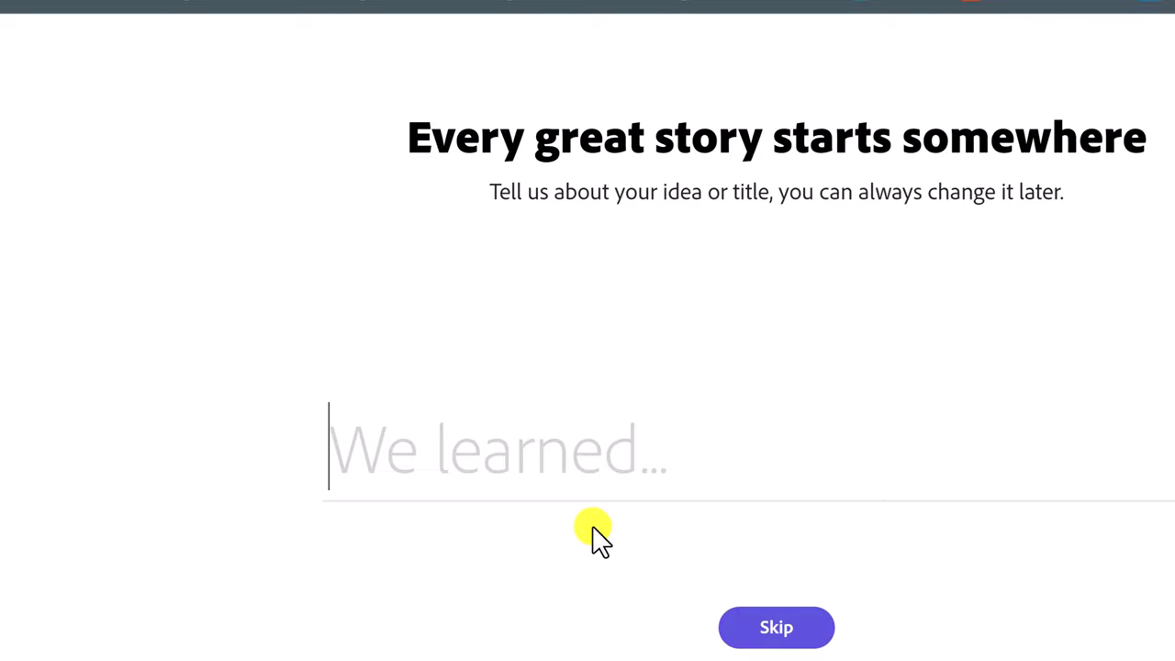
pyautogui.write('New ')
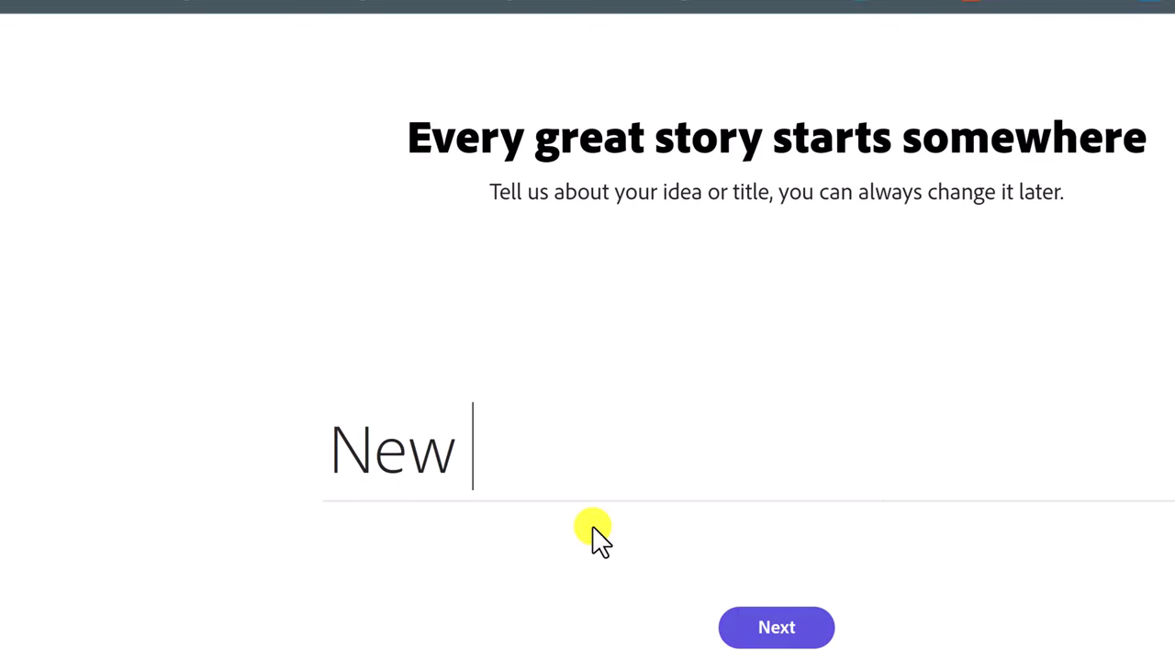
pyautogui.write('Yori')
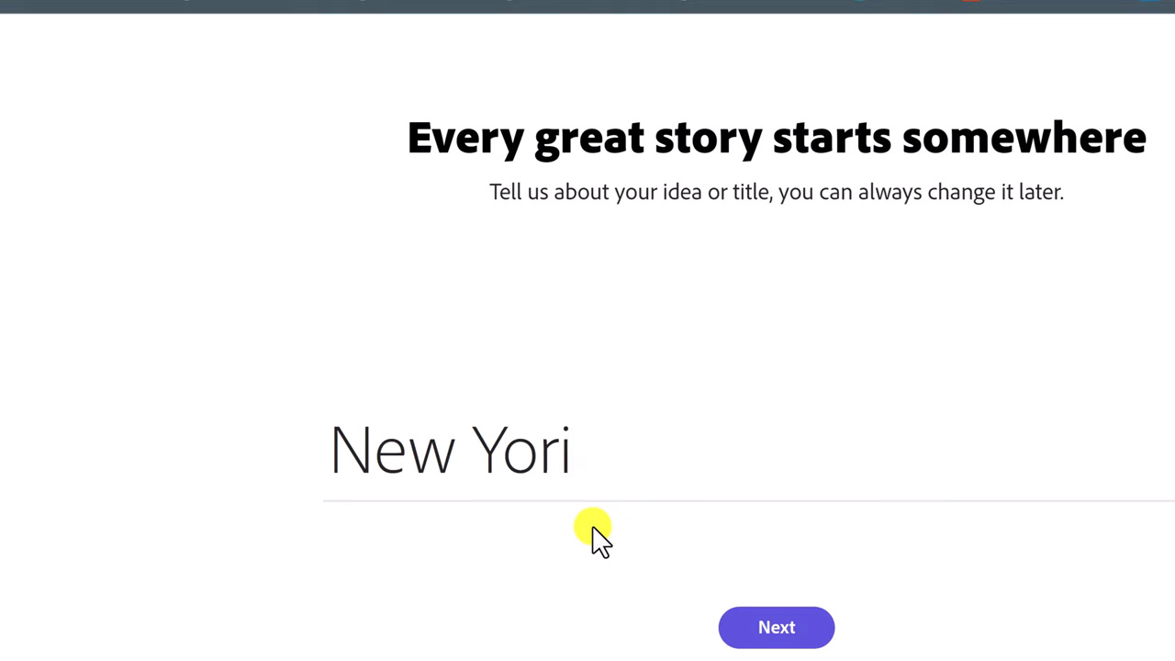
pyautogui.press('BackSpace')
pyautogui.write('k')
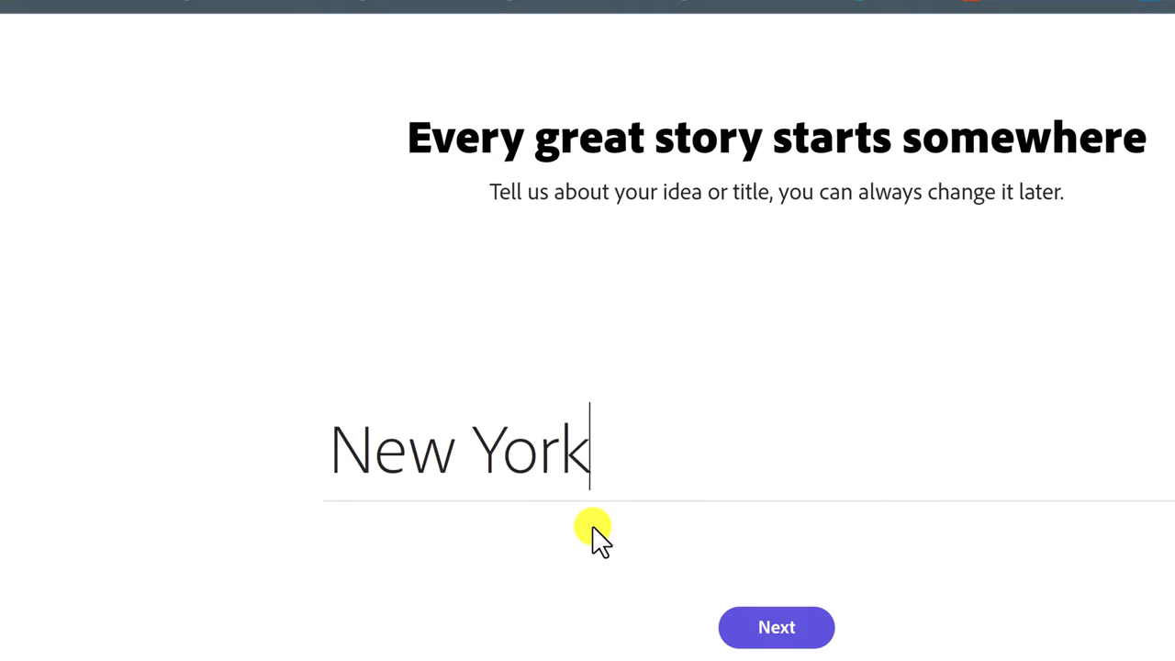
pyautogui.click(777, 633)
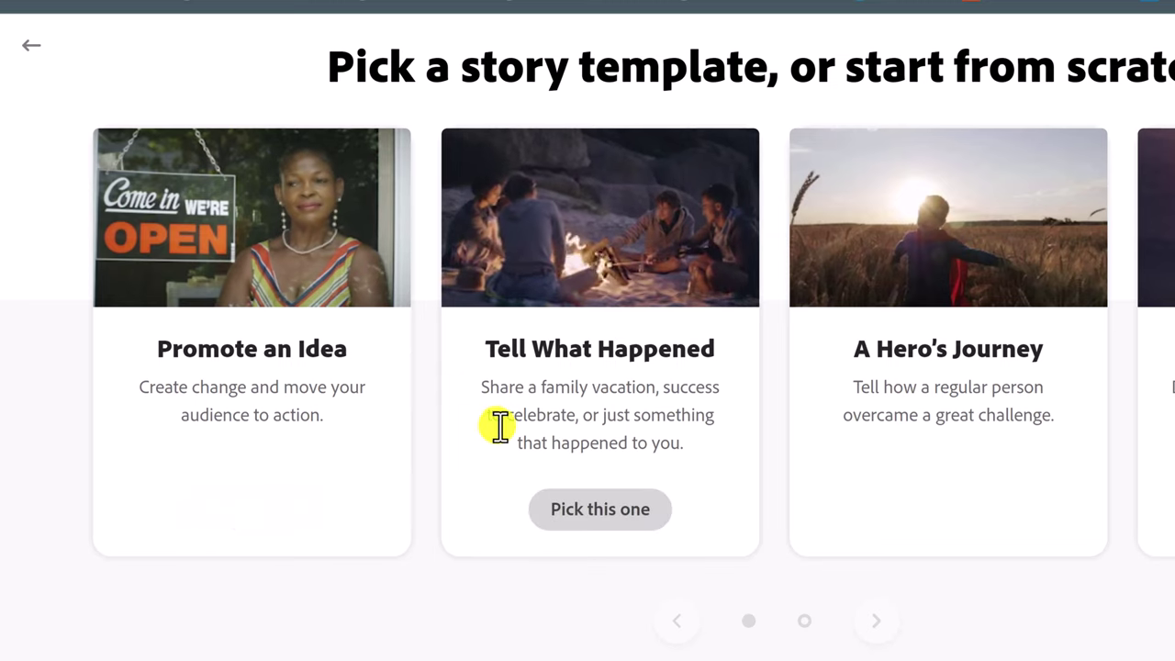
# Step: Browse both pages of story templates and choose Tell What Happened
pyautogui.click(875, 622)
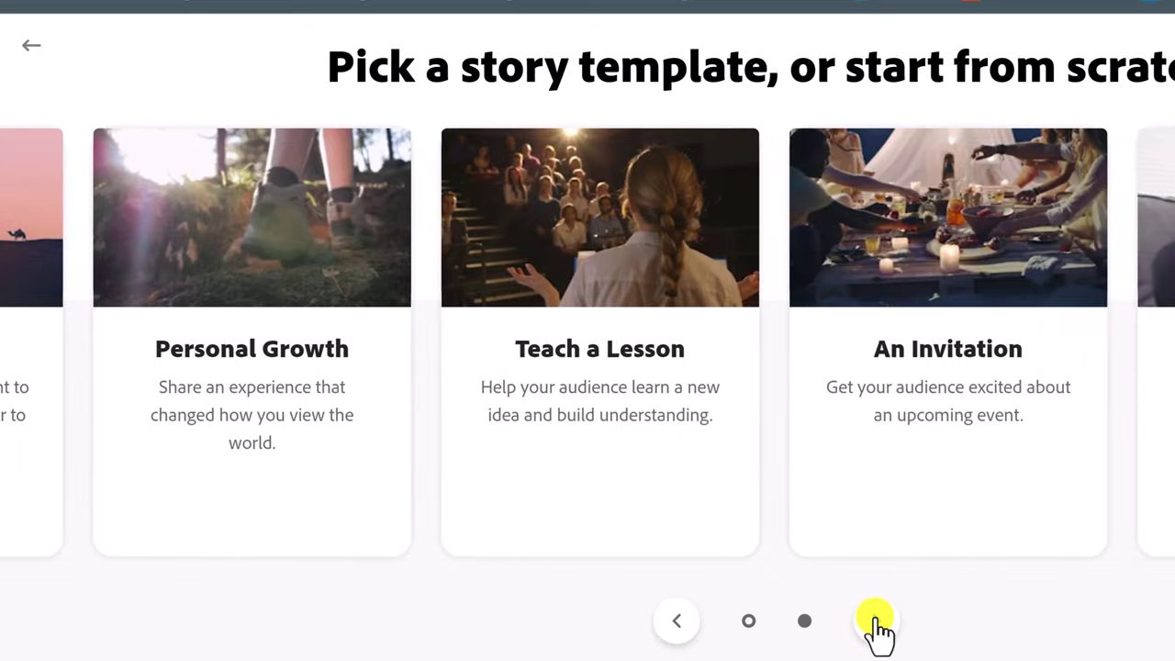
pyautogui.click(684, 624)
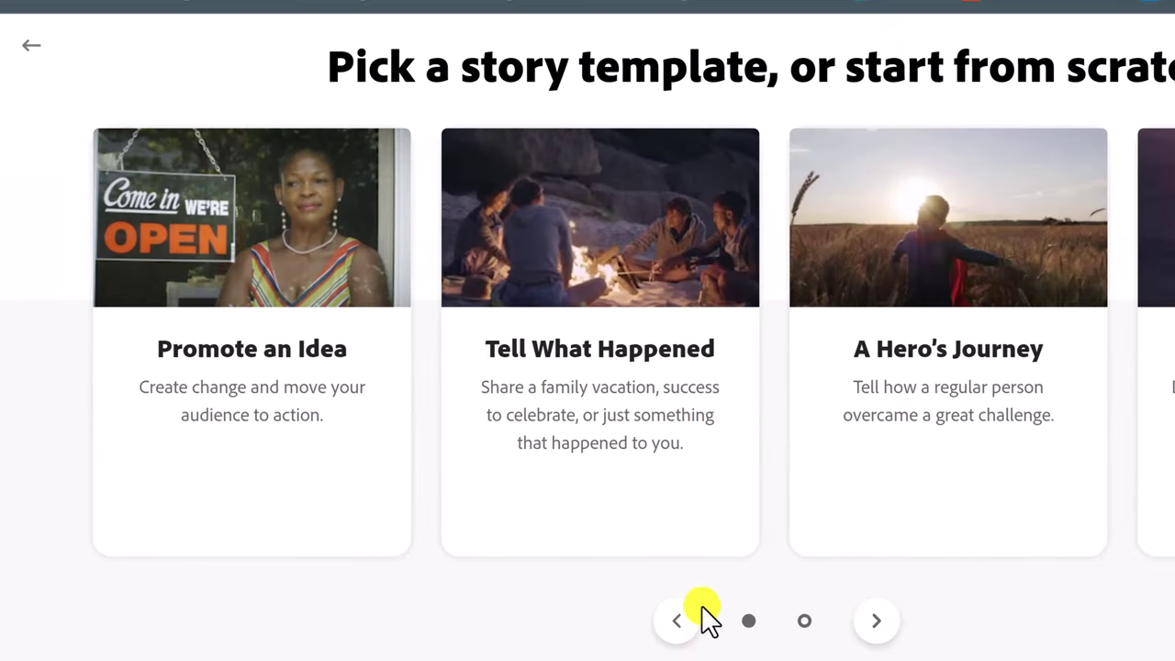
pyautogui.moveTo(588, 548)
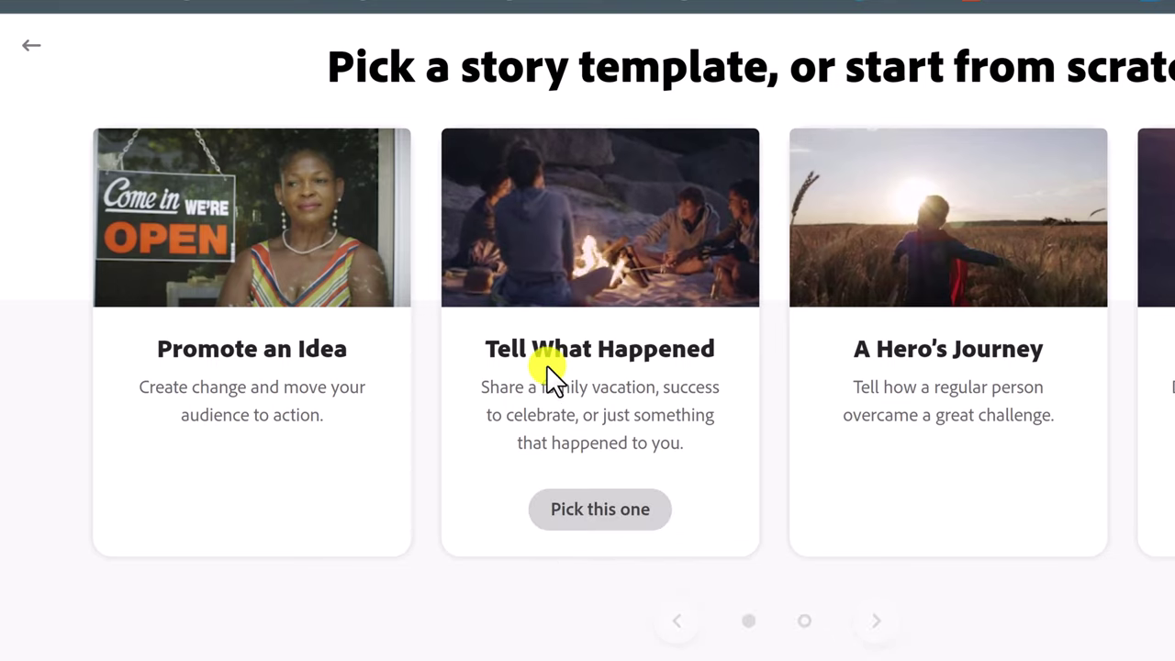
pyautogui.click(624, 510)
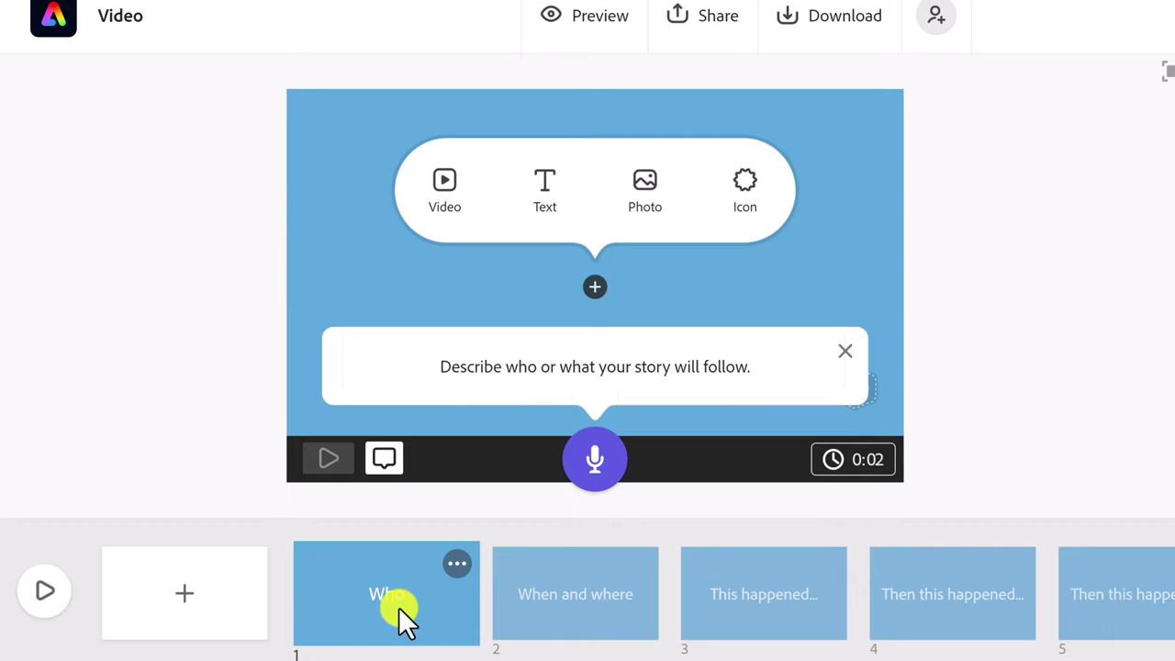
# Step: Review the When and where and This happened... slides, return to the Who slide and dismiss its story hint
pyautogui.click(569, 610)
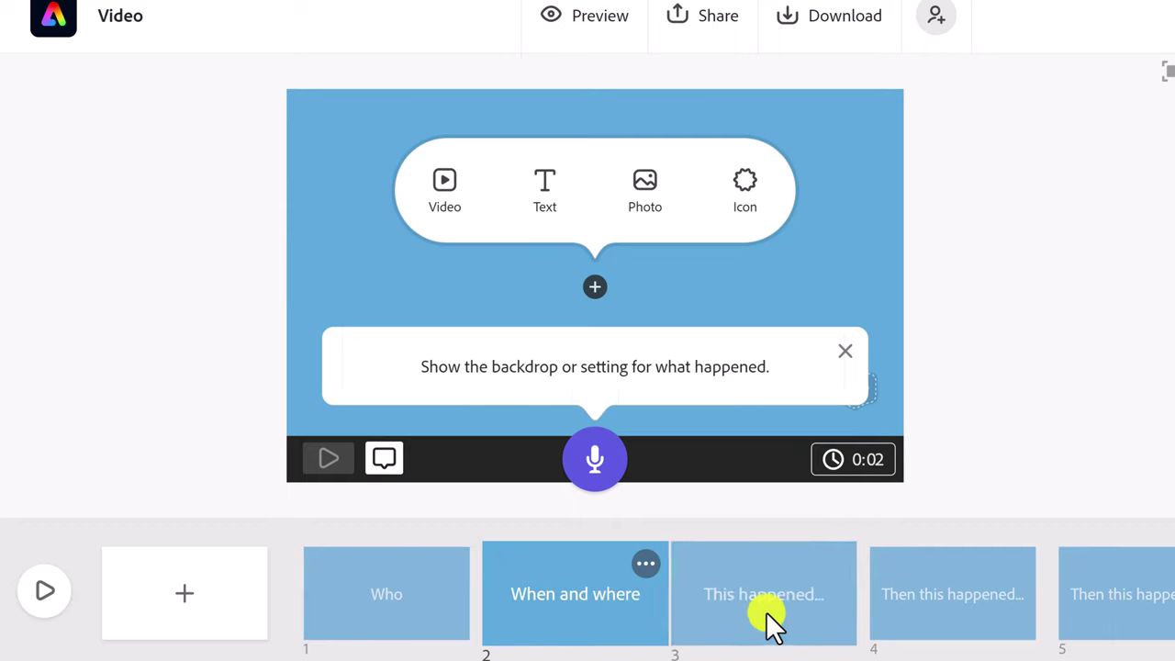
pyautogui.click(770, 622)
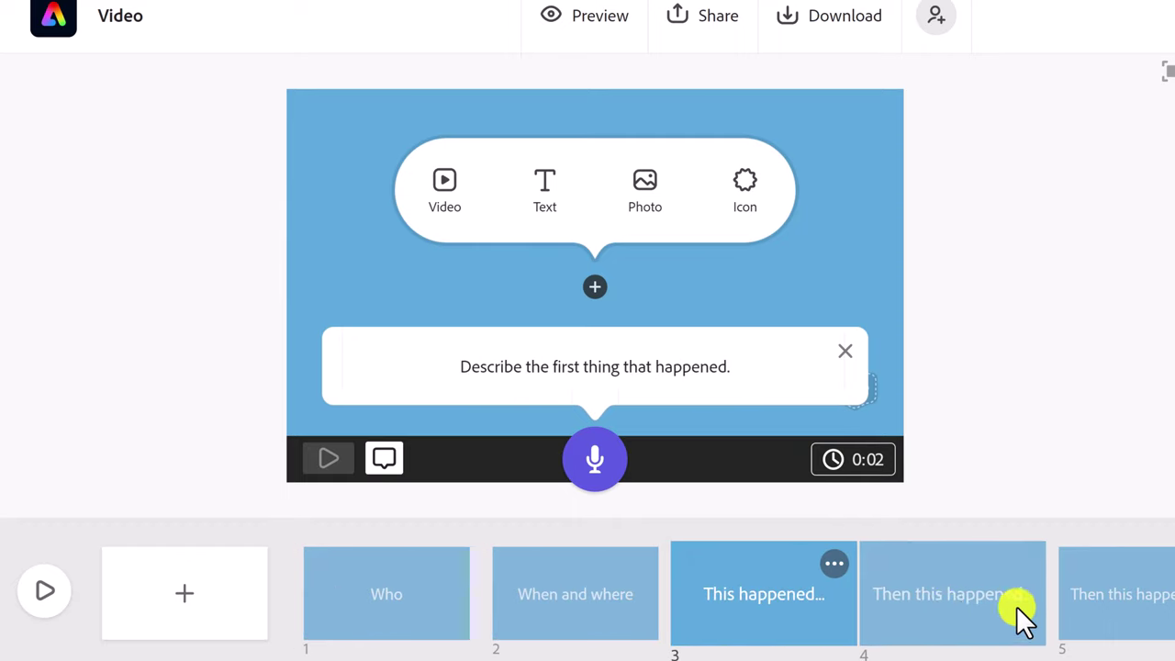
pyautogui.click(365, 592)
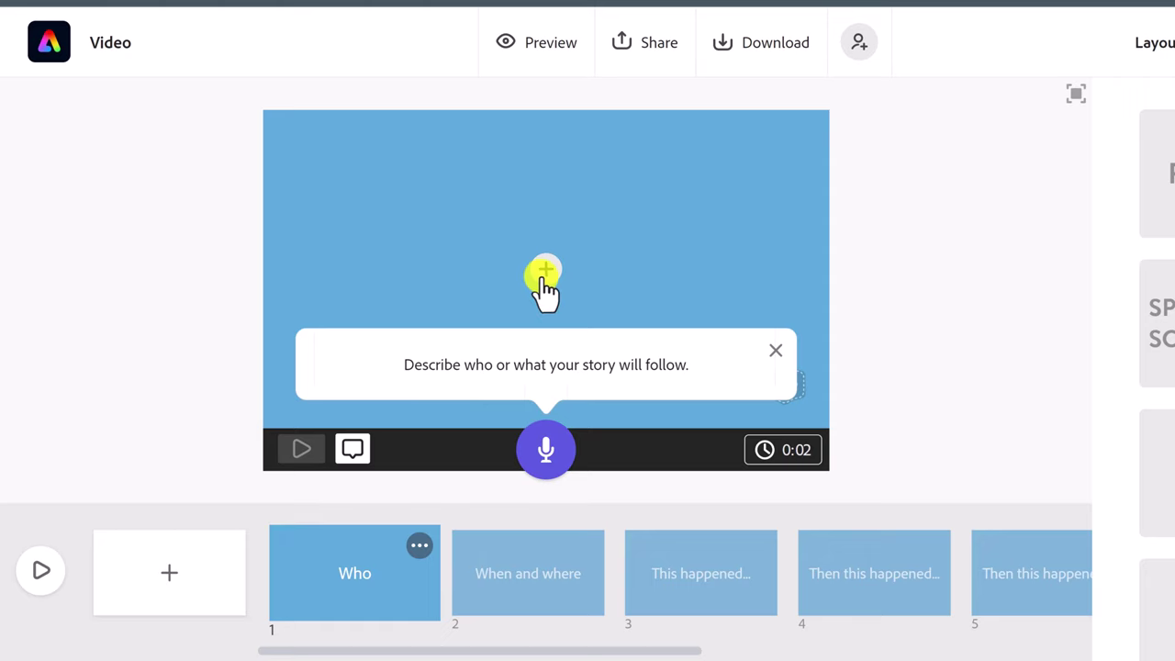
pyautogui.click(377, 275)
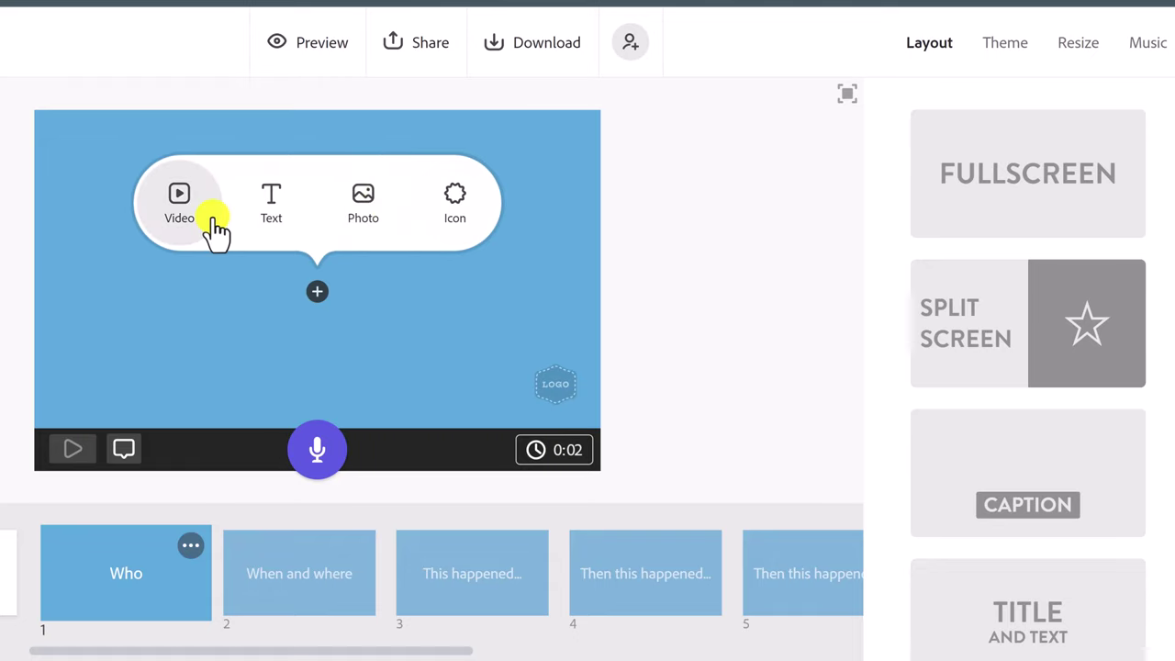
# Step: Check the other available photo sources, and upload us.jpg as the photo on the Who slide
pyautogui.click(361, 213)
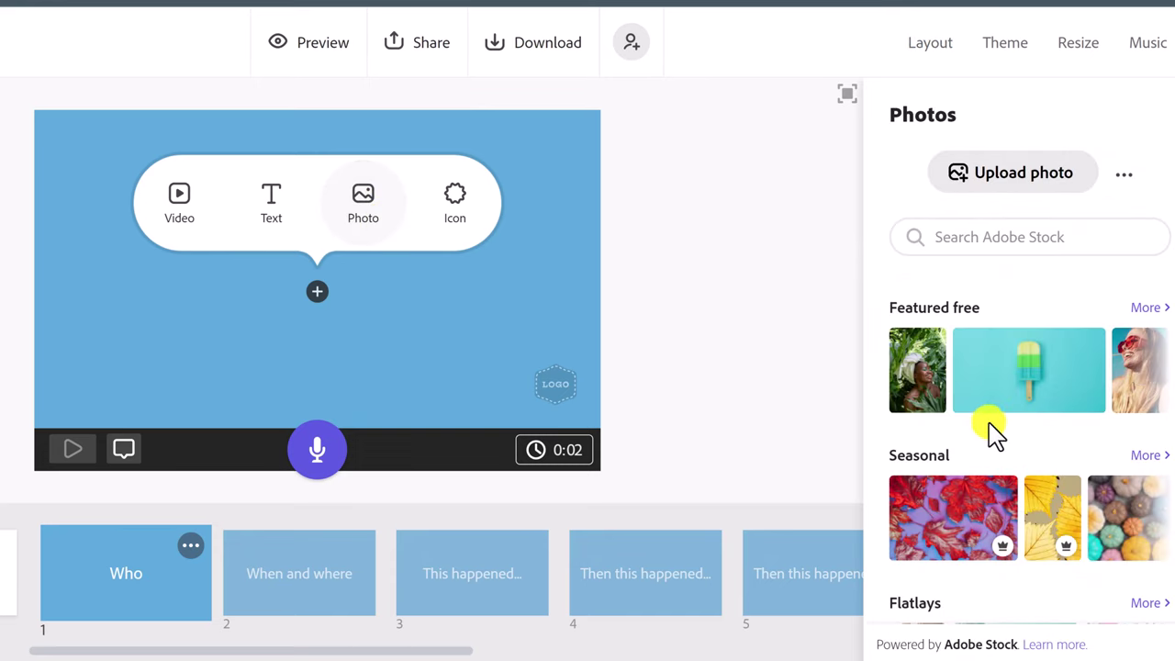
pyautogui.scroll(-3, 989, 440)
pyautogui.scroll(3, 986, 428)
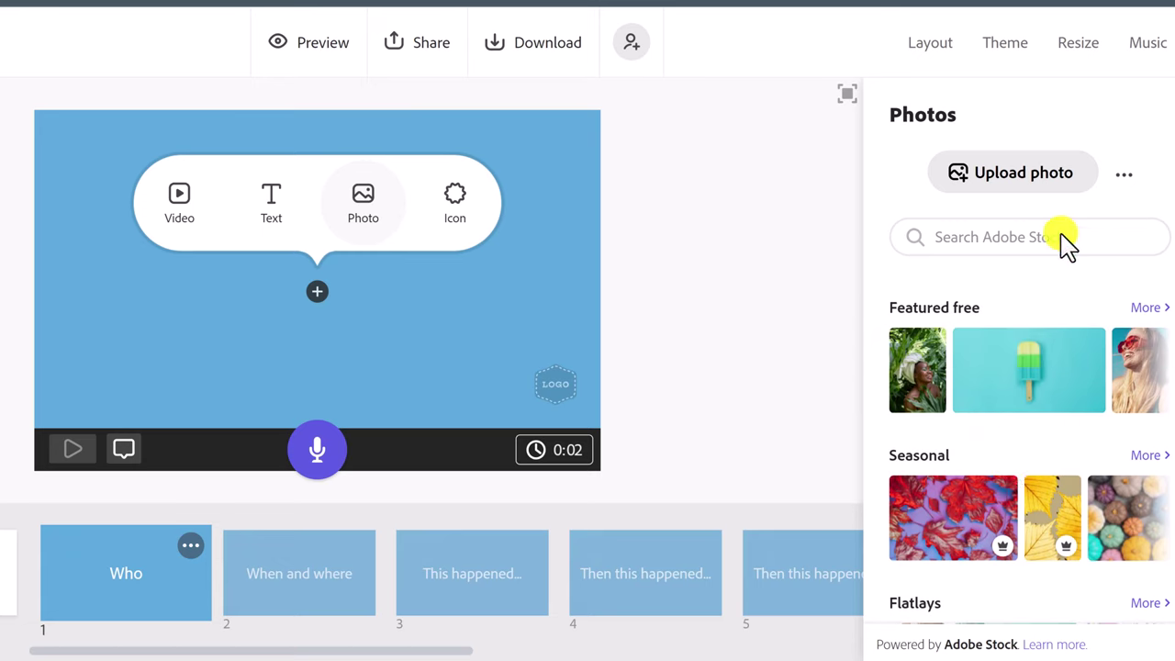
pyautogui.click(1123, 176)
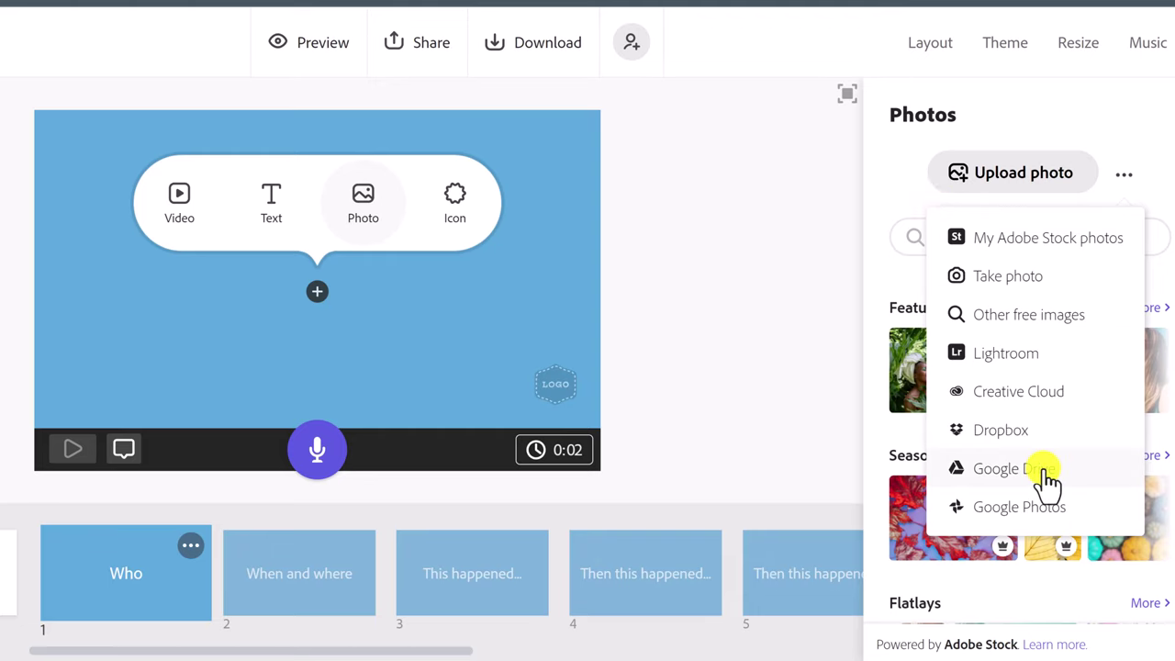
pyautogui.click(892, 154)
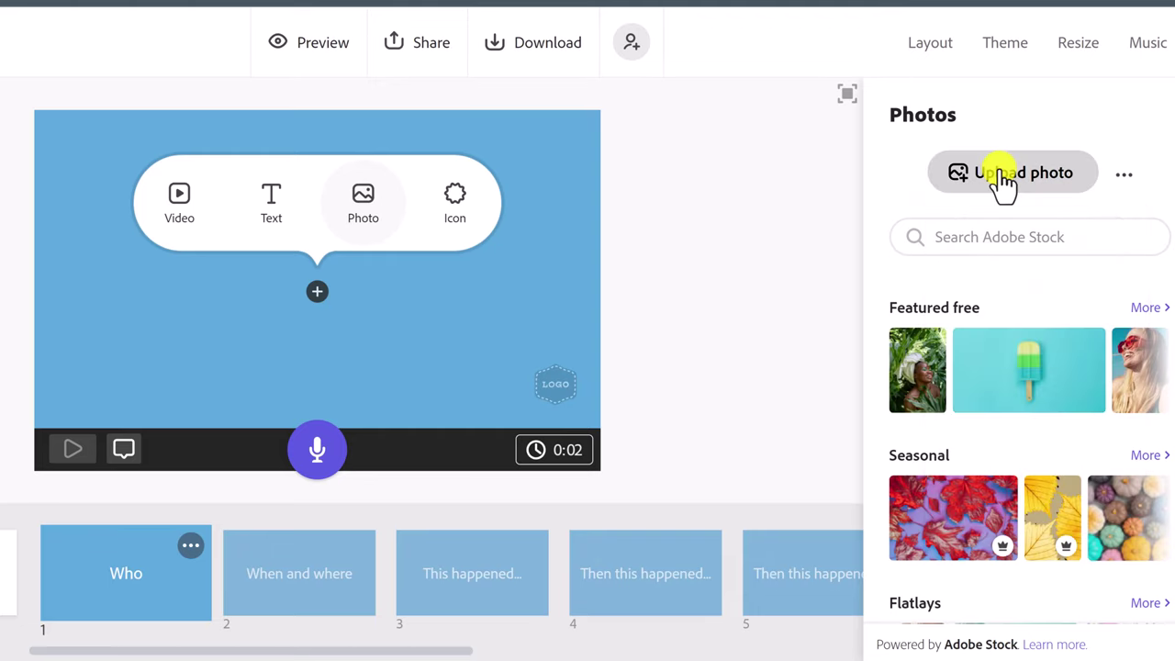
pyautogui.click(1005, 176)
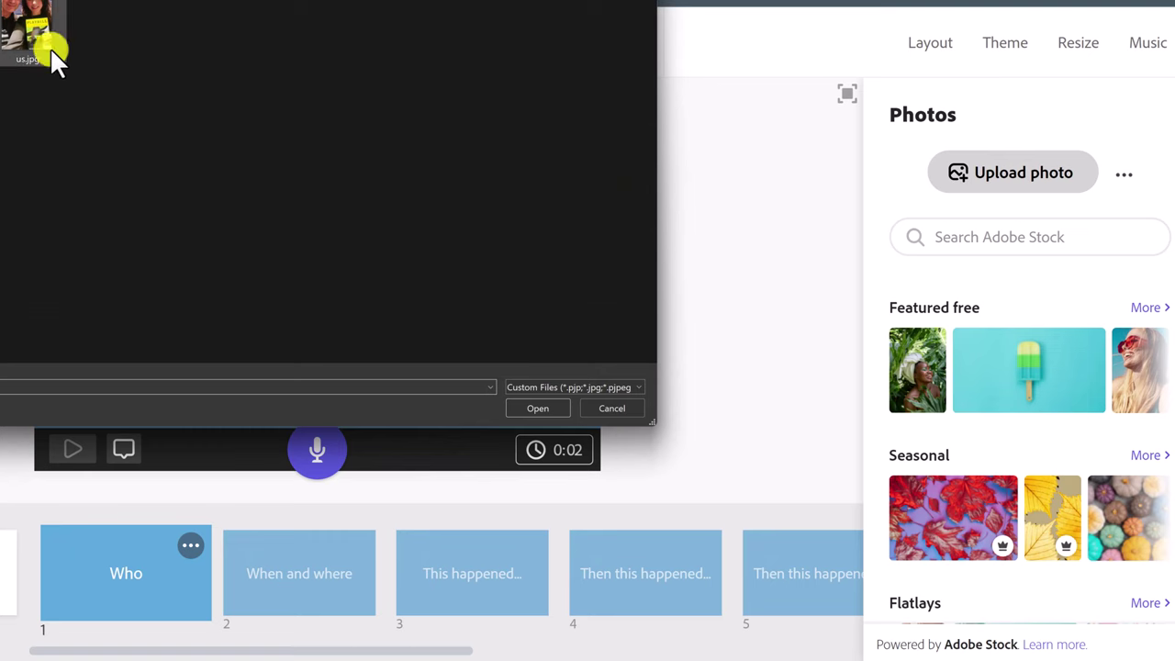
pyautogui.doubleClick(31, 32)
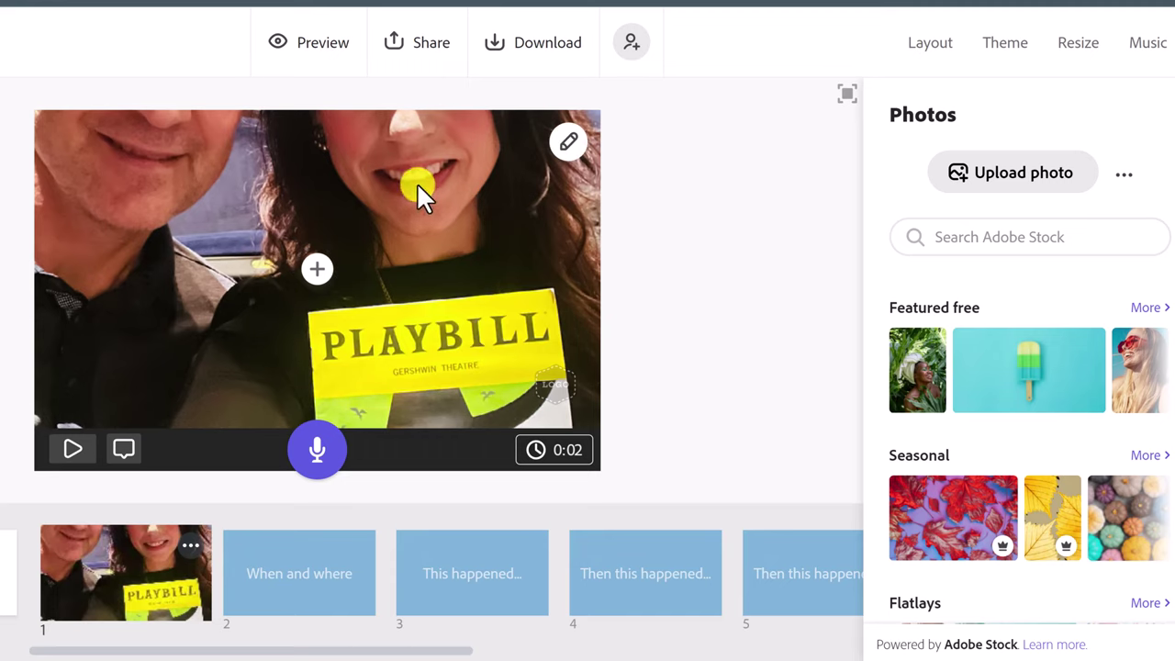
# Step: Zoom the photo on the first slide out by two increments so that both faces fit
pyautogui.click(565, 147)
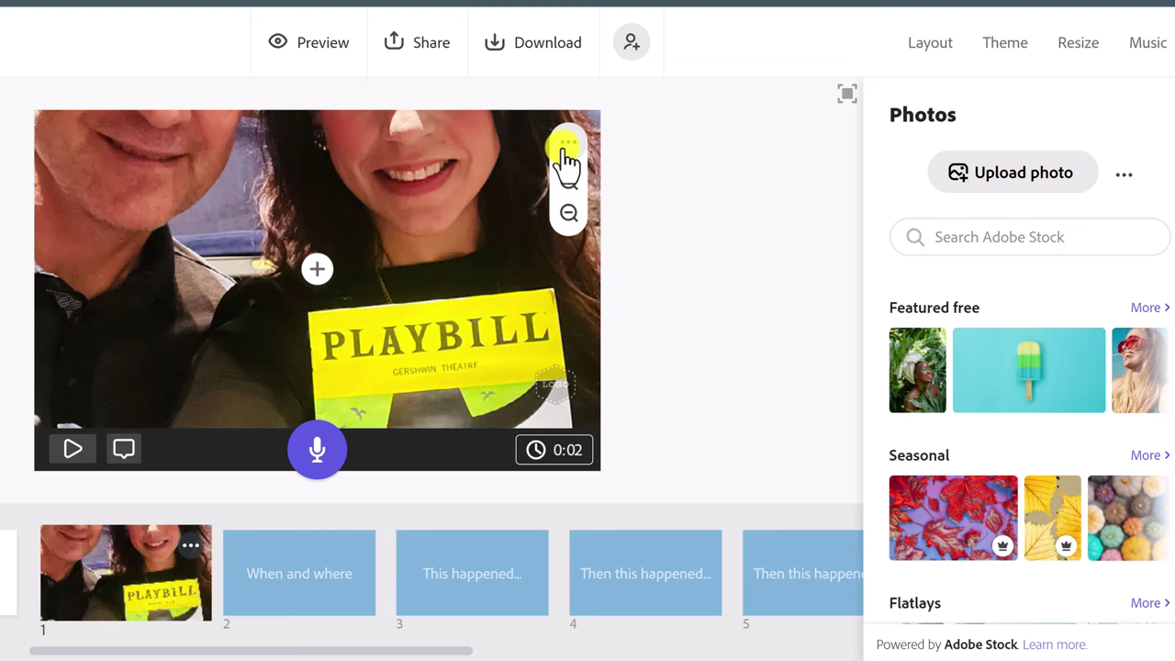
pyautogui.click(569, 216)
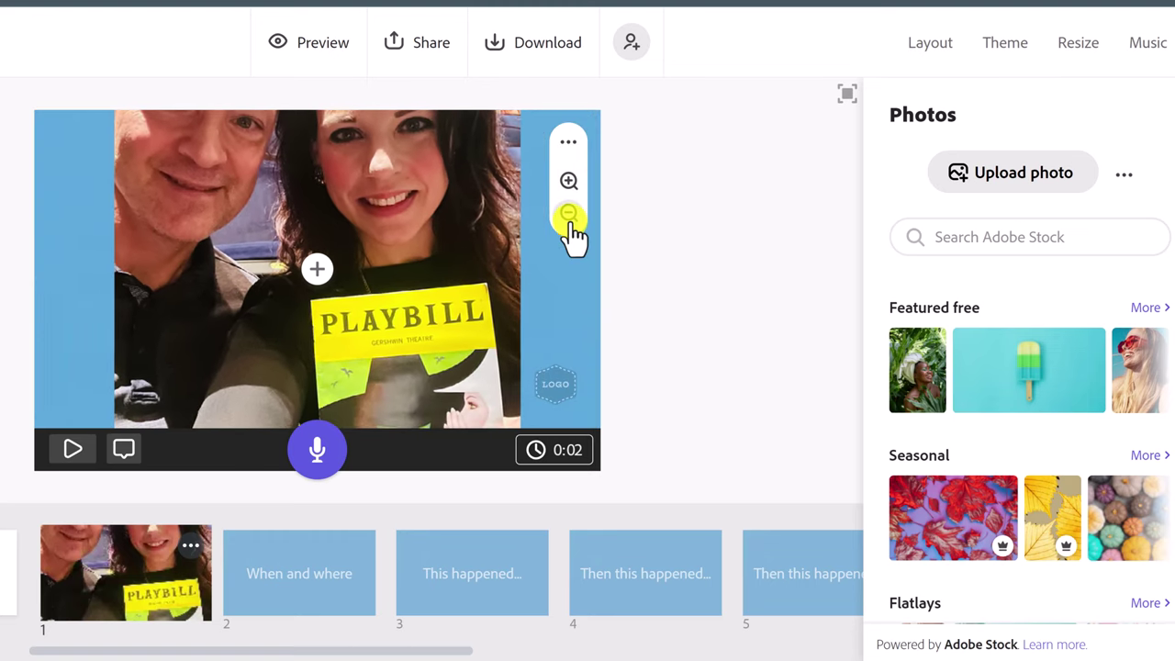
pyautogui.click(569, 217)
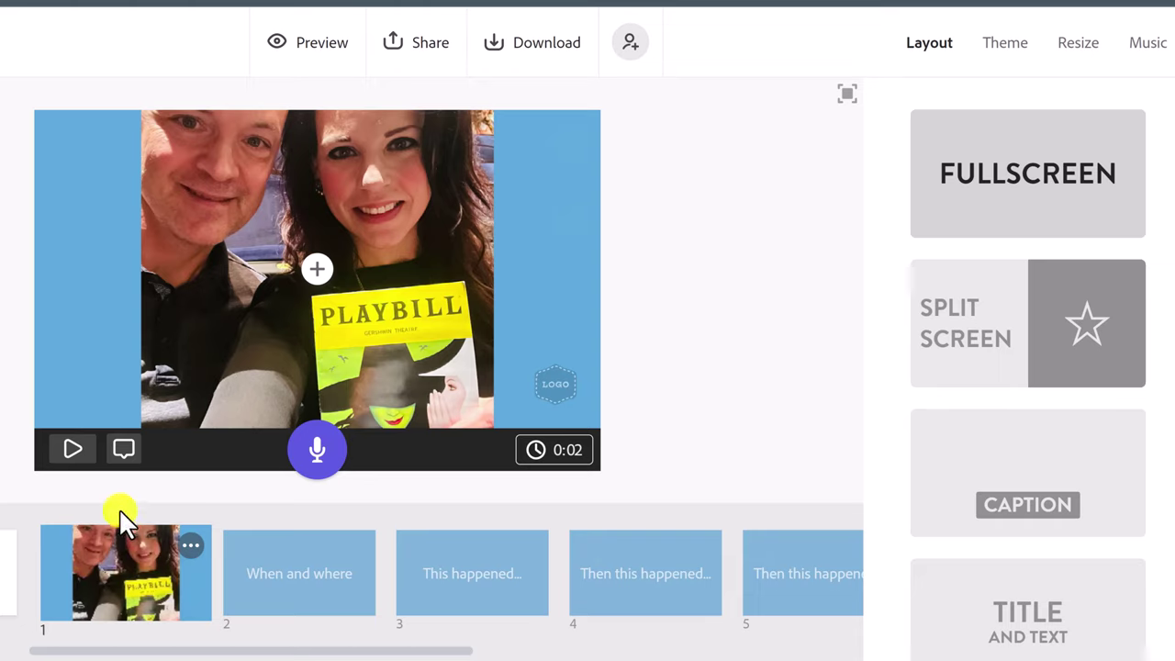
# Step: Play the first slide, set its duration to 4 seconds and play it again
pyautogui.click(70, 450)
pyautogui.click(571, 451)
pyautogui.click(571, 452)
pyautogui.click(571, 452)
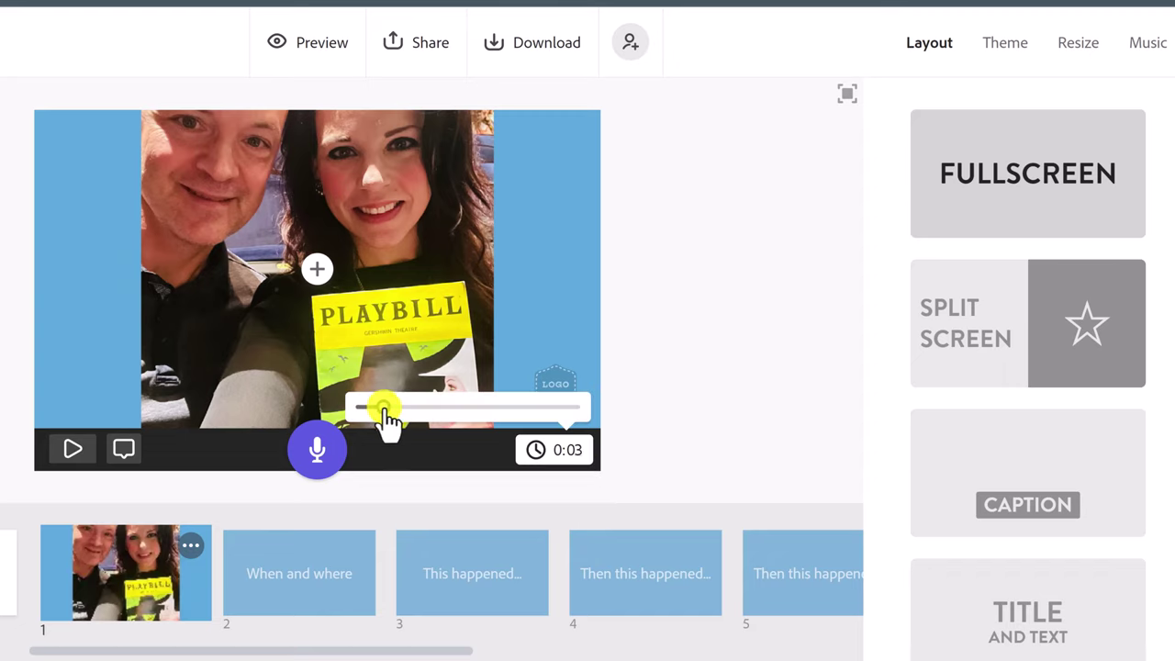
pyautogui.moveTo(384, 411); pyautogui.dragTo(389, 413)
pyautogui.click(73, 449)
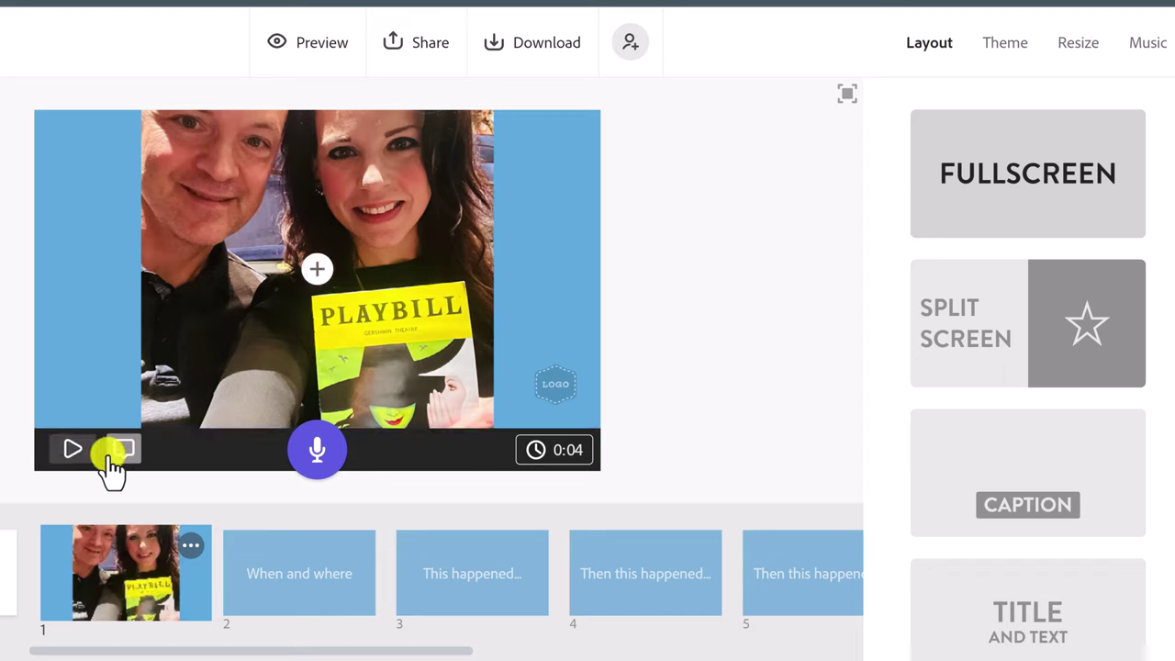
# Step: Add the text "Us" to the first slide and move it to the bottom centre of the photo
pyautogui.click(318, 268)
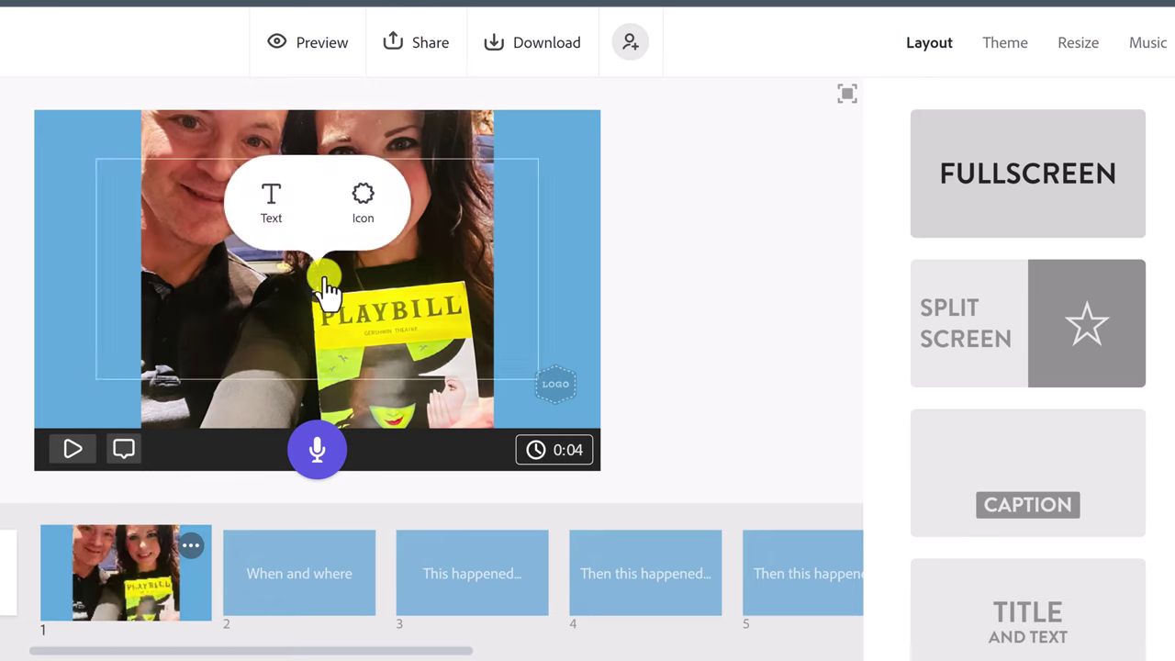
pyautogui.click(278, 202)
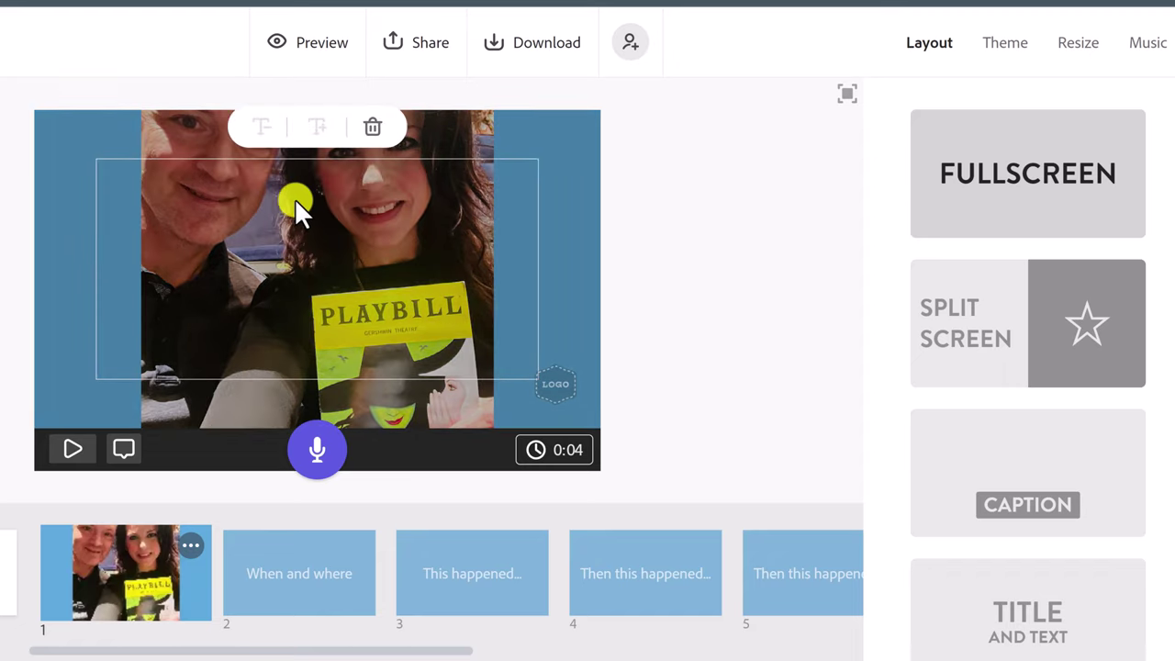
pyautogui.write('Us')
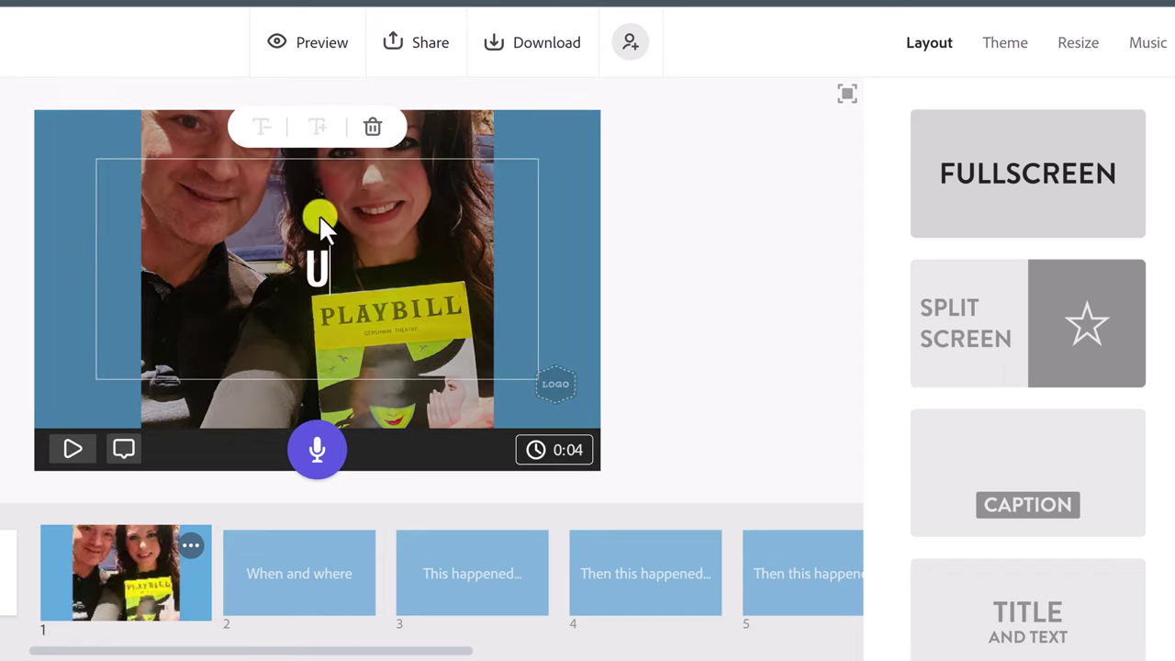
pyautogui.click(14, 333)
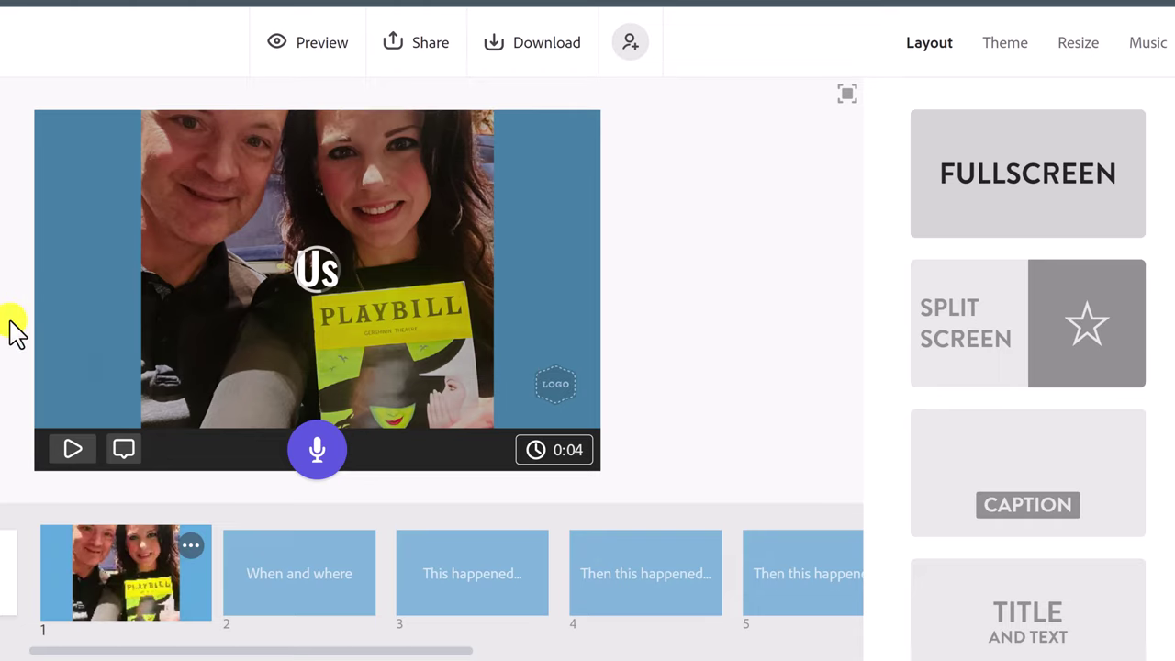
pyautogui.moveTo(305, 280); pyautogui.dragTo(314, 405)
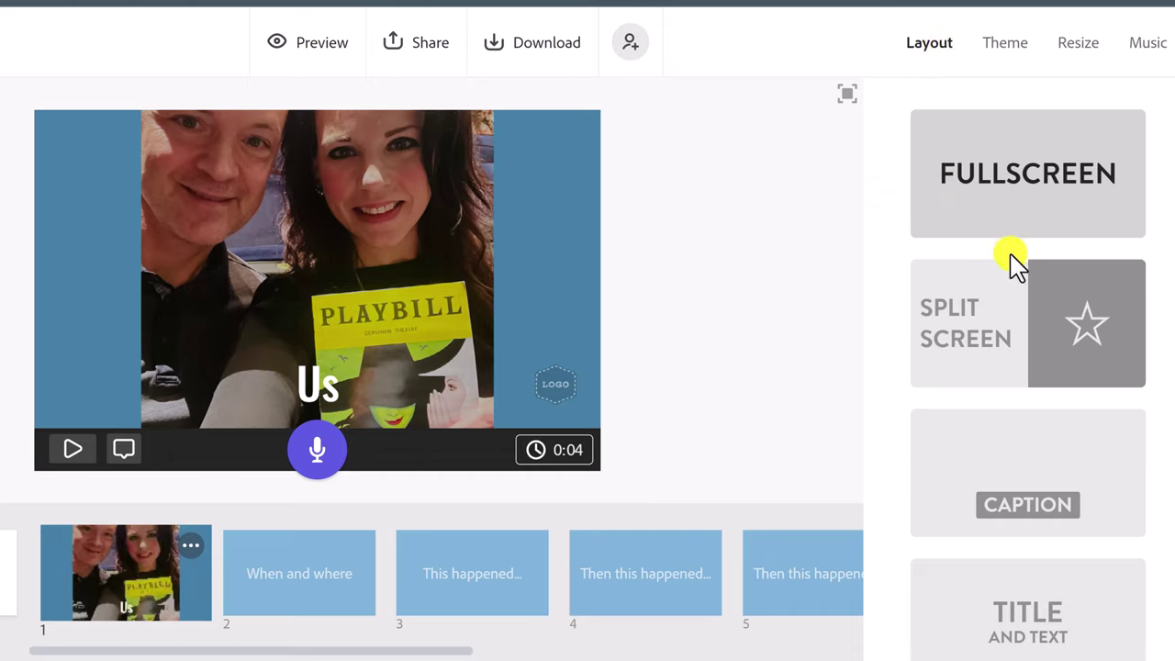
# Step: Look through the slide layouts and apply Caption to the first slide
pyautogui.scroll(-1, 1006, 267)
pyautogui.scroll(1, 1044, 391)
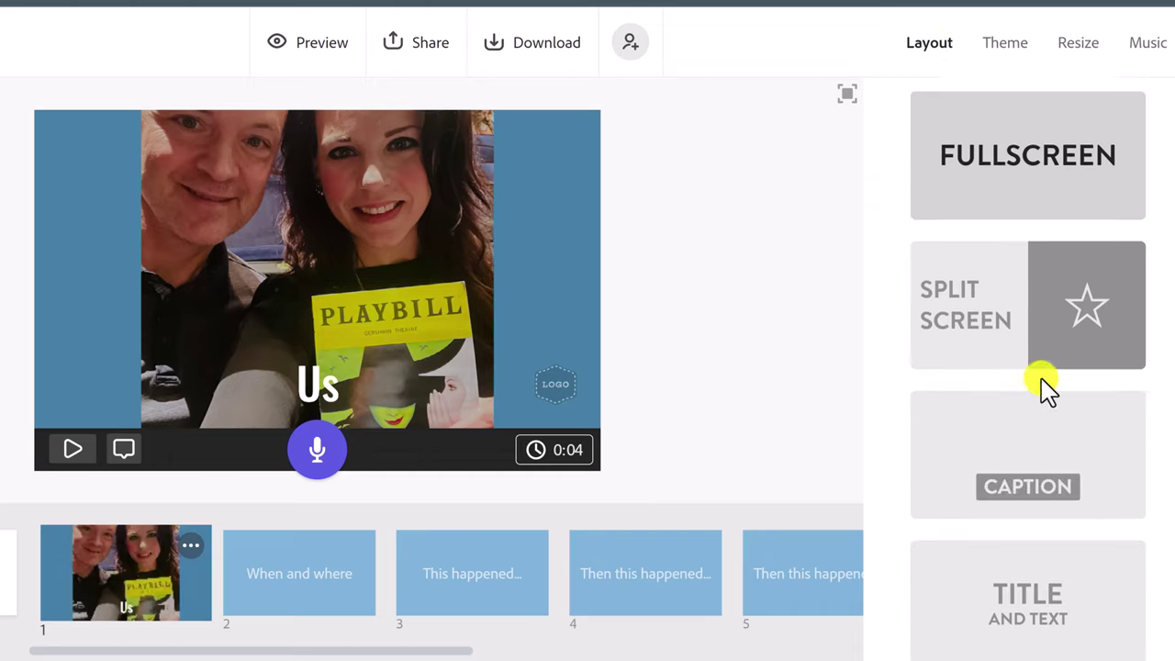
pyautogui.scroll(-1, 1000, 275)
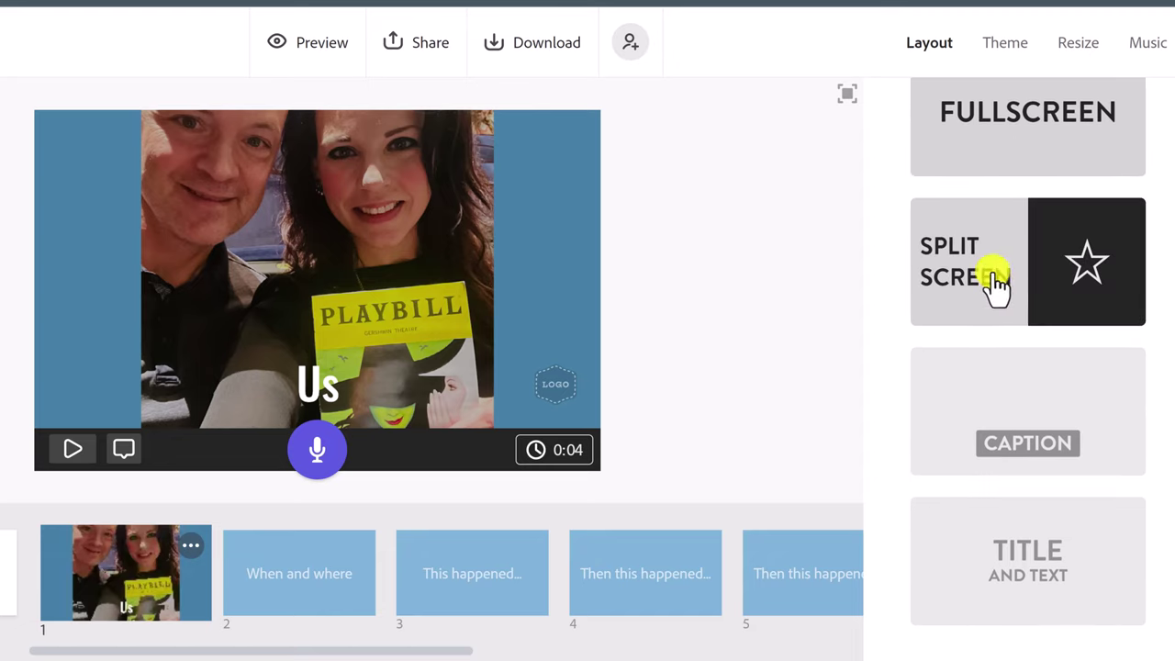
pyautogui.click(998, 411)
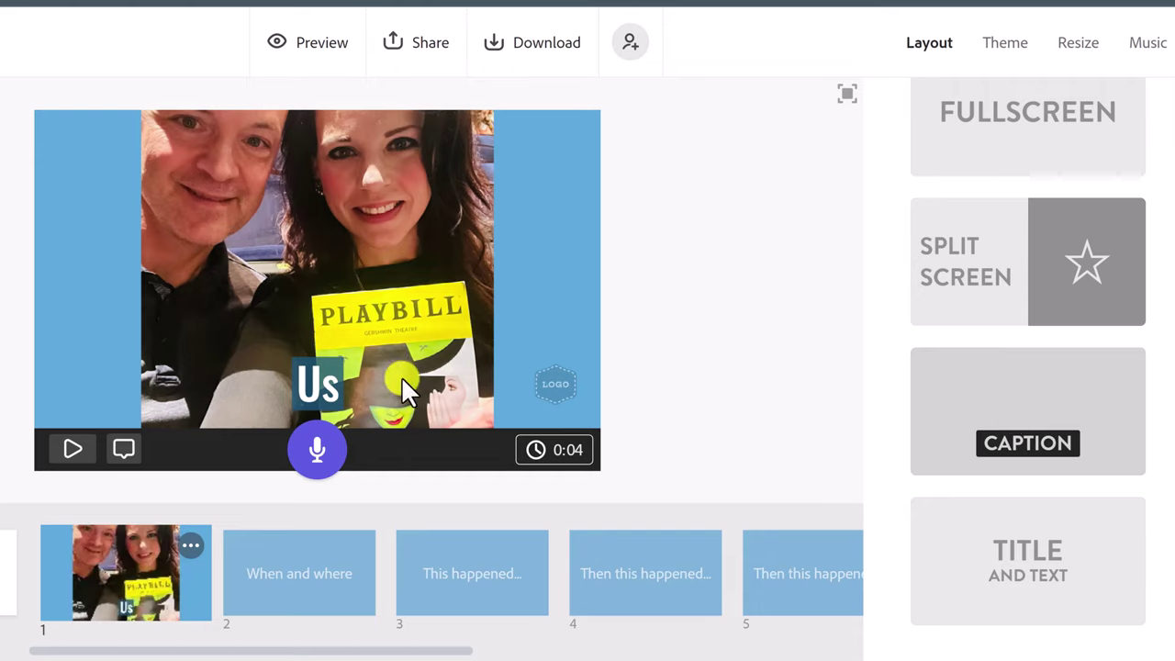
# Step: Enlarge the Us caption by one increment, and try the Split Screen layout before restoring Caption
pyautogui.click(330, 358)
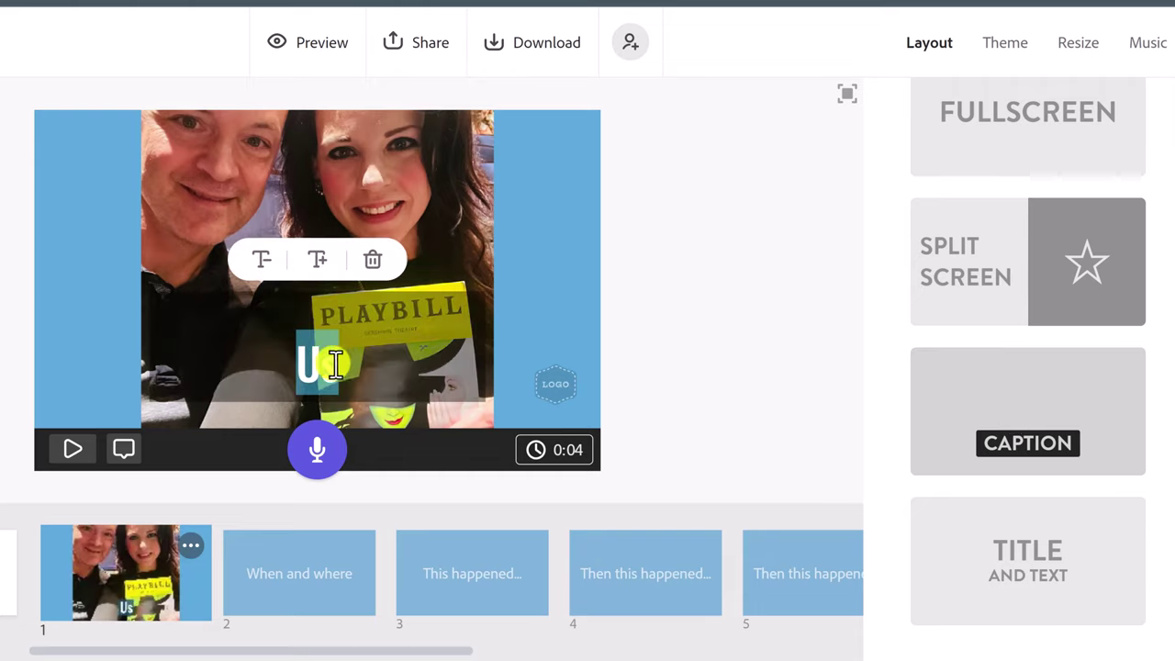
pyautogui.click(321, 261)
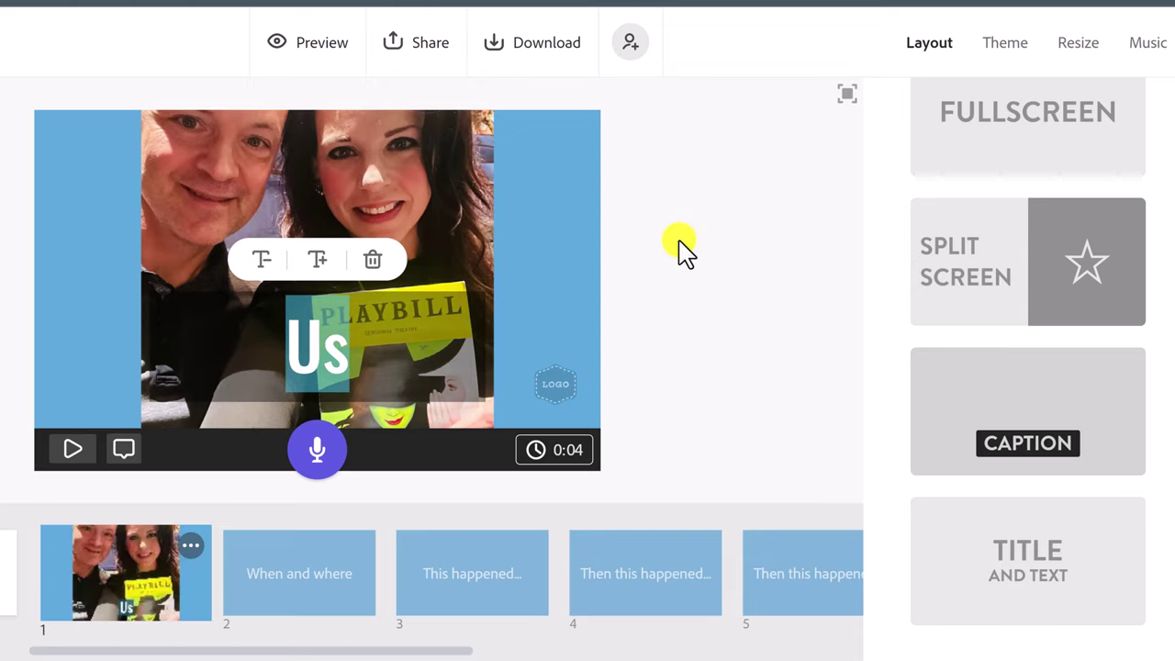
pyautogui.click(928, 315)
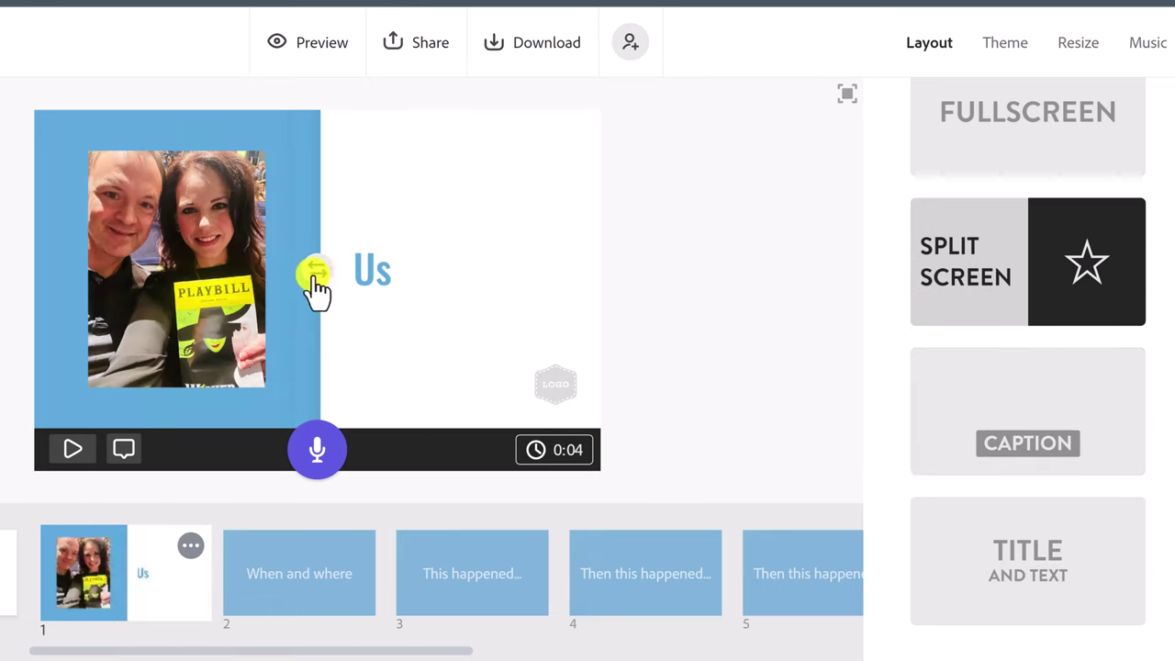
pyautogui.click(978, 429)
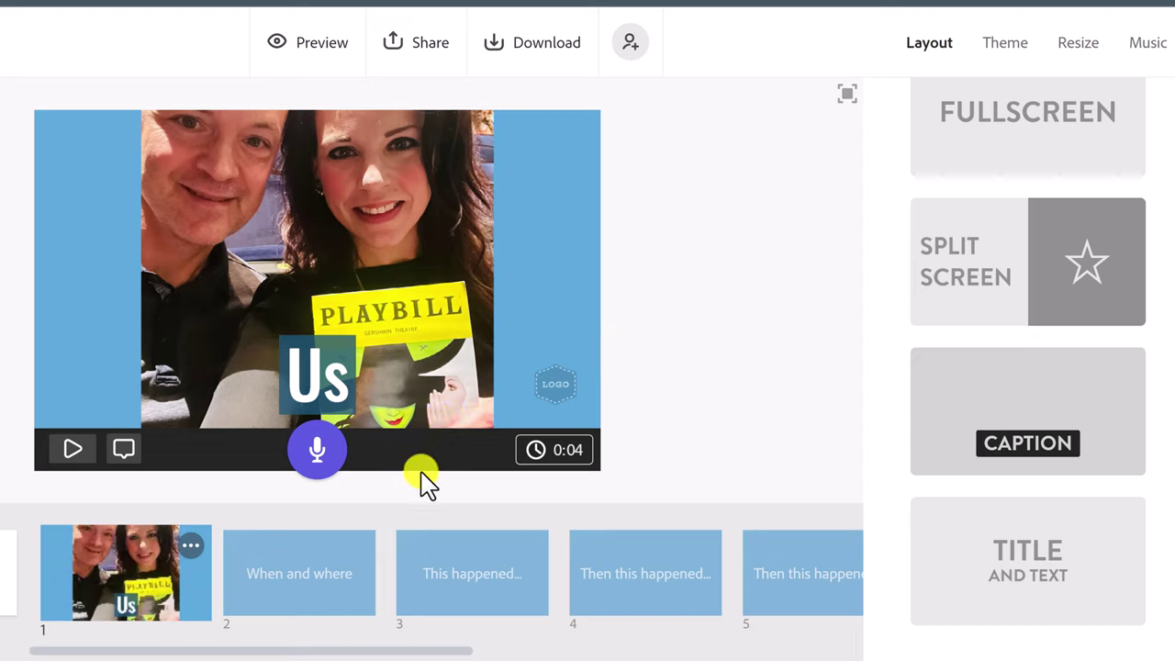
# Step: Search other free images for "New York" and add the street photo with the yellow taxi to the When and where slide
pyautogui.click(310, 556)
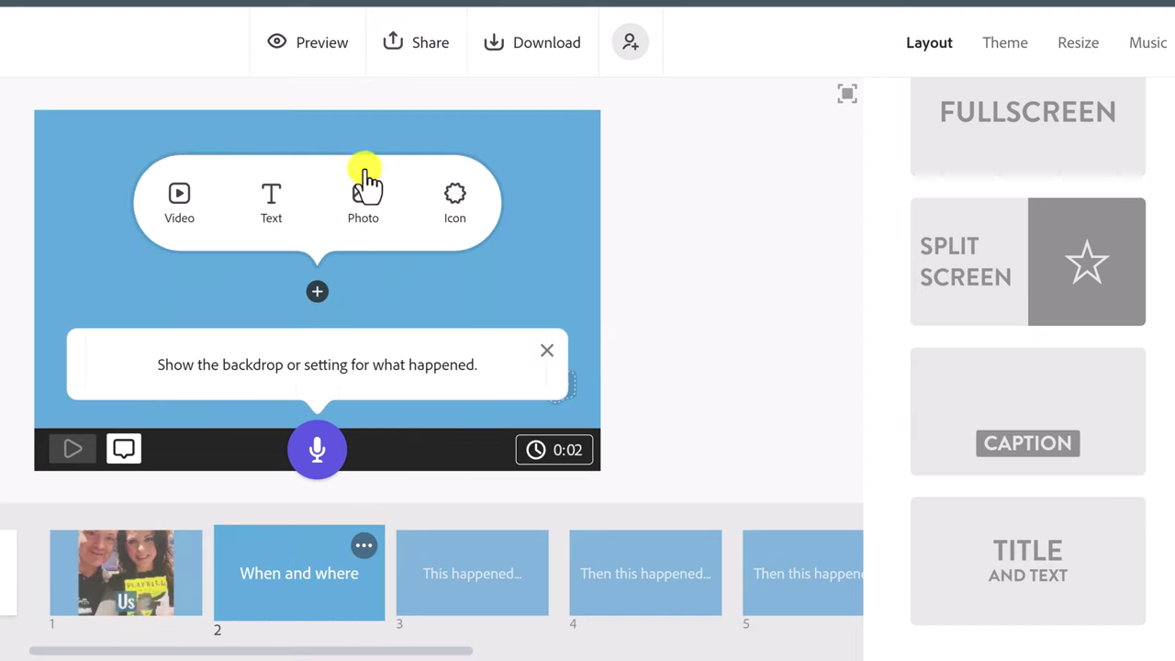
pyautogui.click(364, 198)
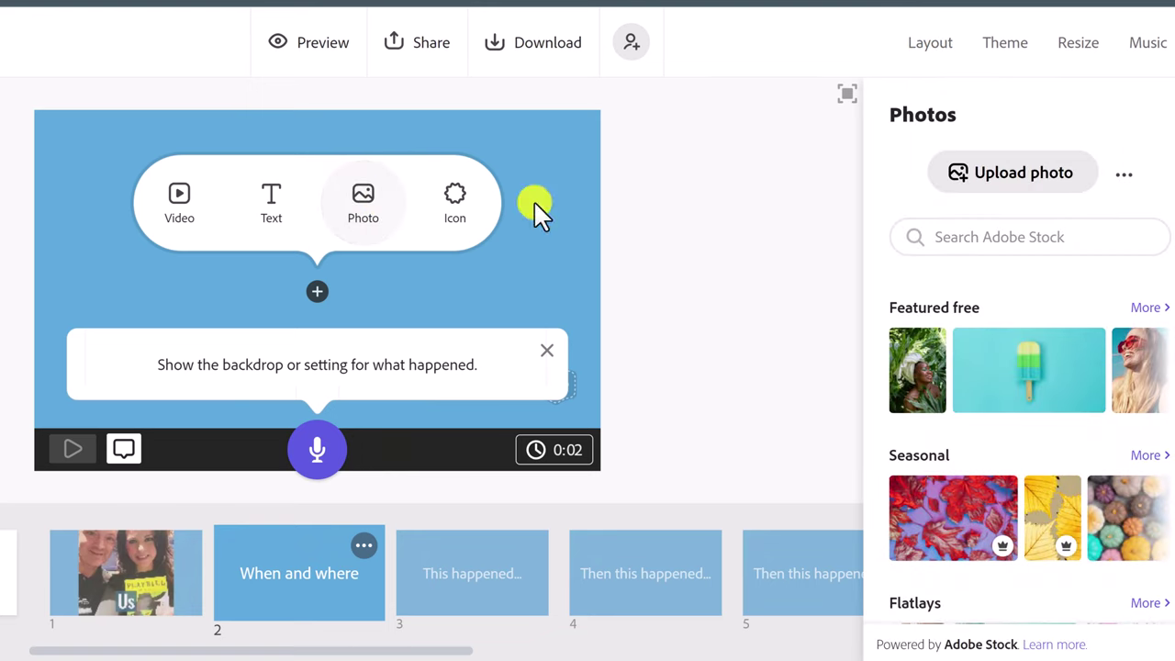
pyautogui.click(1124, 176)
pyautogui.click(1024, 322)
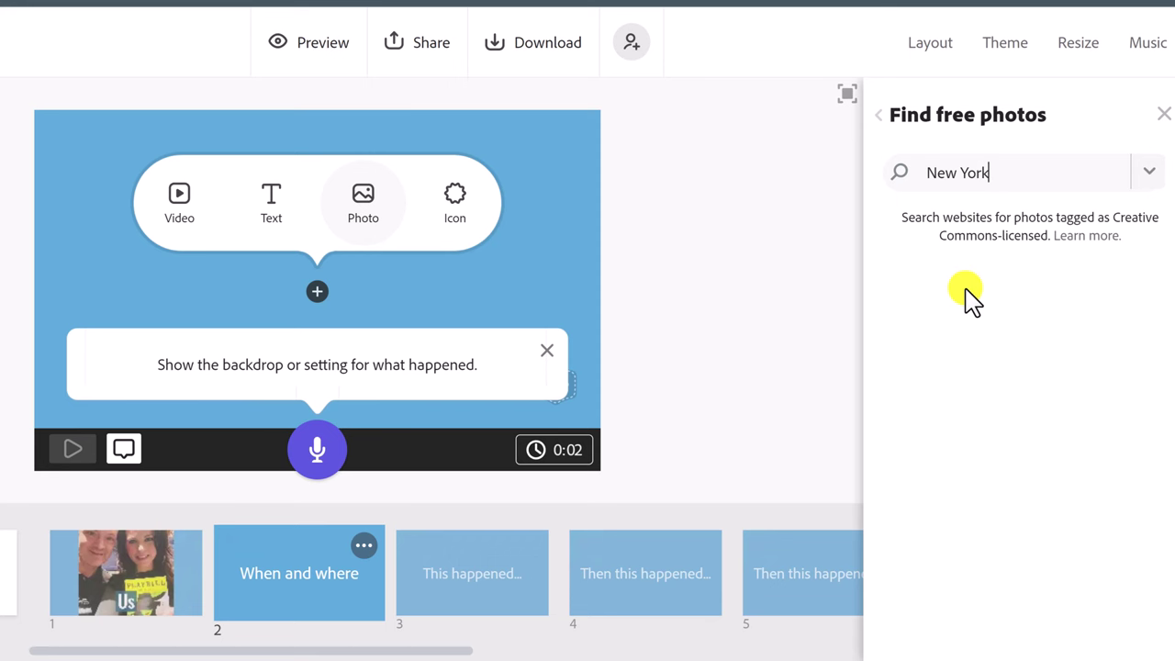
pyautogui.press('Return')
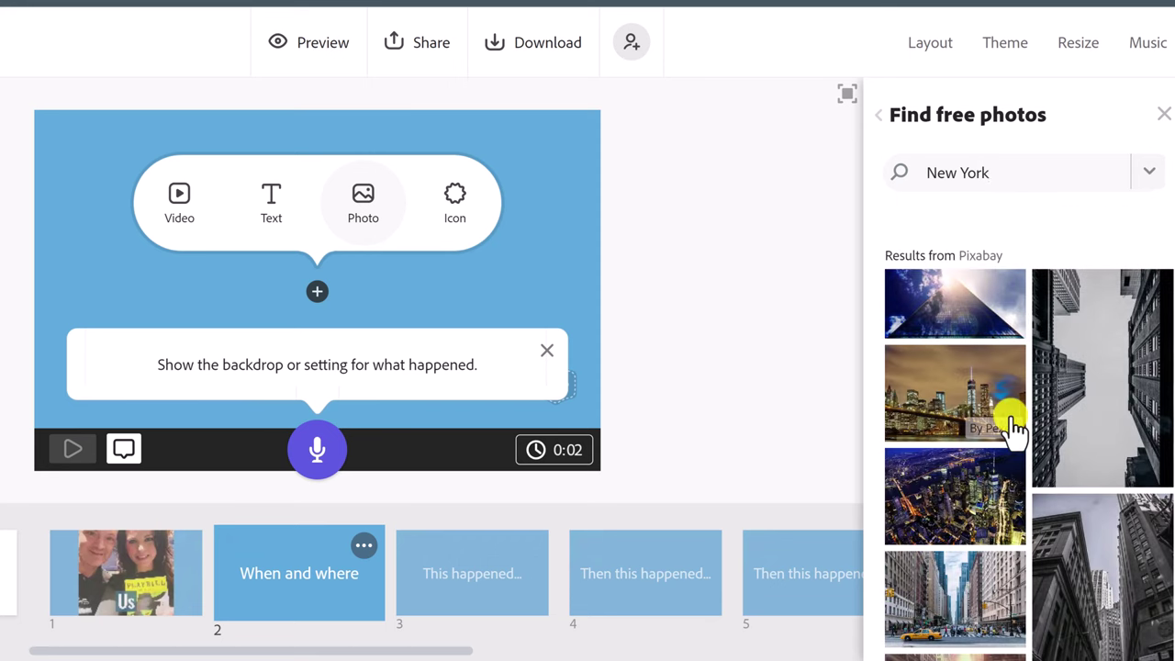
pyautogui.scroll(-3, 1014, 427)
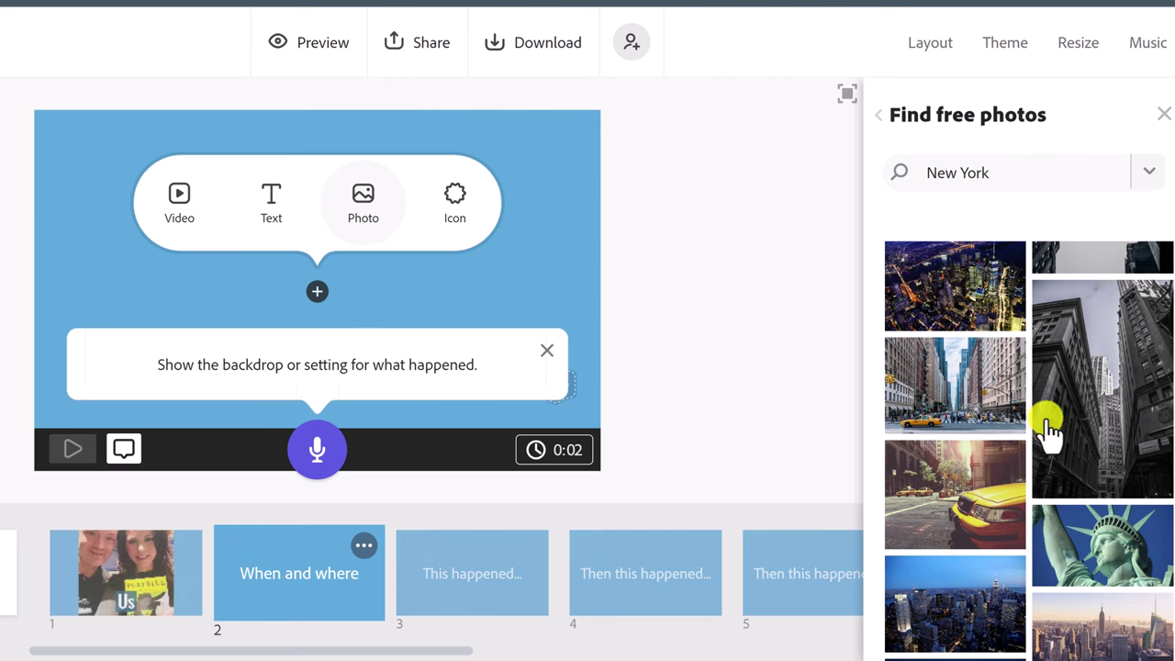
pyautogui.click(976, 399)
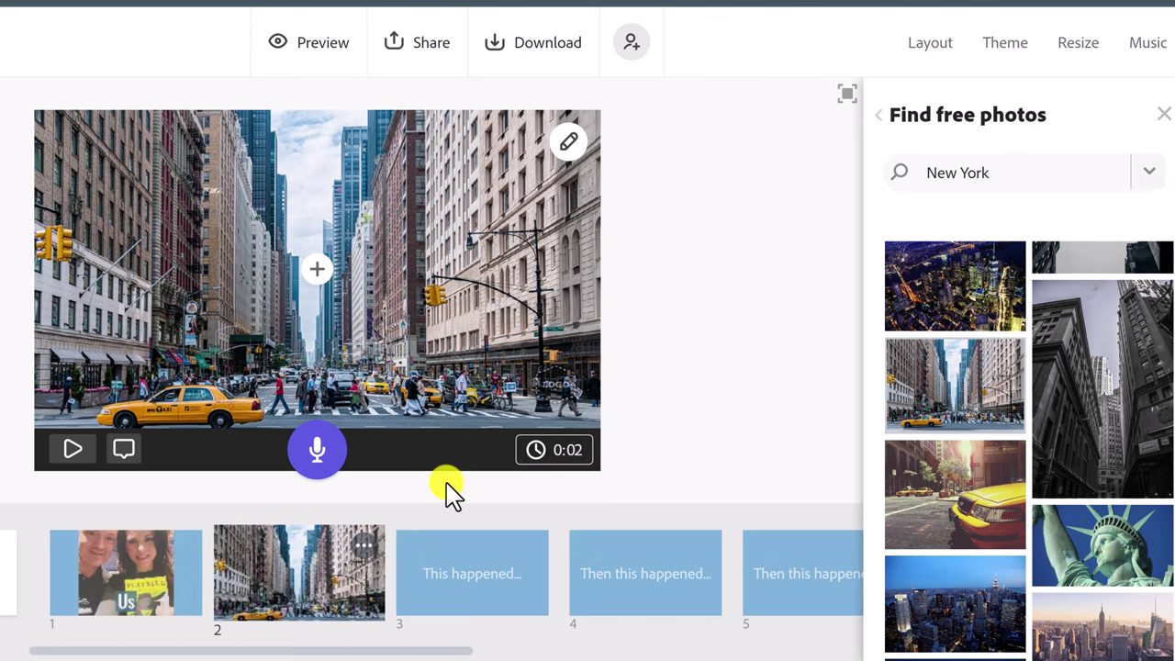
# Step: Allow microphone access, record a voice narration on the first slide, and play the slide back
pyautogui.click(196, 571)
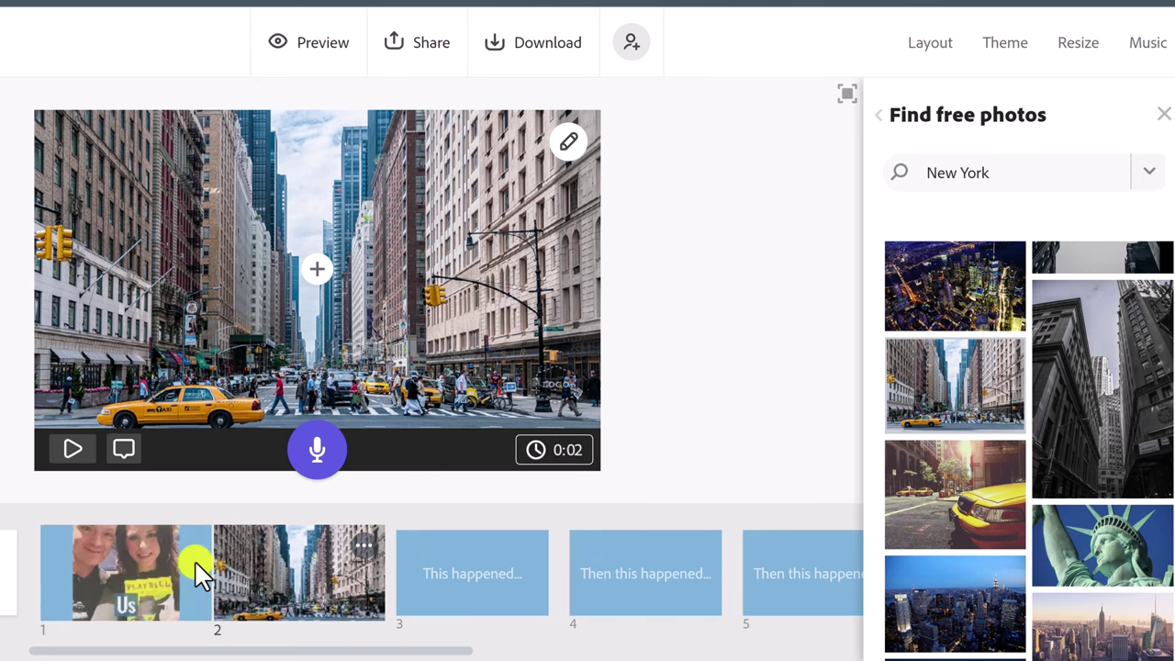
pyautogui.click(319, 459)
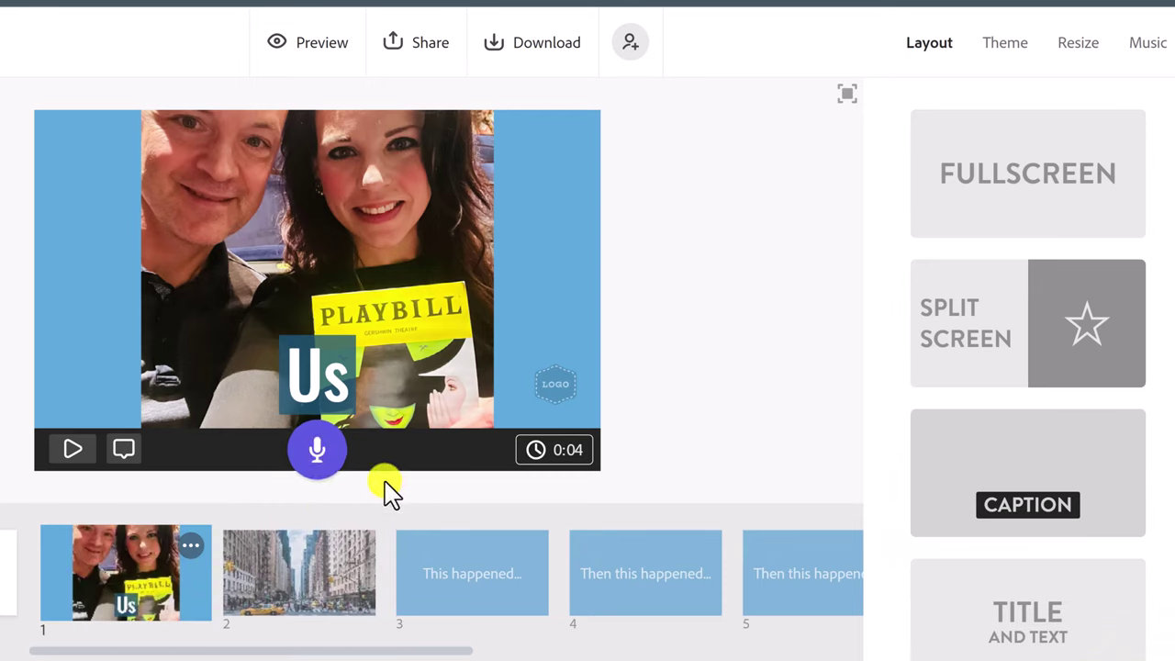
pyautogui.click(312, 459)
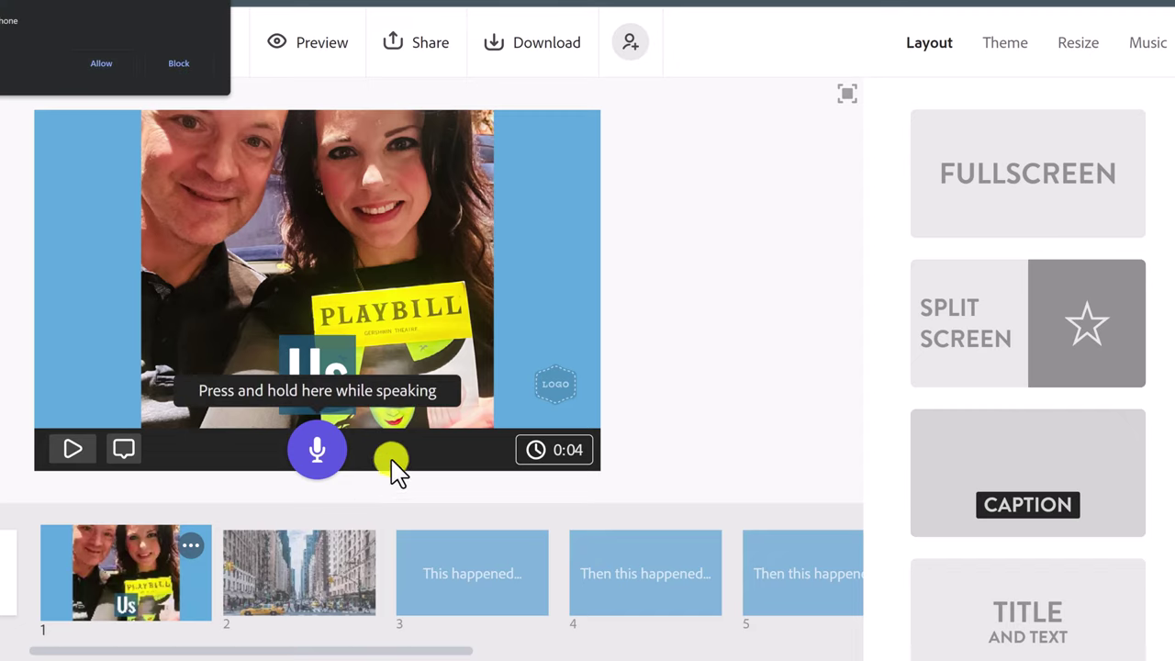
pyautogui.click(101, 65)
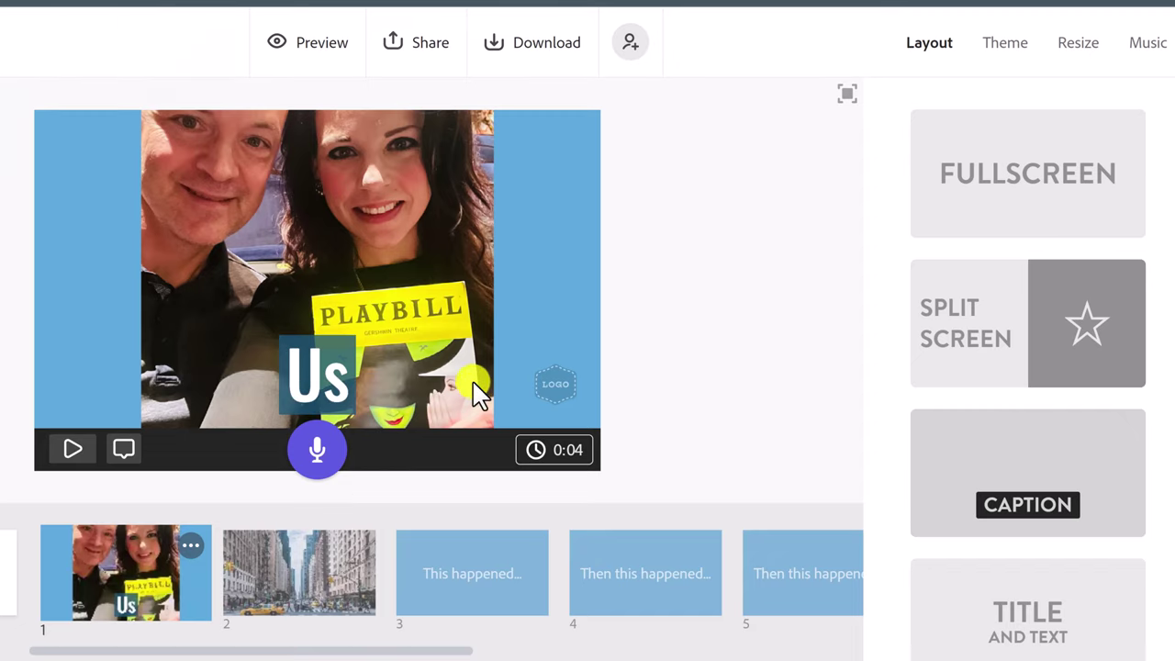
pyautogui.click(320, 459)
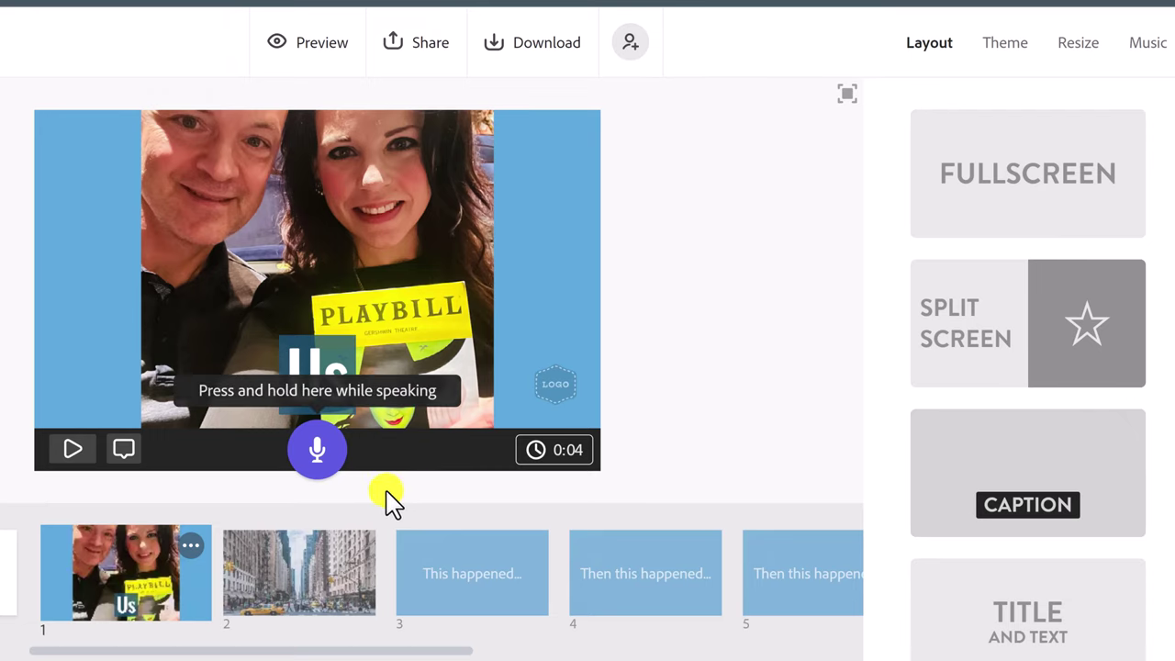
pyautogui.click(323, 472)
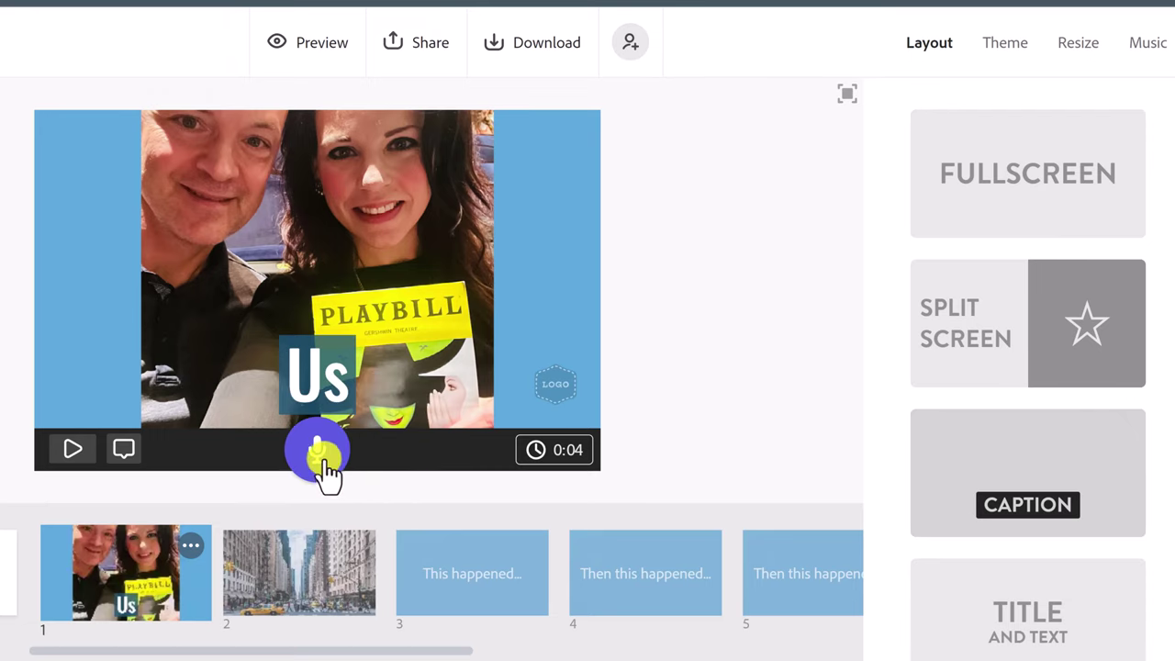
pyautogui.moveTo(323, 472); pyautogui.dragTo(325, 475)
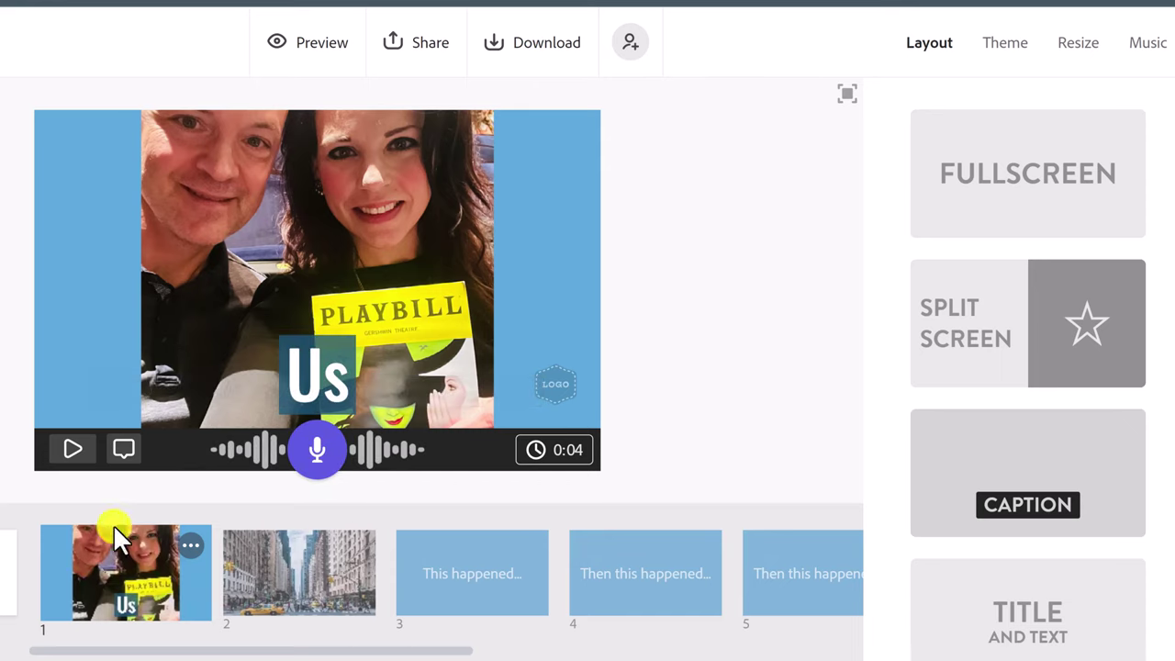
pyautogui.click(72, 448)
# Step: Change the video's background music to Highway and play the first slide with it
pyautogui.click(1145, 48)
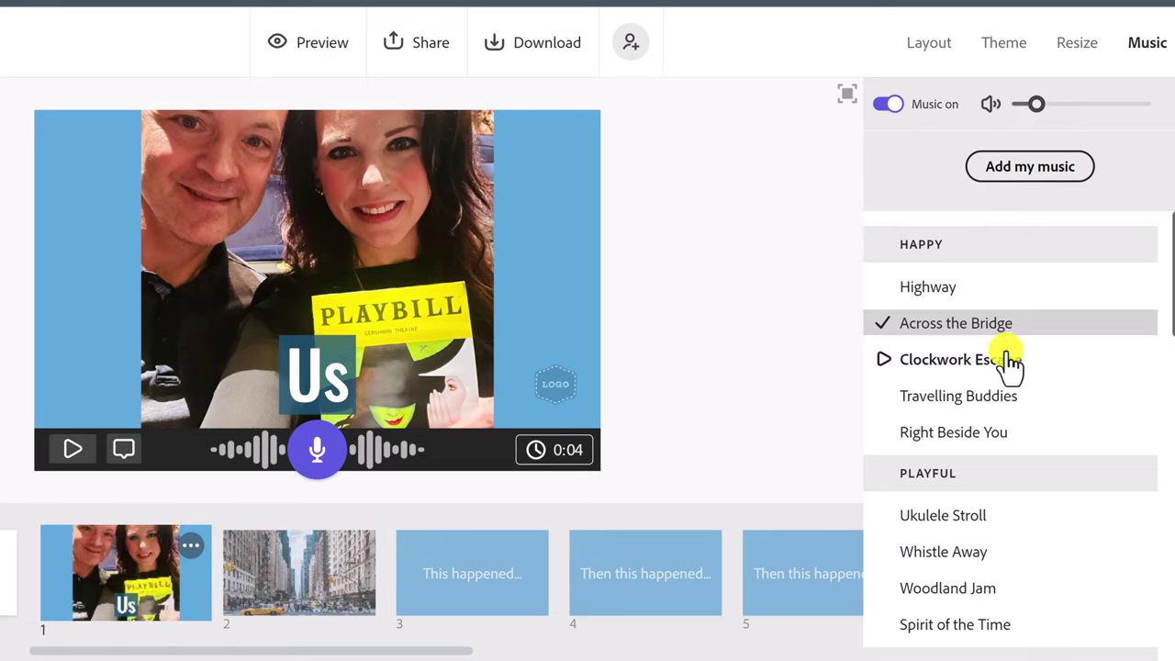
pyautogui.click(940, 299)
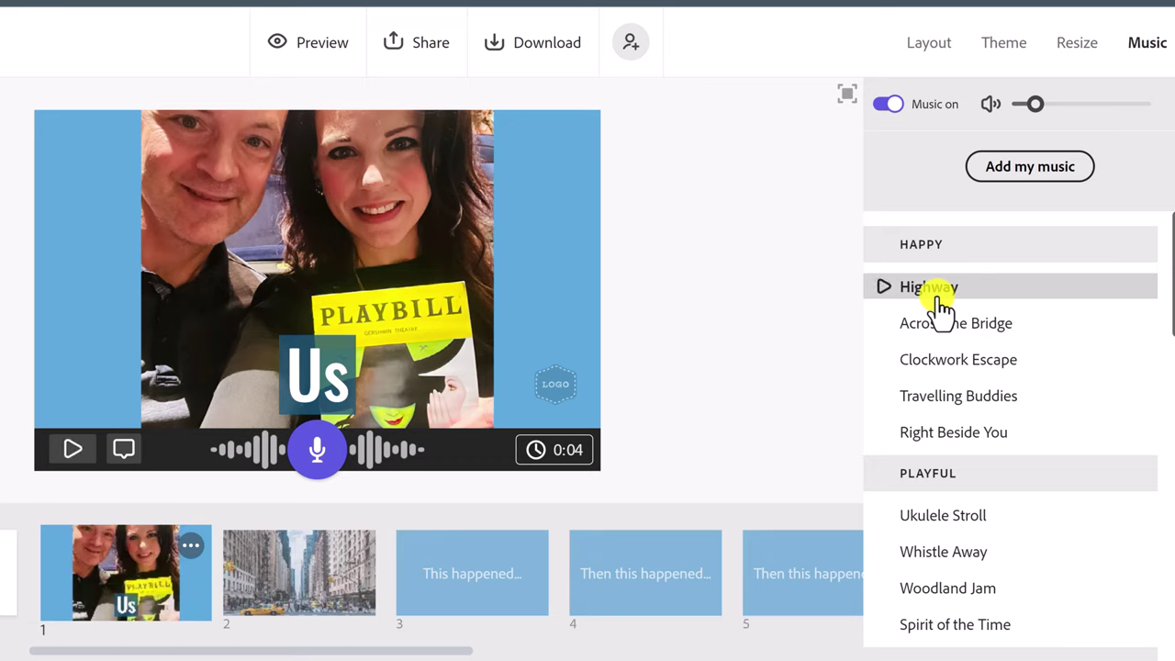
pyautogui.click(67, 451)
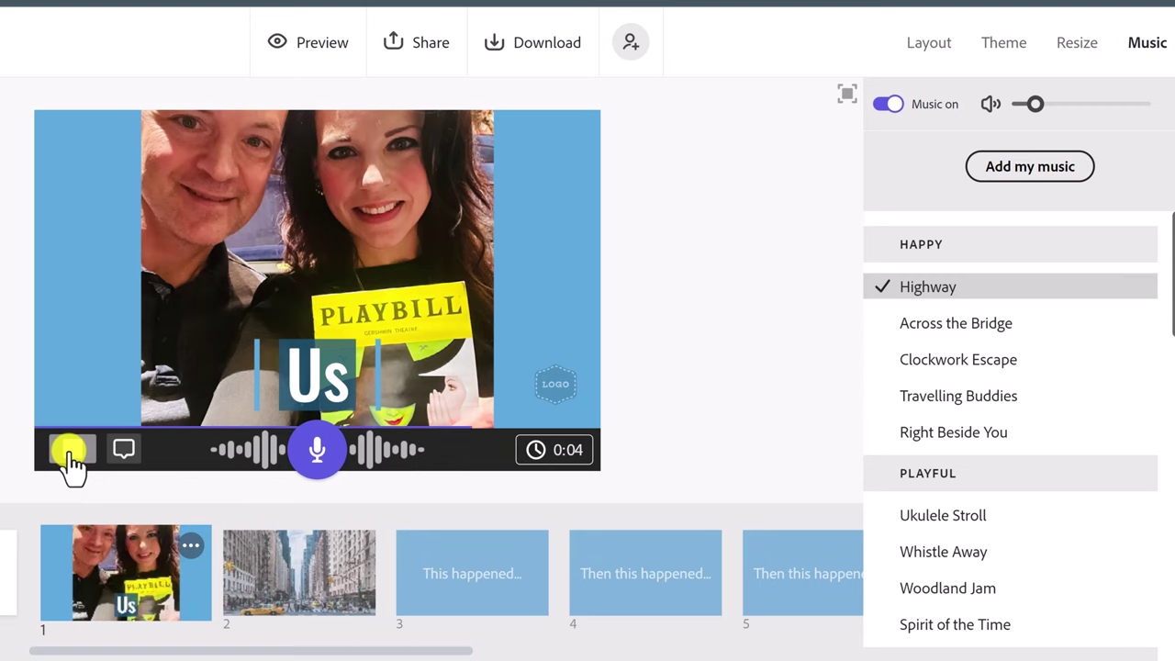
# Step: Try the Statement theme on the video in its purple colour variant
pyautogui.click(303, 578)
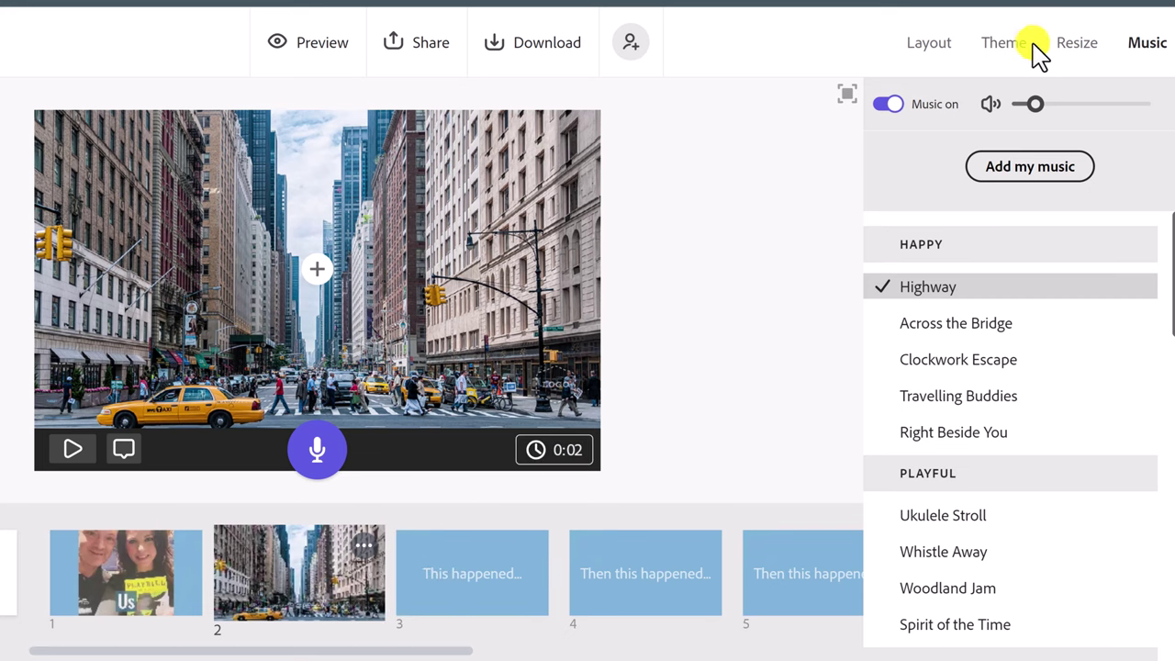
pyautogui.click(1004, 48)
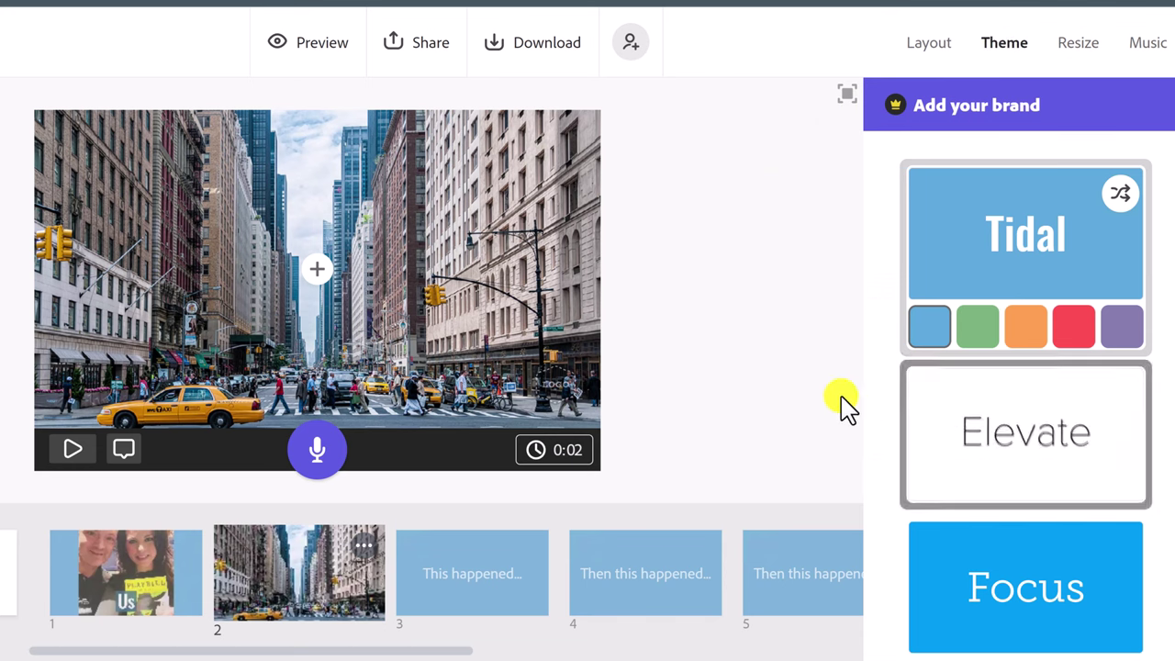
pyautogui.scroll(-6, 971, 367)
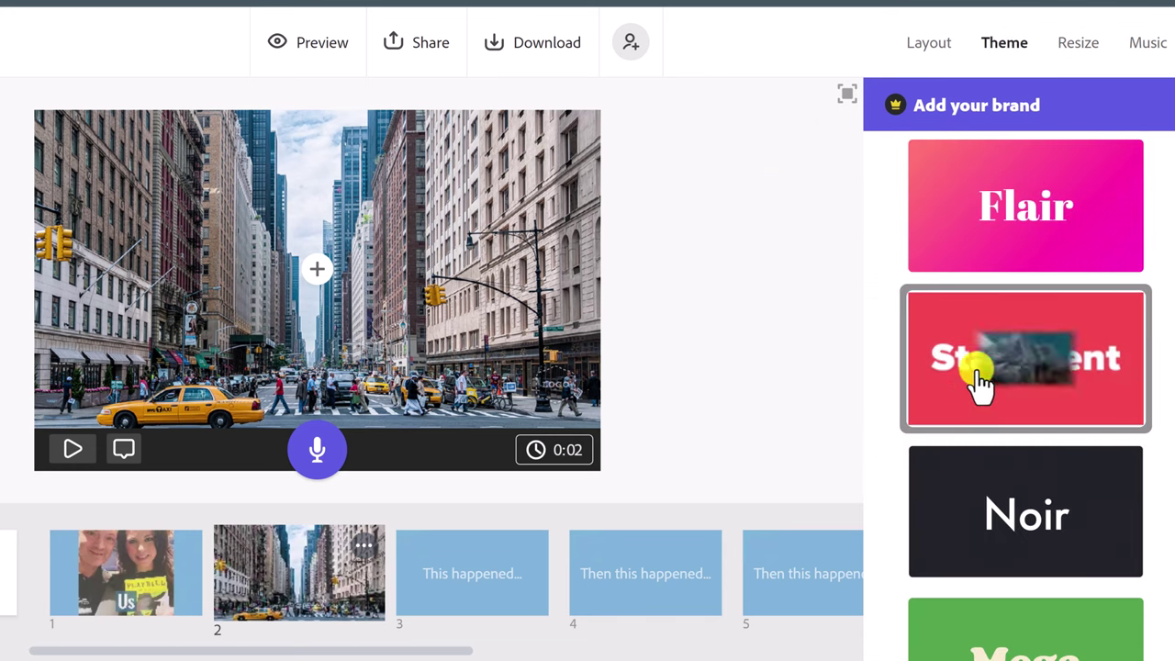
pyautogui.click(980, 393)
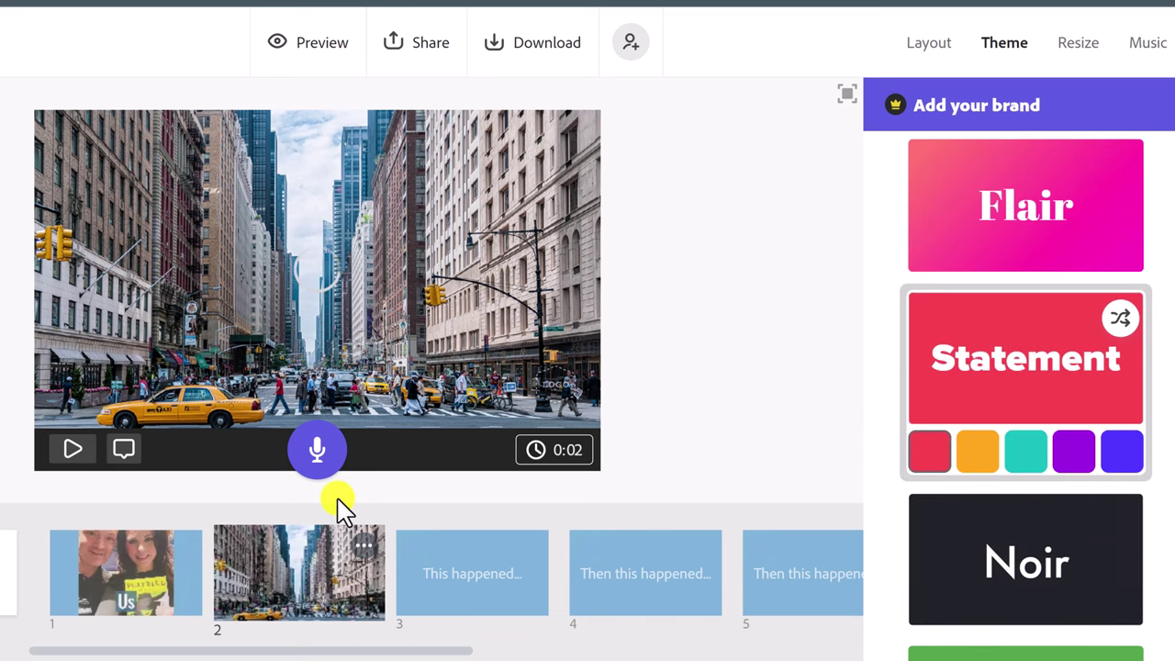
pyautogui.click(167, 595)
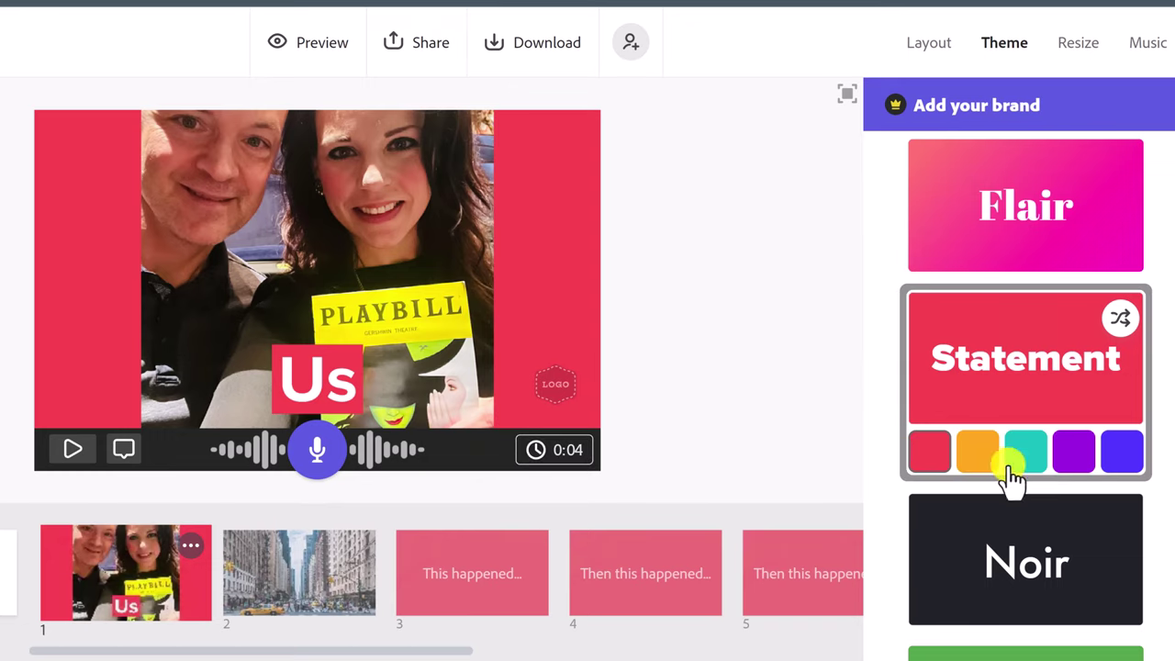
pyautogui.click(1081, 453)
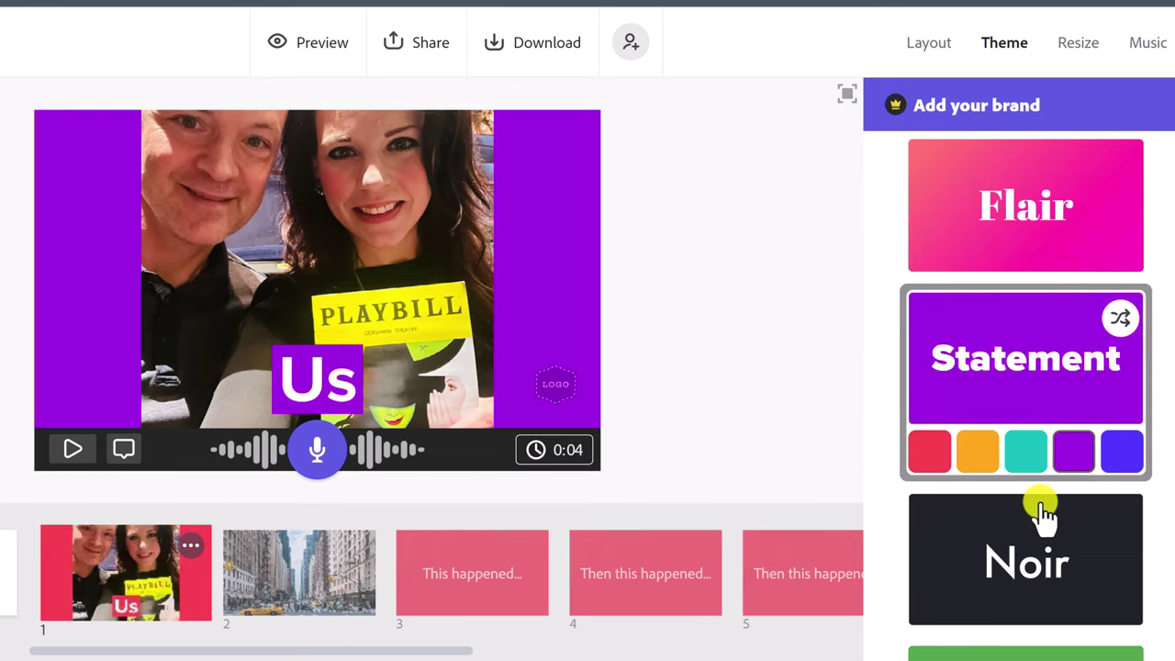
# Step: Apply the Mega theme to the video and view the available video size options
pyautogui.scroll(-3, 1038, 514)
pyautogui.click(1019, 595)
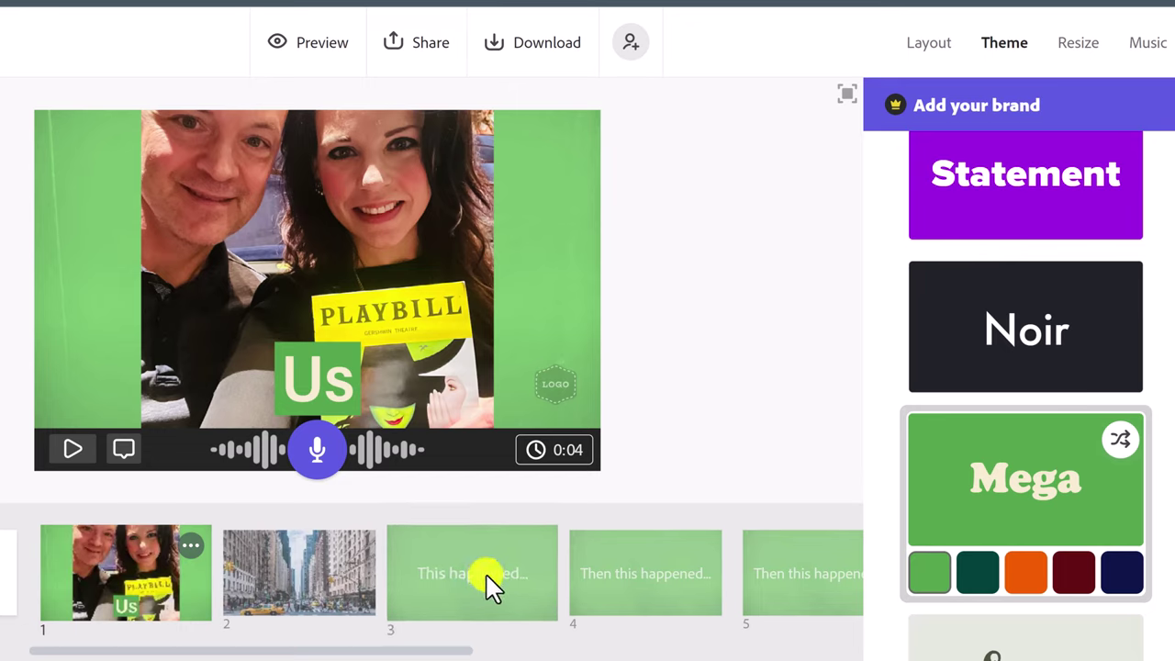
pyautogui.click(1072, 50)
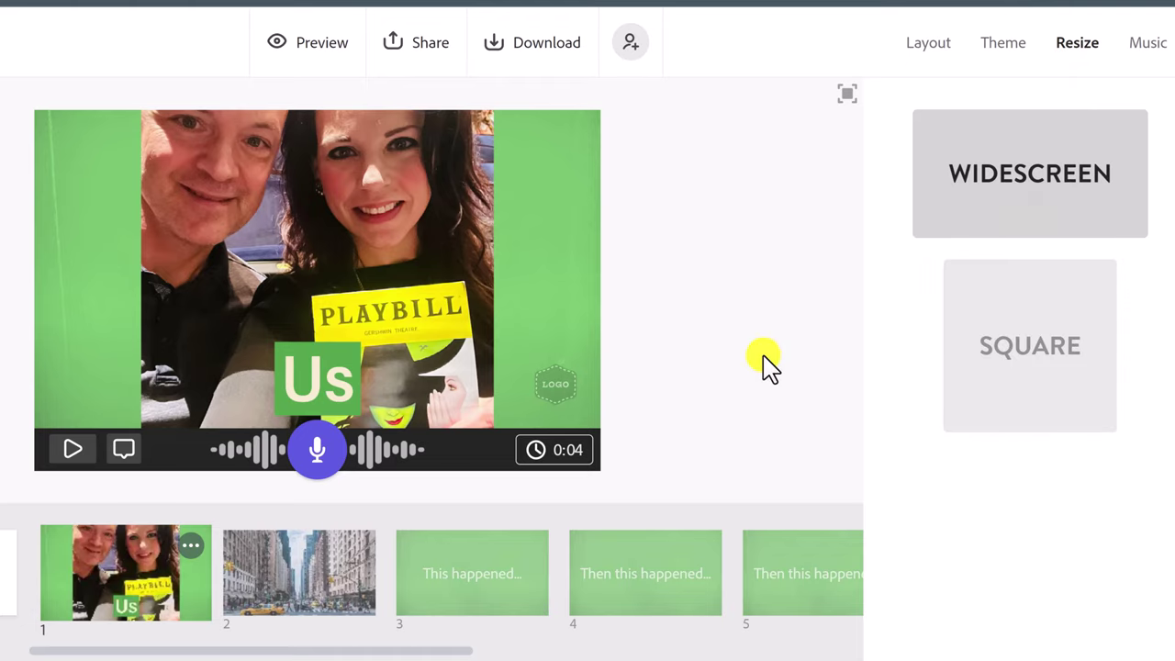
# Step: Preview the whole slideshow, pause and close it, and look over slides 3, 4 and 2
pyautogui.click(321, 55)
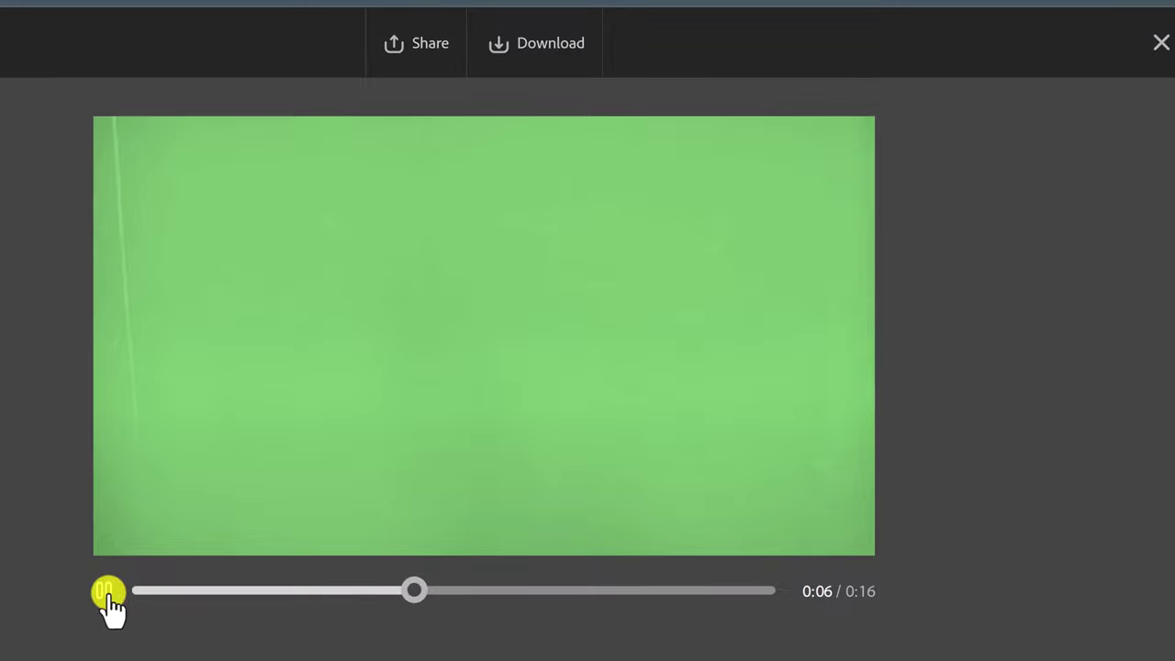
pyautogui.click(107, 592)
pyautogui.click(1159, 44)
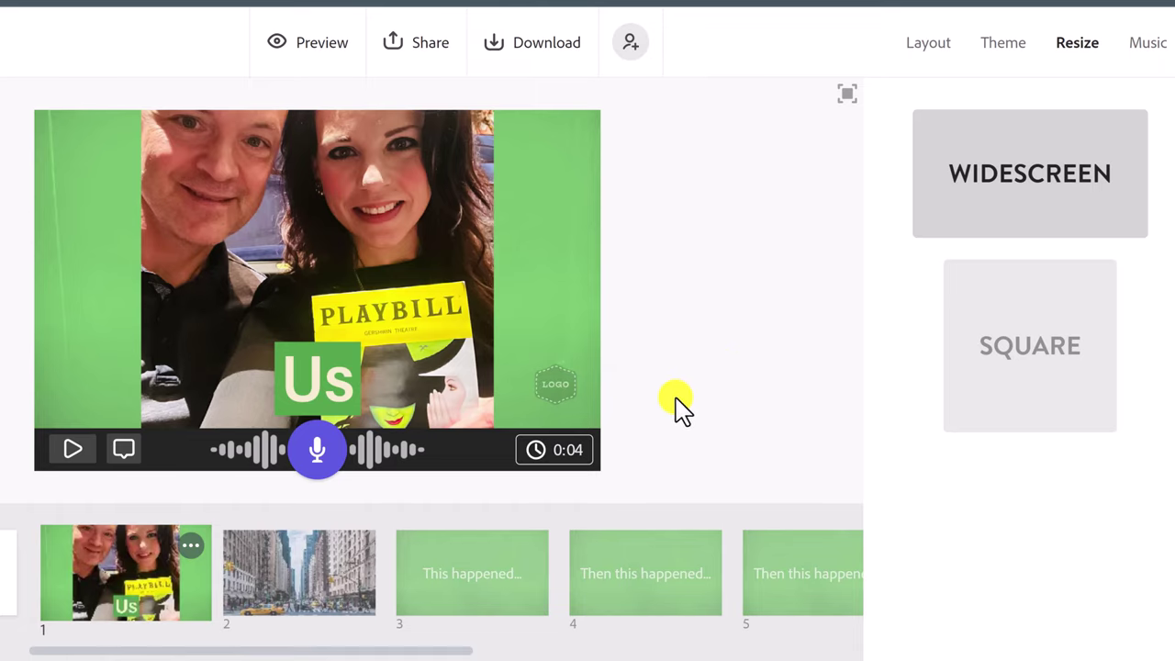
pyautogui.click(478, 587)
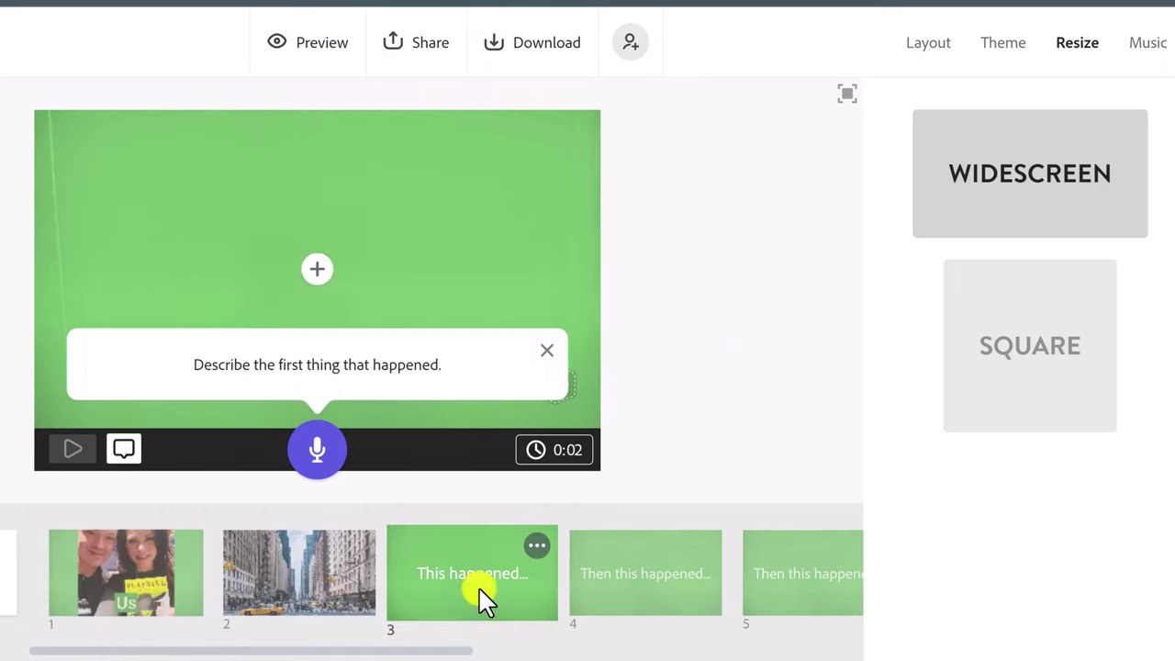
pyautogui.click(637, 613)
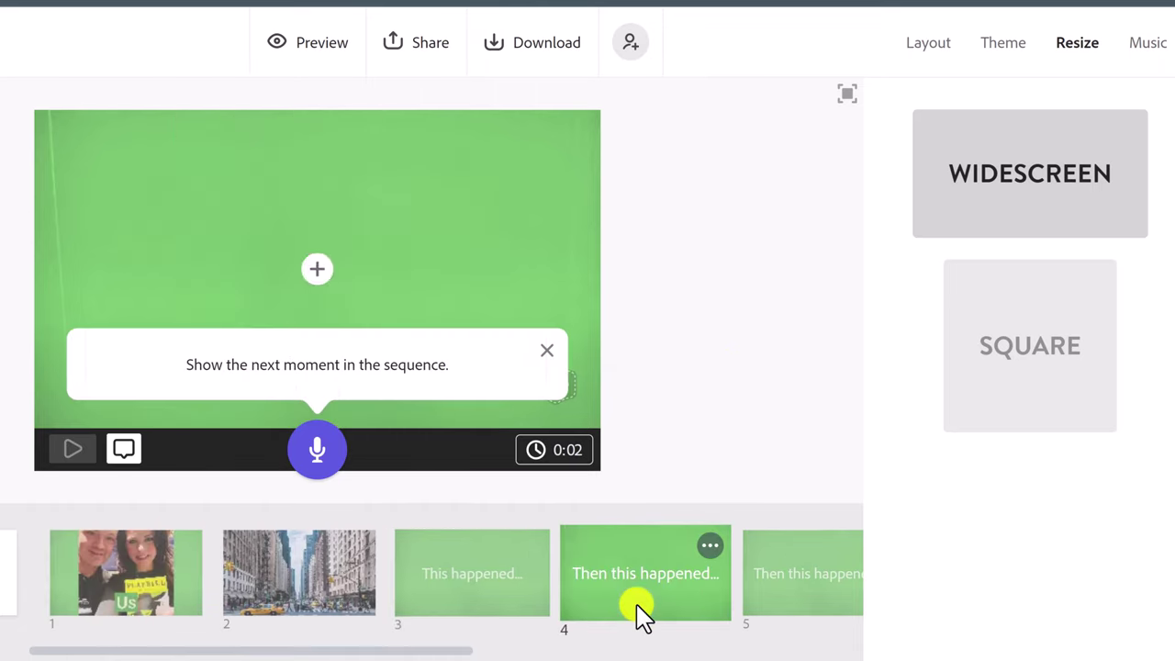
pyautogui.click(333, 588)
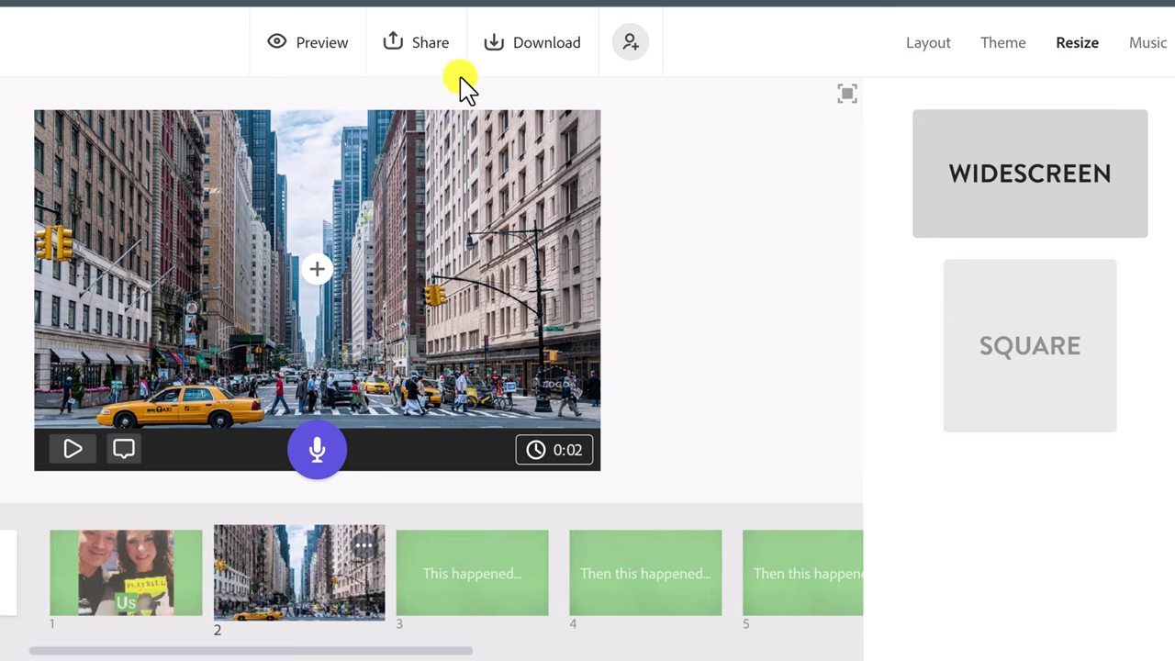
# Step: Look at the collaborator invitation dialog for the New York video and its sharing options
pyautogui.click(629, 68)
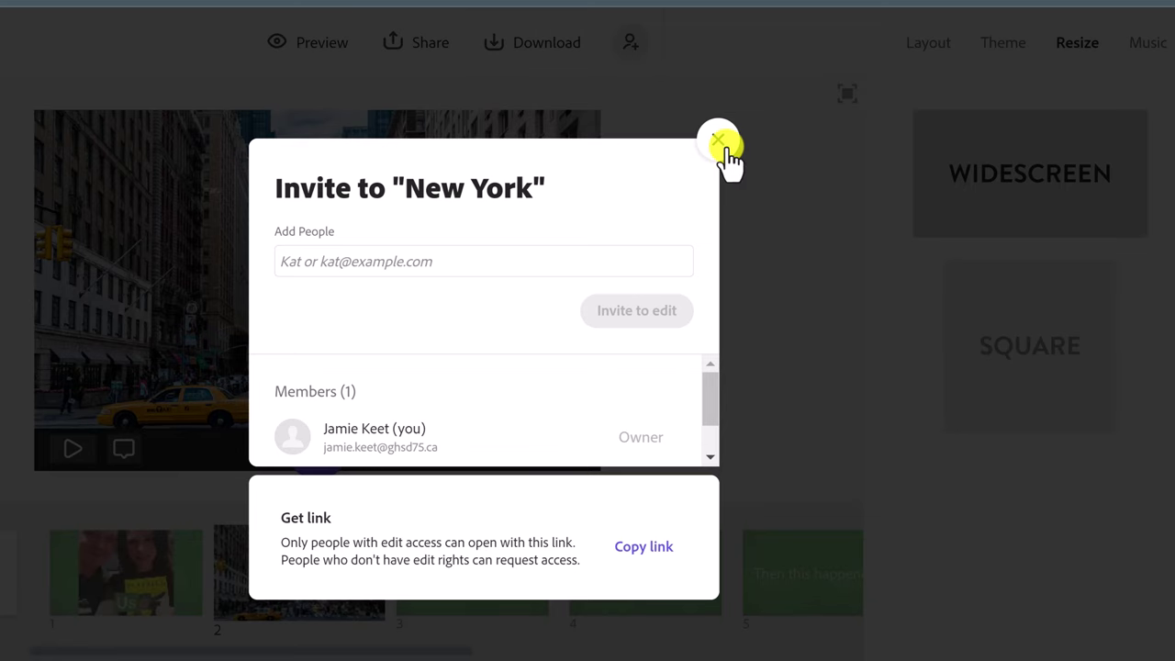
pyautogui.click(719, 142)
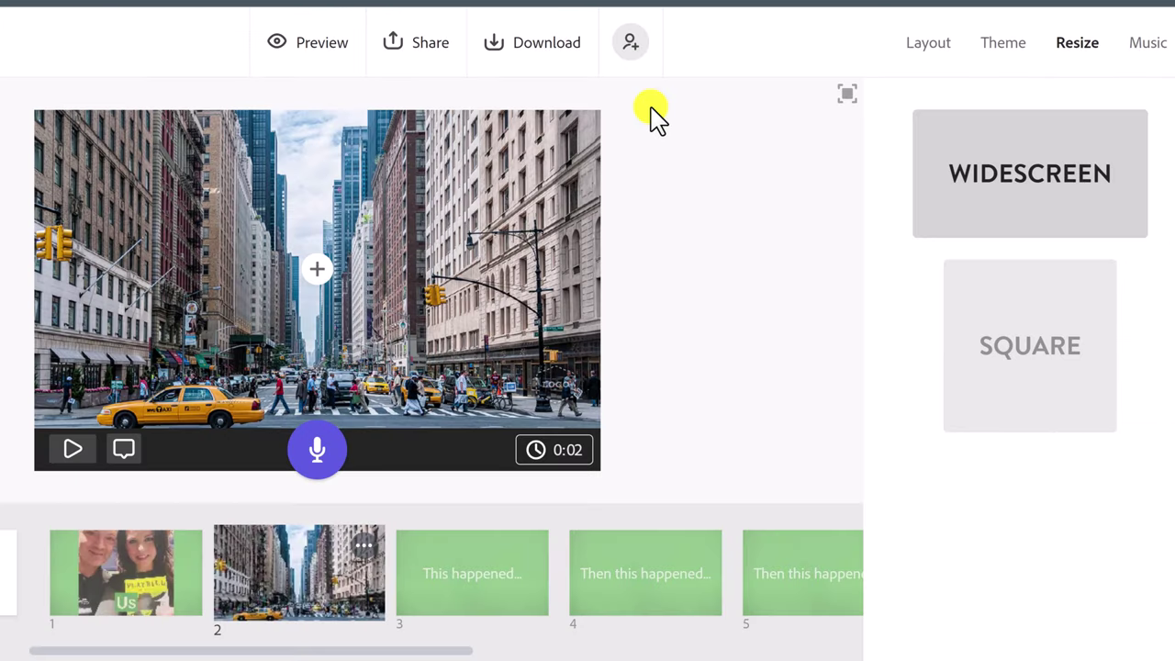
pyautogui.click(433, 53)
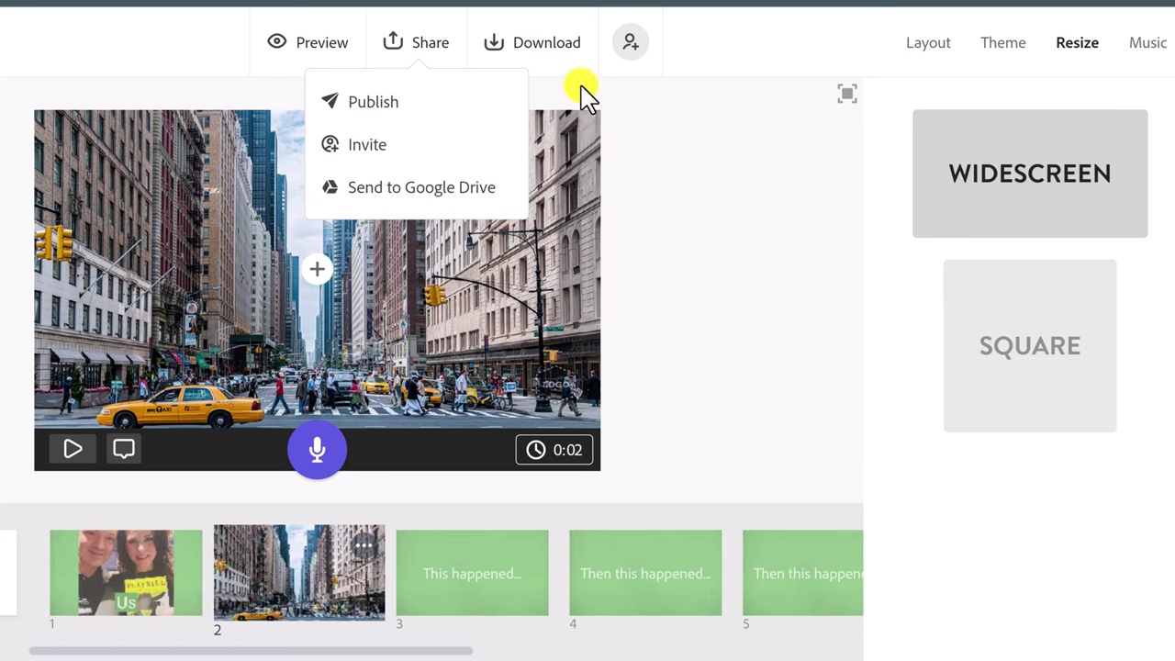
# Step: Start preparing the New York video for download, and cancel the preparation
pyautogui.click(550, 51)
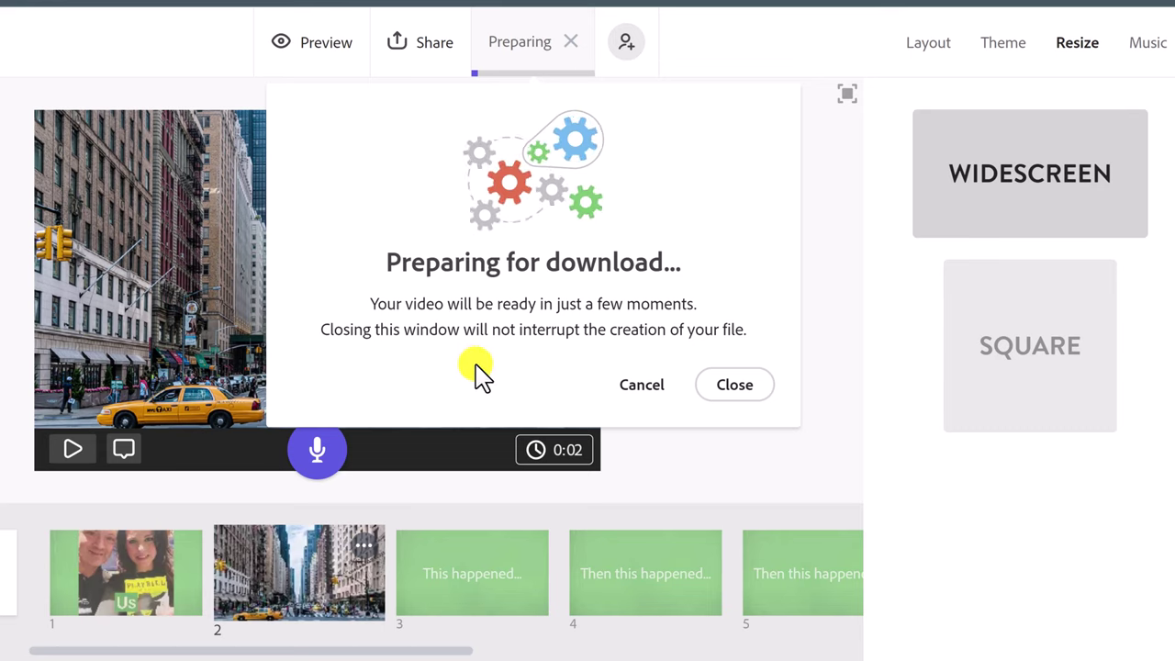
pyautogui.click(642, 387)
pyautogui.click(661, 413)
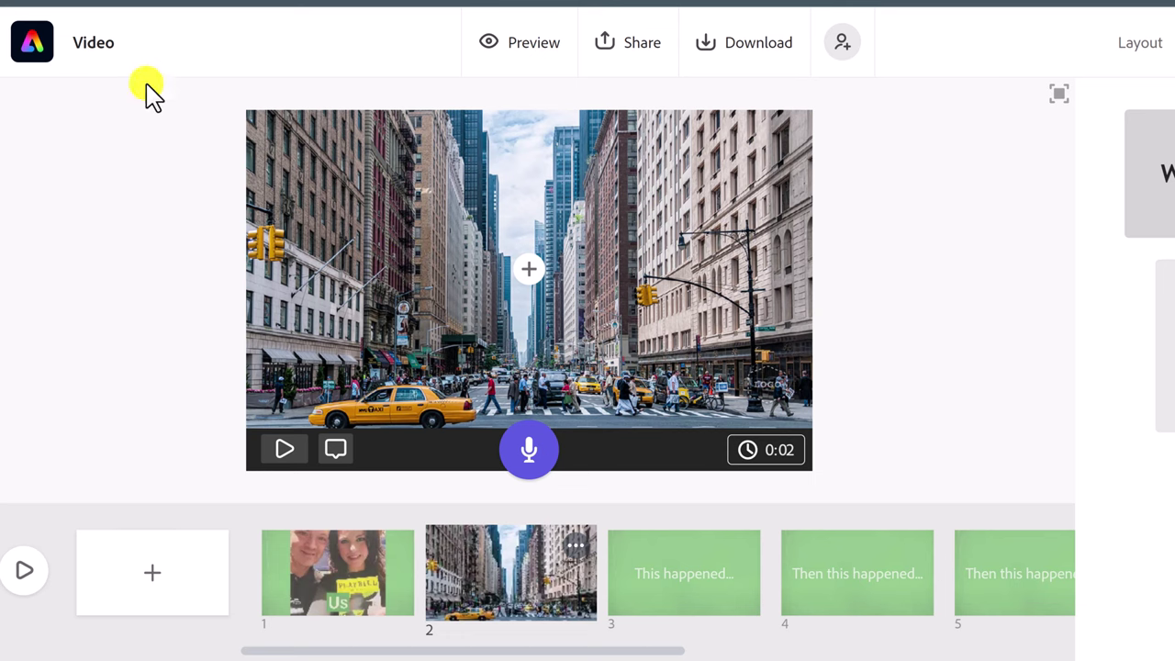
# Step: Go to the saved projects and permanently delete the blank blue New York video
pyautogui.click(34, 46)
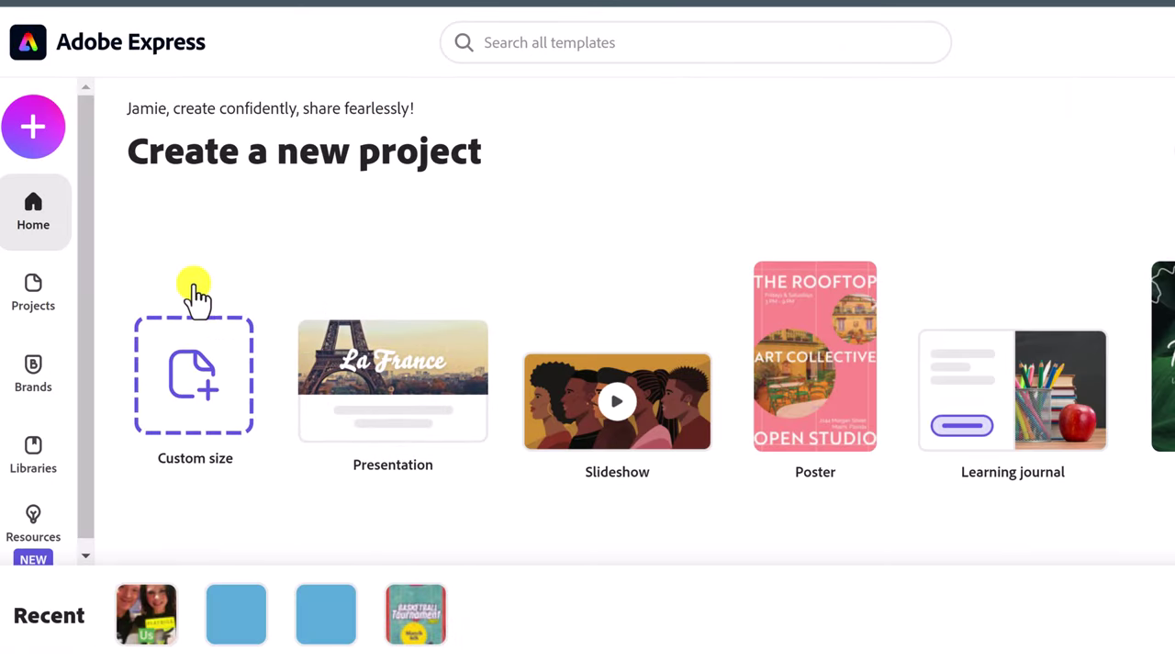
pyautogui.click(33, 299)
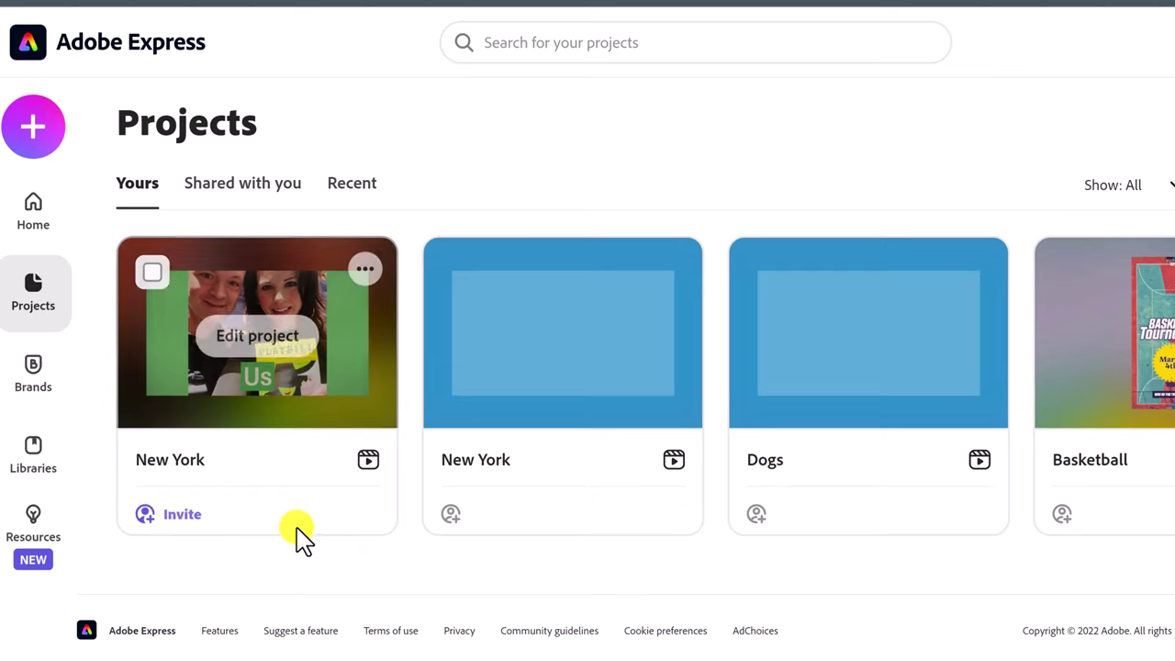
pyautogui.click(673, 274)
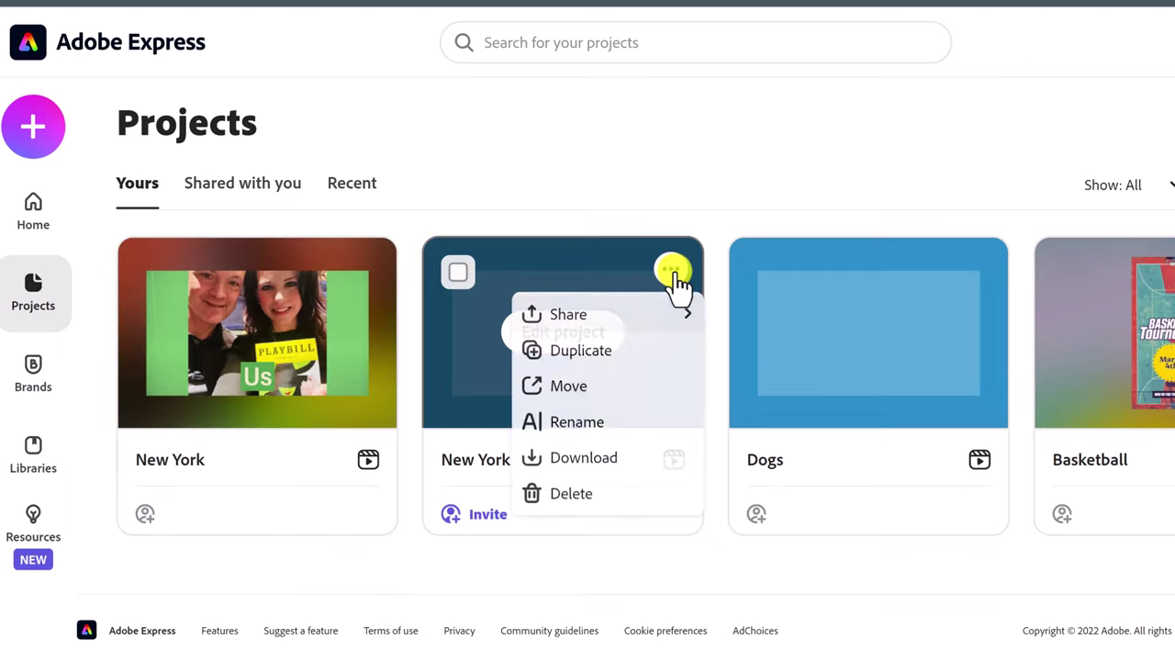
pyautogui.click(570, 494)
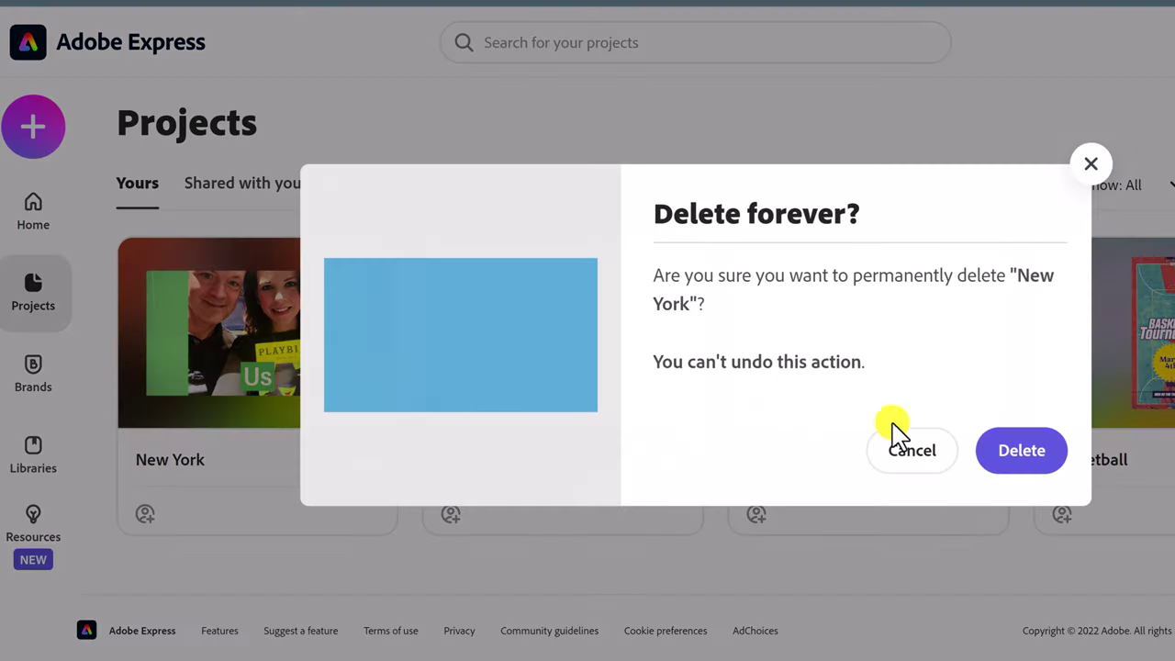
pyautogui.click(1032, 456)
# Step: Permanently delete the Dogs video from the saved projects
pyautogui.moveTo(315, 531)
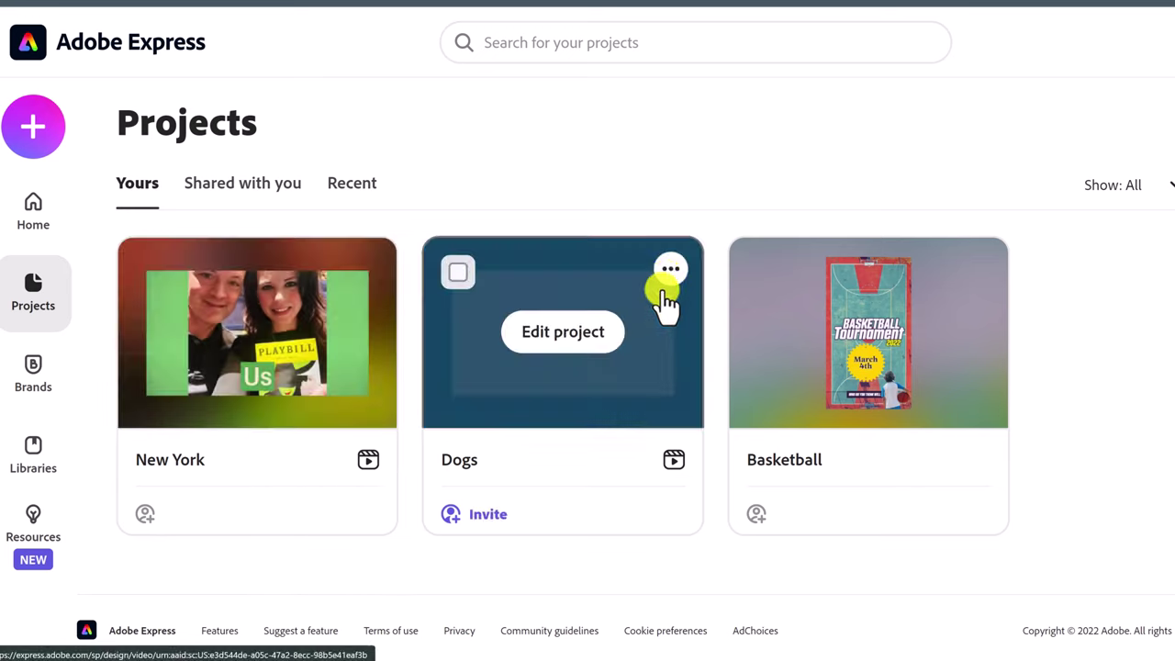
pyautogui.click(671, 269)
pyautogui.click(571, 494)
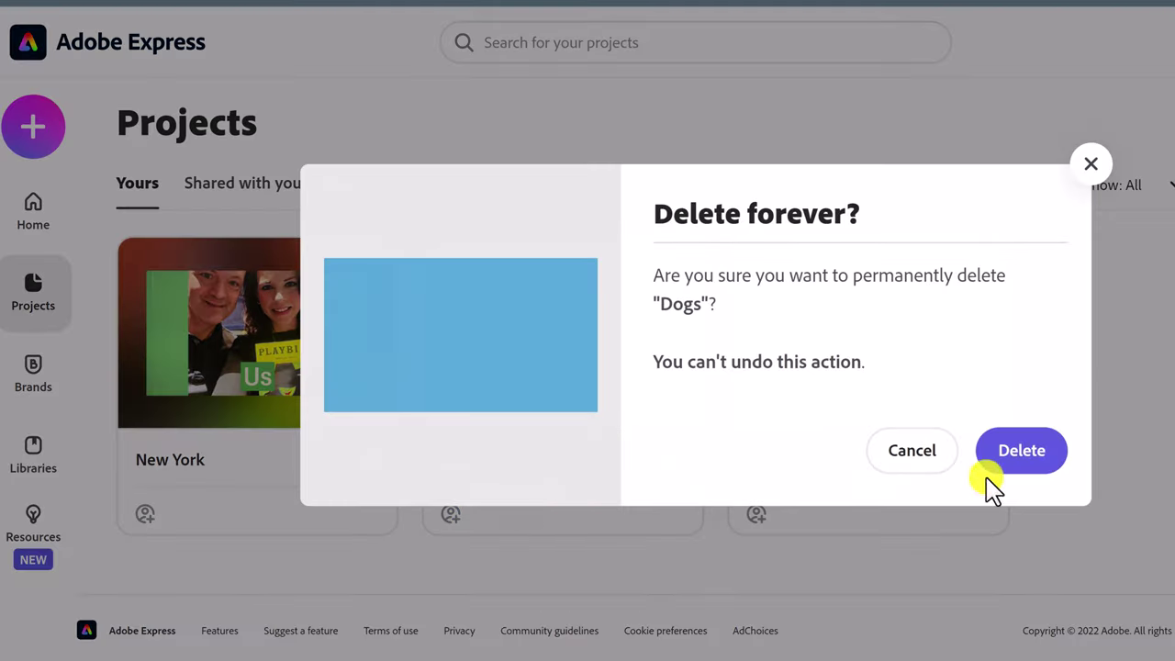
pyautogui.click(698, 514)
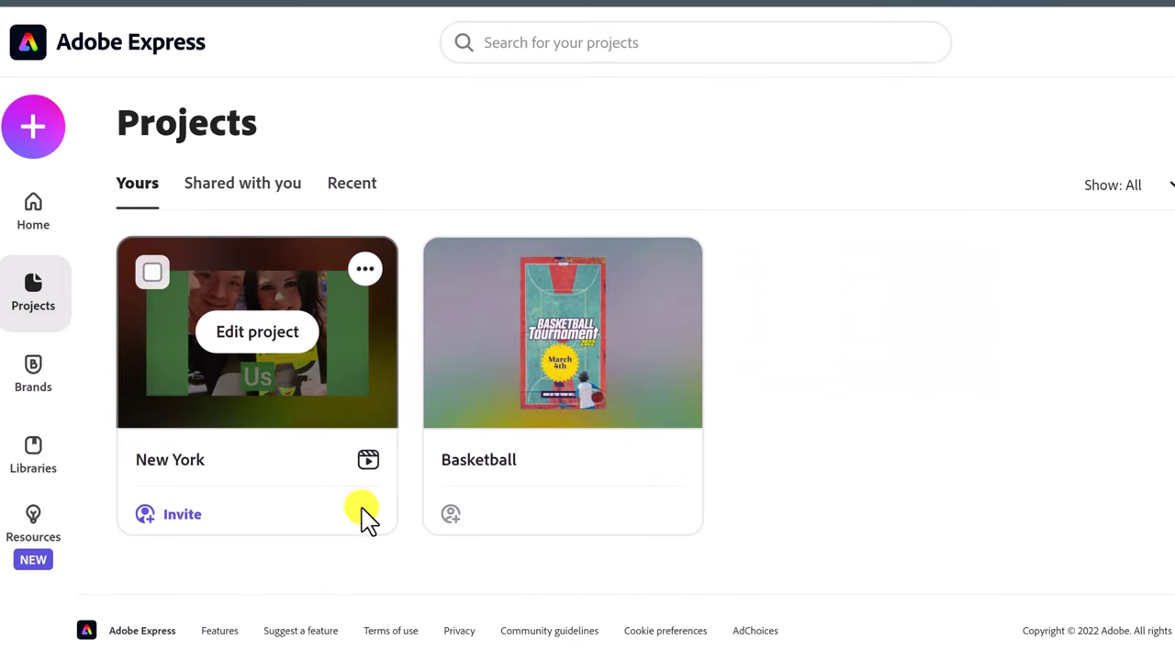
# Step: Start a new web page project from the home page and title it "Dogs"
pyautogui.click(35, 218)
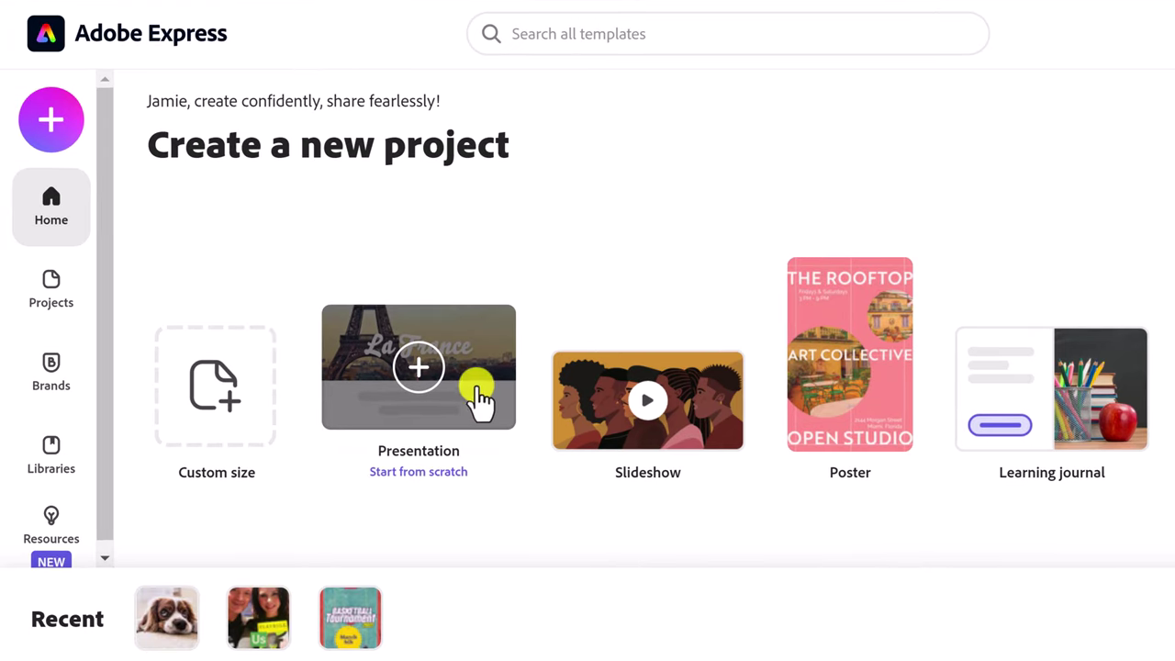
pyautogui.click(371, 374)
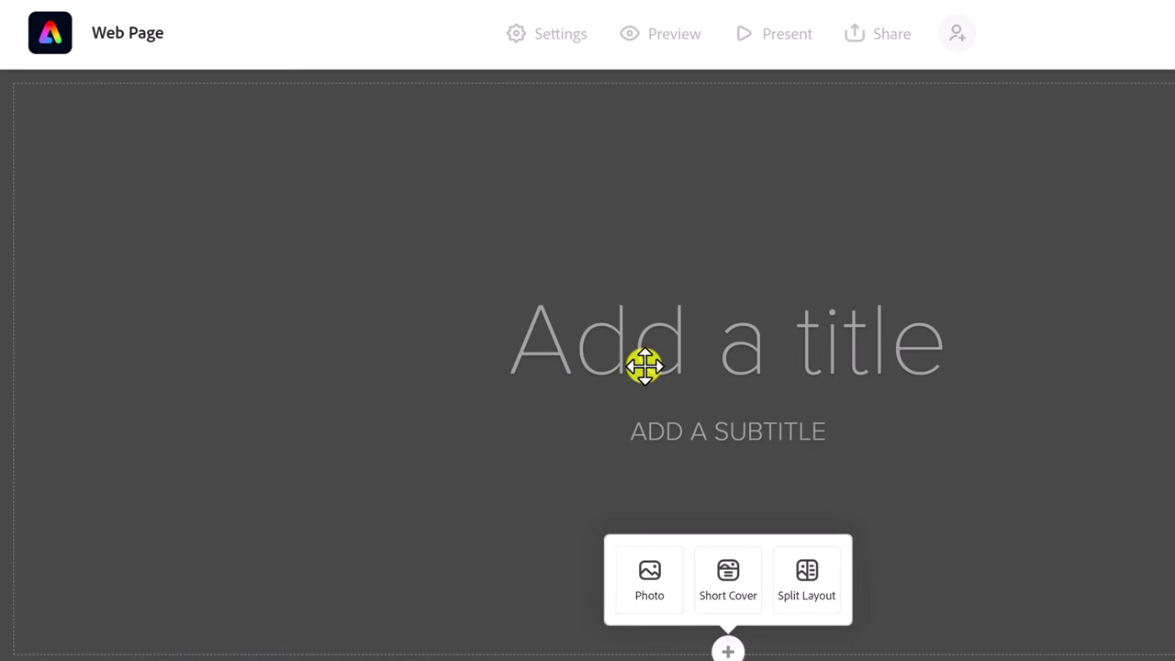
pyautogui.click(757, 355)
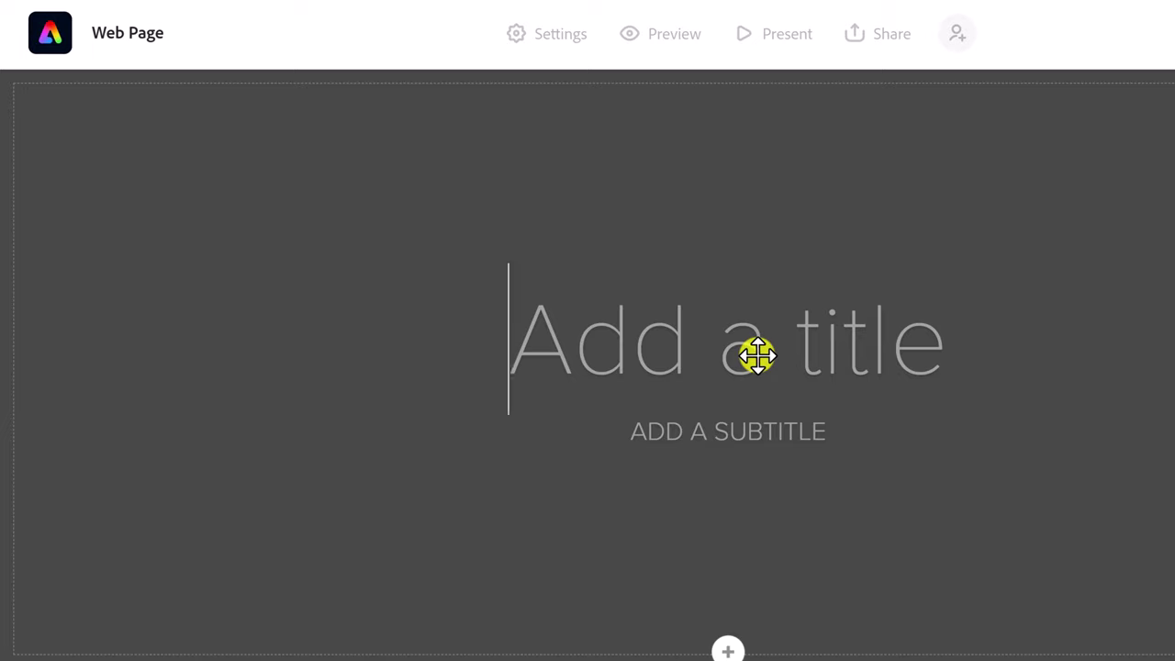
pyautogui.write('Dg')
pyautogui.press('BackSpace')
pyautogui.write('ogs')
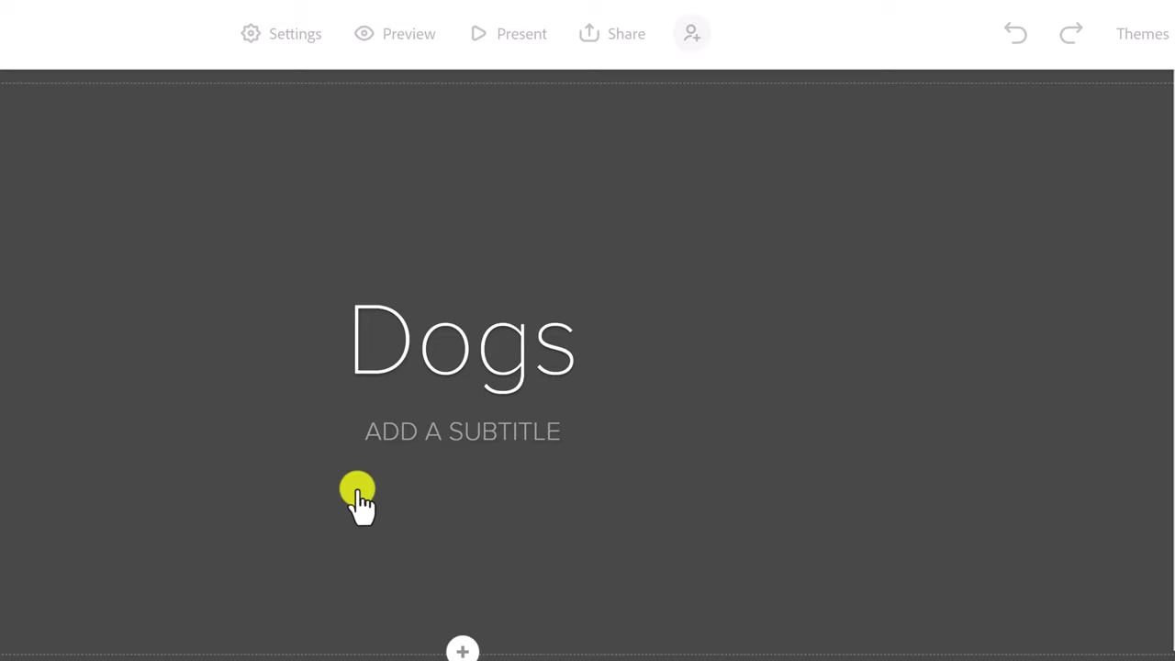
# Step: Search the other free images for "Dogs" and set the brown-and-white spaniel lying down as the cover photo
pyautogui.click(466, 648)
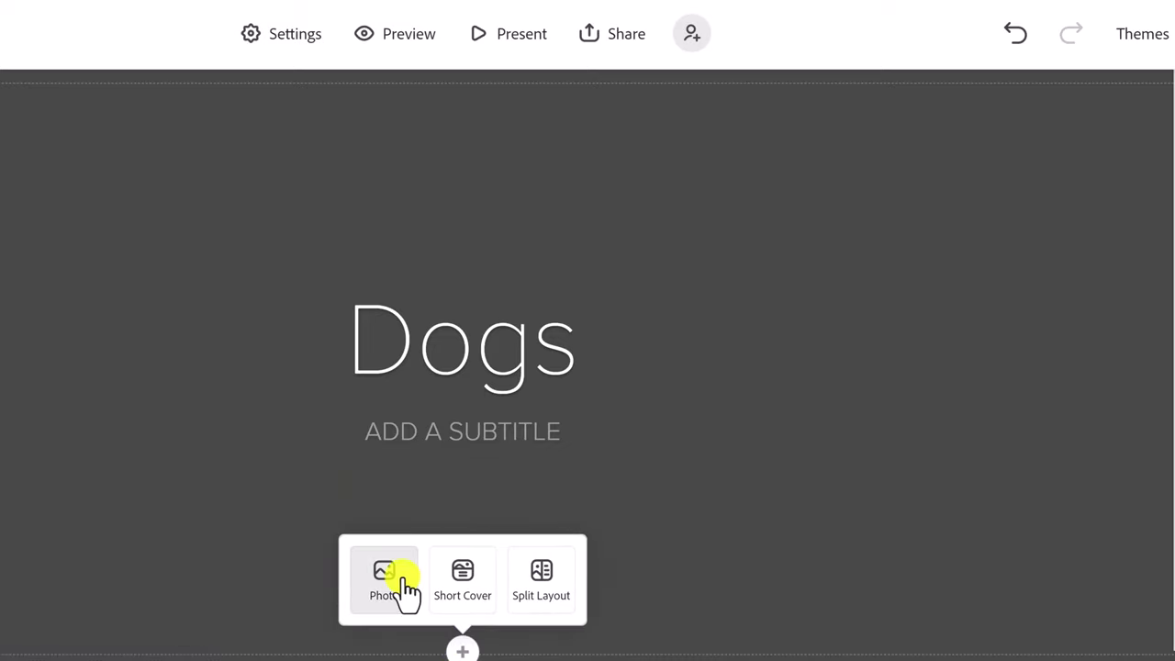
pyautogui.click(404, 581)
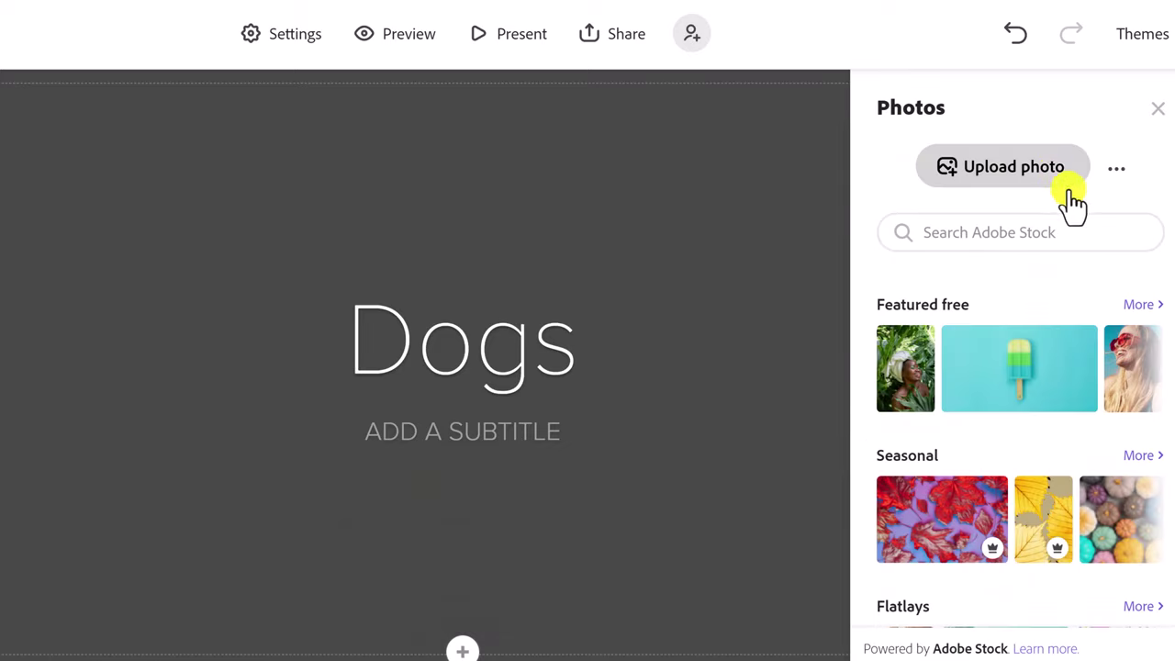
pyautogui.click(1120, 175)
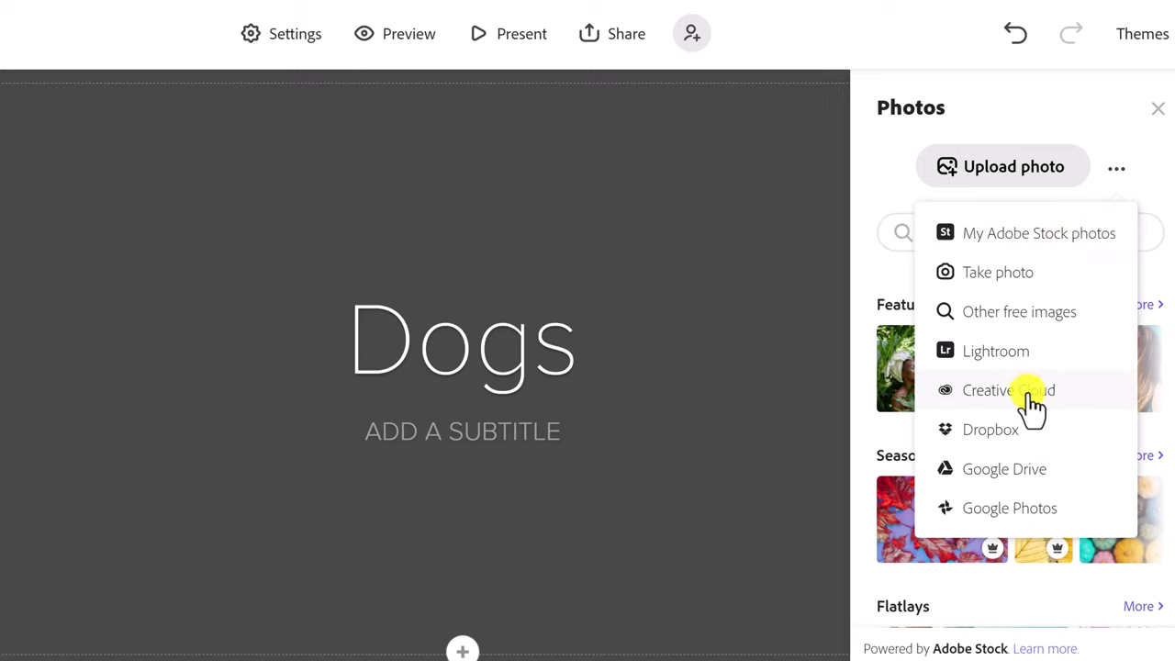
pyautogui.click(1017, 312)
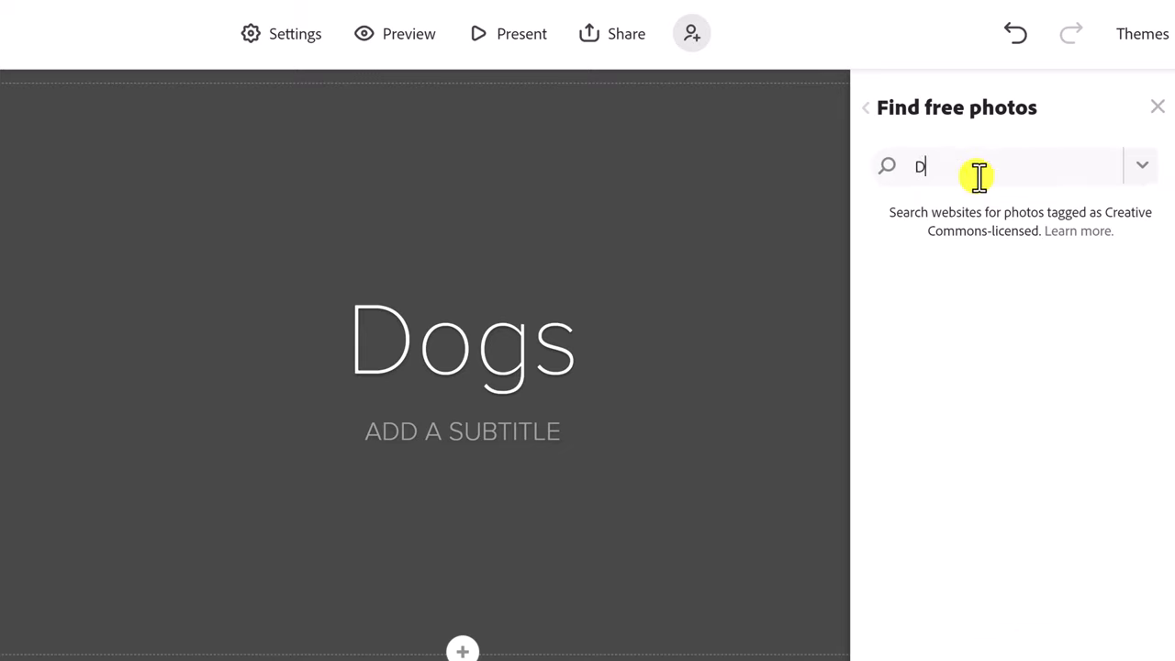
pyautogui.press('Return')
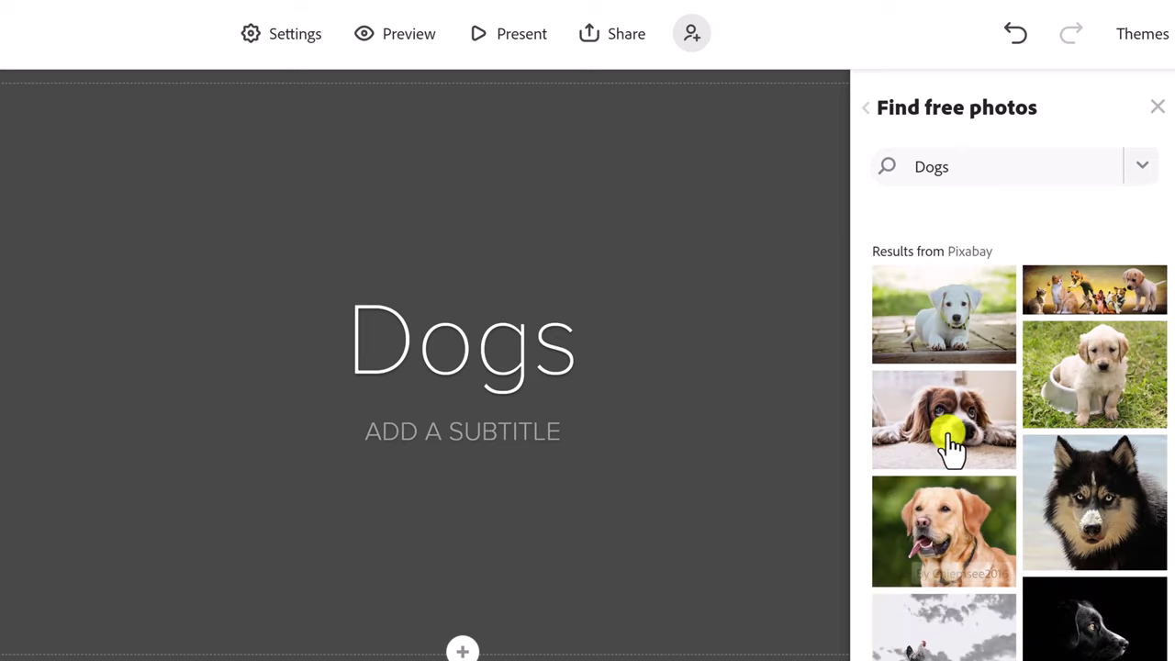
pyautogui.click(942, 431)
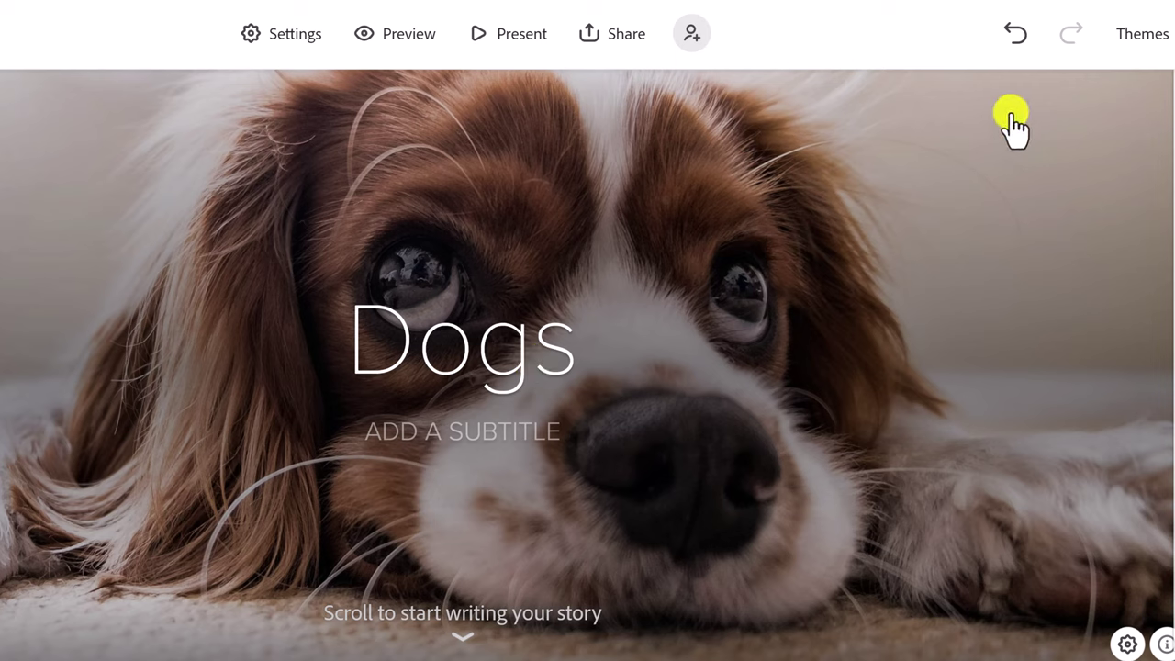
# Step: Apply the Nightcap theme to the Dogs web page
pyautogui.click(1145, 37)
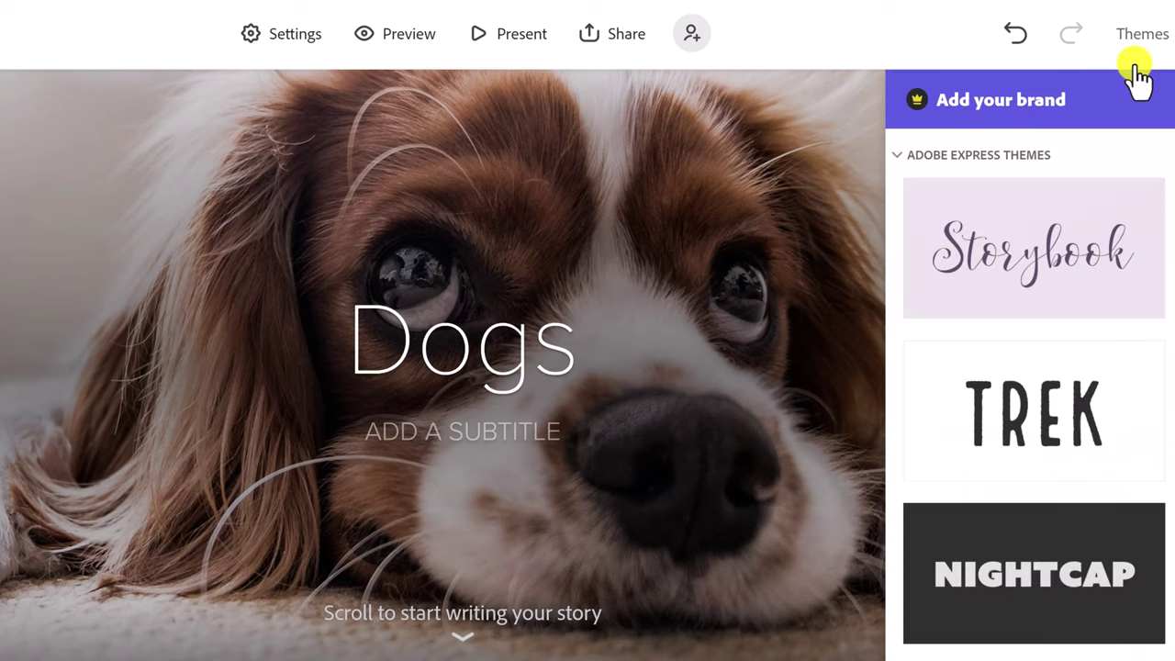
pyautogui.scroll(-3, 994, 450)
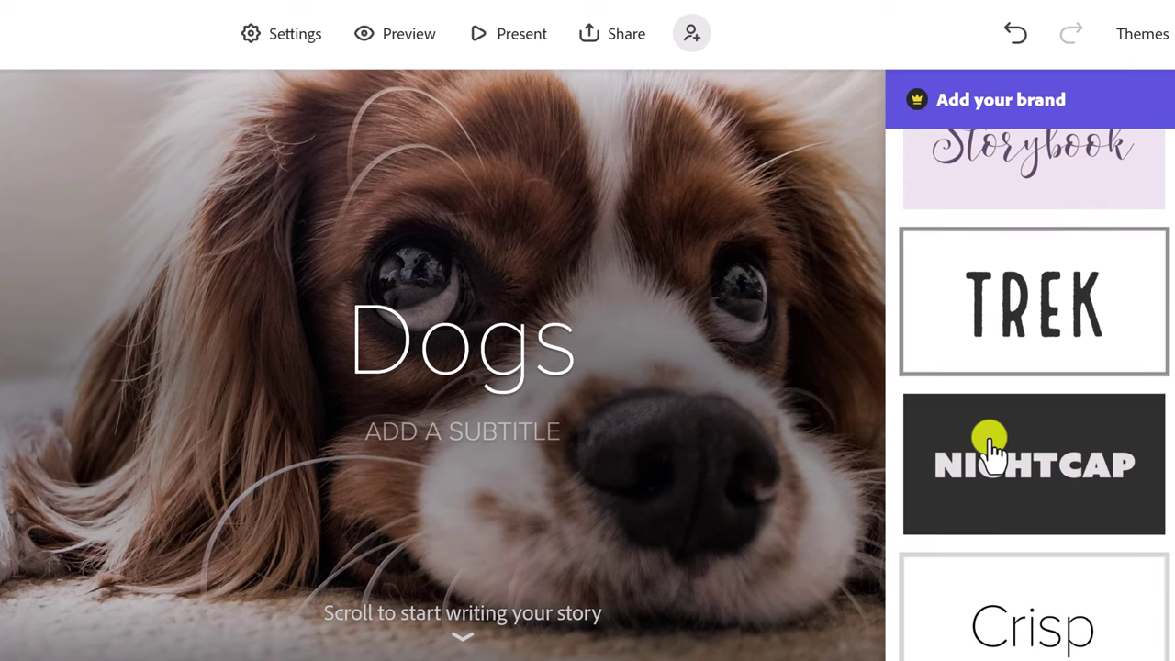
pyautogui.click(986, 384)
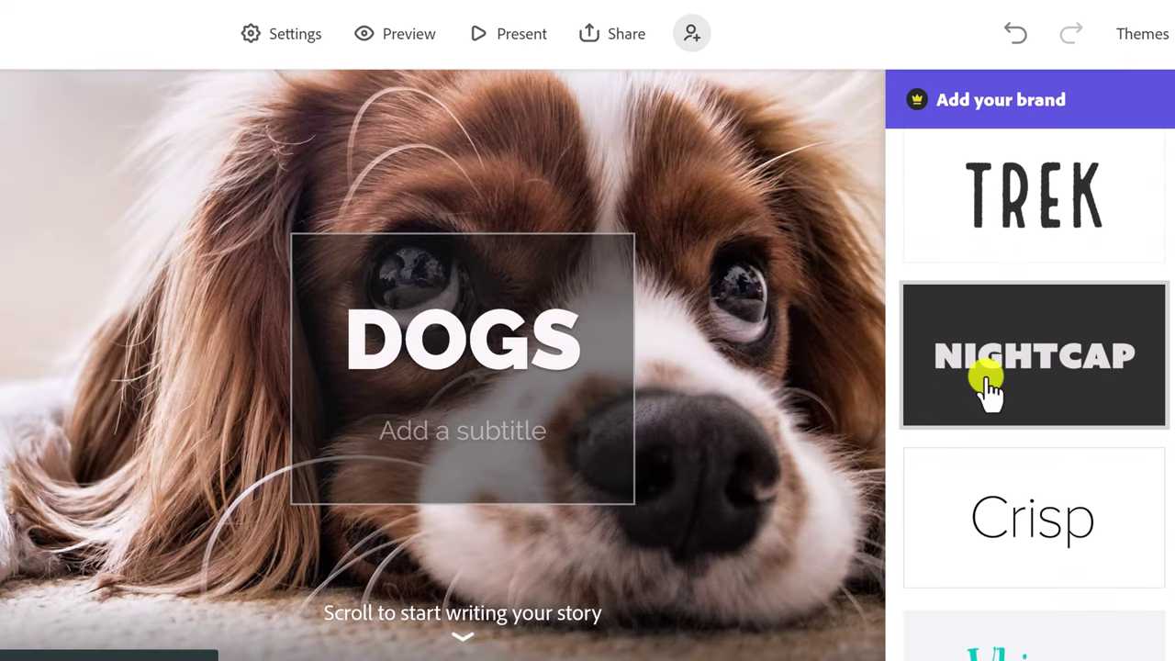
pyautogui.scroll(-2, 989, 459)
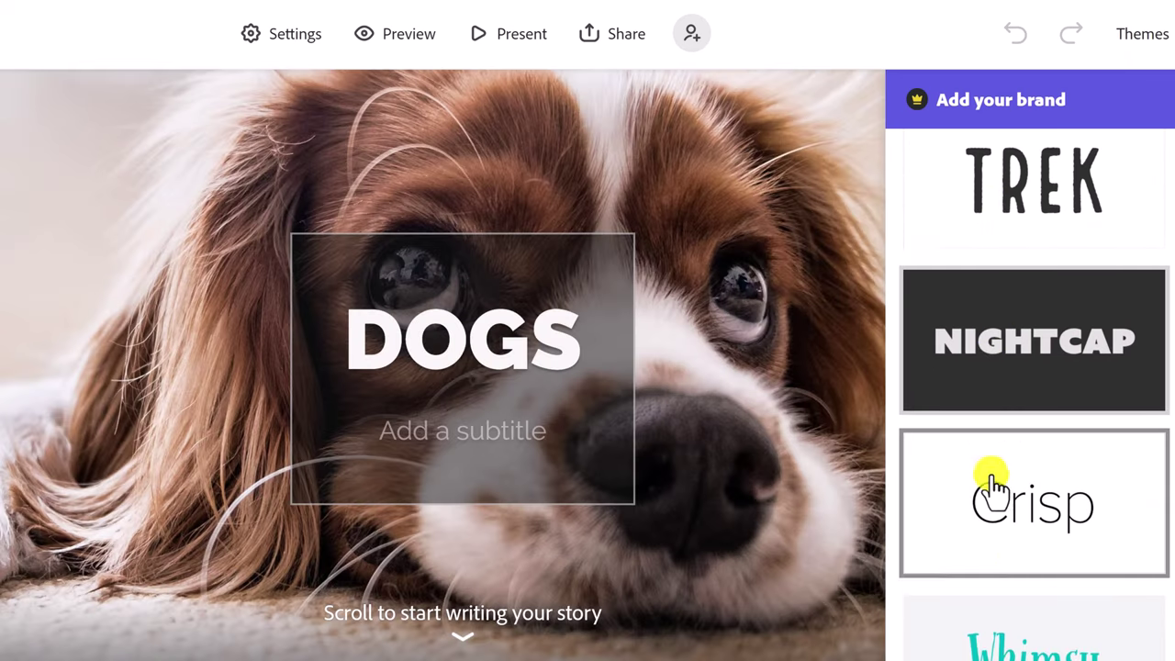
pyautogui.click(681, 524)
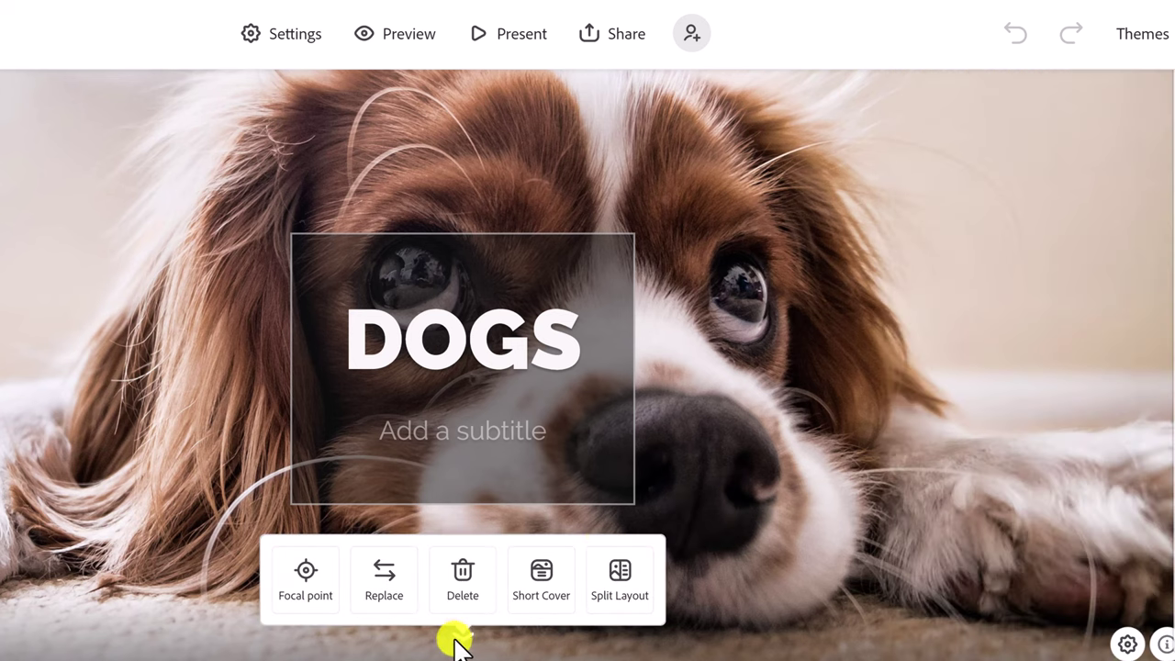
# Step: Add a text block reading "All about dogs!" below the cover
pyautogui.scroll(-1, 461, 634)
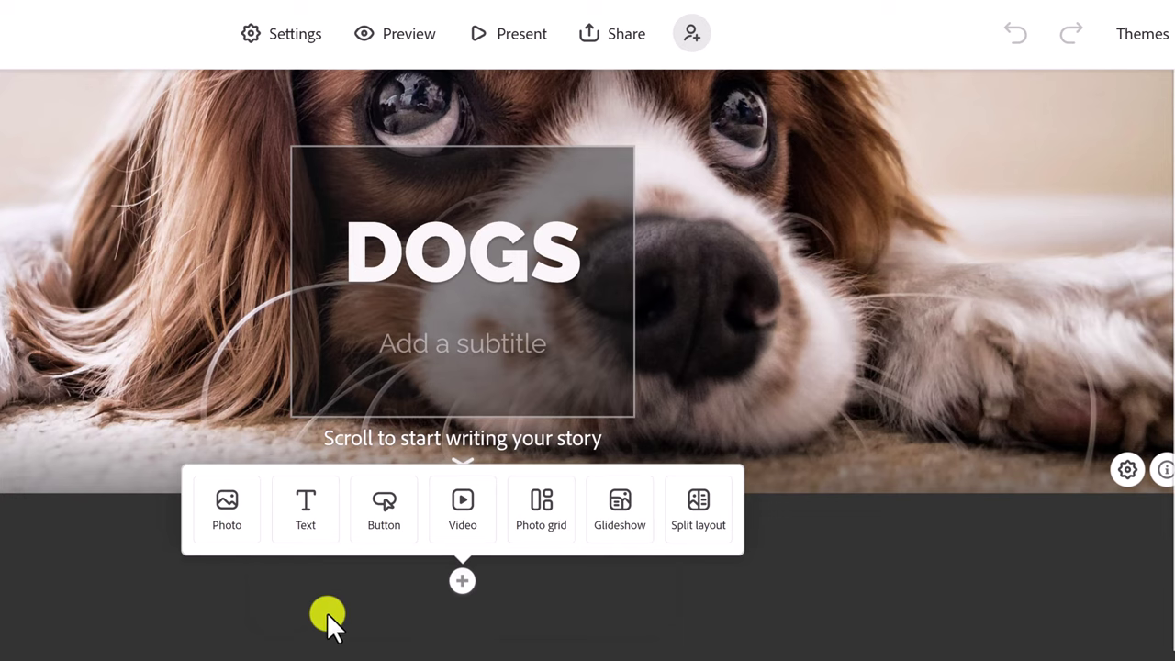
pyautogui.click(310, 524)
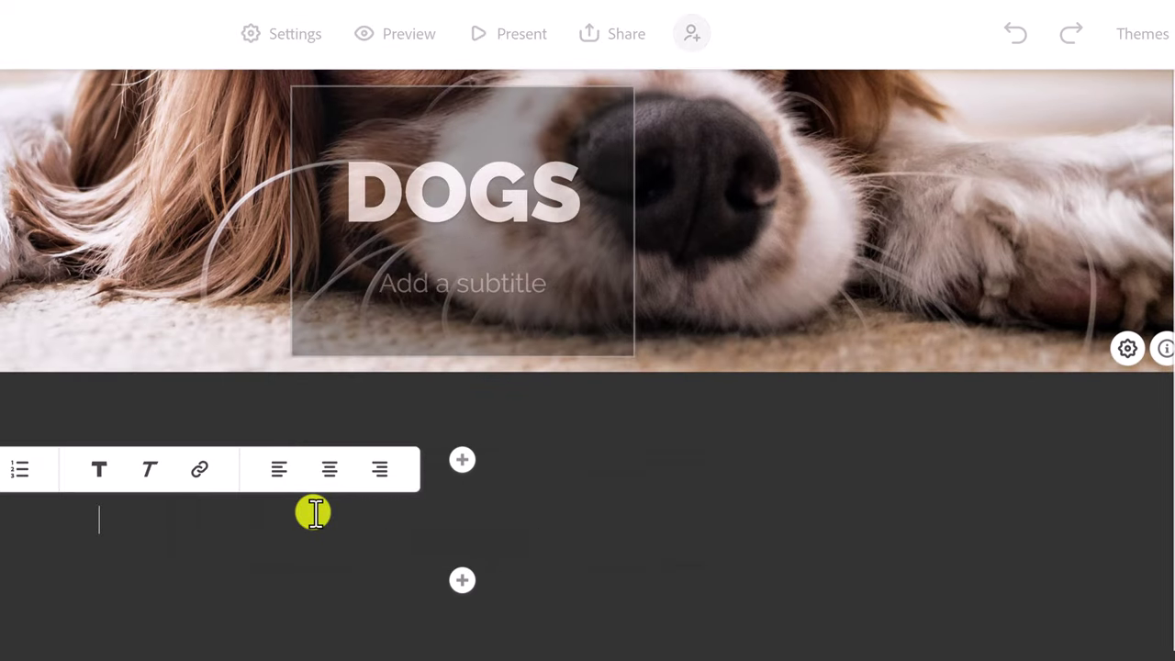
pyautogui.write('All about dogs')
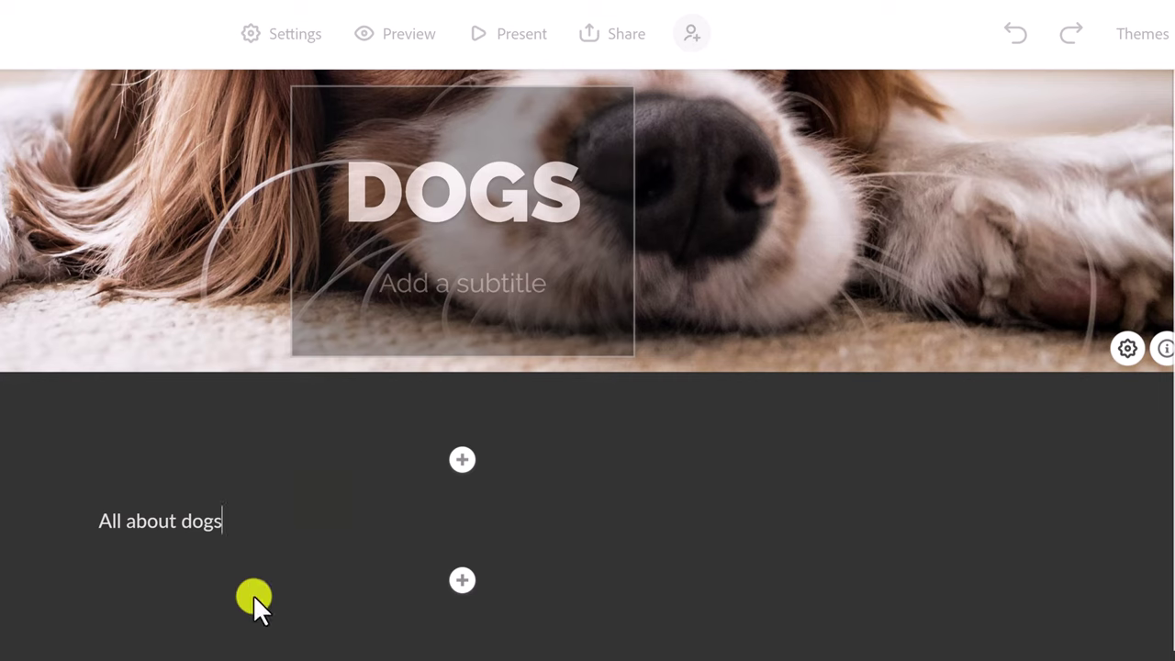
pyautogui.write('!')
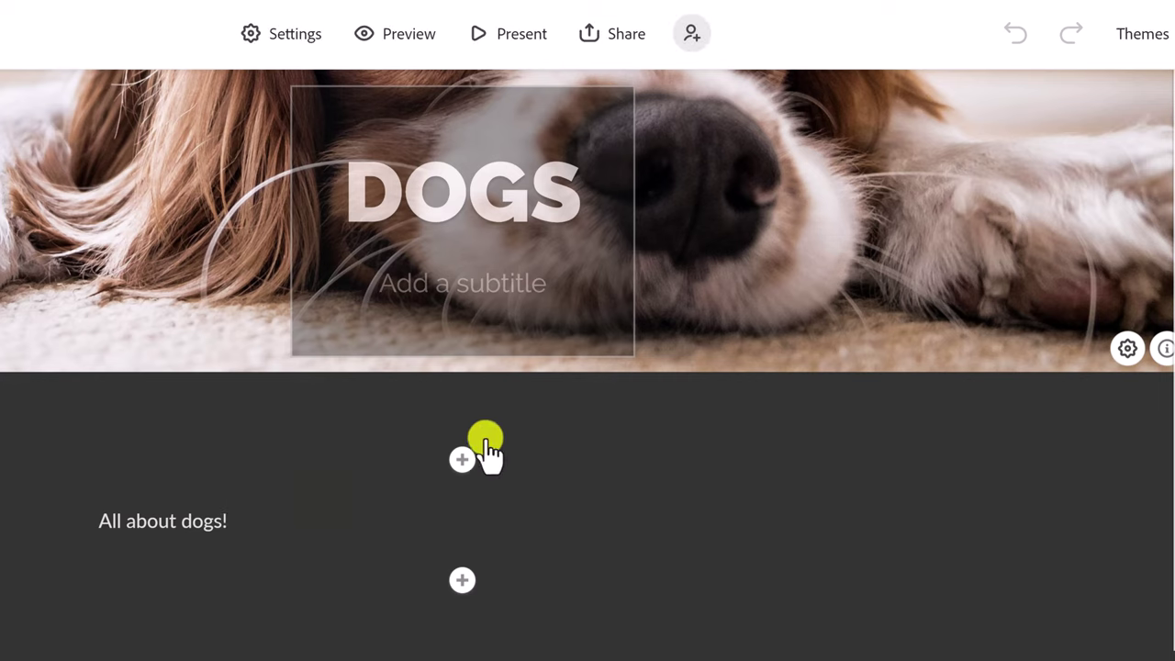
# Step: Search Adobe Stock for "Dogs" and insert the photo of five dogs in a row above the "All about dogs!" text
pyautogui.click(467, 461)
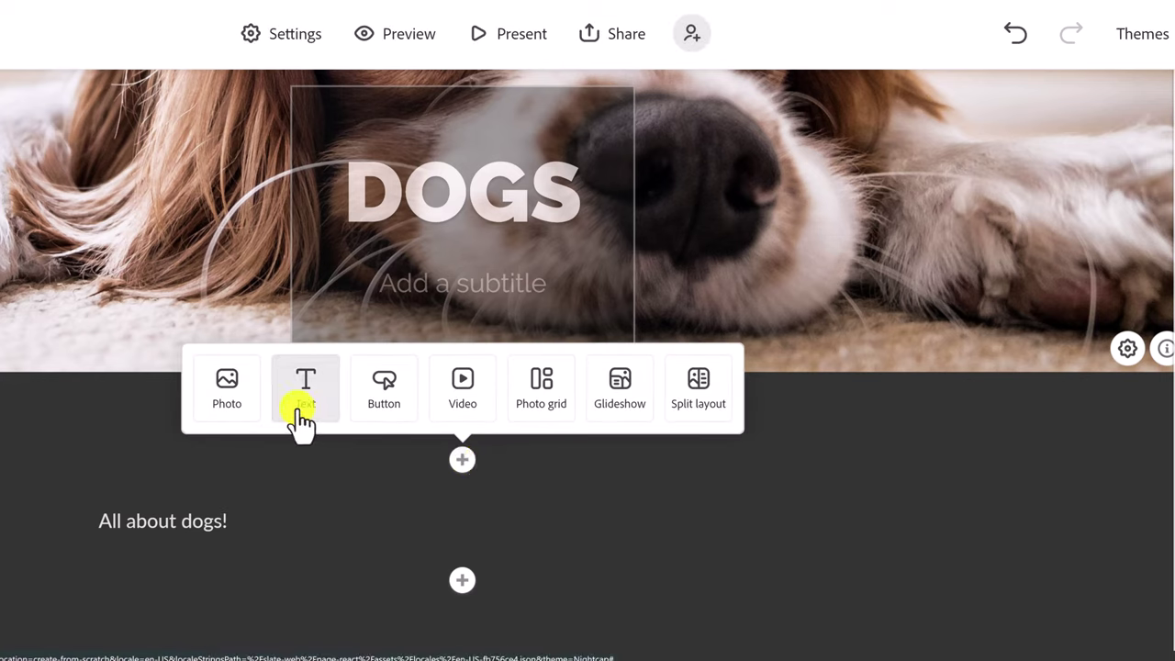
pyautogui.click(229, 390)
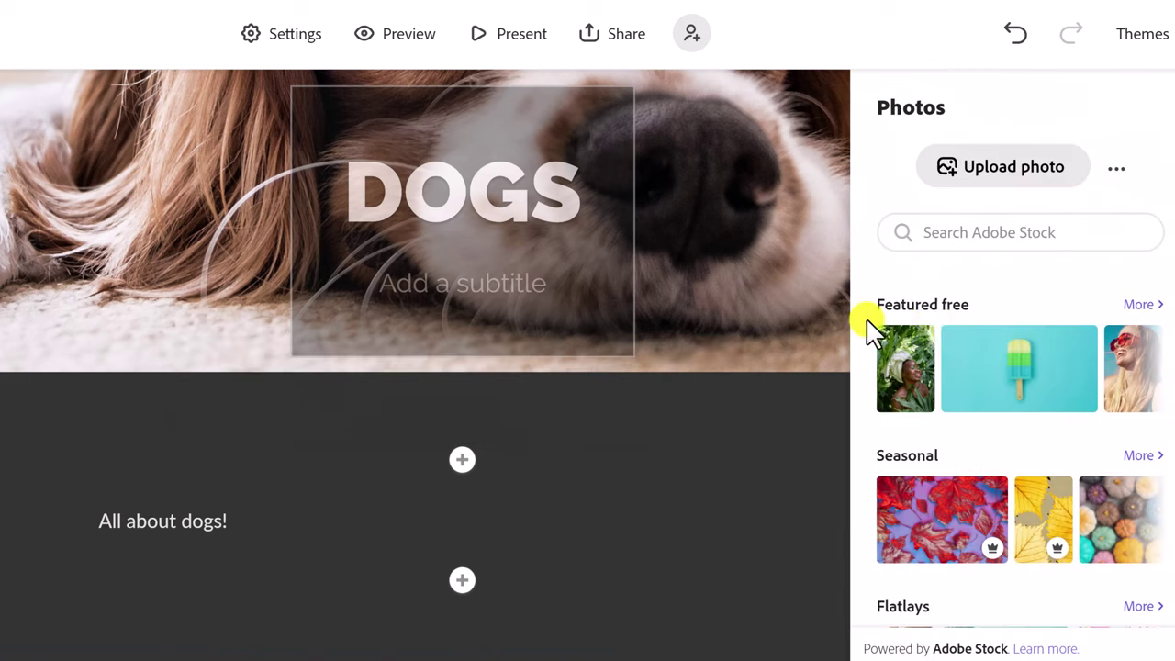
pyautogui.click(1000, 239)
pyautogui.write('Dogs')
pyautogui.press('Return')
pyautogui.click(1118, 176)
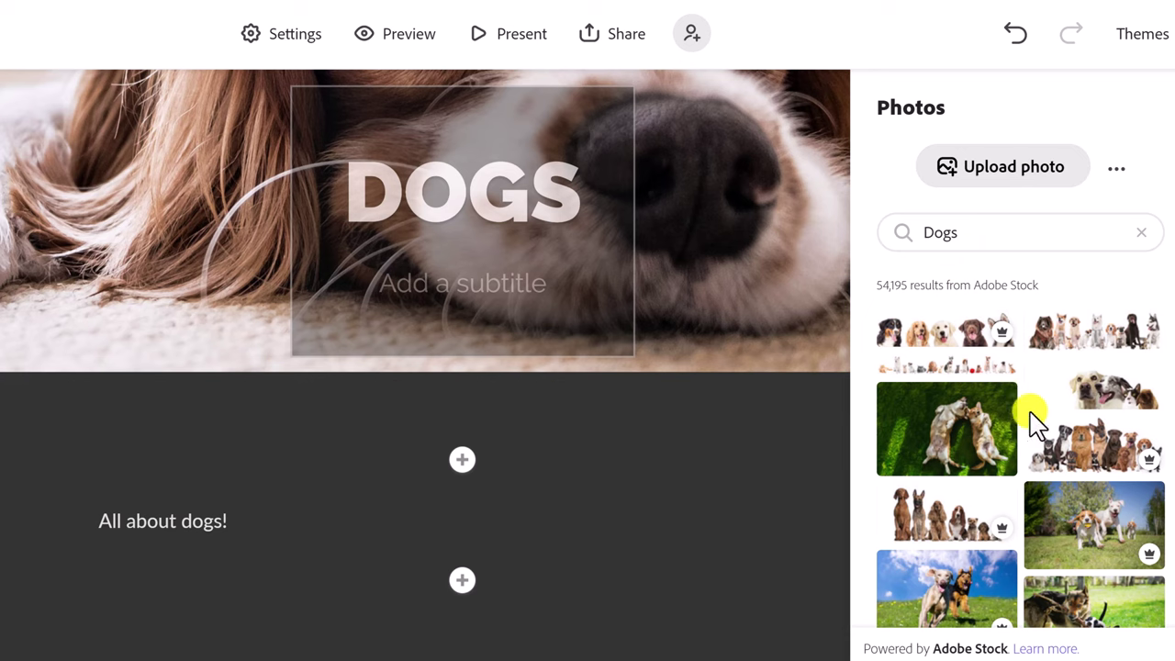
pyautogui.click(954, 345)
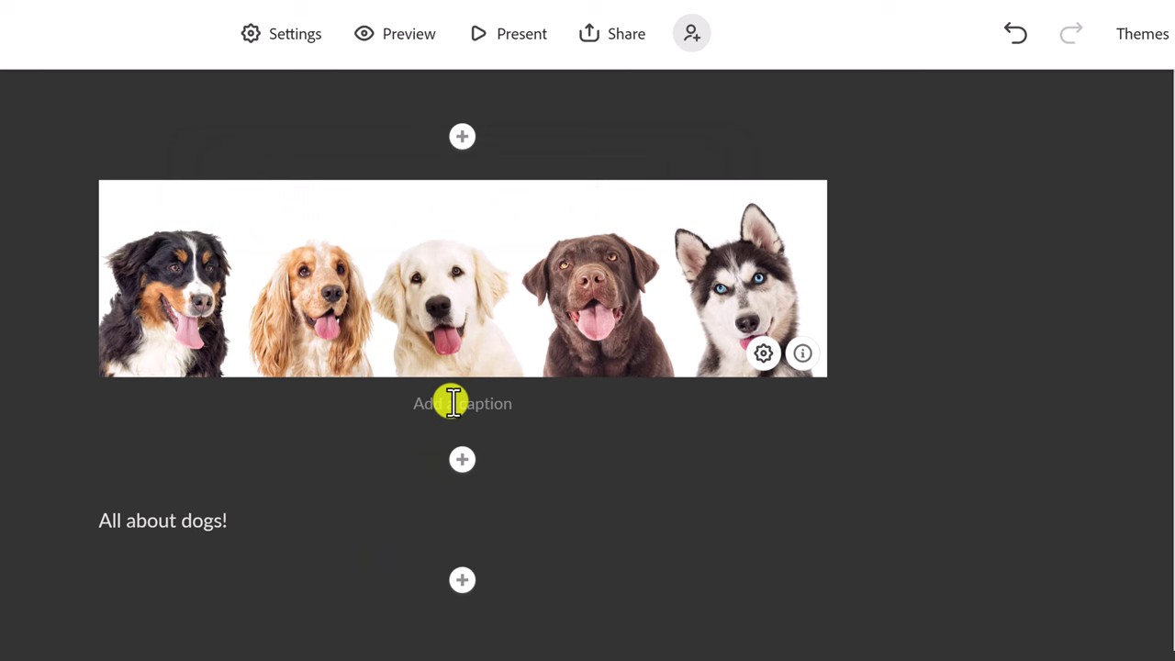
# Step: Embed the YouTube video youtube.com/watch?v=mbcpEcGv_WQ below the "All about dogs!" text
pyautogui.scroll(5, 452, 402)
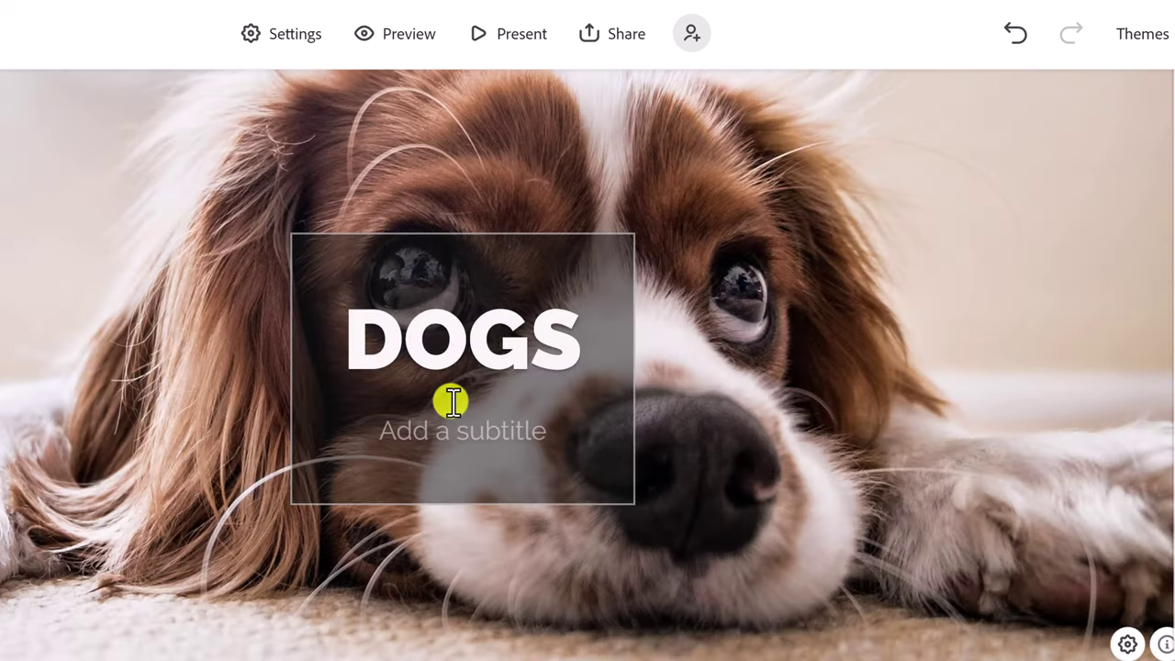
pyautogui.scroll(-5, 453, 402)
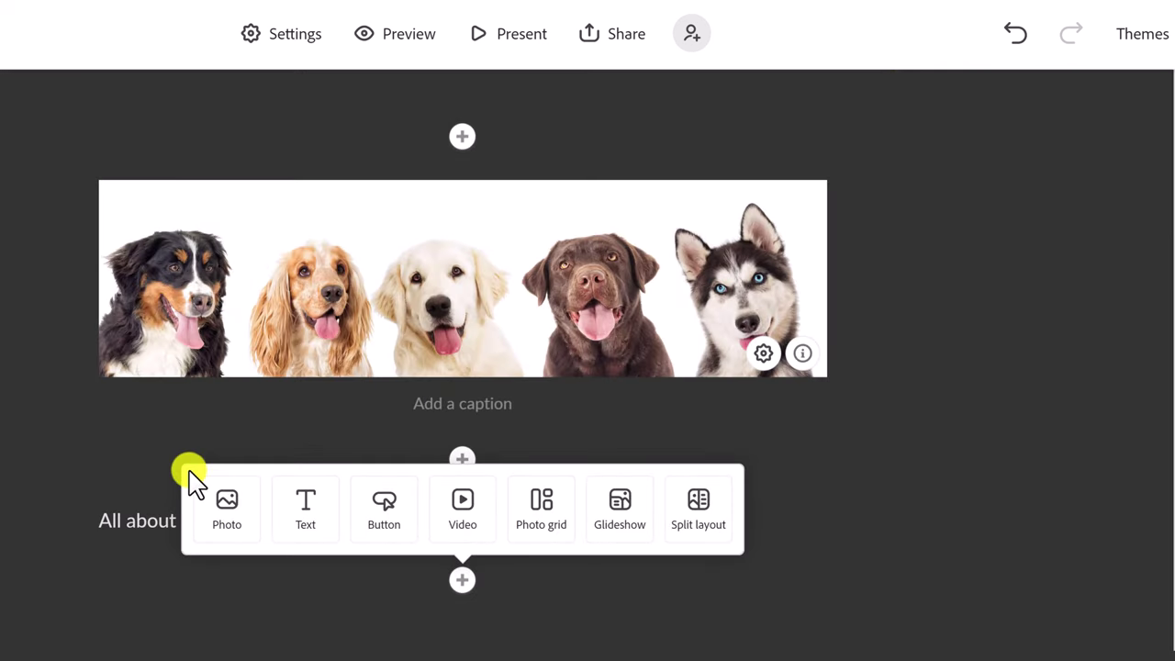
pyautogui.click(469, 508)
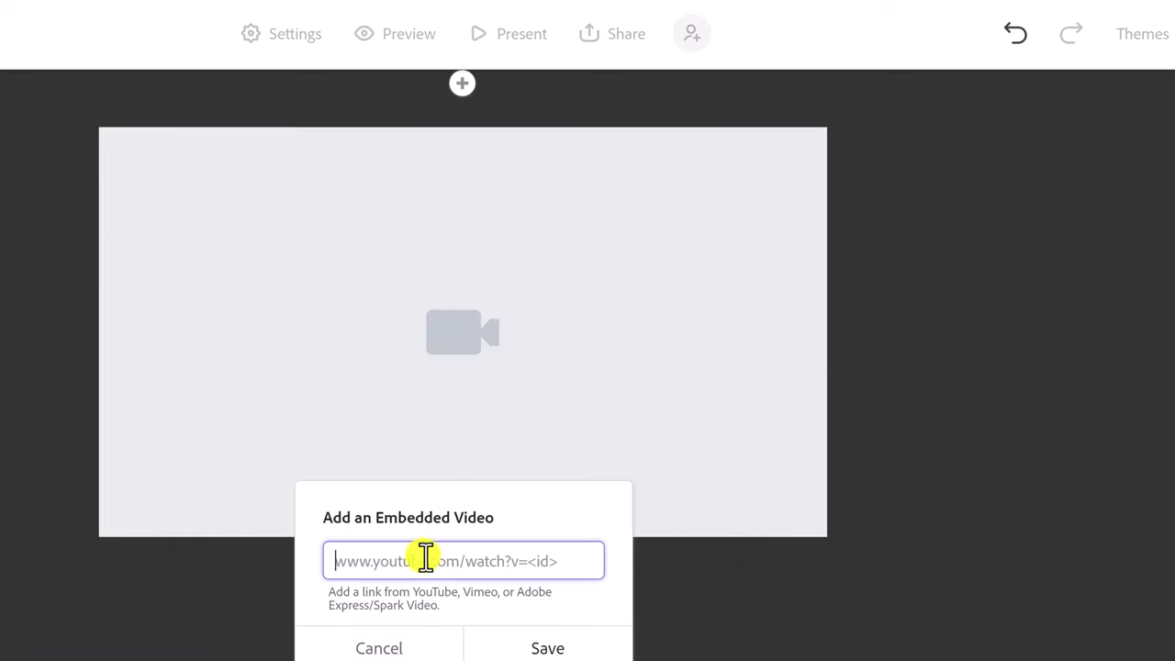
pyautogui.write('youtube.com/watch?v=mbcpEcGv_WQ')
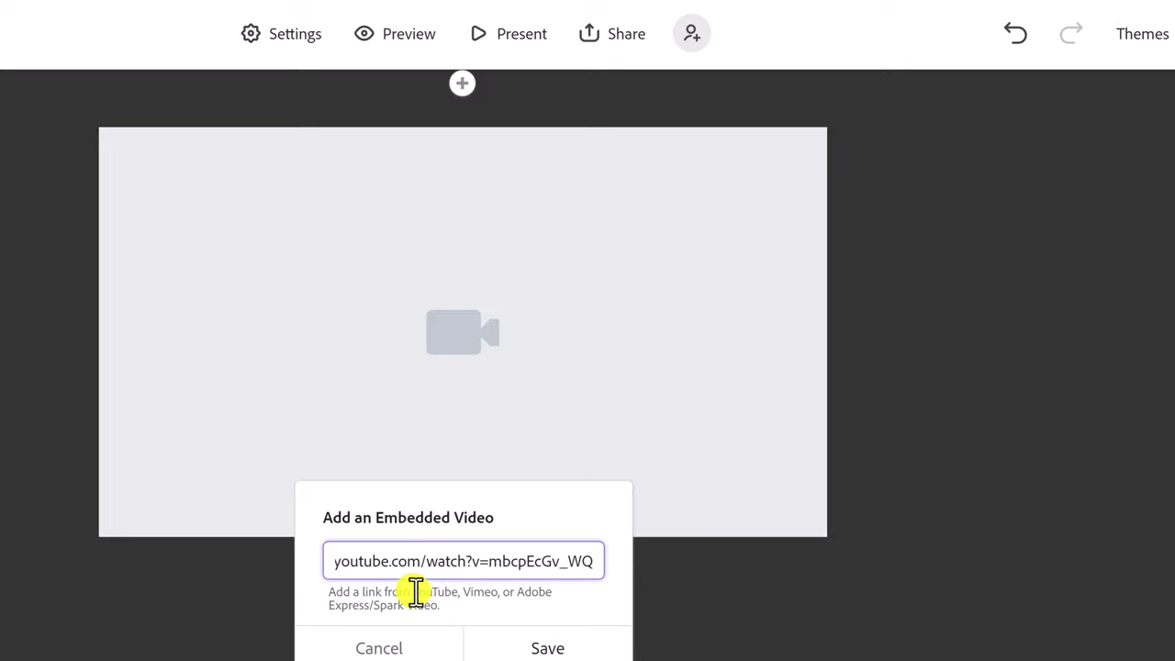
pyautogui.click(550, 648)
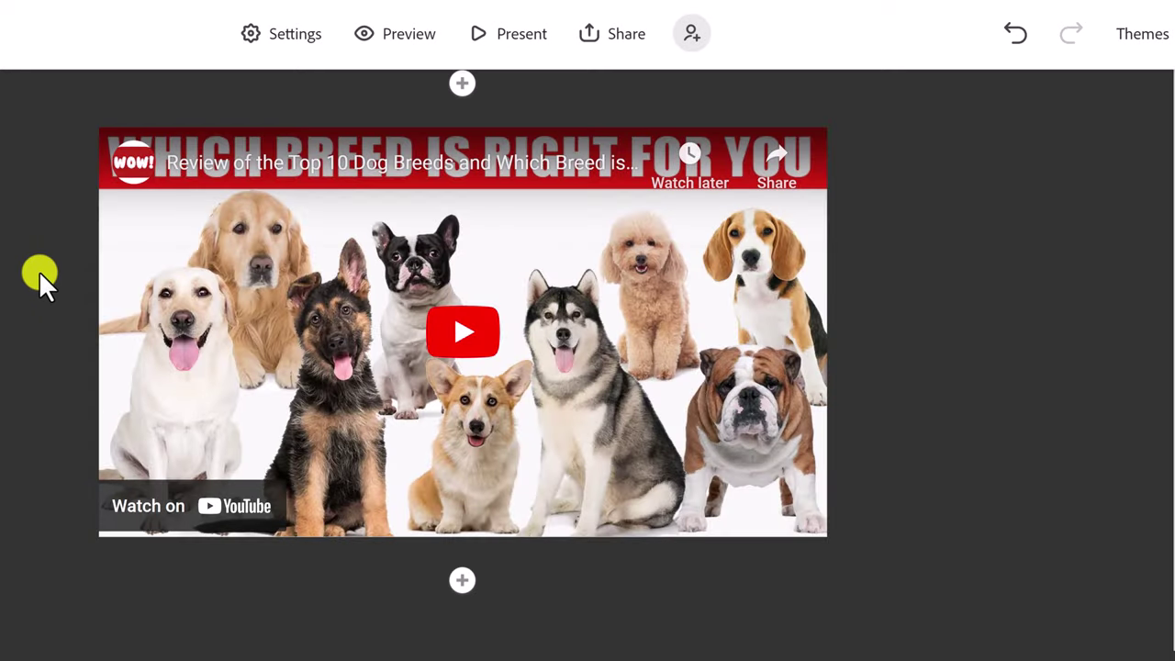
# Step: Add a left-aligned "Dogs" button below the video, linked to youtube.com/watch?v=mbcpEcGv_WQ
pyautogui.scroll(3, 41, 273)
pyautogui.scroll(3, 38, 270)
pyautogui.scroll(-3, 38, 270)
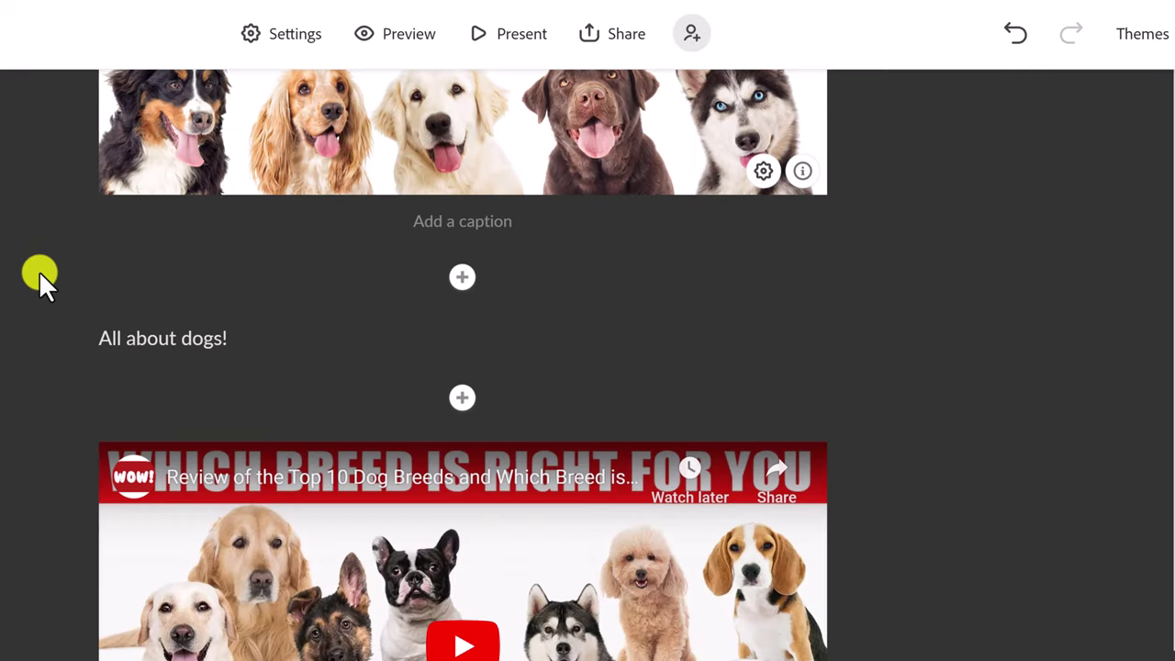
pyautogui.scroll(-3, 39, 270)
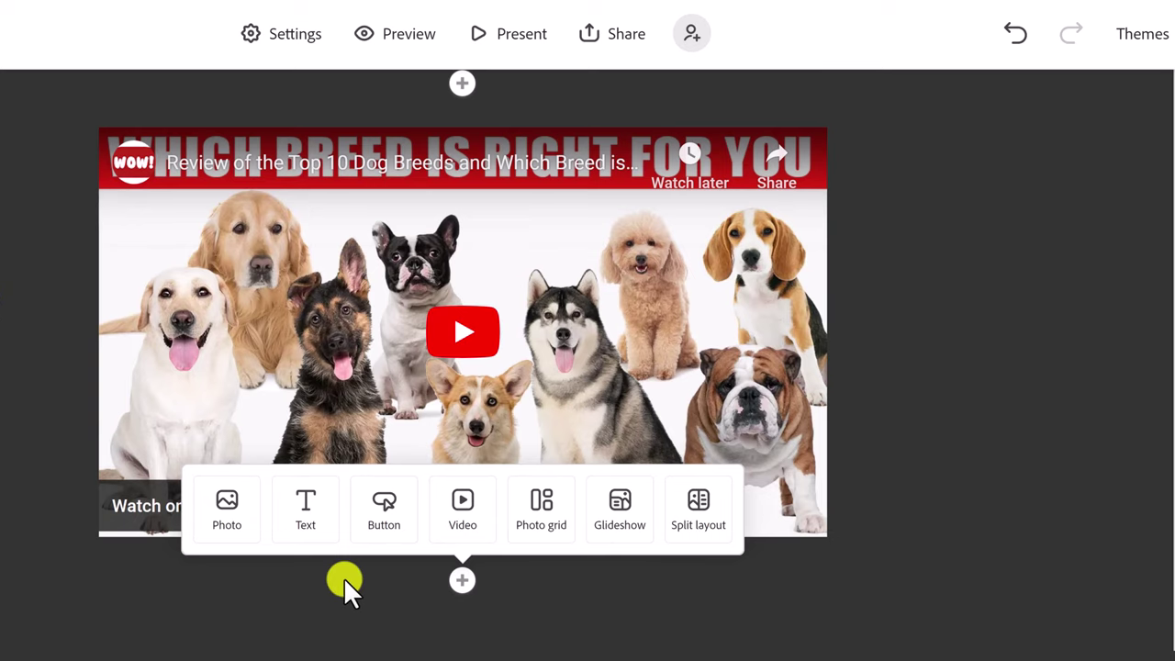
pyautogui.click(387, 536)
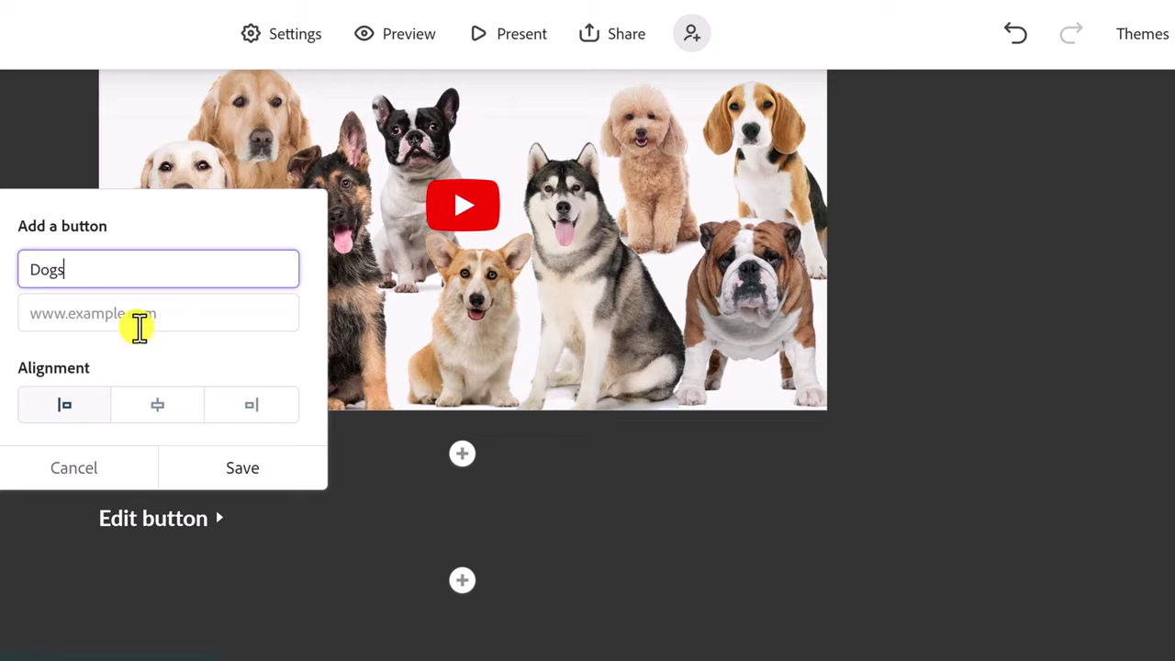
pyautogui.click(142, 317)
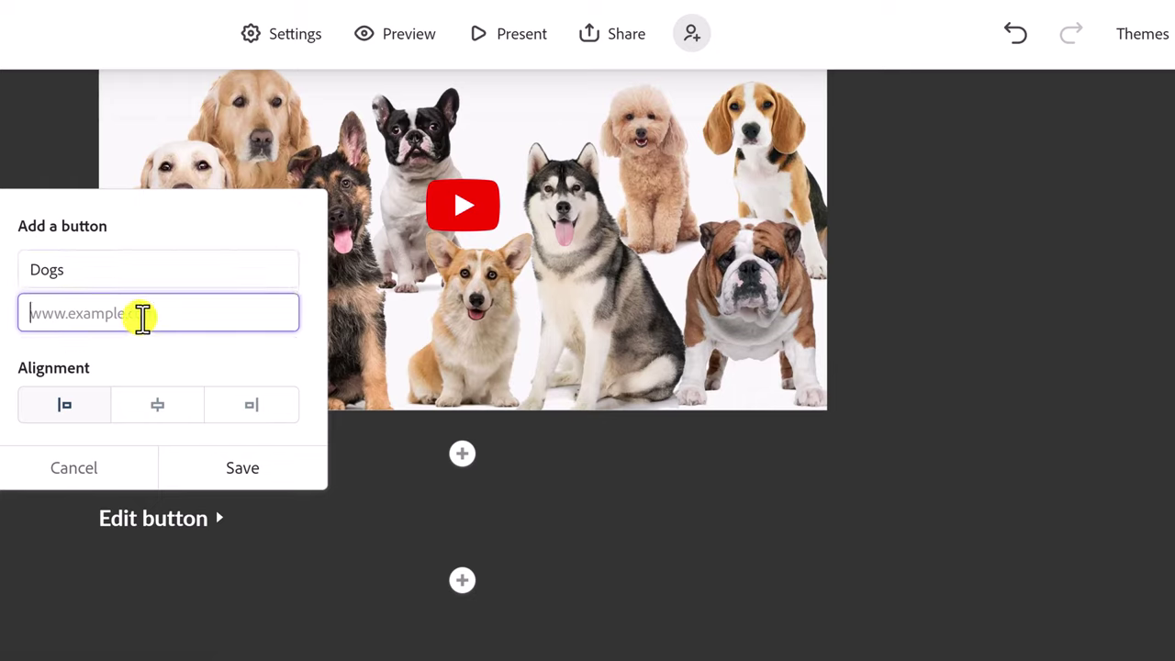
pyautogui.write('youtube.com/watch?v=mbcpEcGv_WQ')
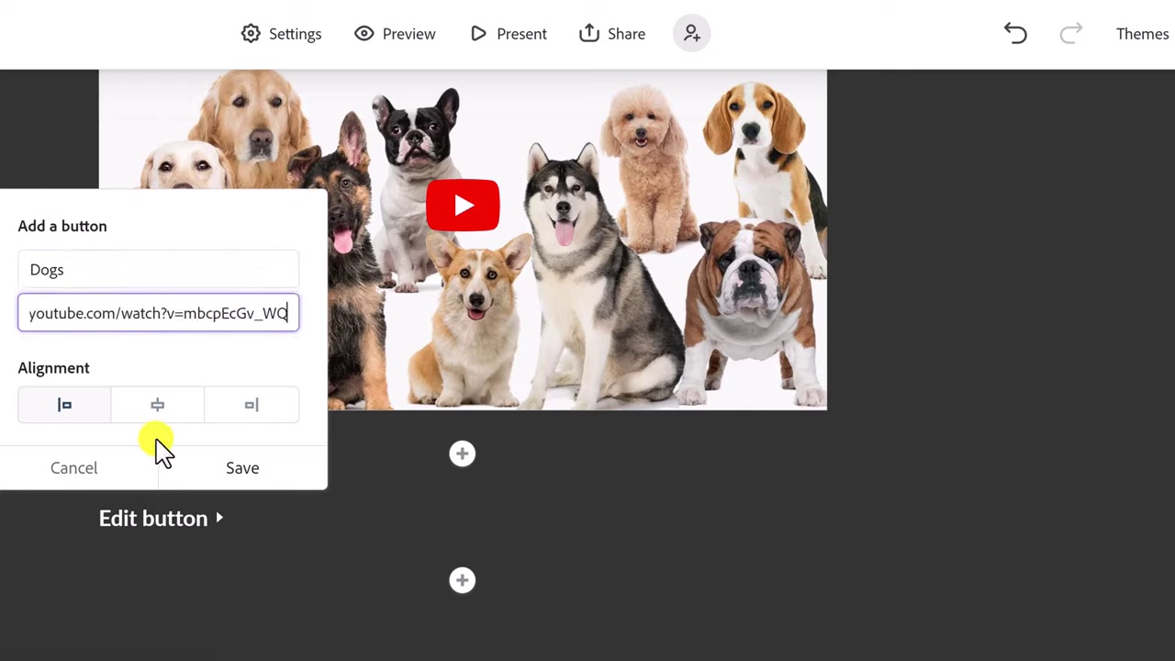
pyautogui.click(244, 470)
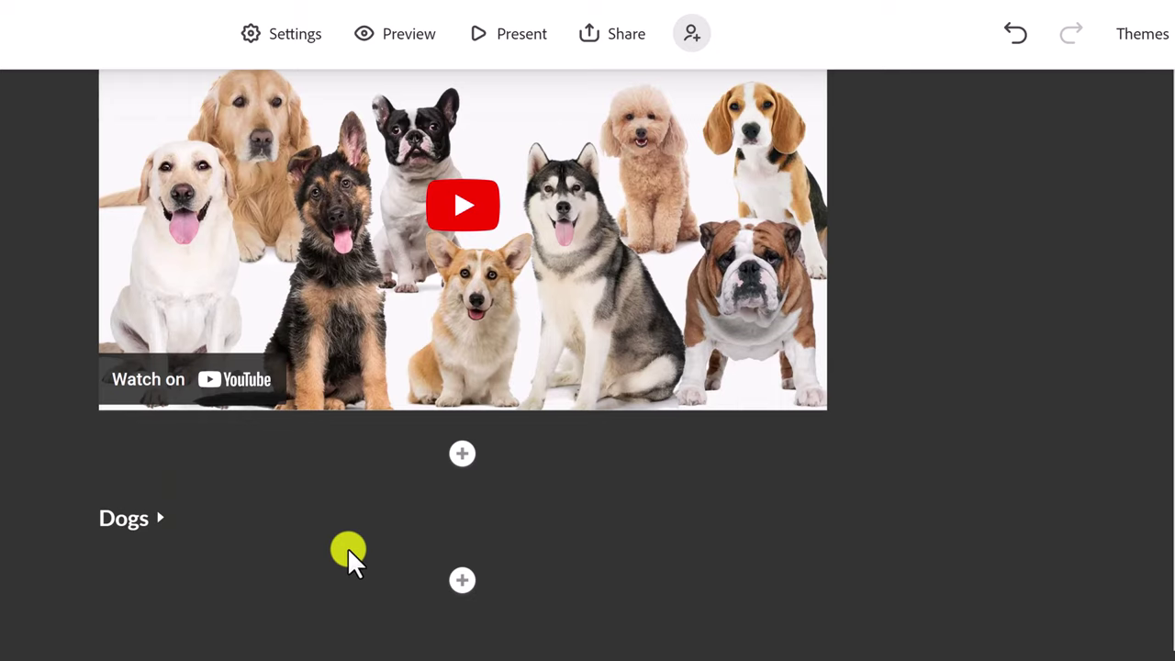
# Step: Preview the Dogs web page from the cover down to the dog photo, and return to editing
pyautogui.click(410, 42)
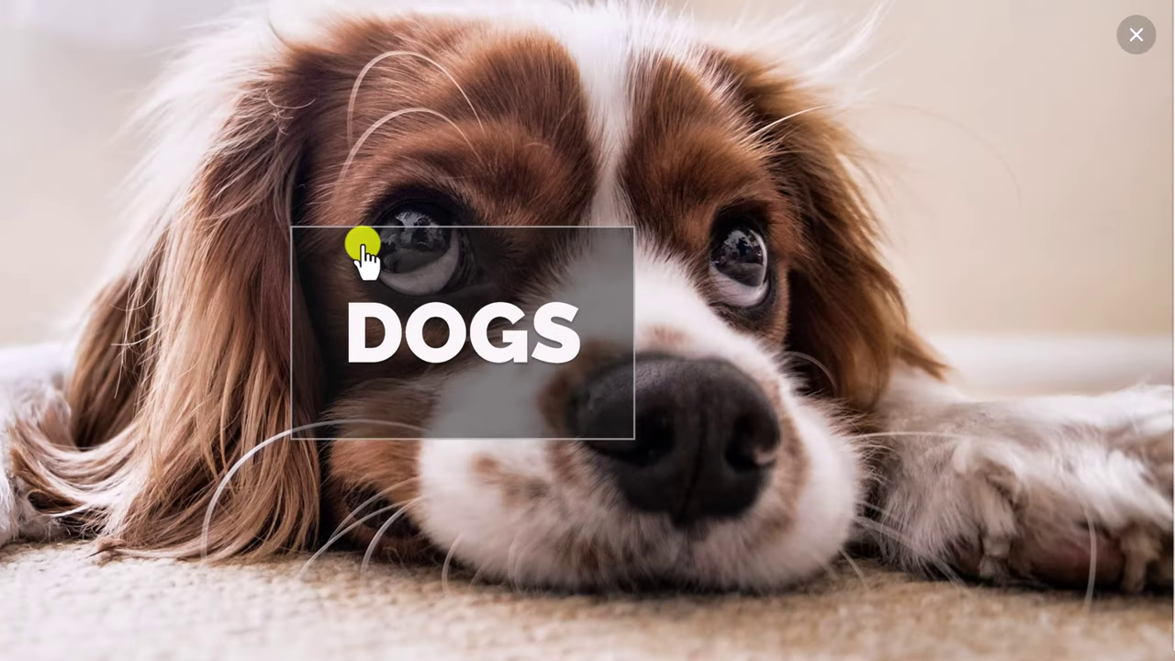
pyautogui.scroll(-8, 362, 239)
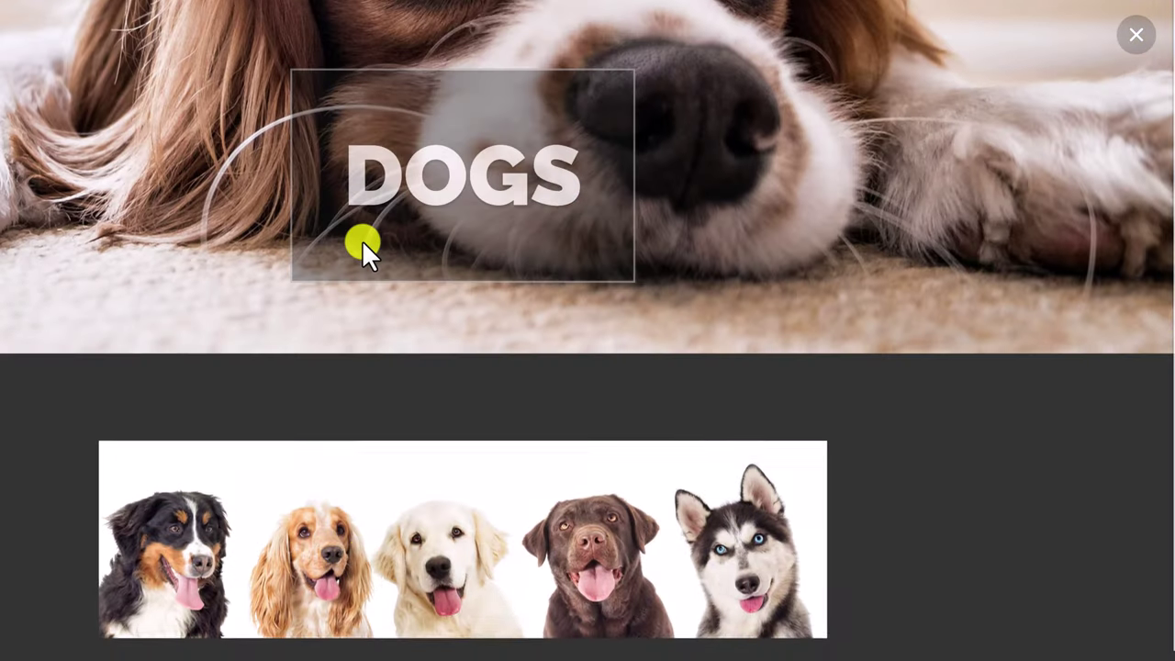
pyautogui.scroll(-3, 363, 246)
pyautogui.scroll(10, 365, 254)
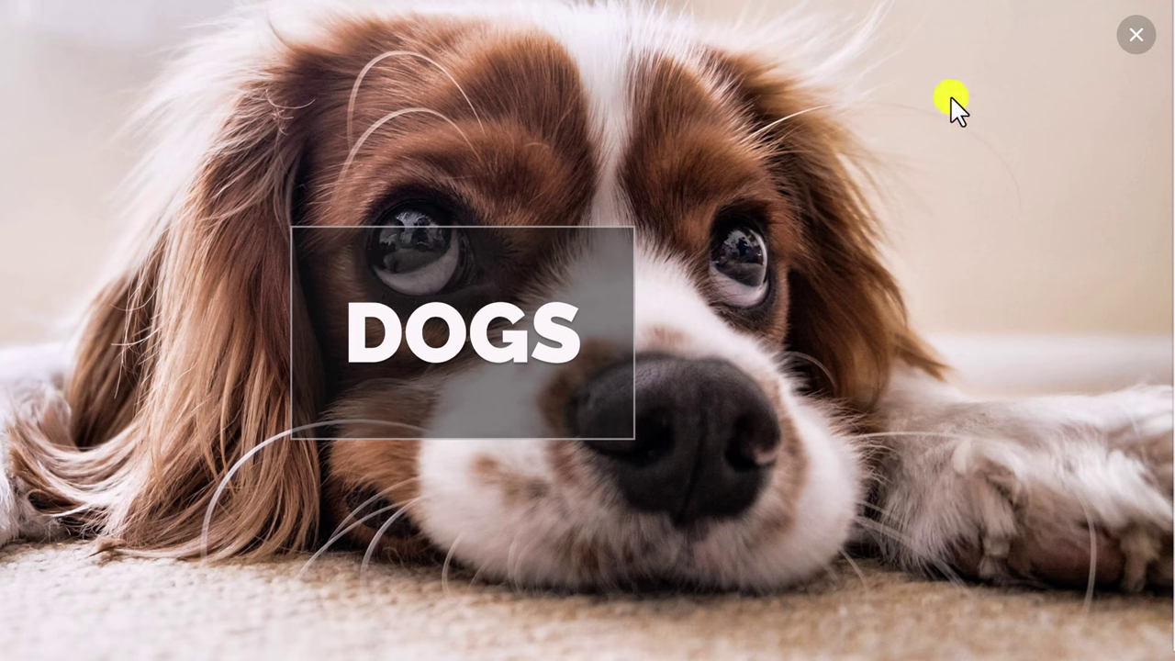
pyautogui.click(1135, 42)
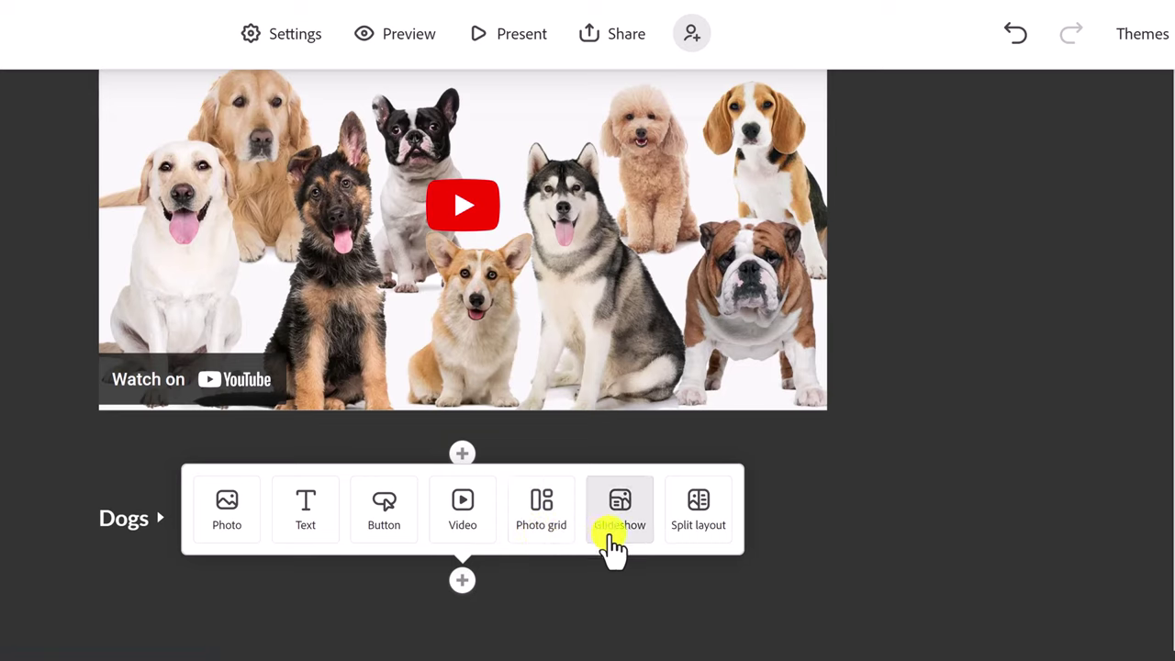
# Step: Add a split layout below the Dogs button and fill its image half with the photo of two dogs lying on grass
pyautogui.click(695, 533)
pyautogui.scroll(8, 652, 537)
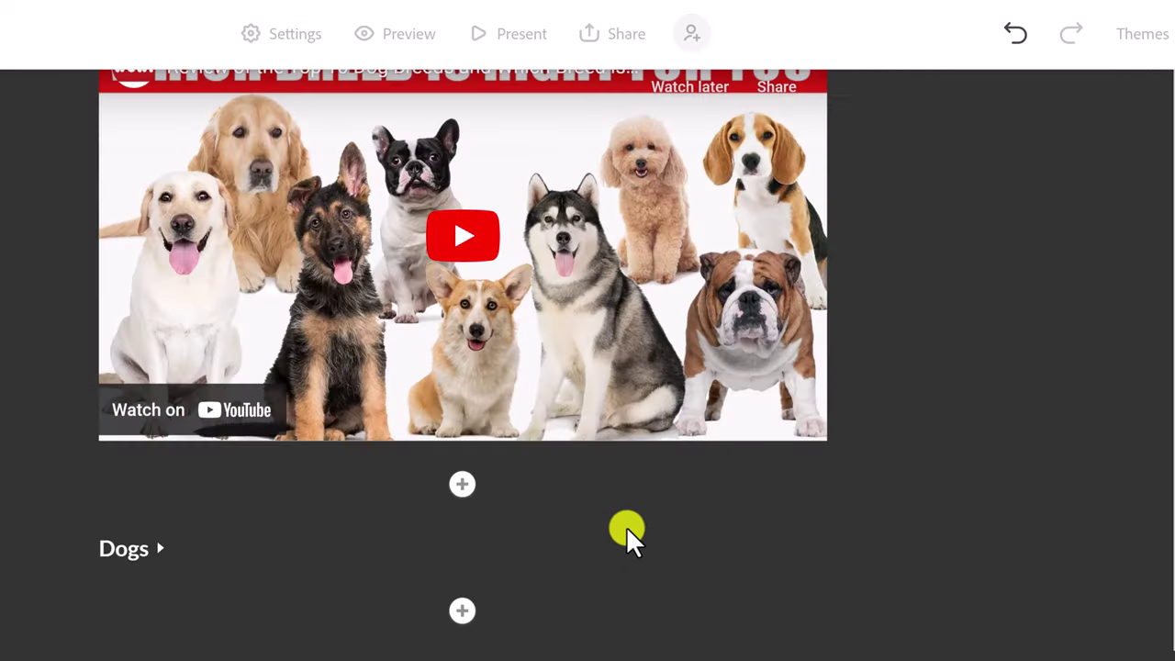
pyautogui.scroll(-3, 626, 526)
pyautogui.scroll(-5, 625, 534)
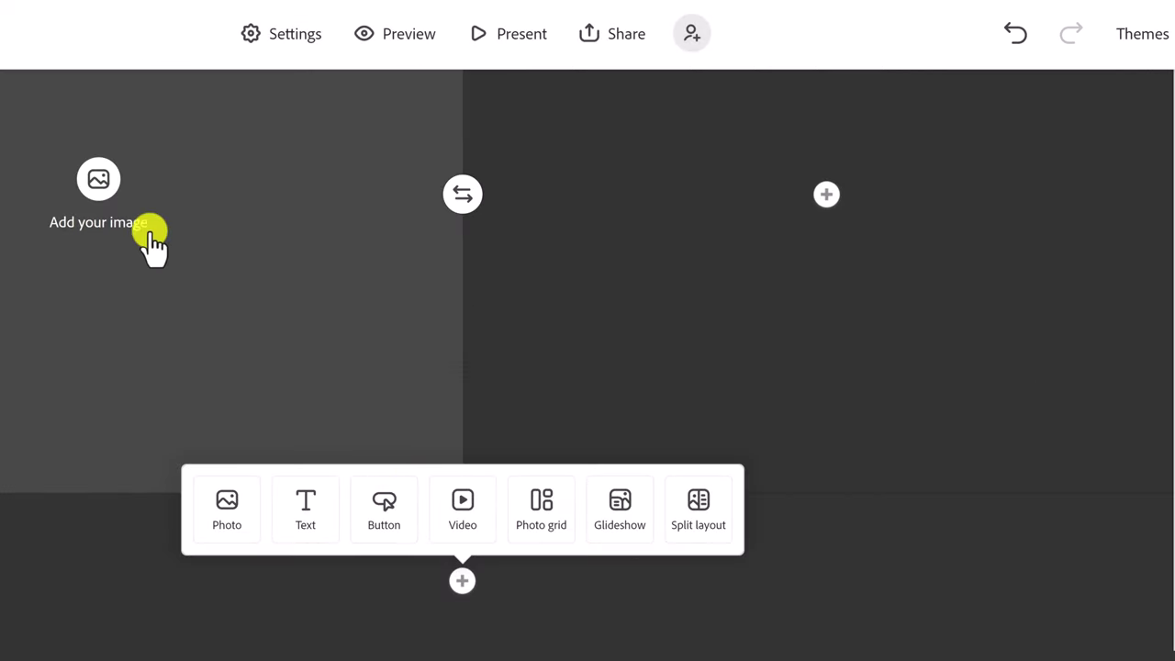
pyautogui.click(97, 180)
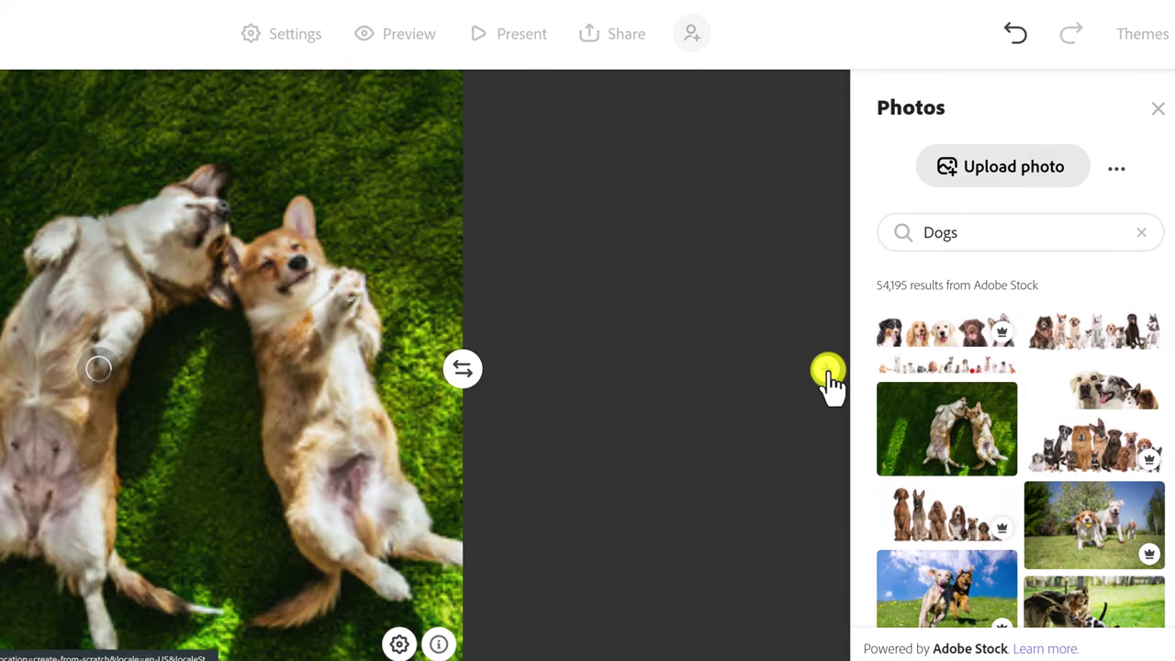
# Step: Add a text block reading "Info" to the empty half of the split layout
pyautogui.click(828, 371)
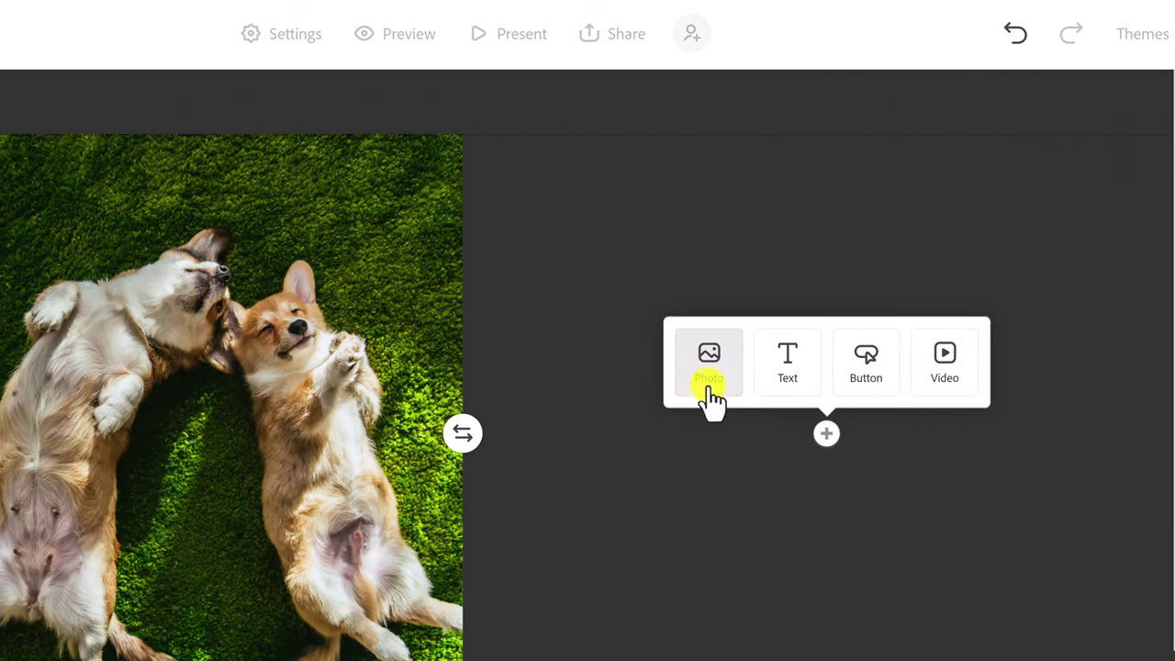
pyautogui.click(791, 389)
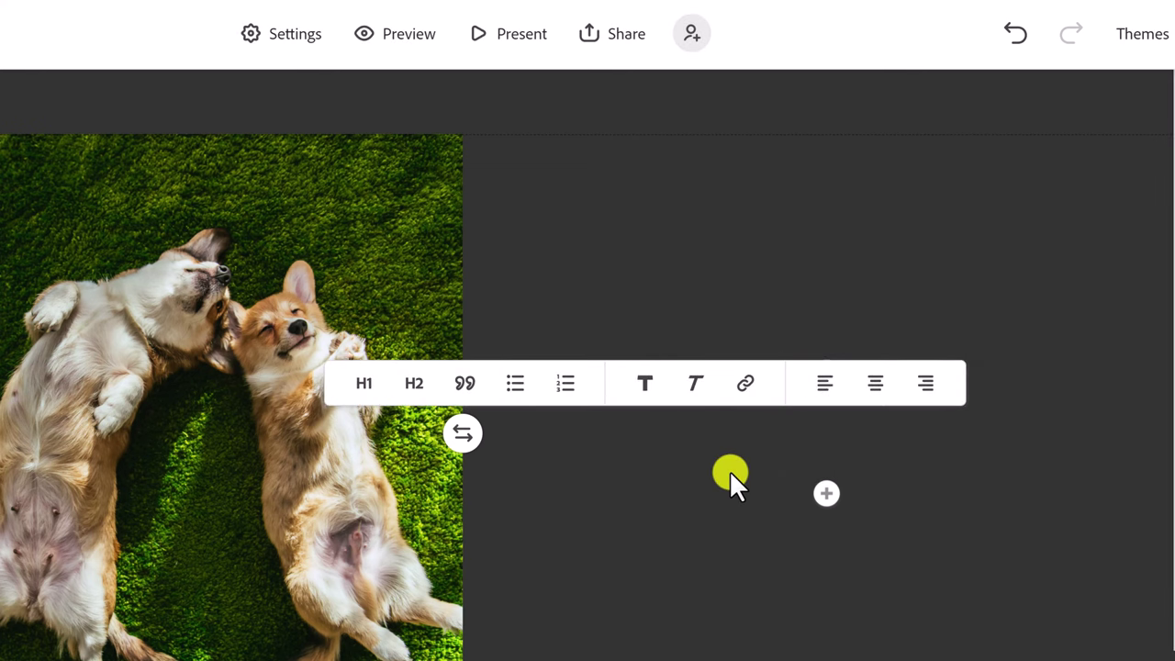
pyautogui.write('Info')
pyautogui.scroll(-3, 582, 530)
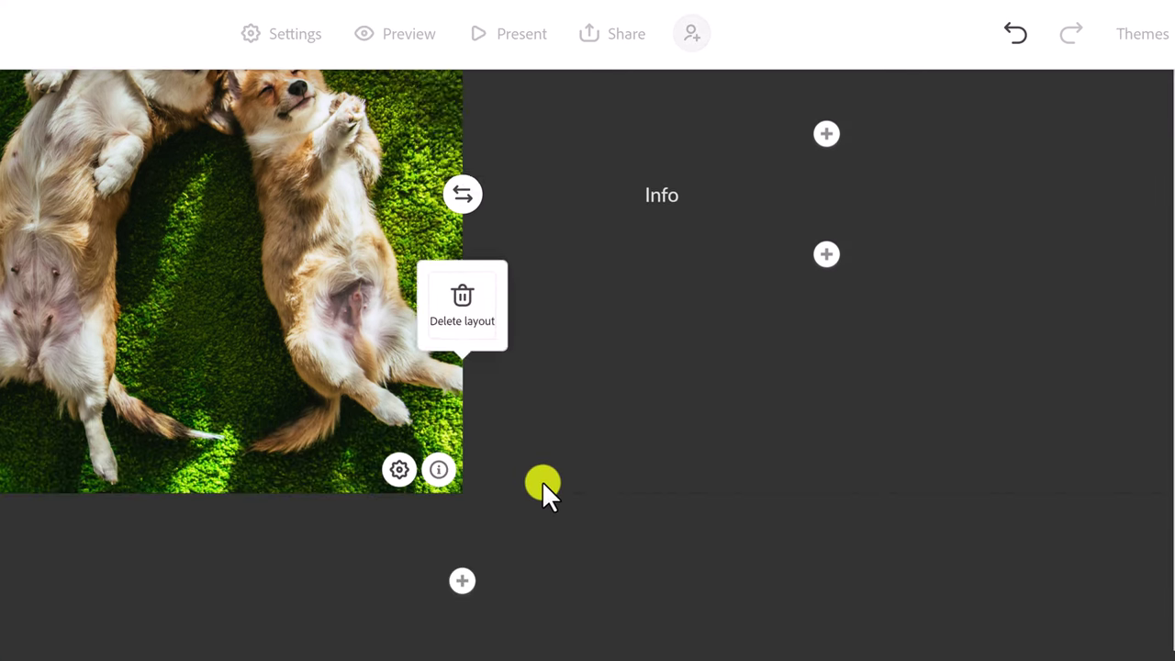
# Step: Add a glideshow below the split layout with the peeking cats and dogs, reclining dog group, five dogs outdoors and pug photos, and save it
pyautogui.click(462, 578)
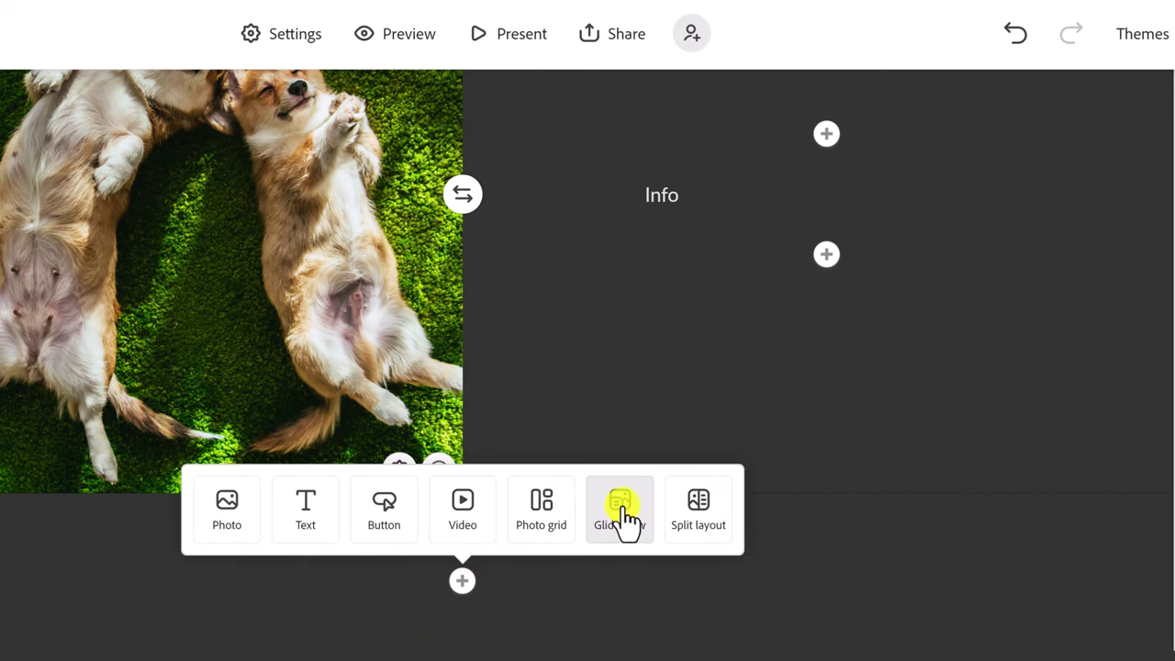
pyautogui.click(625, 519)
pyautogui.scroll(-2, 1000, 496)
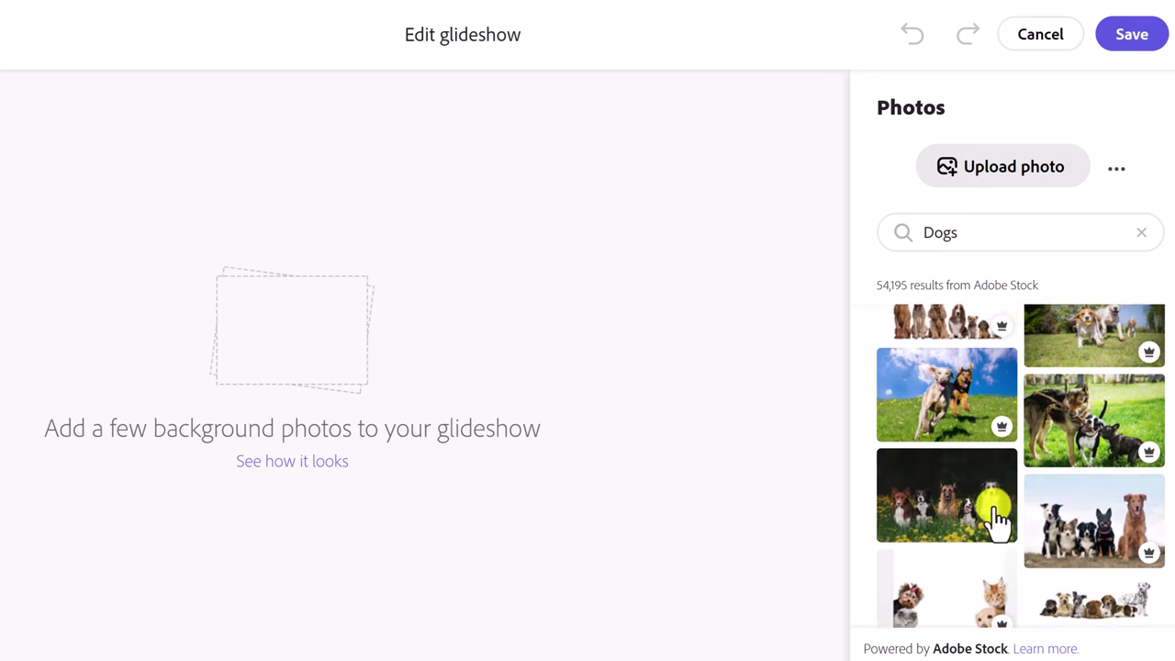
pyautogui.scroll(-1, 999, 520)
pyautogui.scroll(-3, 955, 500)
pyautogui.click(949, 496)
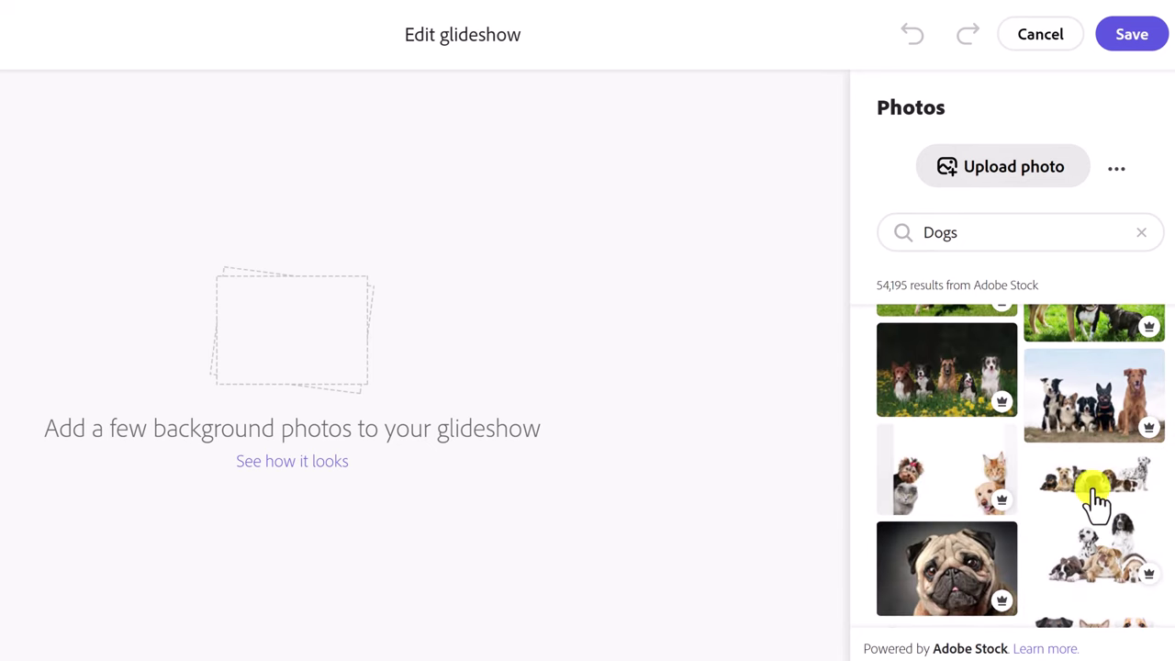
pyautogui.click(1096, 493)
pyautogui.click(1074, 418)
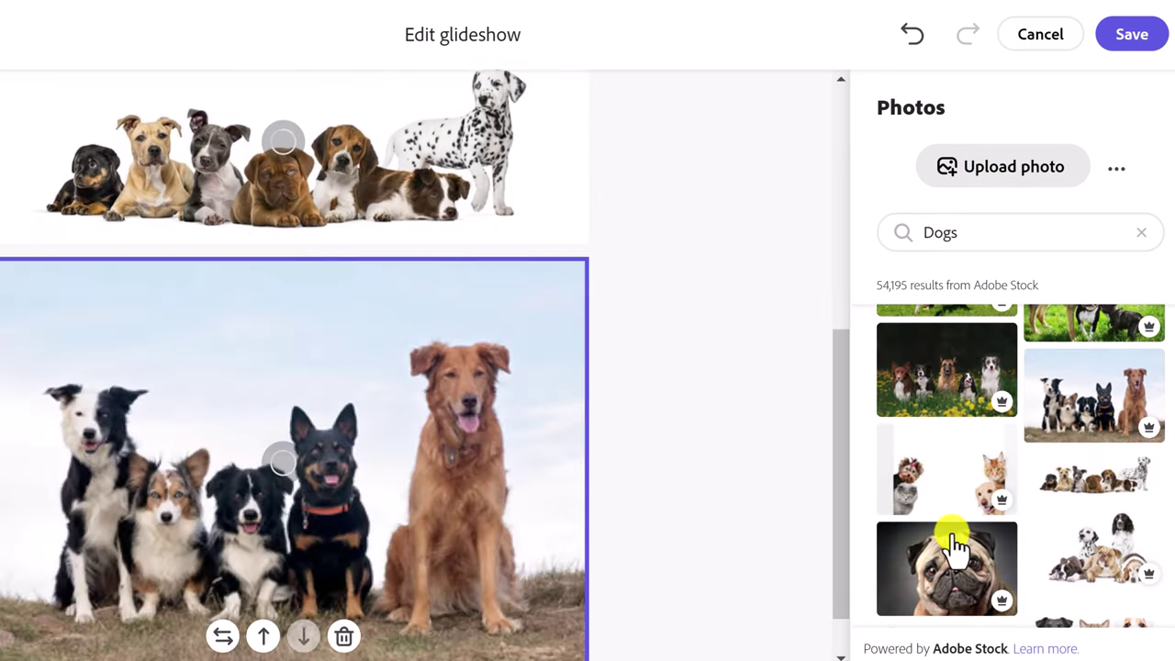
pyautogui.click(955, 546)
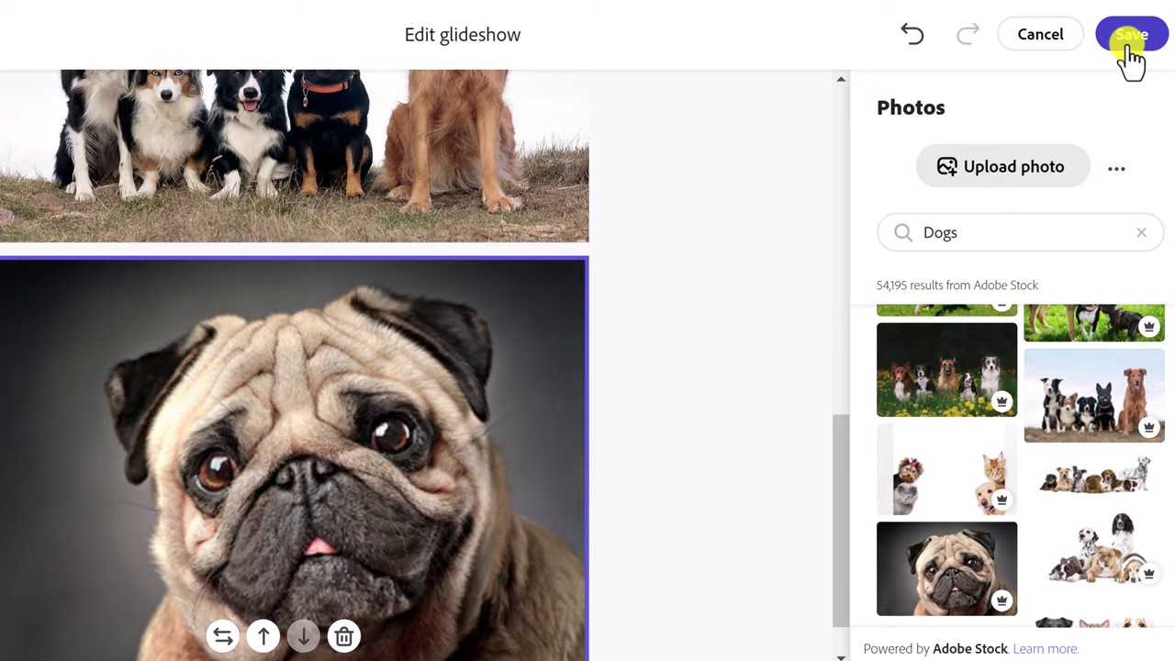
pyautogui.click(1131, 37)
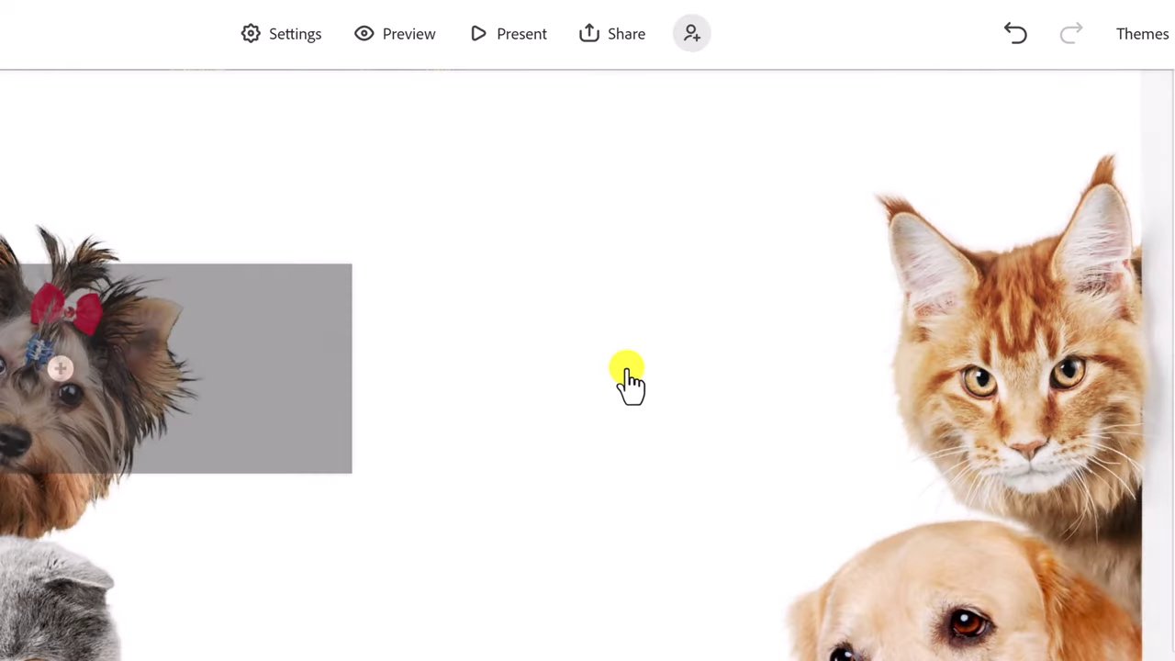
# Step: Preview the full Dogs page from the cover through the split layout and glideshow, and return to editing
pyautogui.scroll(20, 628, 381)
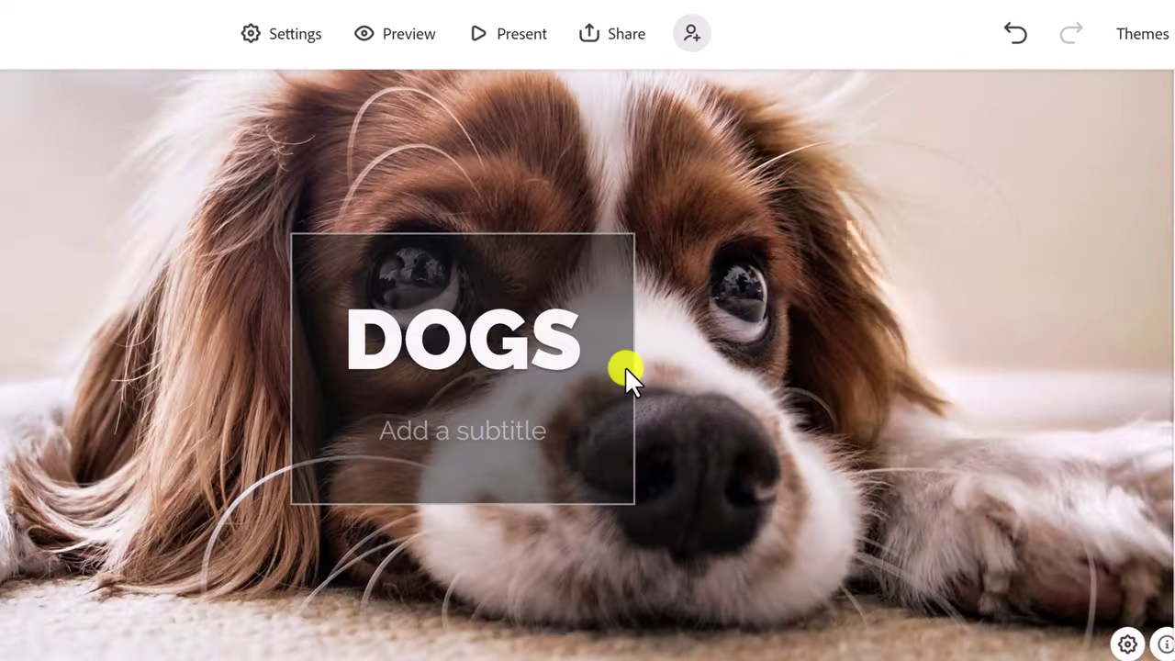
pyautogui.scroll(-5, 566, 341)
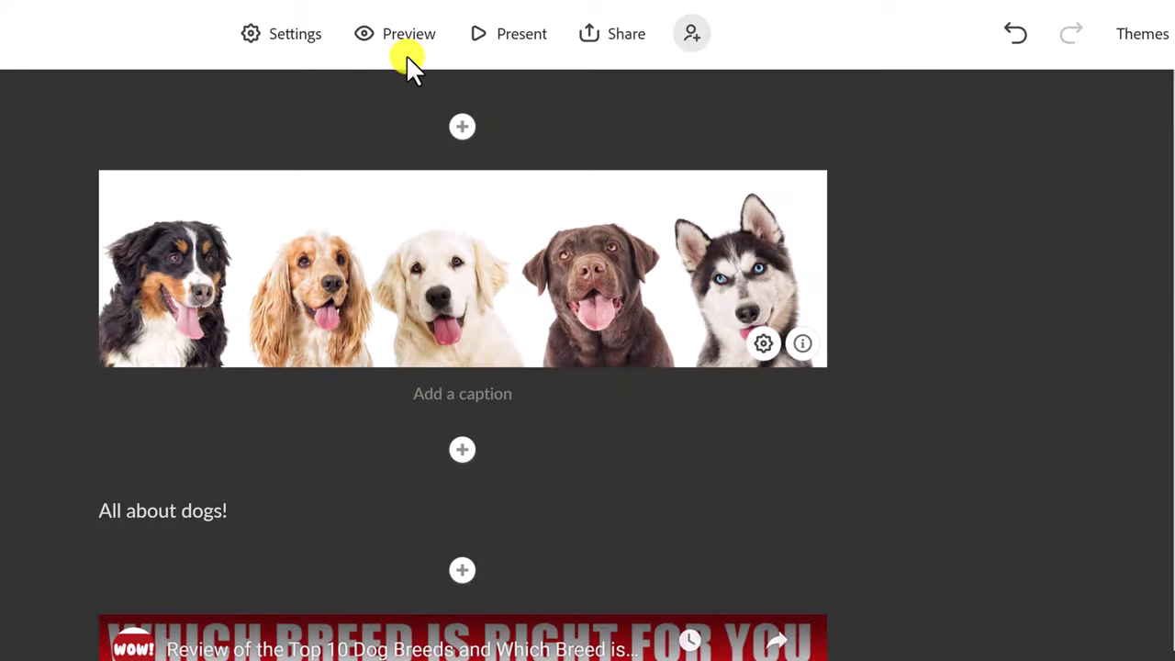
pyautogui.click(407, 53)
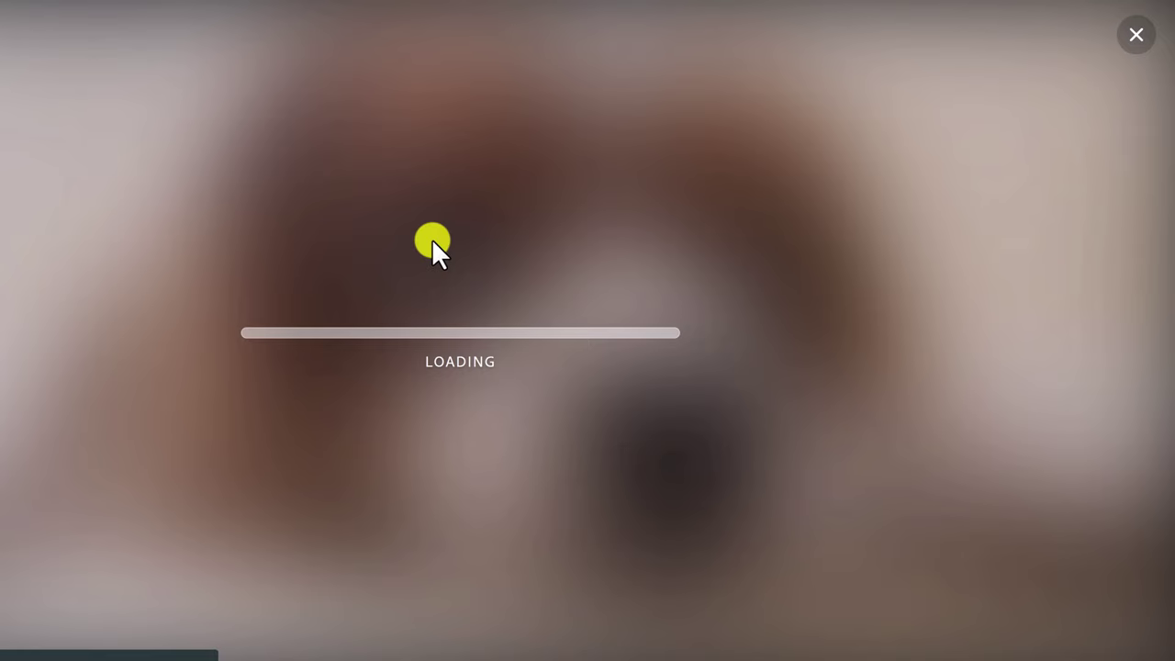
pyautogui.scroll(5, 434, 243)
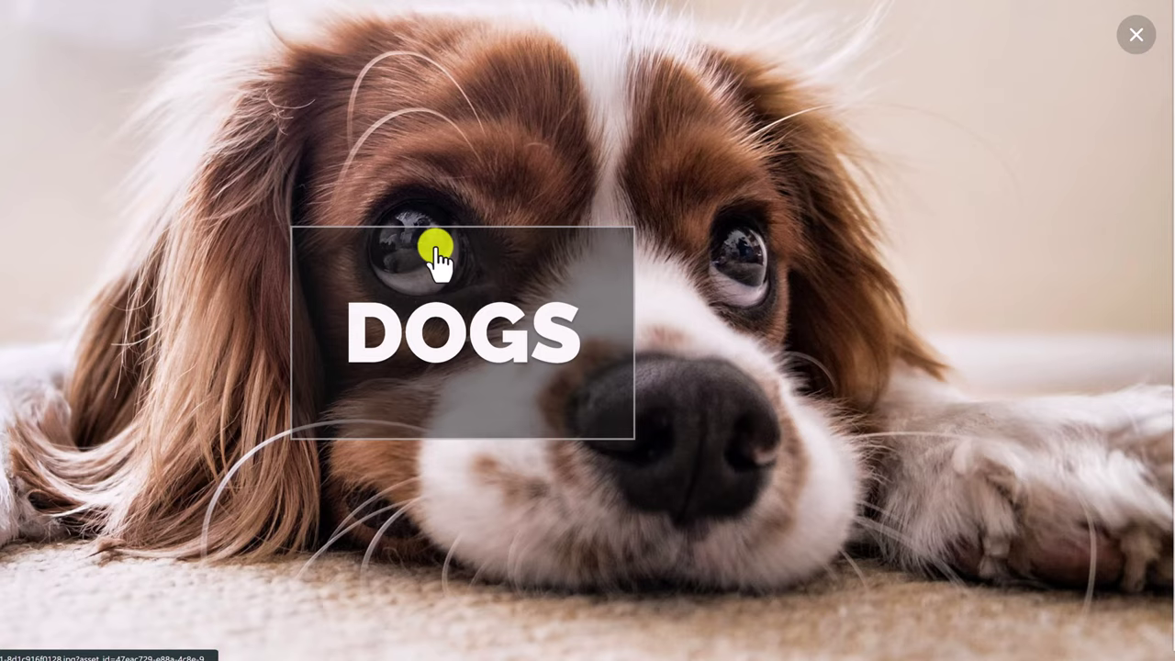
pyautogui.scroll(-8, 437, 259)
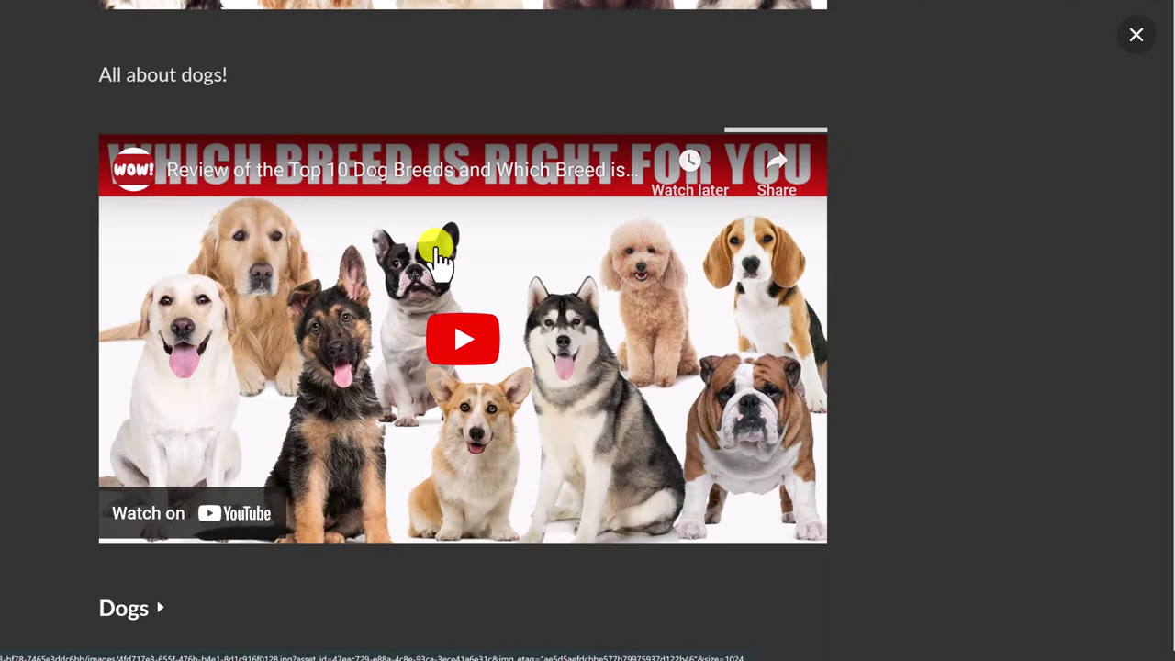
pyautogui.scroll(-10, 439, 257)
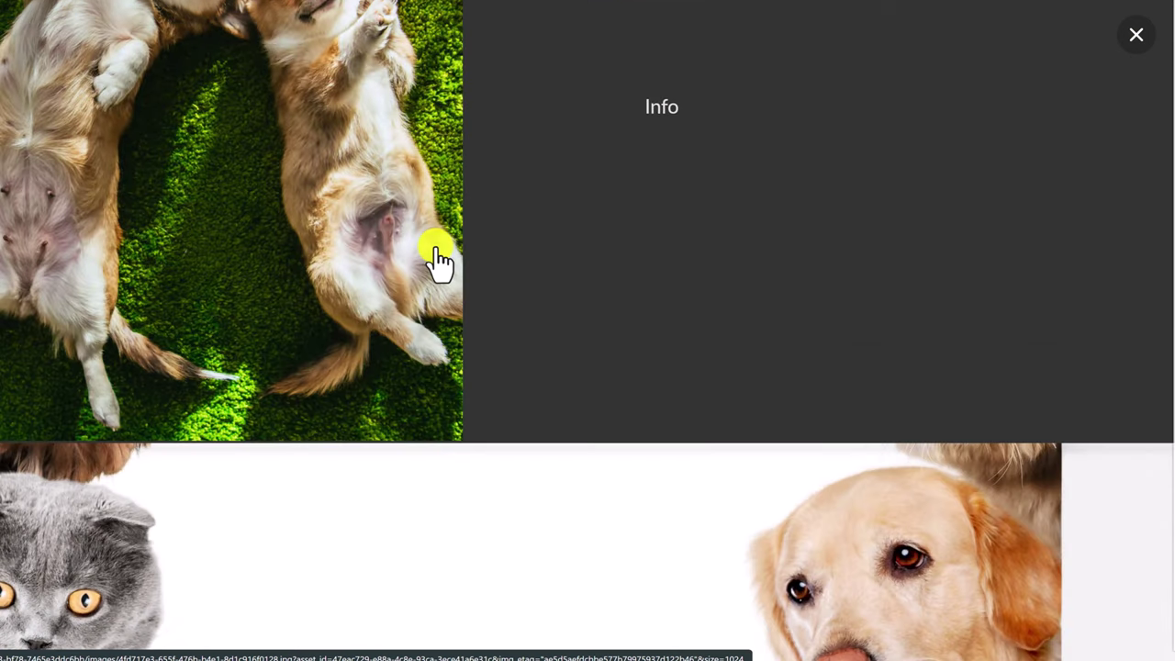
pyautogui.scroll(-5, 437, 259)
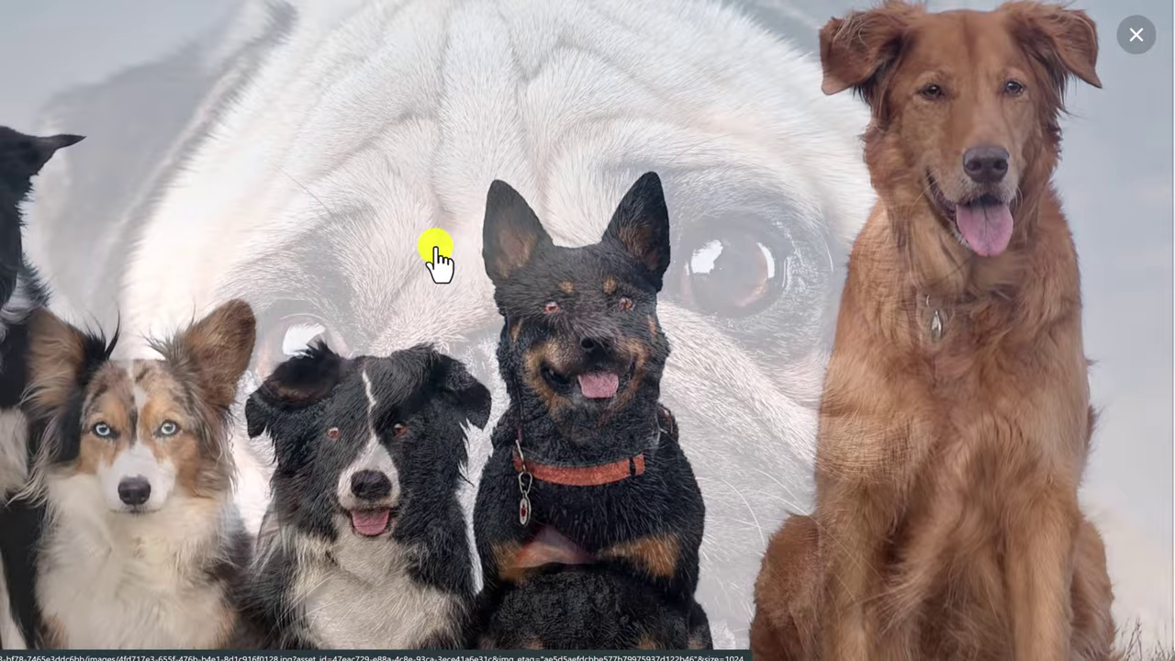
pyautogui.scroll(-3, 437, 259)
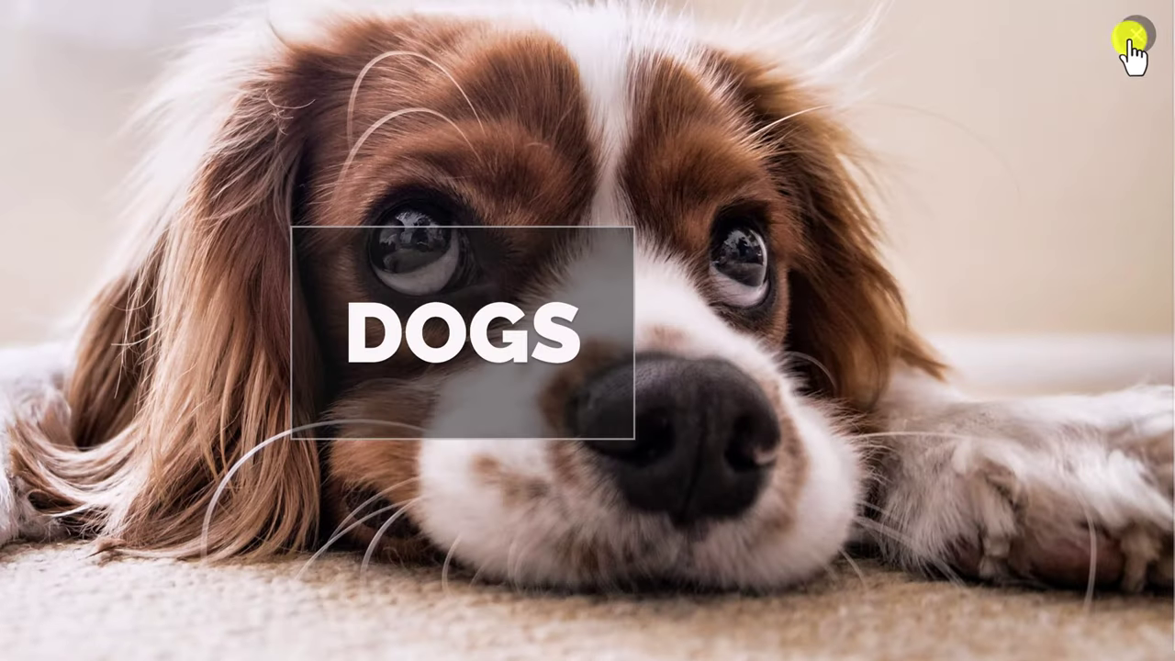
pyautogui.click(1135, 37)
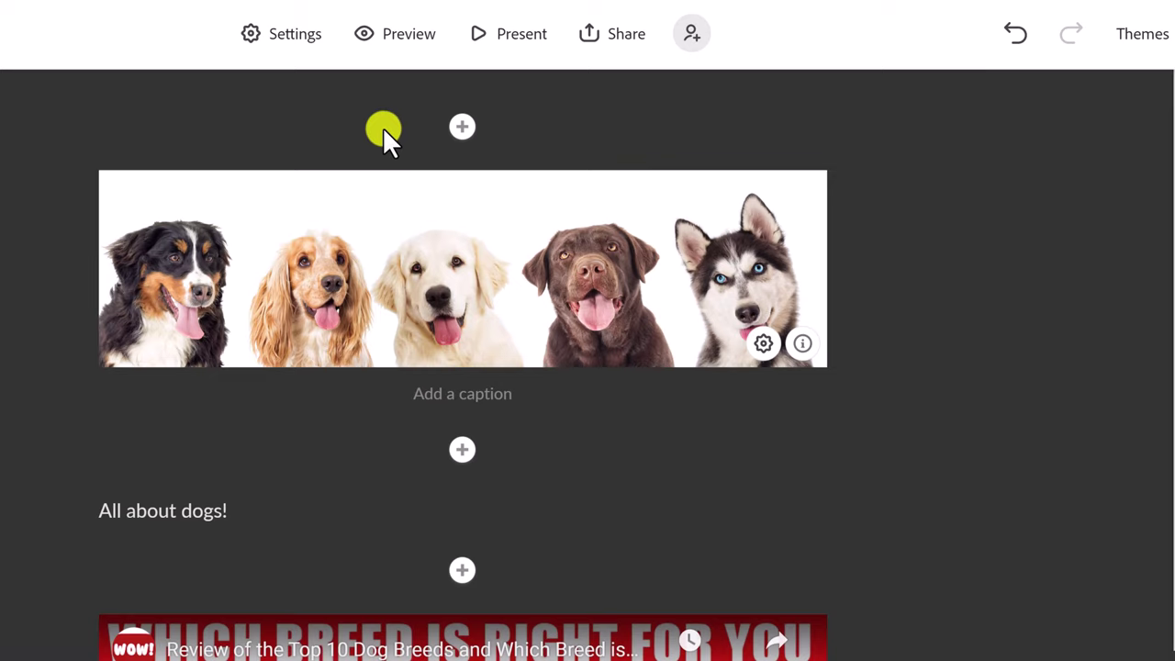
# Step: Examine the page's sharing options and project settings without changing them
pyautogui.click(631, 45)
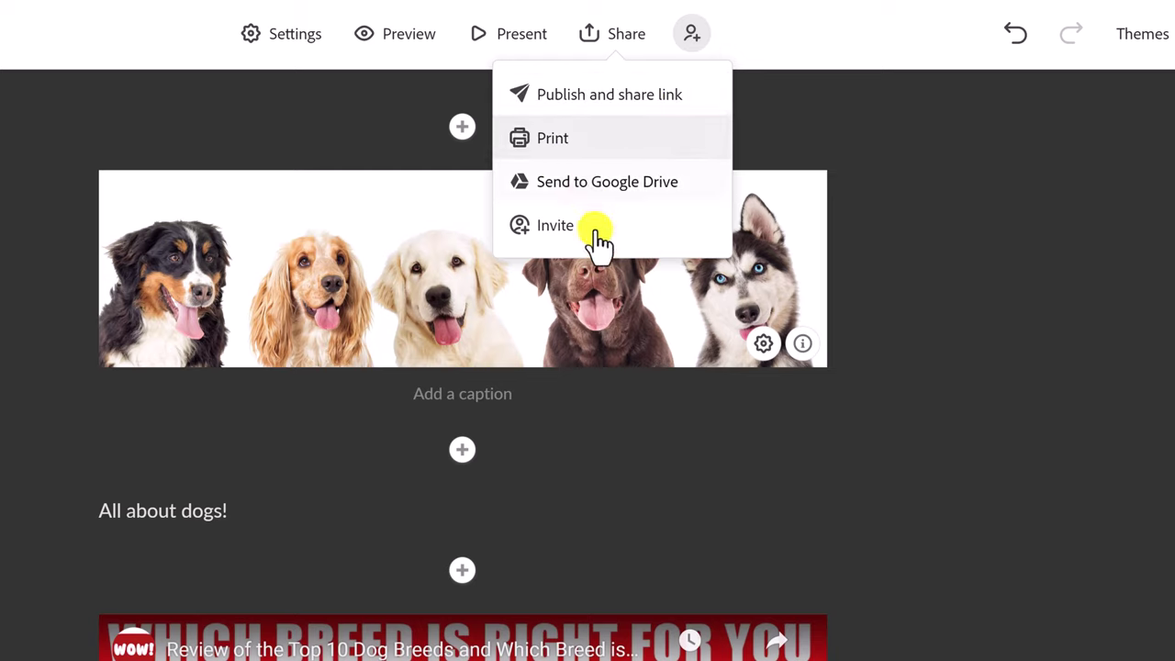
pyautogui.click(381, 111)
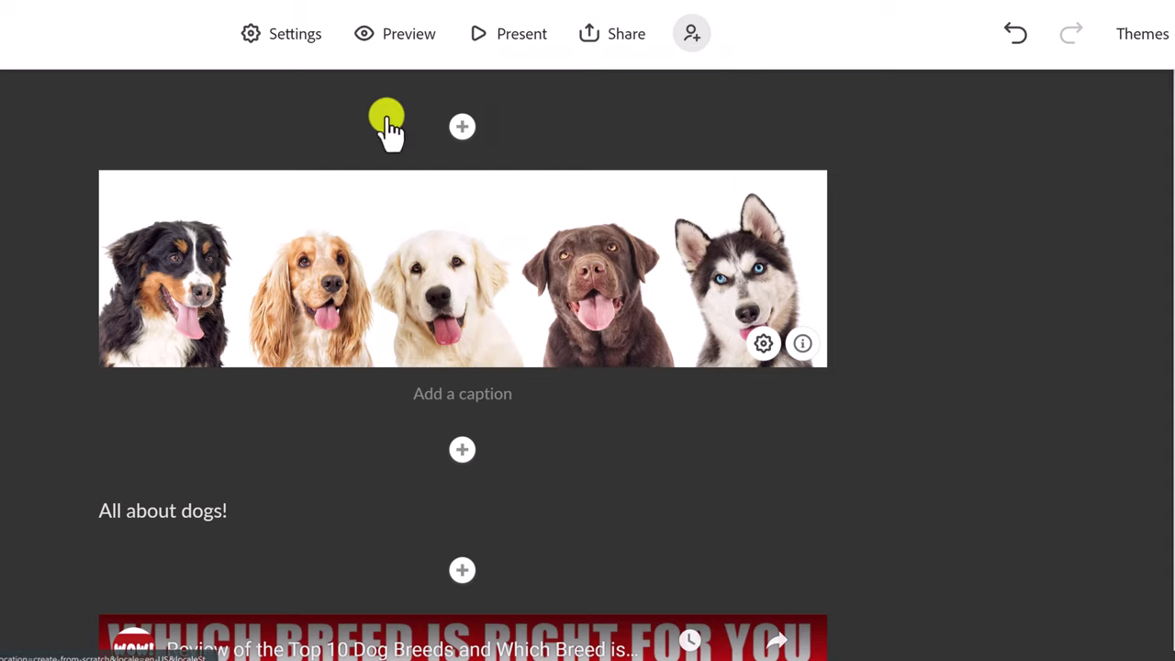
pyautogui.click(307, 46)
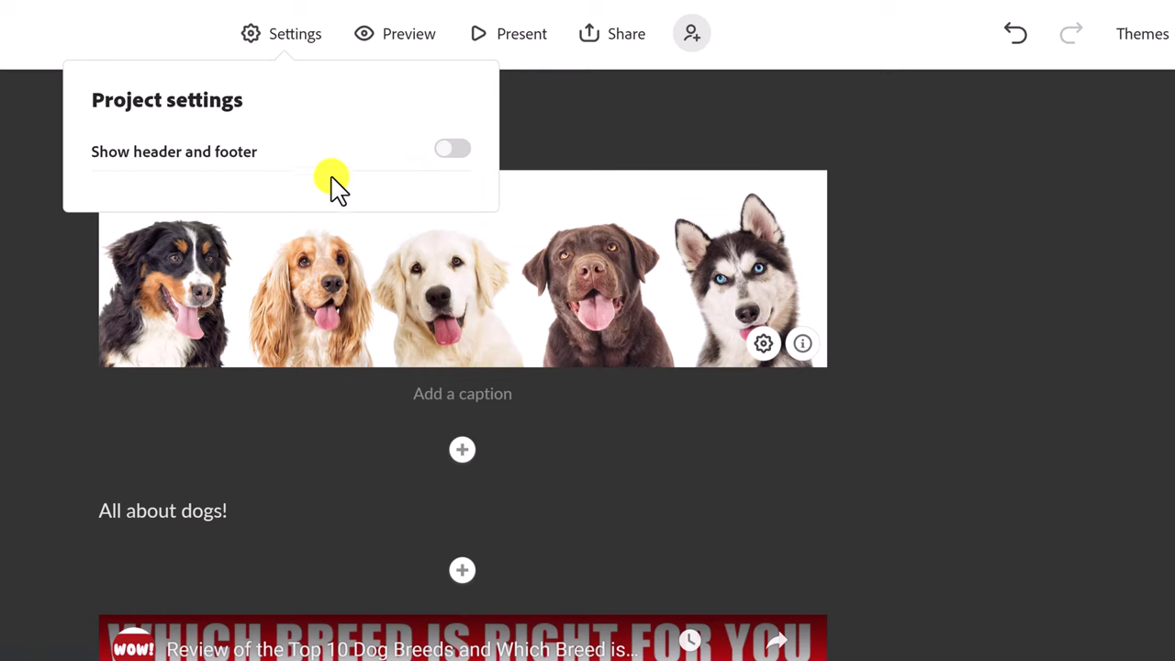
pyautogui.click(621, 126)
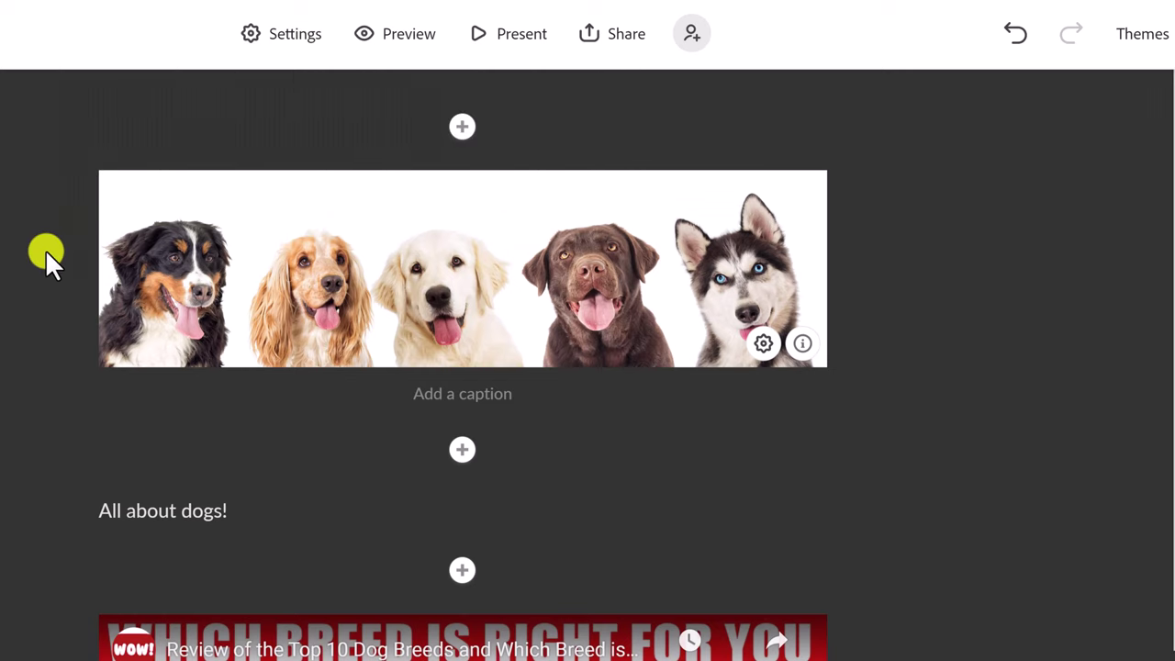
pyautogui.scroll(5, 45, 249)
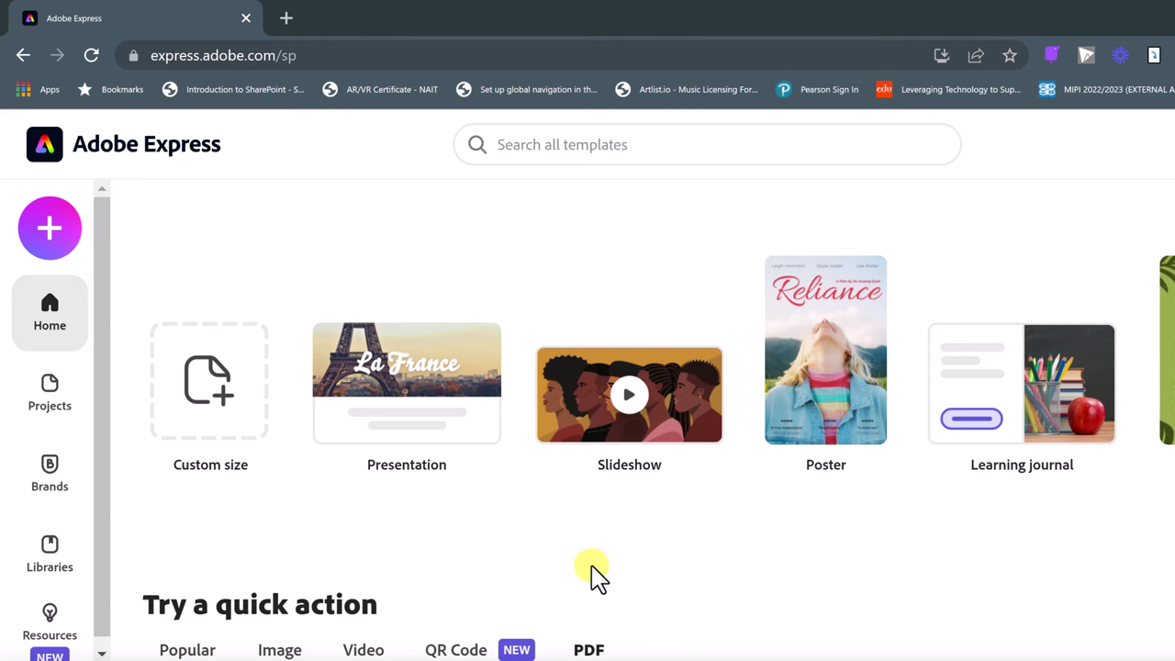
# Step: Remove the background from the photo us.jpg with the image quick action, and close the result
pyautogui.scroll(-3, 565, 553)
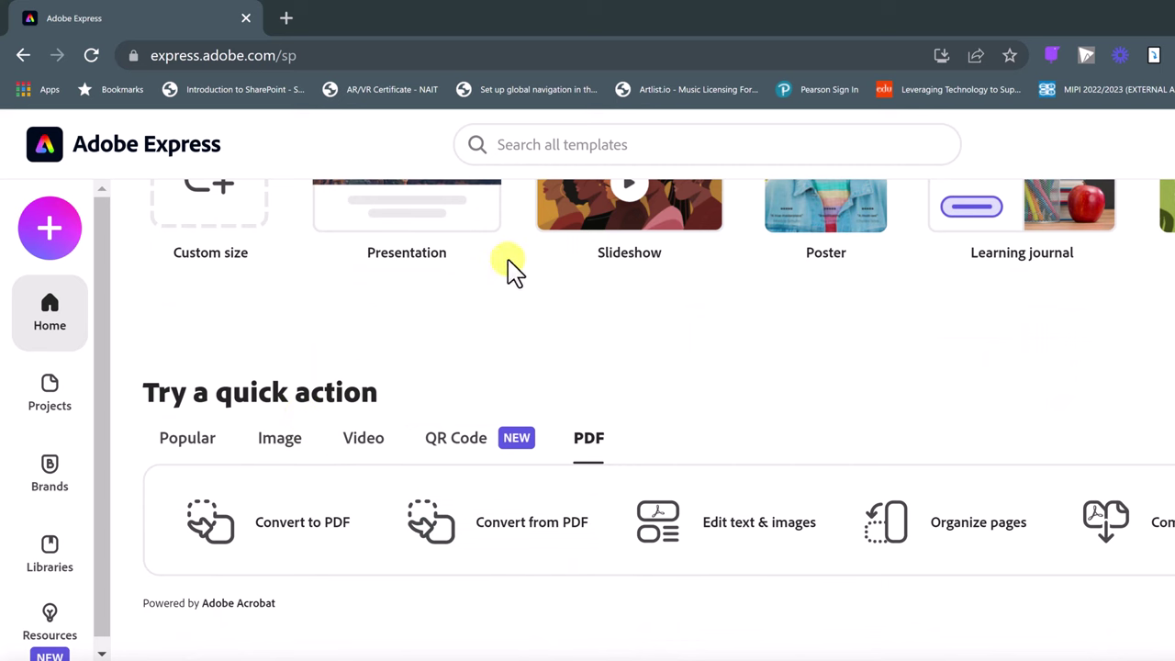
pyautogui.click(51, 237)
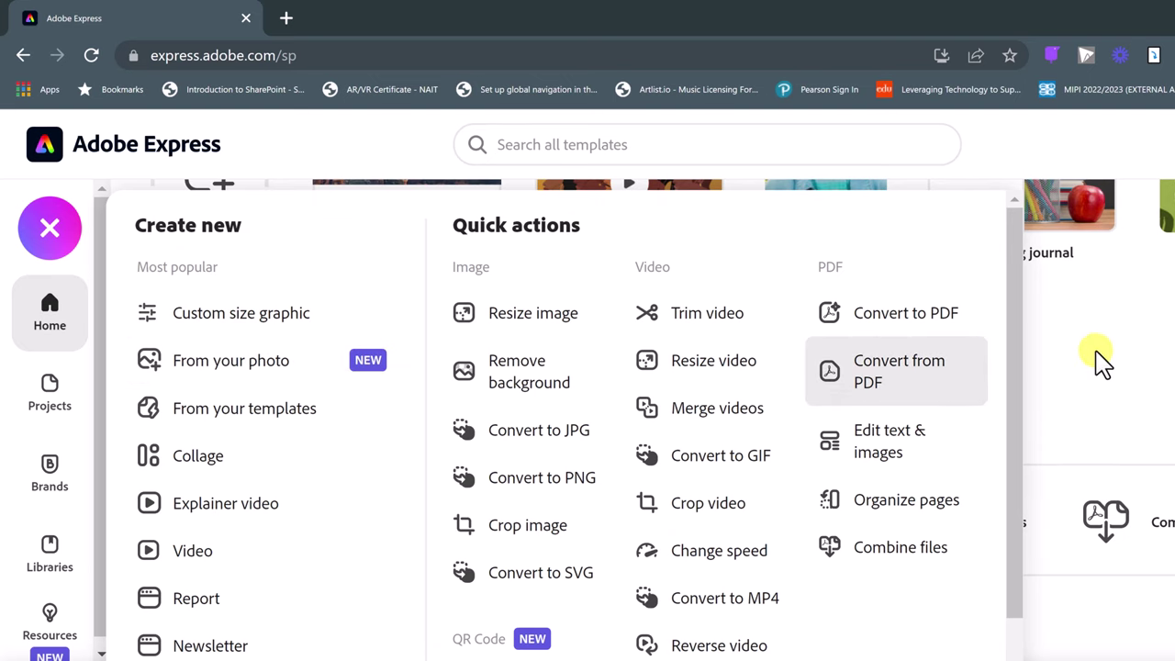
pyautogui.press('Escape')
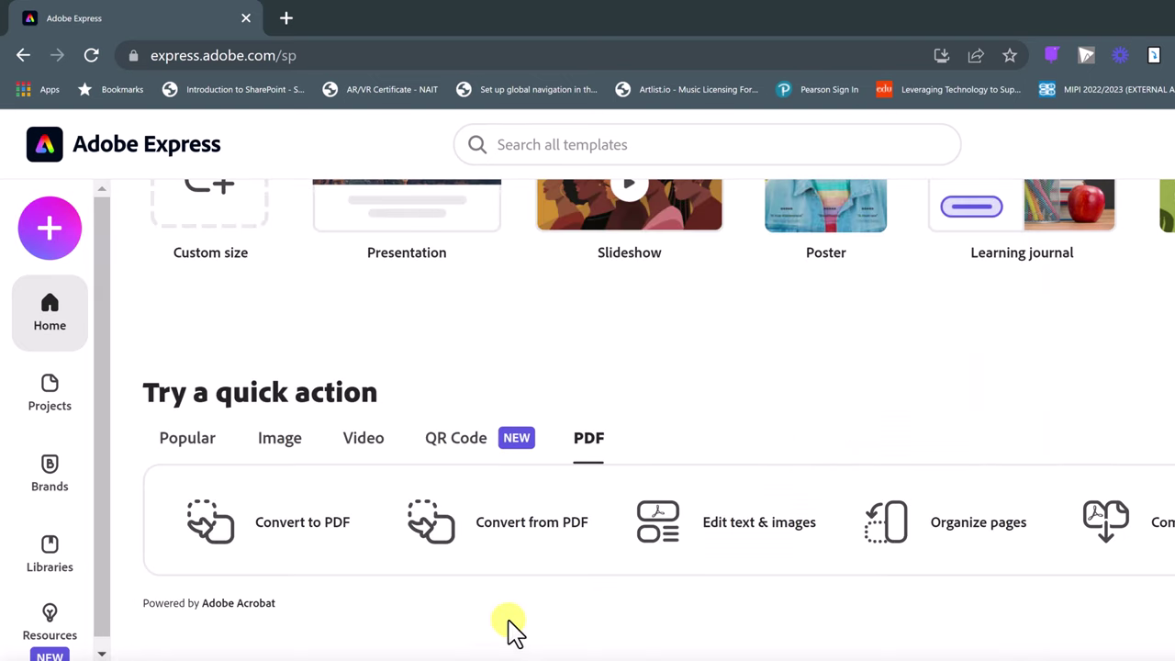
pyautogui.click(281, 442)
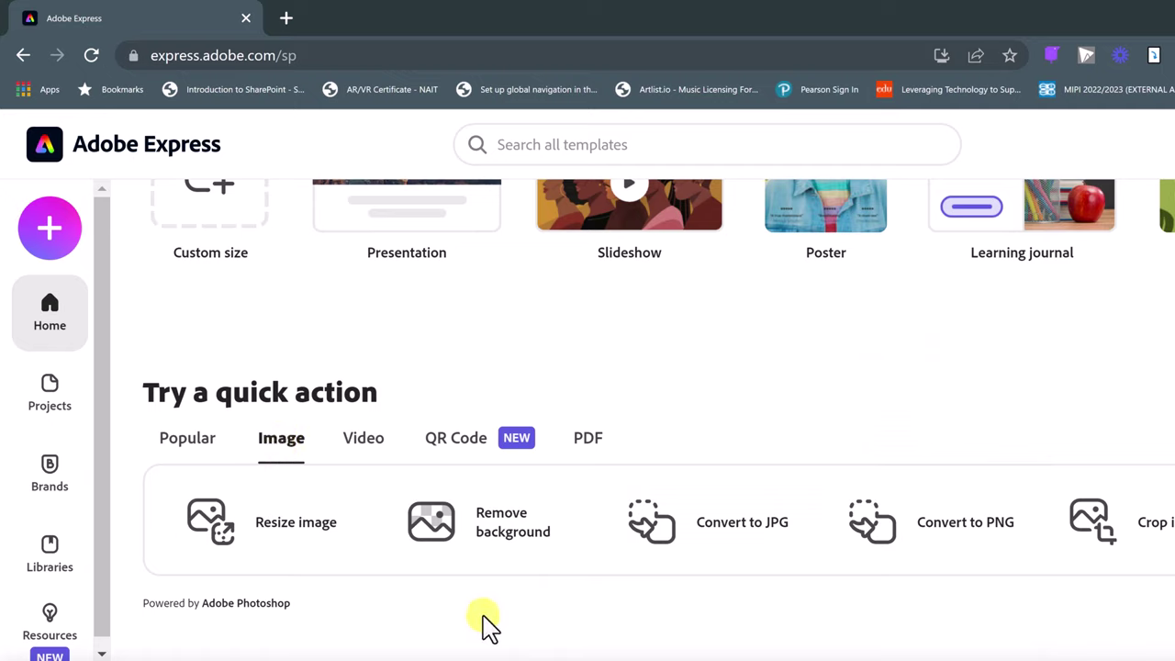
pyautogui.click(494, 546)
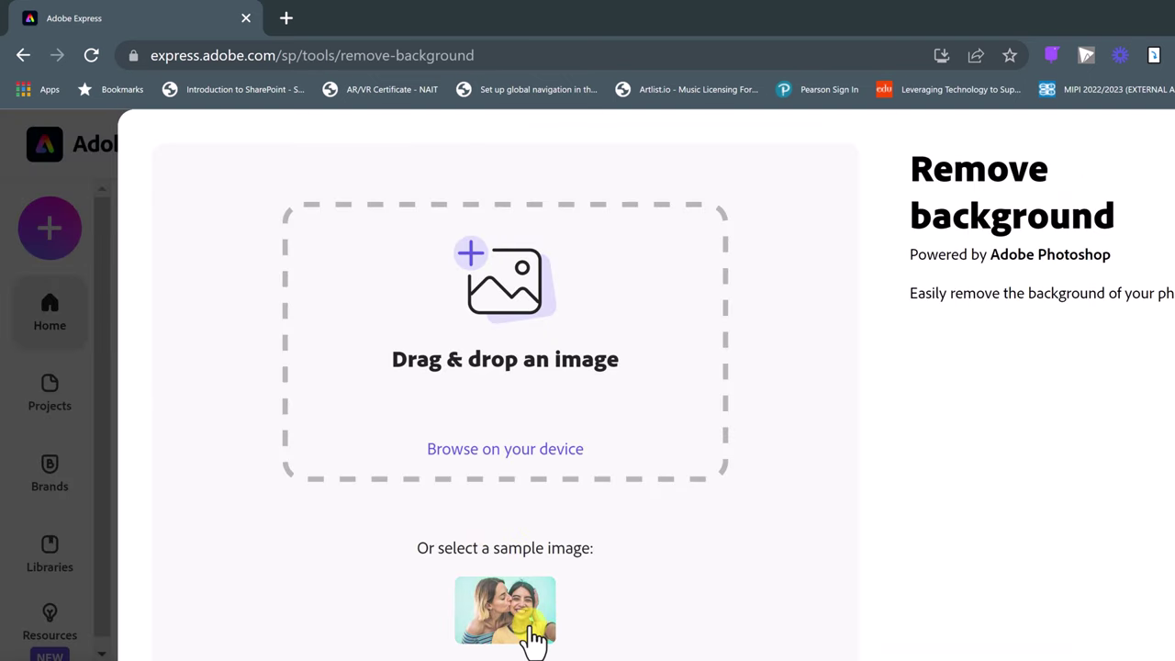
pyautogui.click(486, 449)
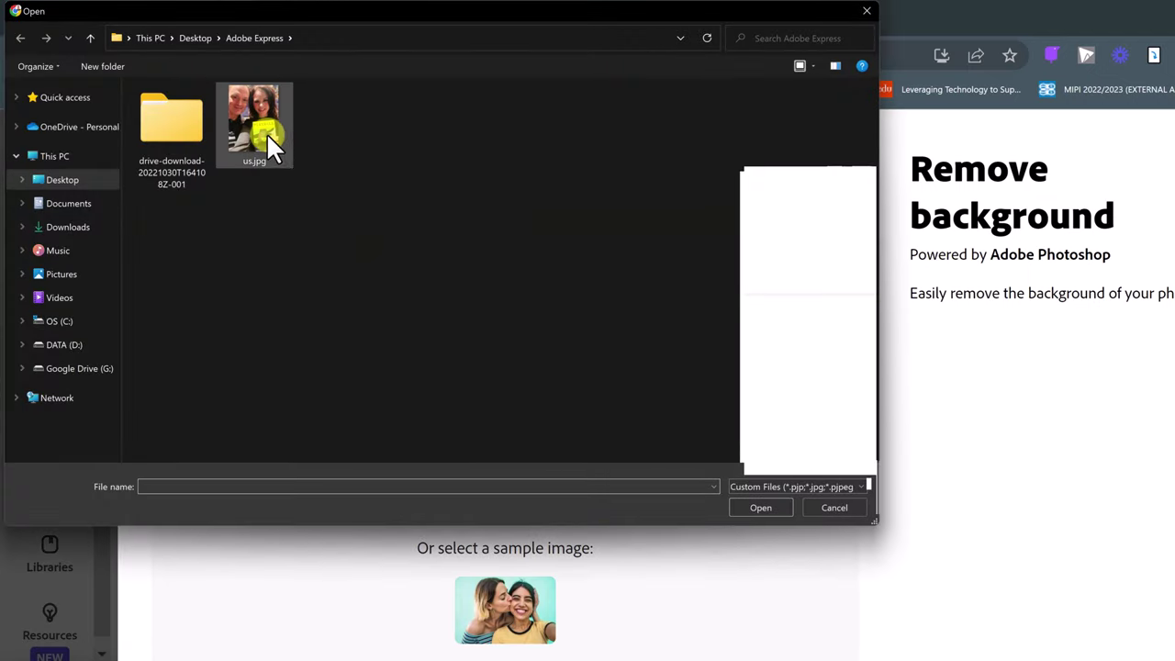
pyautogui.click(266, 132)
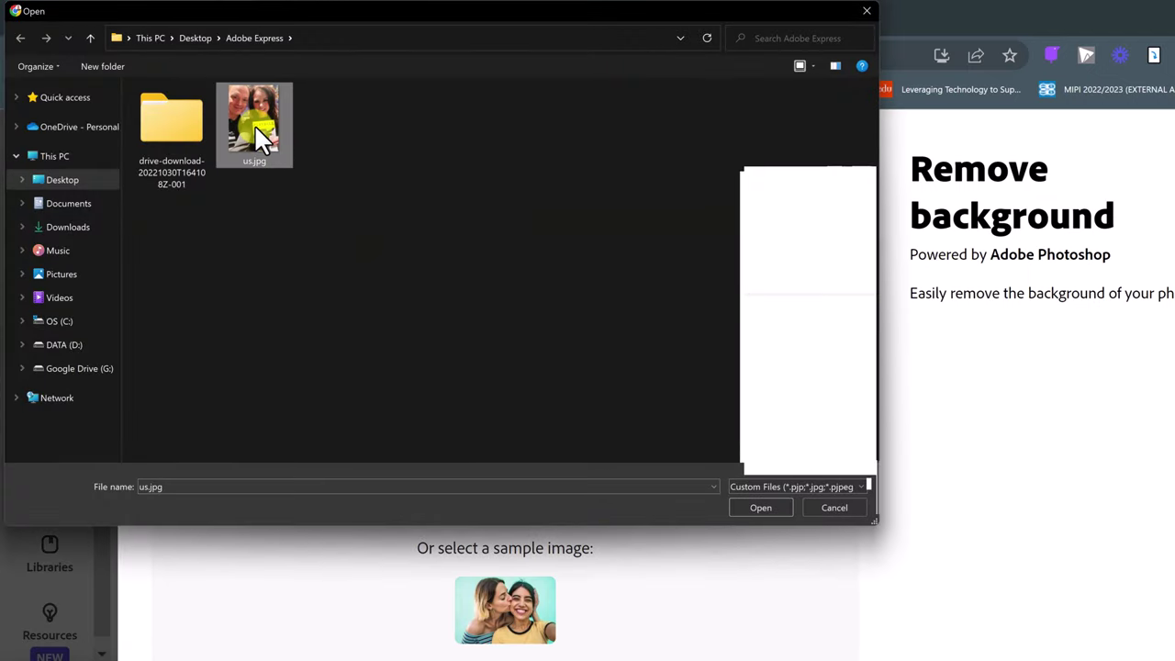
pyautogui.doubleClick(254, 128)
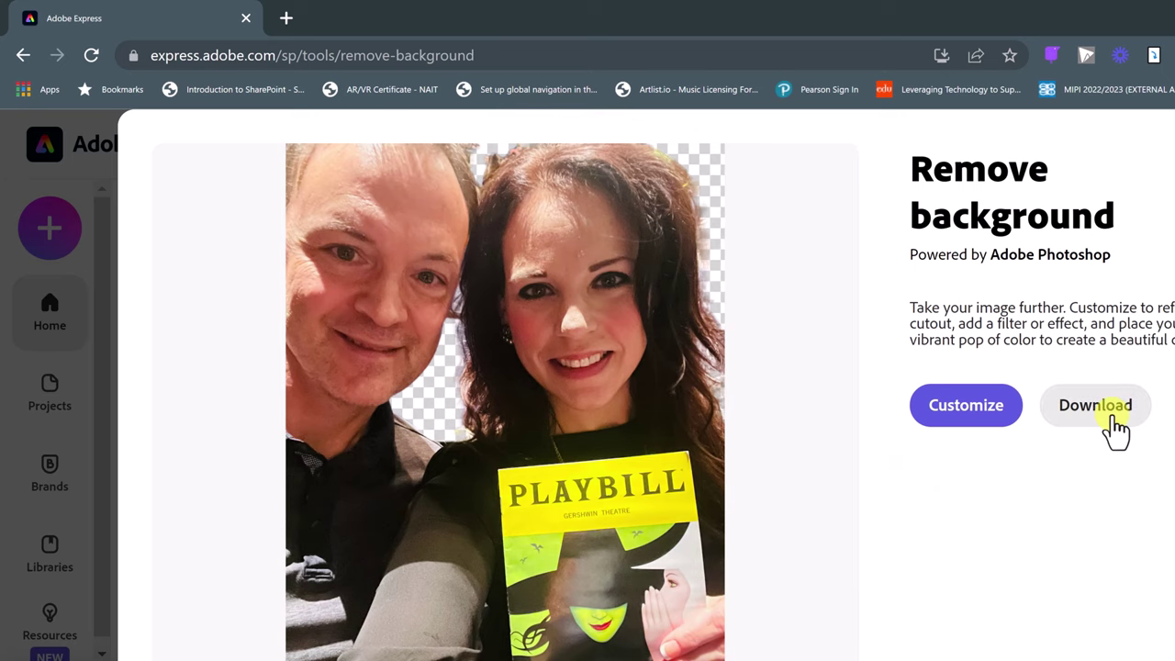
pyautogui.press('Escape')
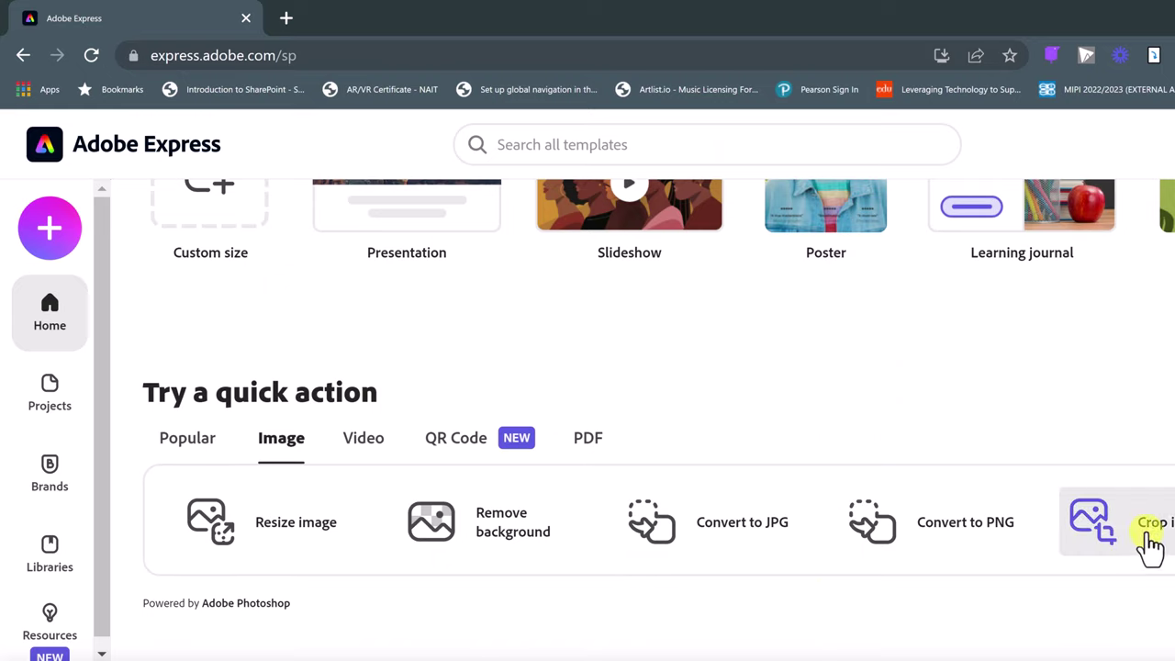
# Step: Load the sample video into the Trim video quick action and trim it to run from 00:01.40 to 00:05.32
pyautogui.click(368, 442)
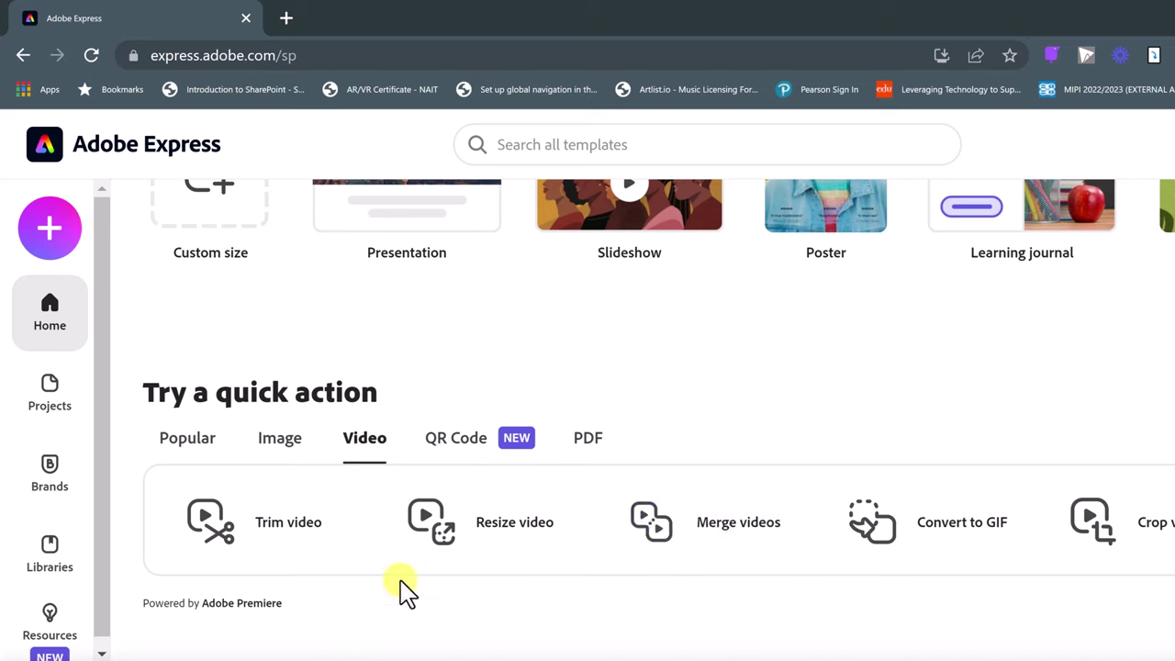
pyautogui.click(293, 550)
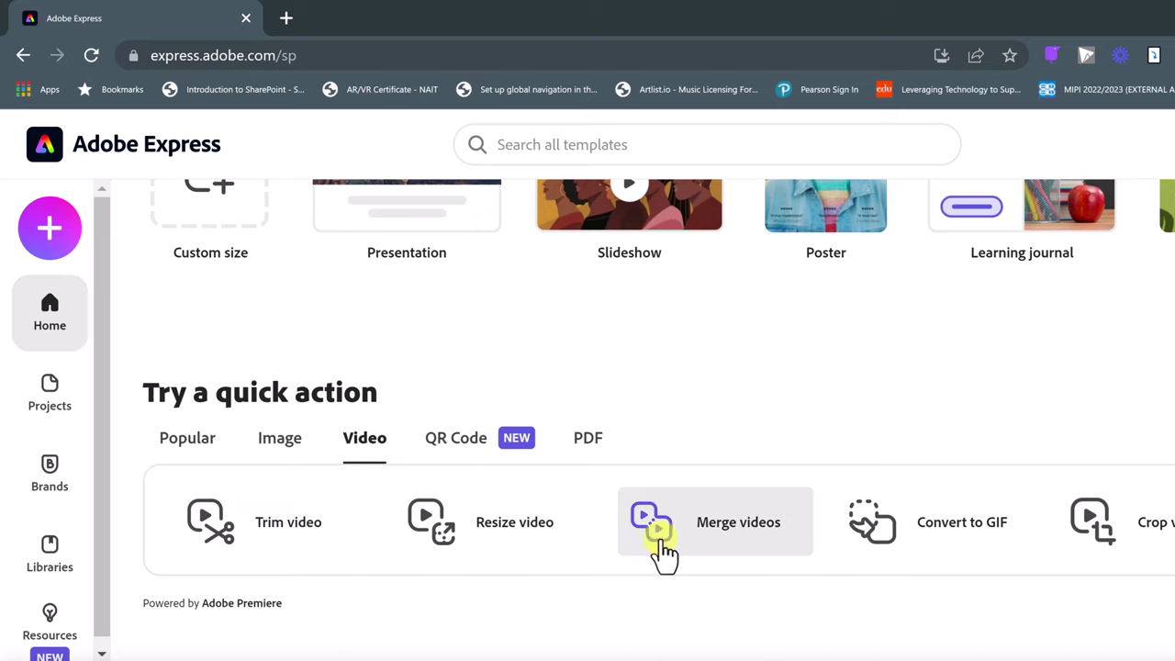
pyautogui.click(275, 551)
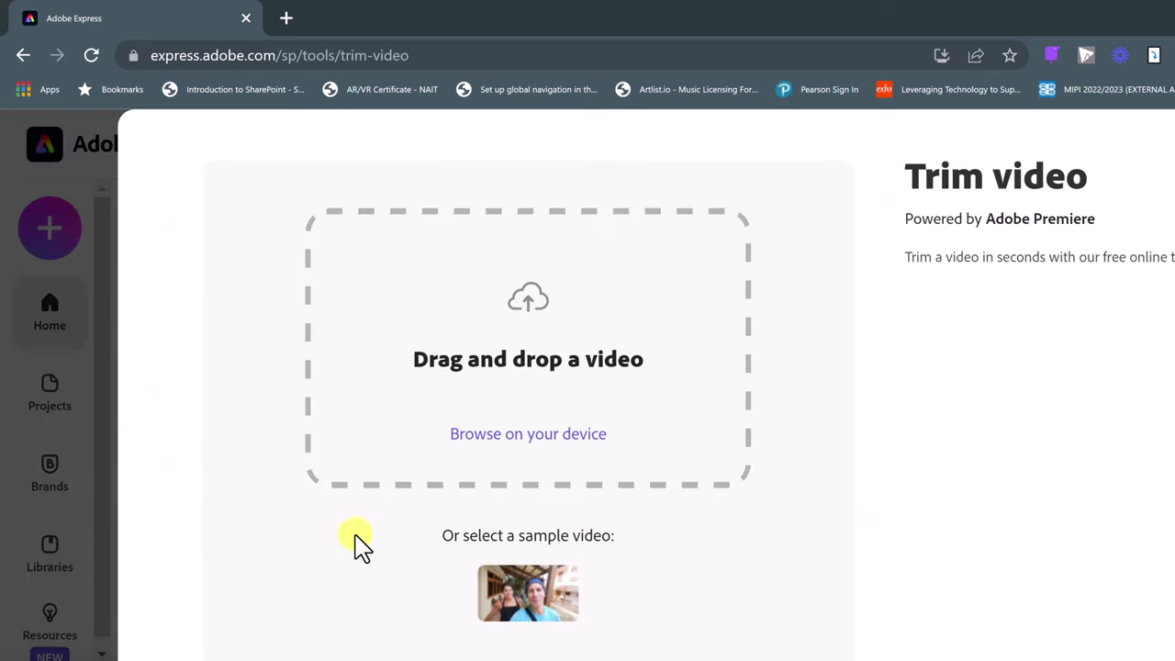
pyautogui.click(549, 607)
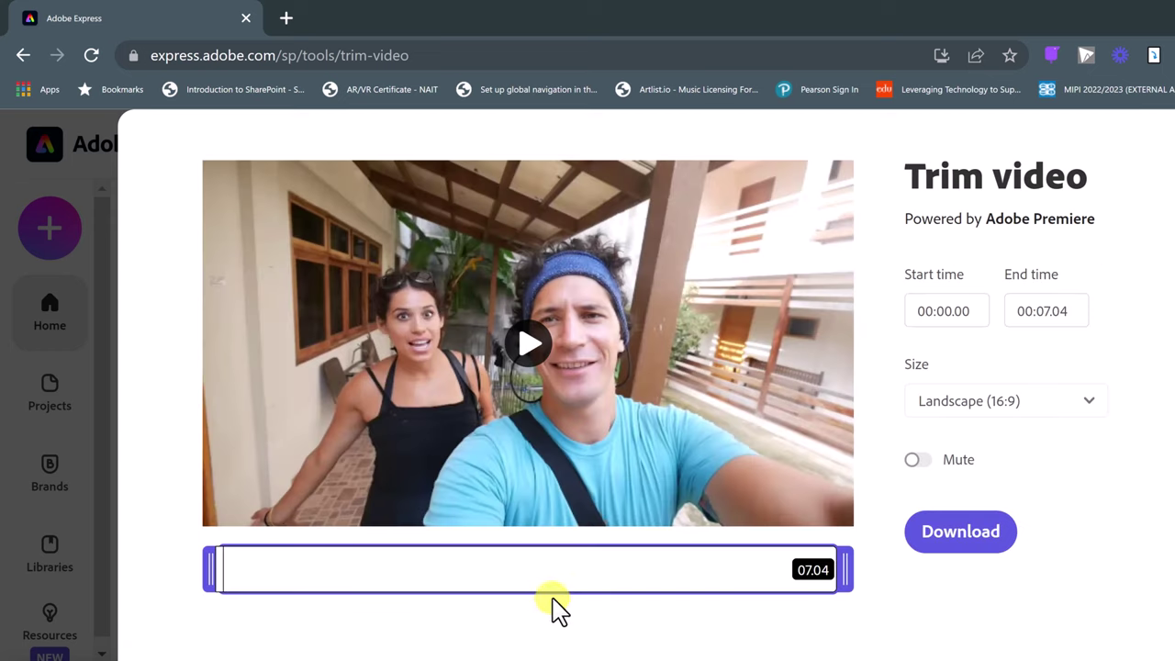
pyautogui.moveTo(842, 574); pyautogui.dragTo(698, 576)
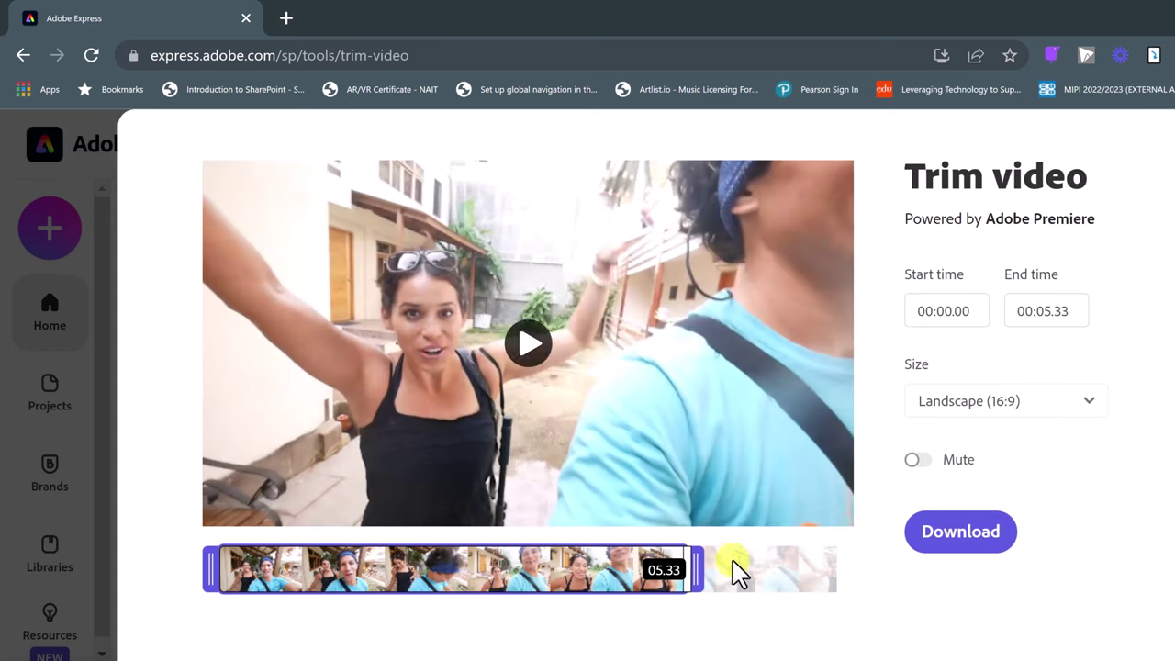
pyautogui.moveTo(210, 566); pyautogui.dragTo(332, 567)
# Step: Try the Portrait (9:16) size, set Square (1:1) with Fill screen, pan the footage to show more of the woman, and close the trim tool
pyautogui.click(976, 401)
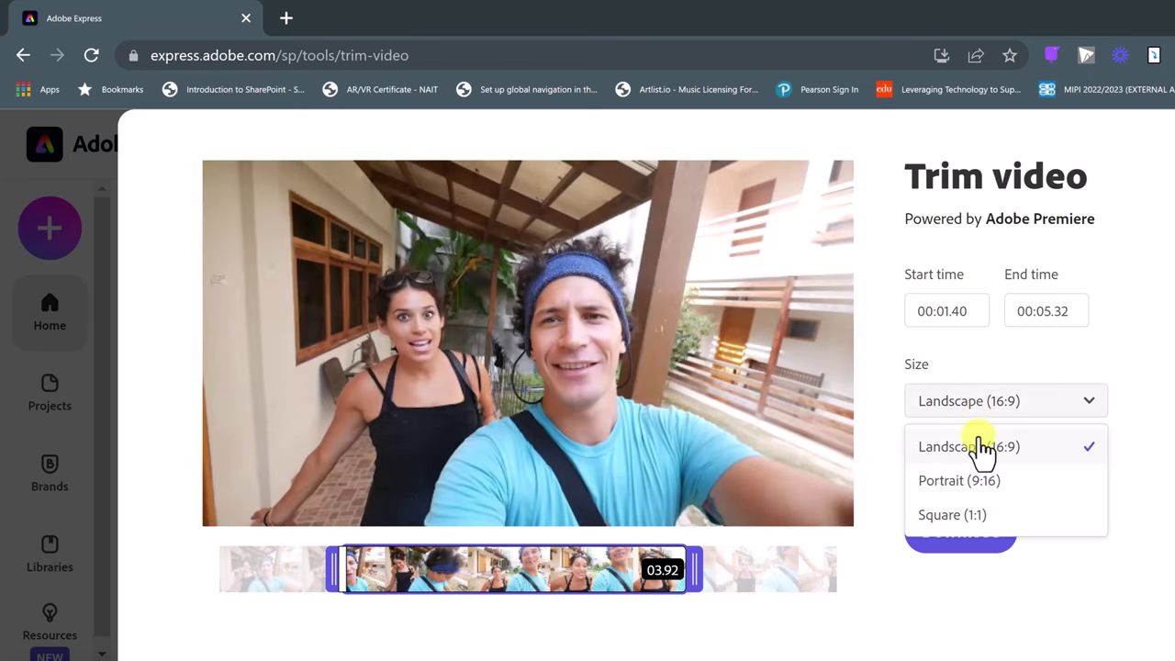
pyautogui.click(962, 487)
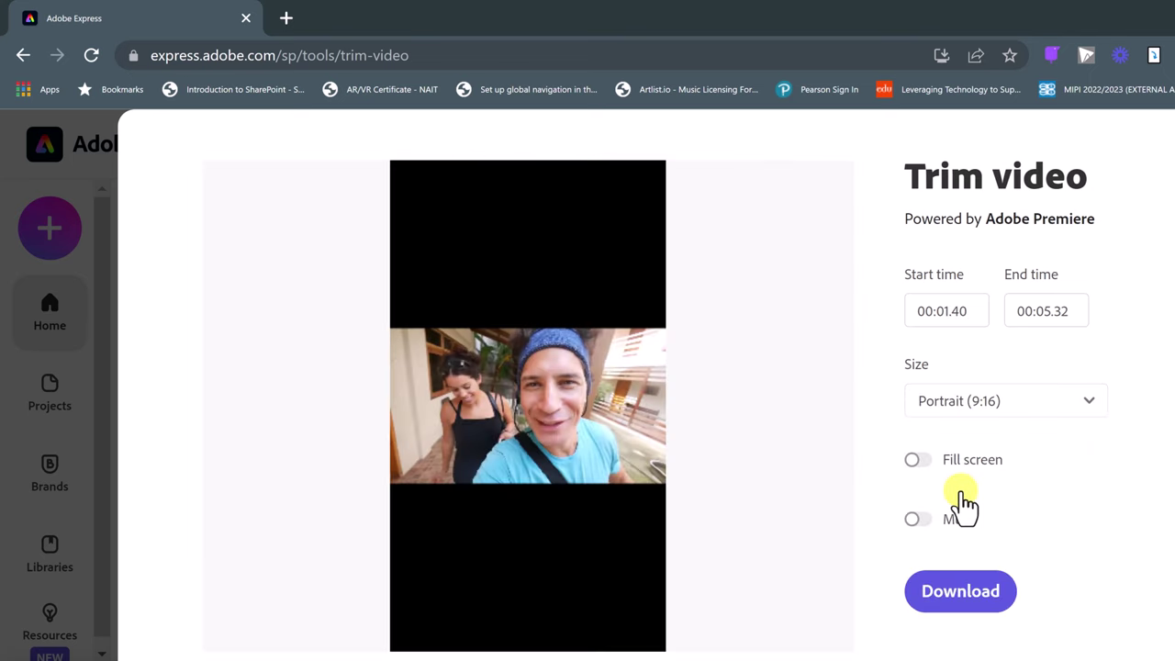
pyautogui.click(976, 409)
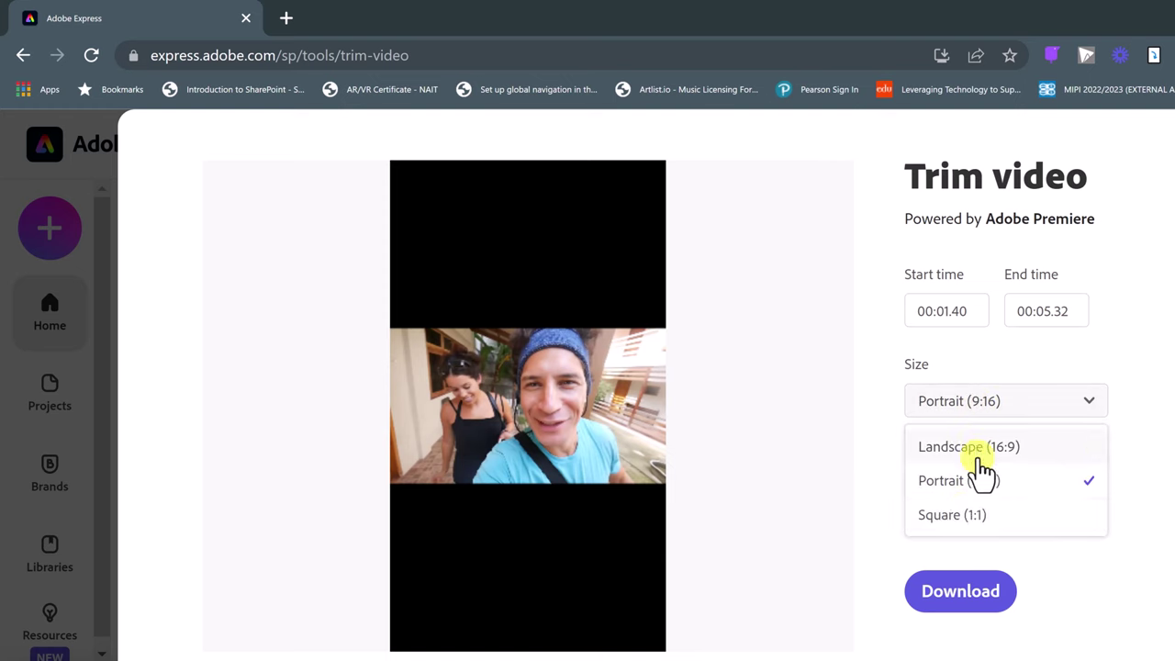
pyautogui.click(965, 516)
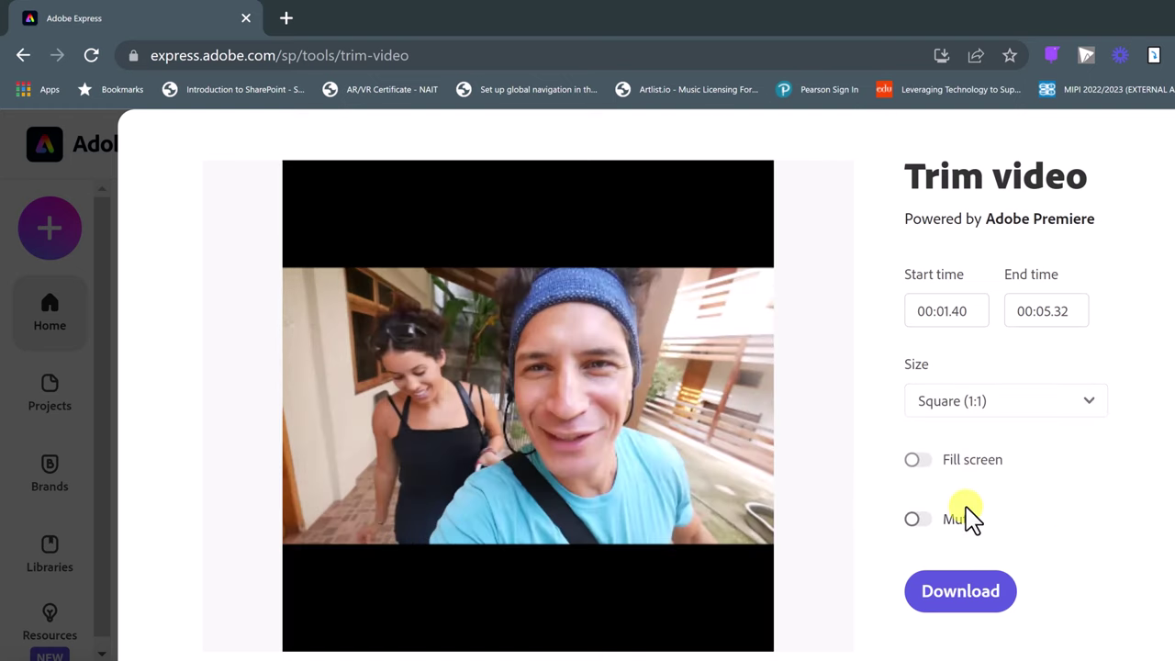
pyautogui.click(913, 459)
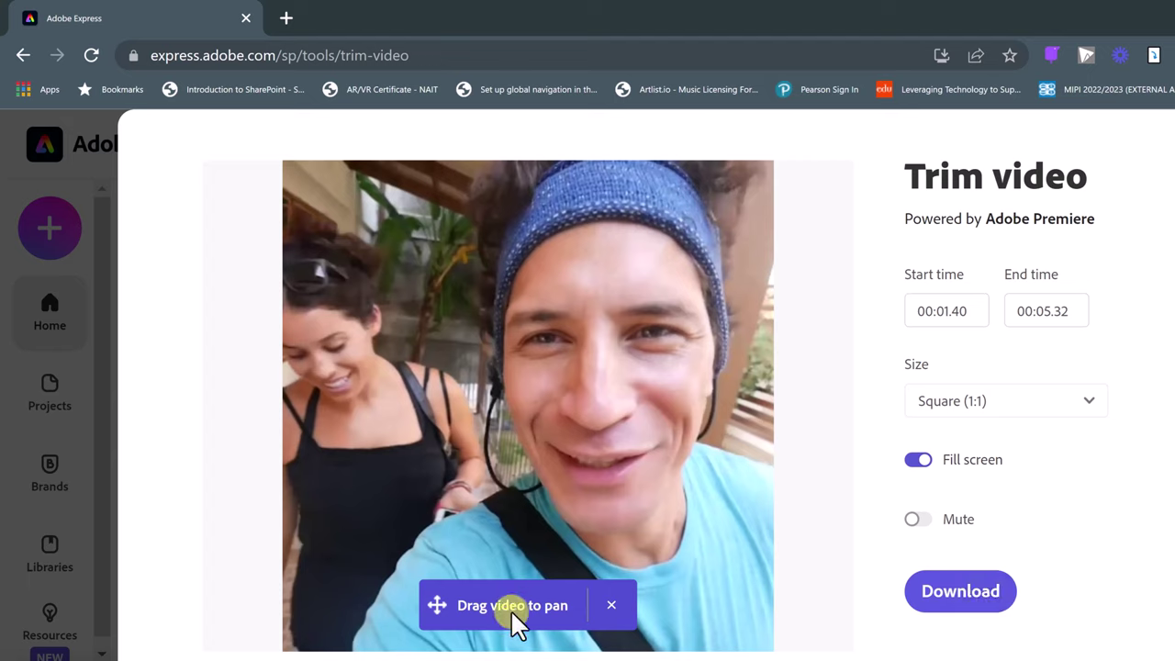
pyautogui.moveTo(587, 501)
pyautogui.mouseDown()
pyautogui.moveTo(498, 506)
pyautogui.moveTo(599, 506)
pyautogui.mouseUp()
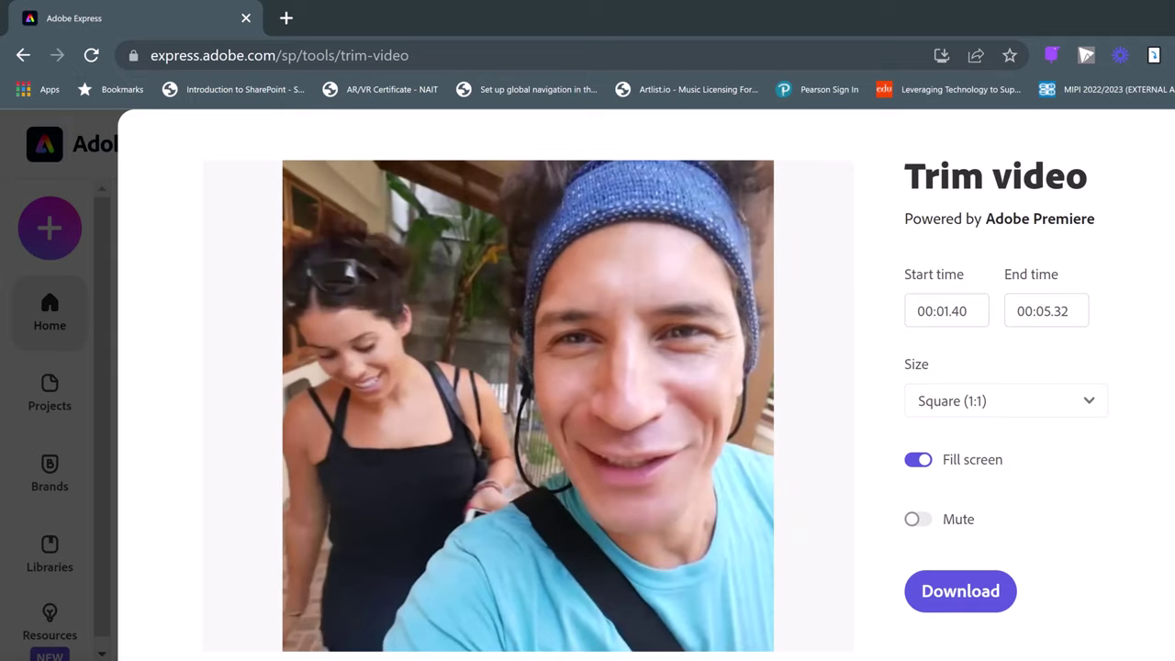
pyautogui.press('Escape')
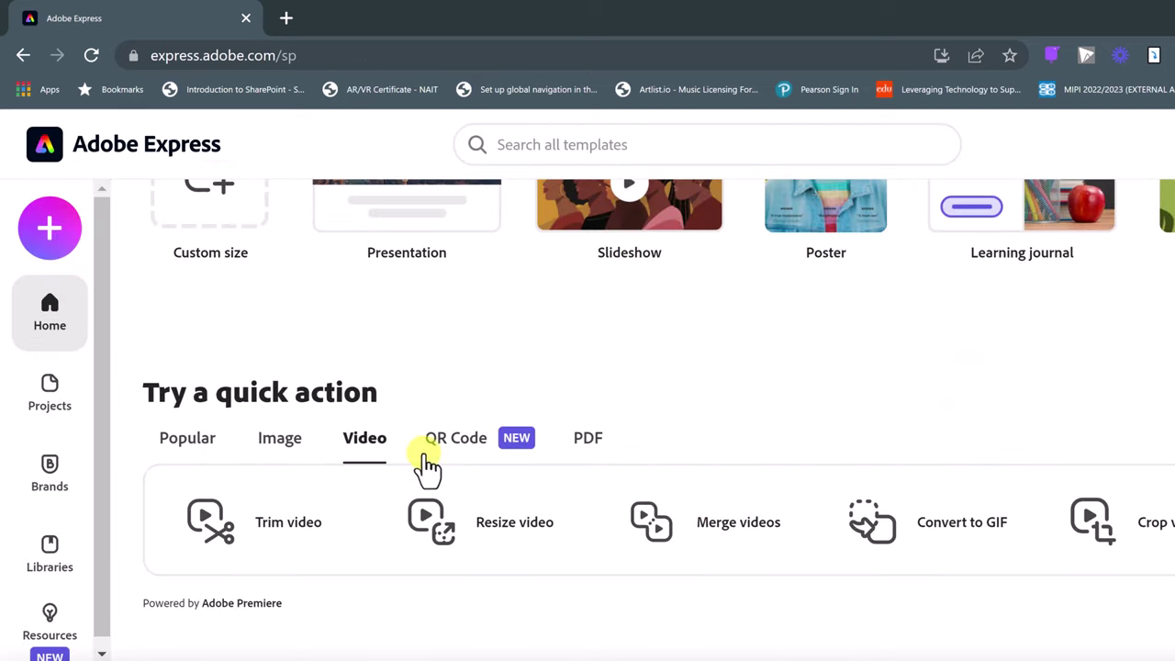
# Step: Generate a QR code from the copied YouTube URL
pyautogui.click(477, 450)
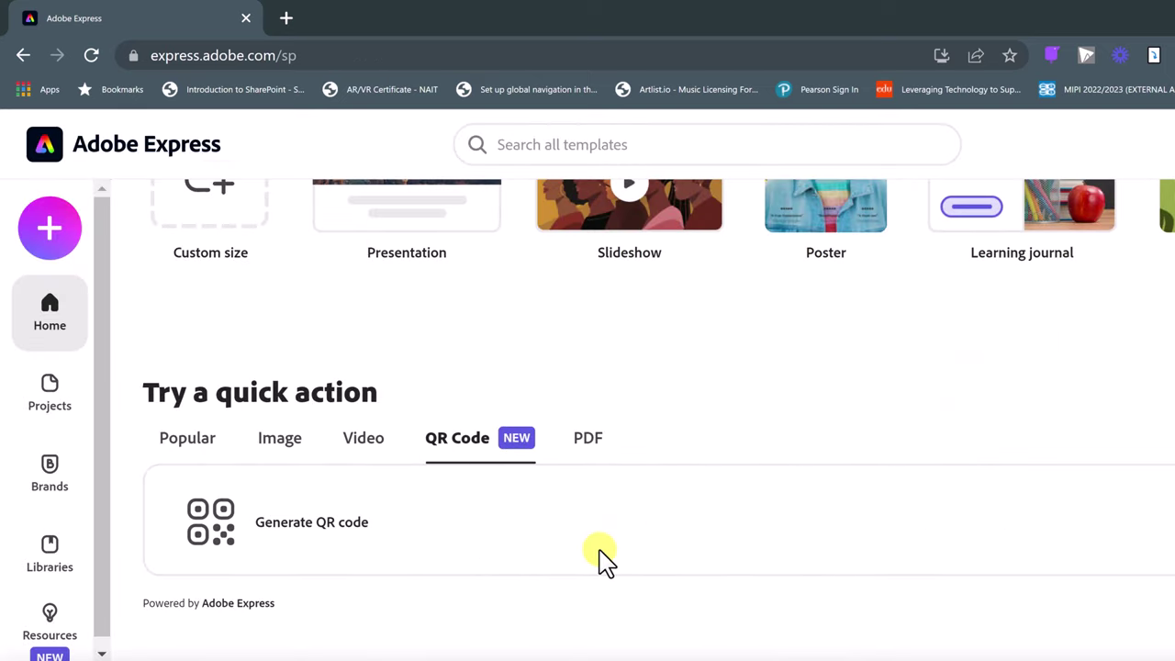
pyautogui.click(335, 541)
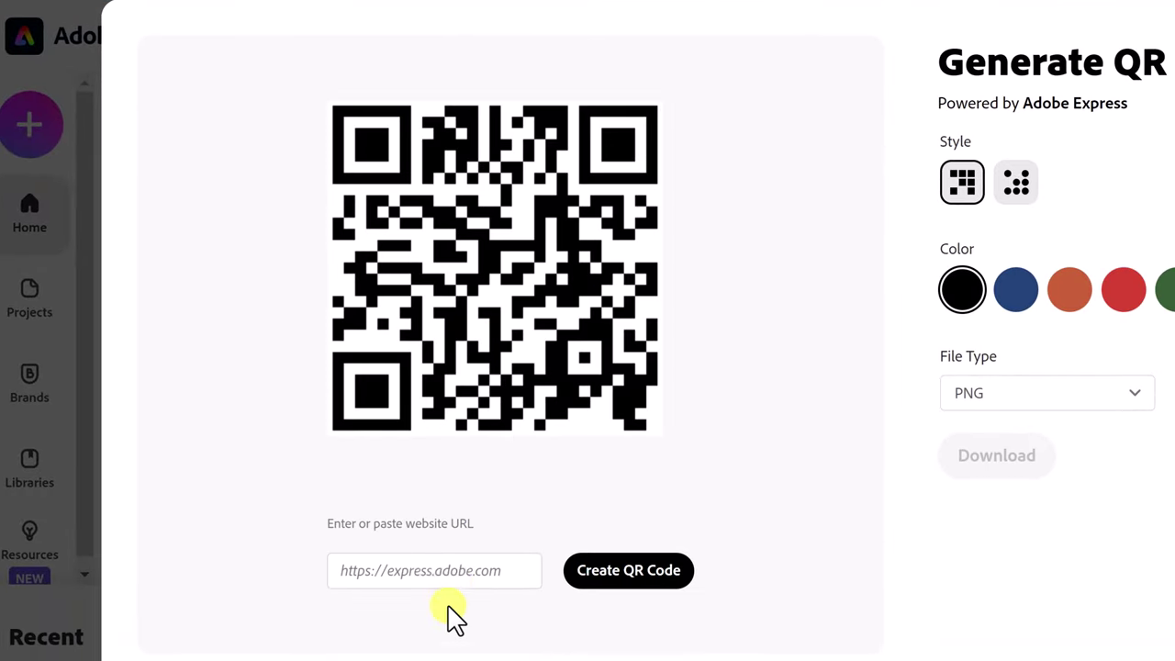
pyautogui.click(459, 573)
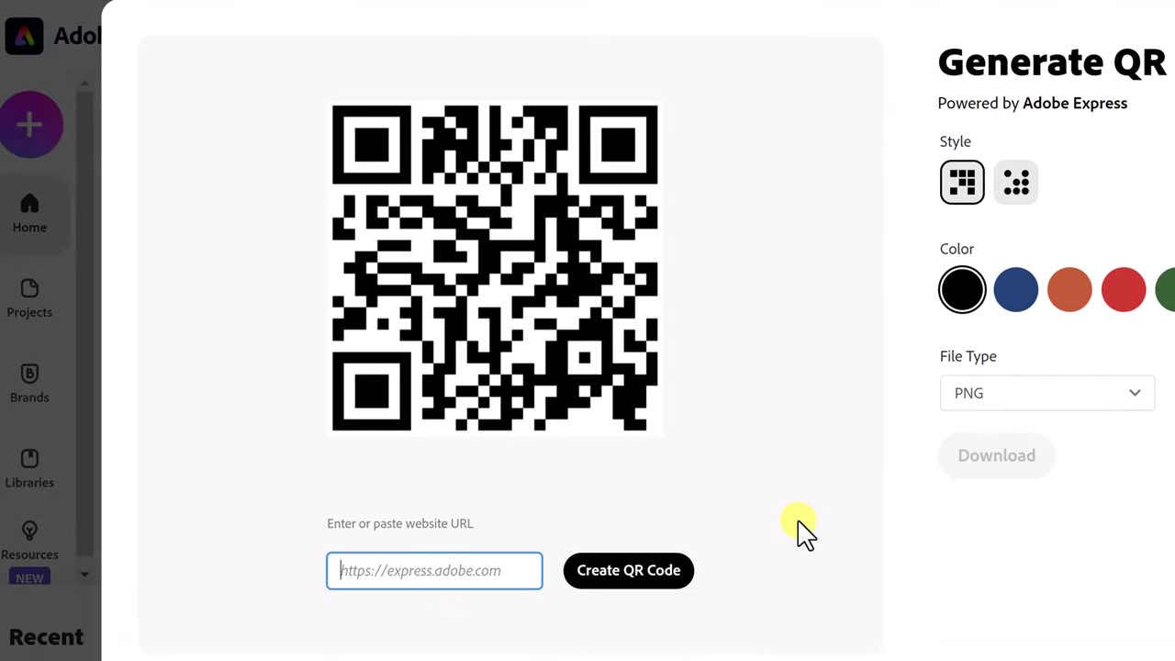
pyautogui.hotkey('ctrl', 'v')
pyautogui.click(674, 578)
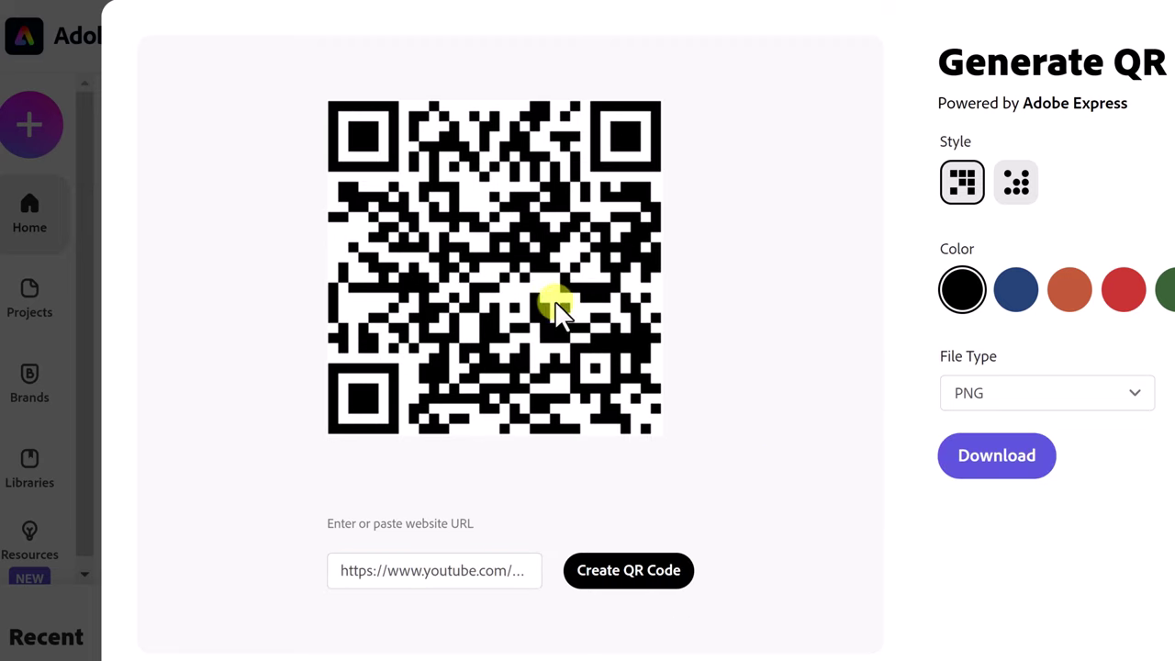
# Step: Restyle the QR code with the dotted pattern in red, and close the generator
pyautogui.click(1016, 182)
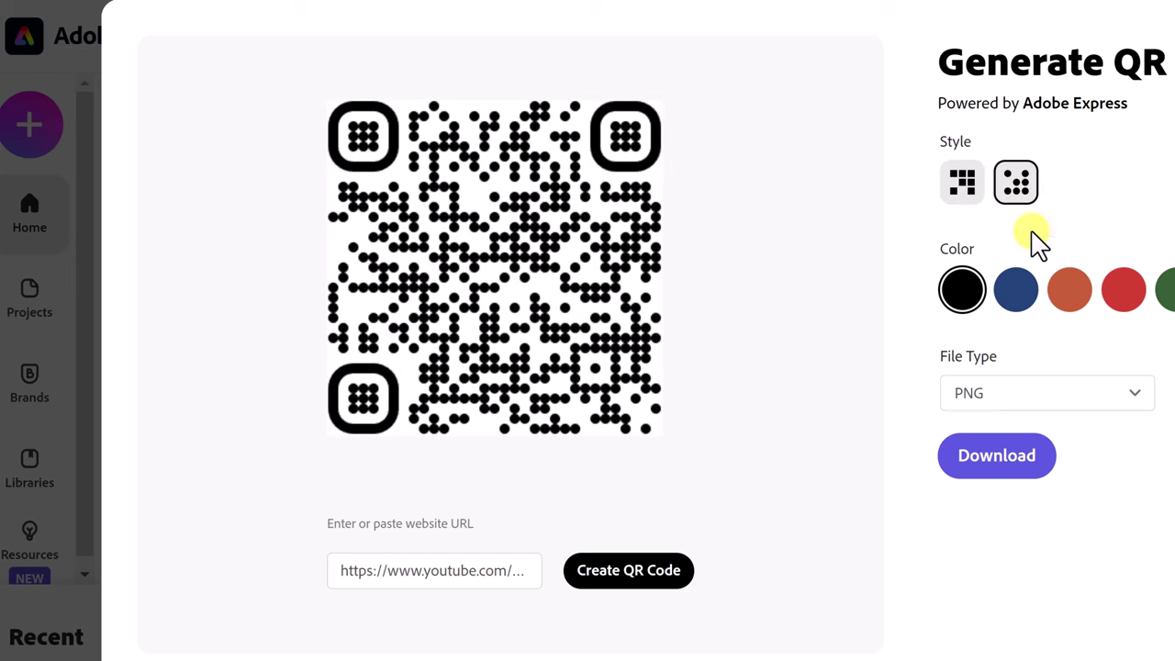
pyautogui.click(1125, 296)
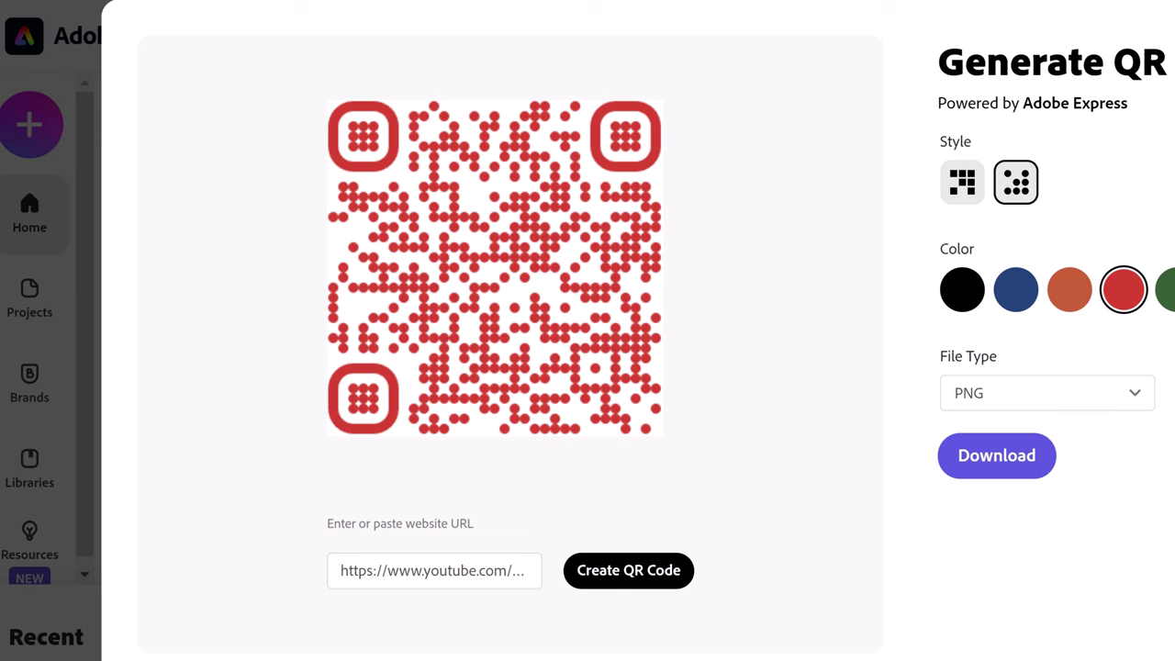
pyautogui.press('Escape')
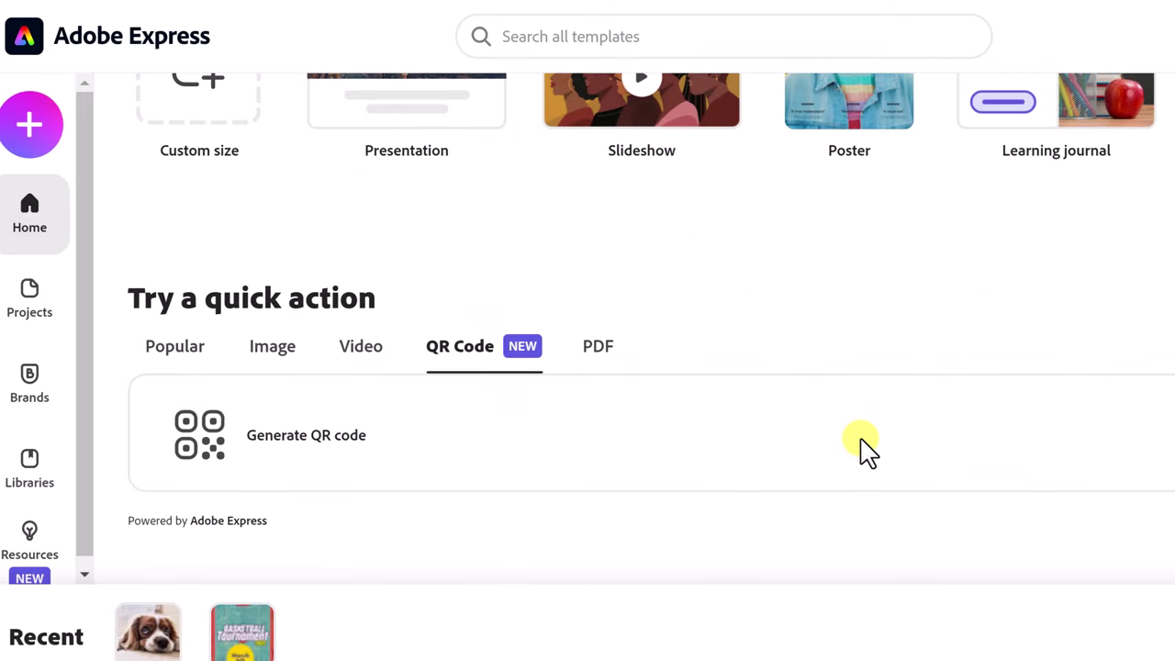
# Step: Load the lorem ipsum PDF into the Edit text & images quick action
pyautogui.click(597, 351)
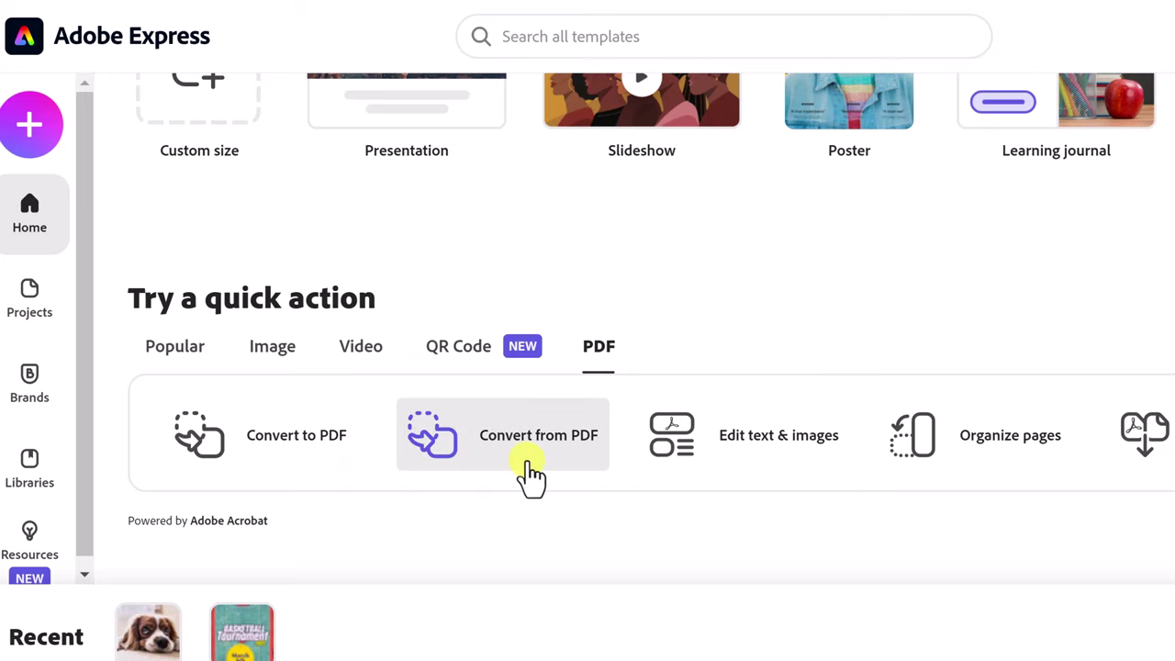
pyautogui.click(797, 437)
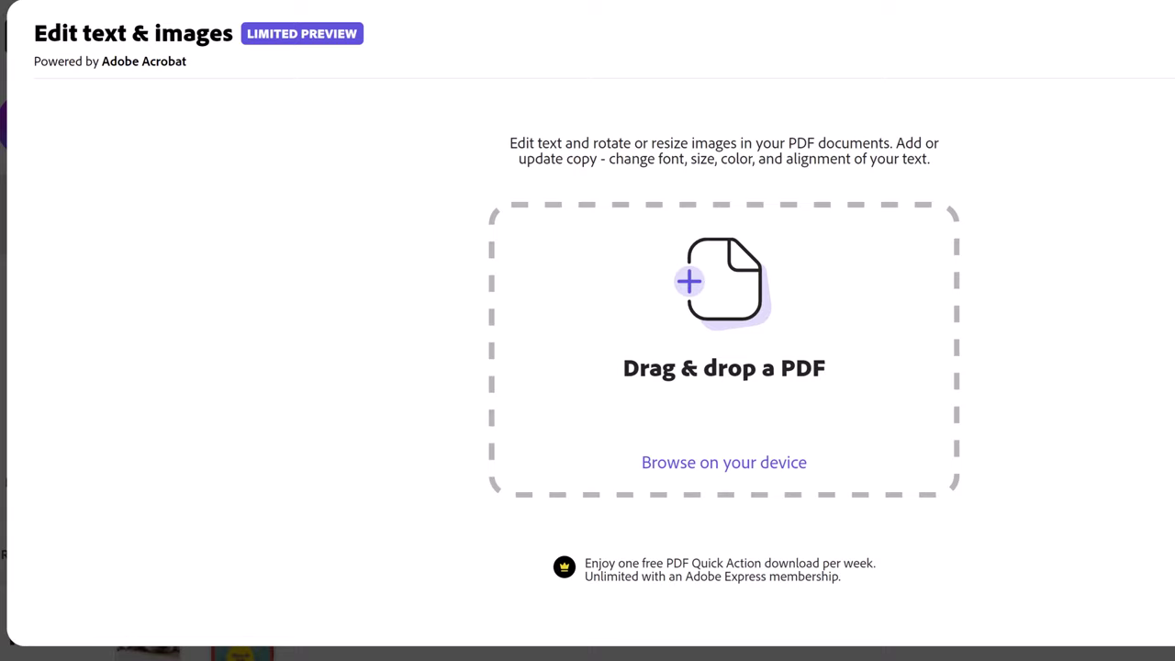
pyautogui.moveTo(954, 660); pyautogui.dragTo(683, 341)
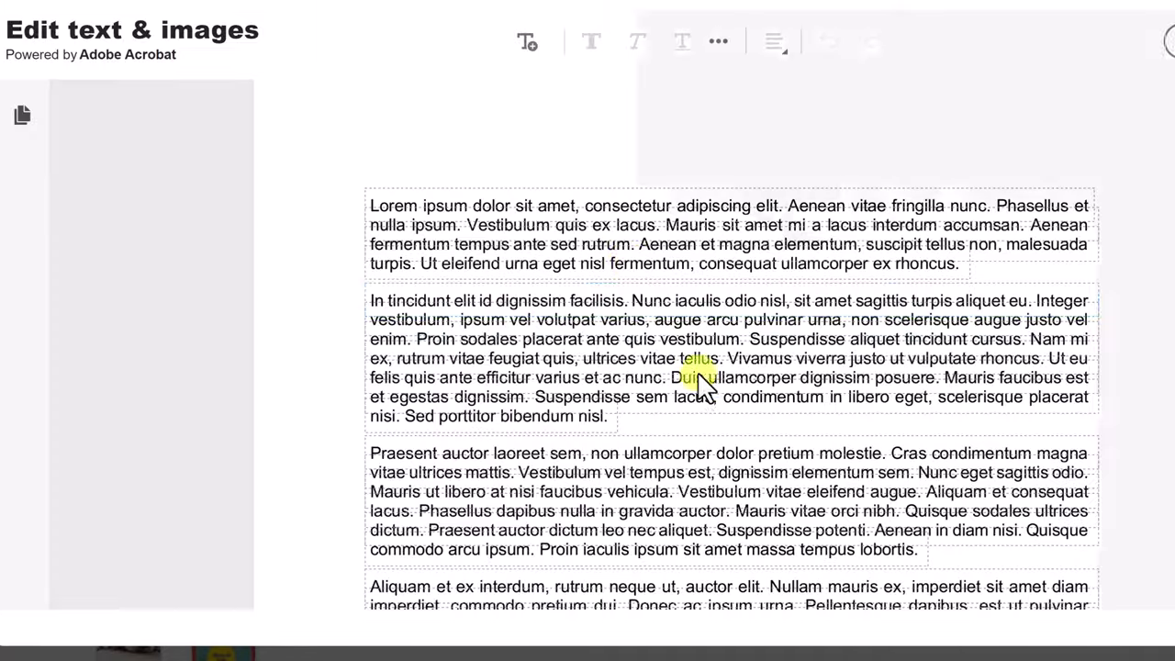
# Step: Delete the aerial photo on page 2 of the PDF
pyautogui.scroll(-15, 611, 369)
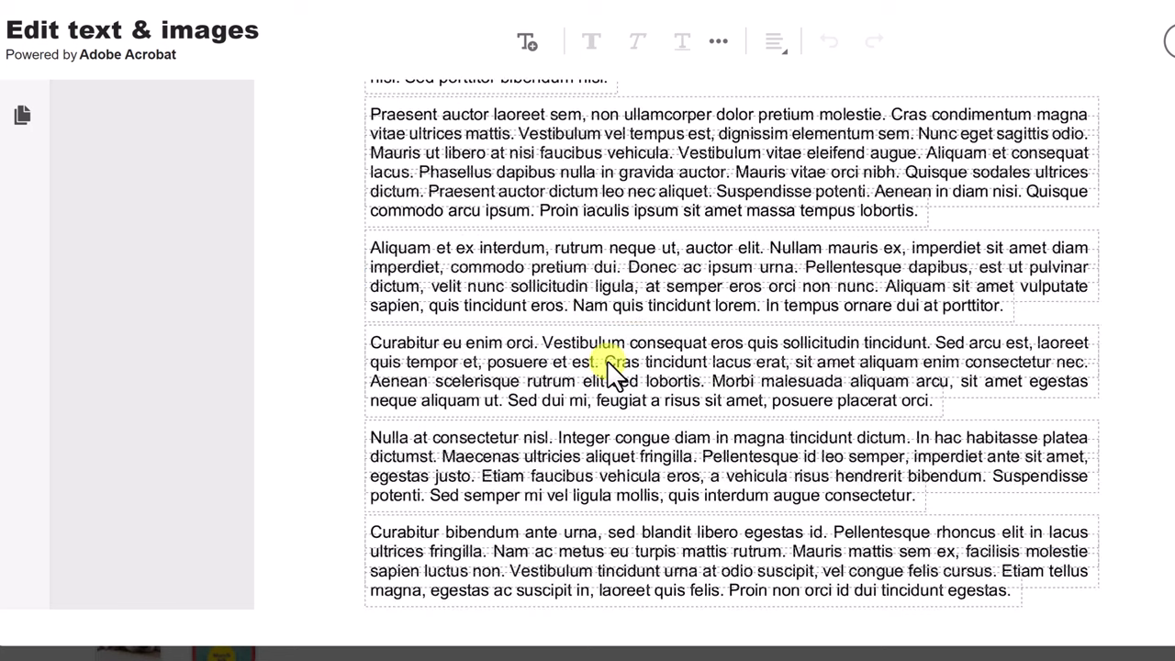
pyautogui.scroll(-4, 606, 361)
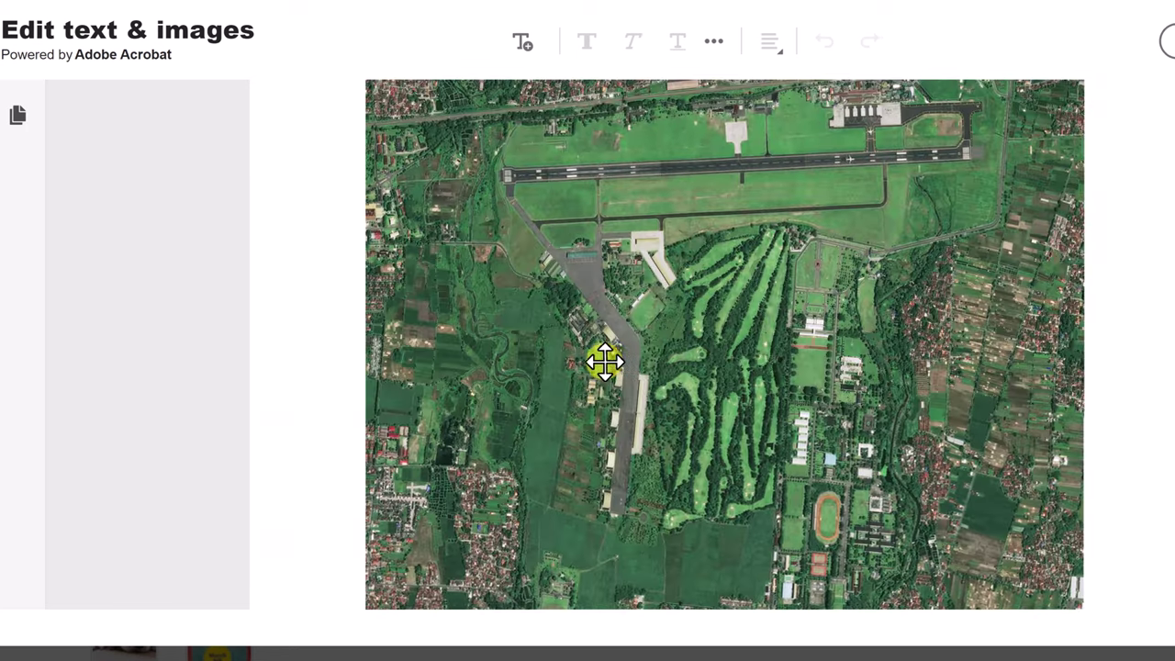
pyautogui.scroll(3, 388, 358)
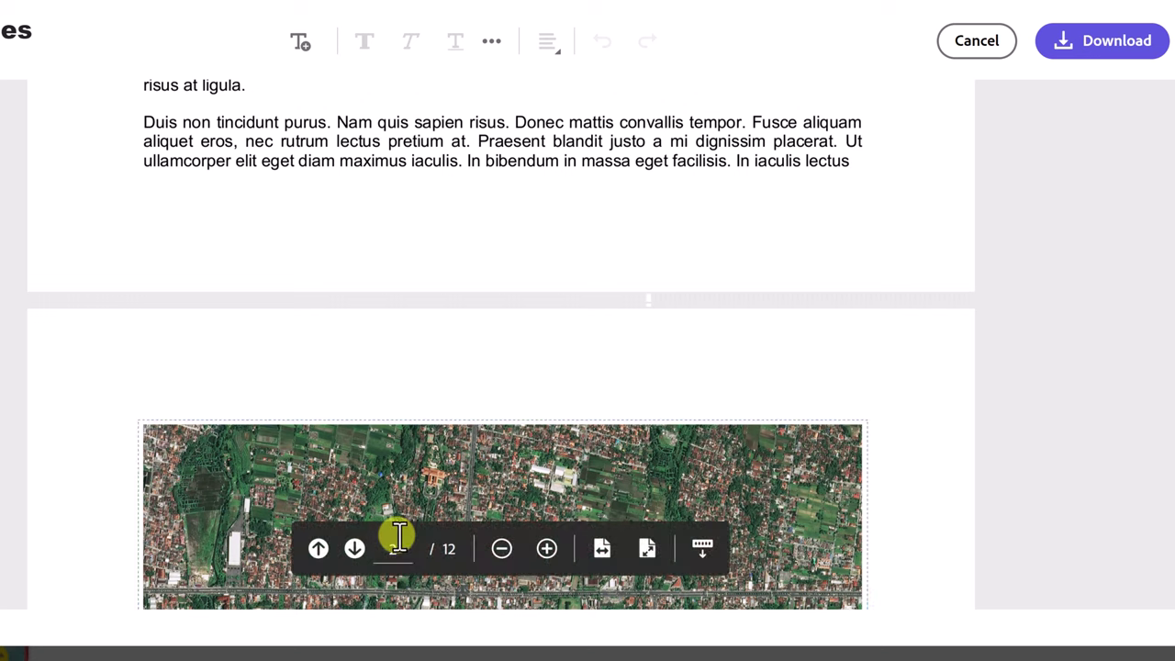
pyautogui.click(468, 454)
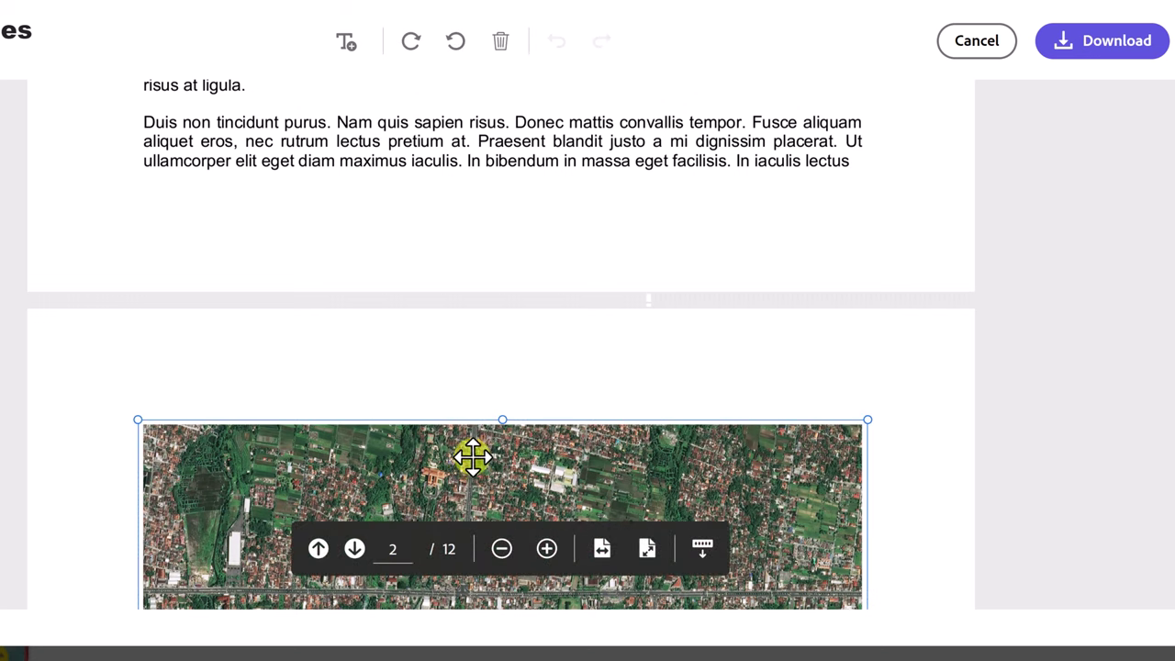
pyautogui.click(500, 46)
# Step: Replace "Nam quis tincidunt" with "Typing" in the page 1 paragraph that starts with "Aliquam et ex interdum"
pyautogui.scroll(4, 459, 290)
pyautogui.scroll(5, 459, 290)
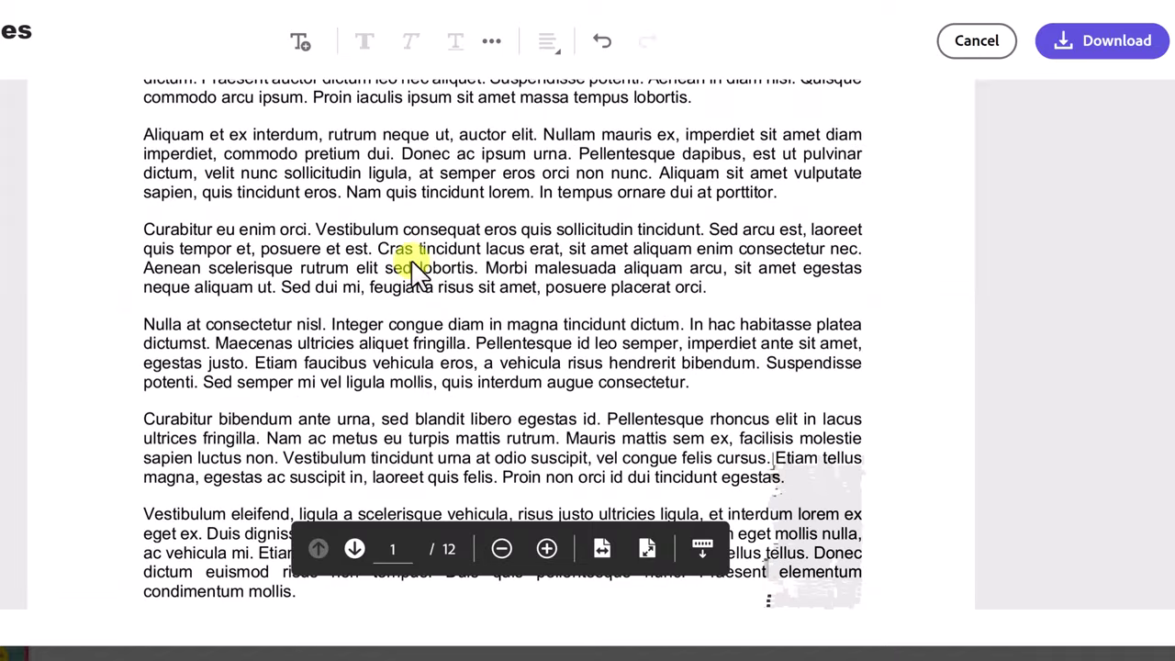
pyautogui.click(409, 249)
pyautogui.click(382, 194)
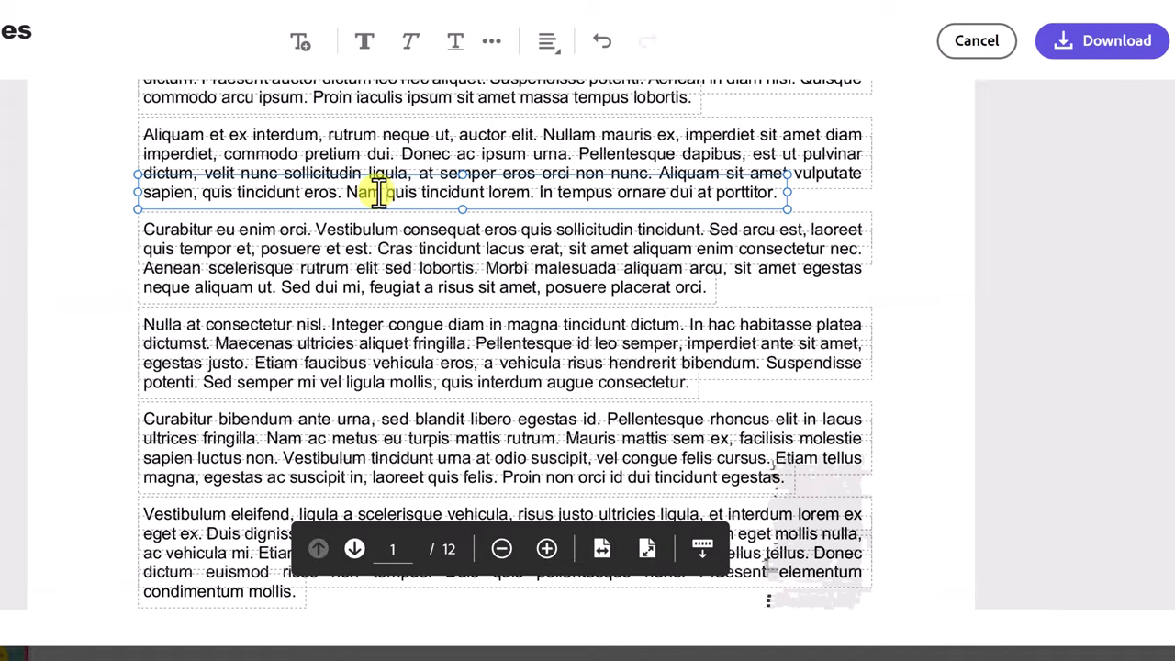
pyautogui.click(352, 194)
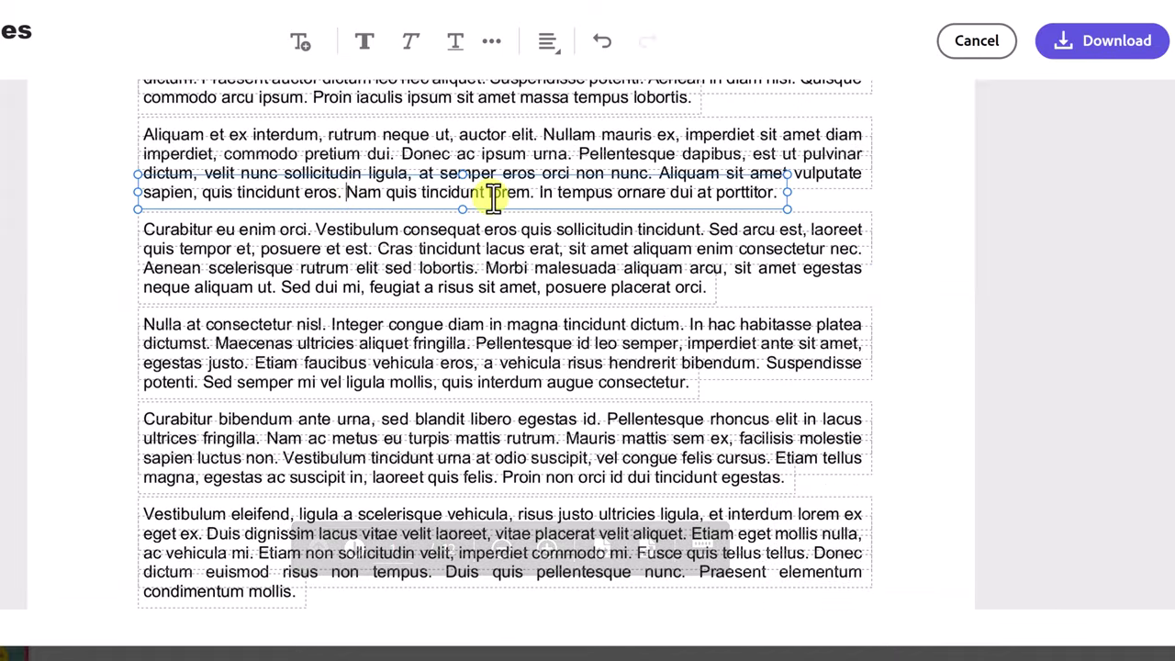
pyautogui.moveTo(485, 192); pyautogui.dragTo(428, 191)
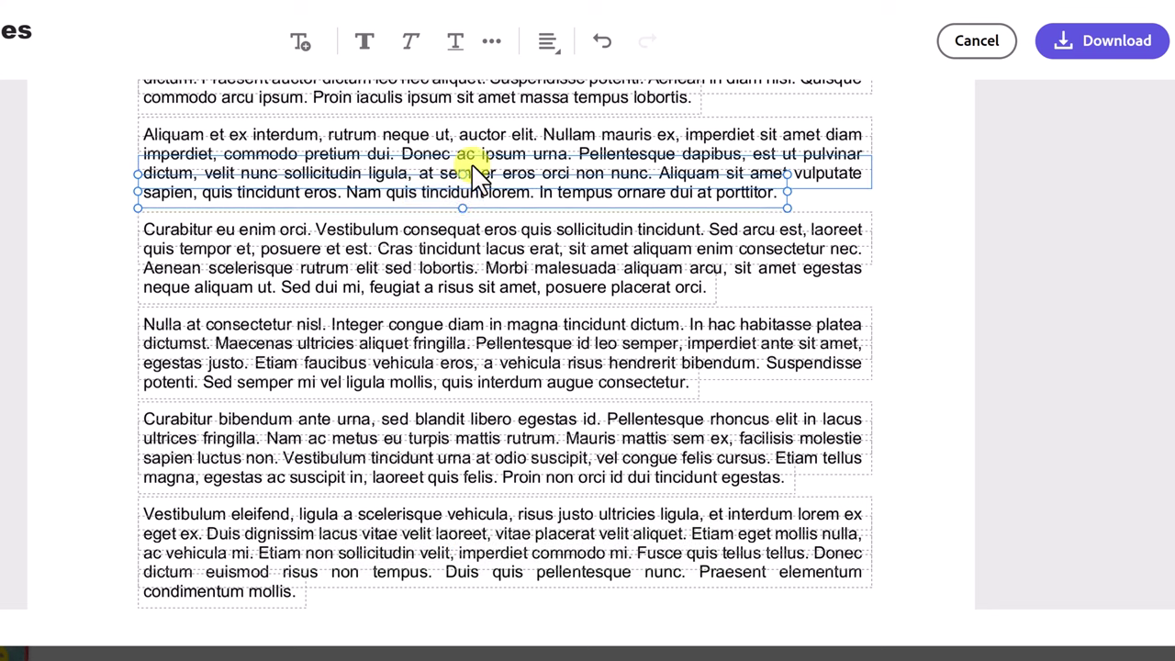
pyautogui.press('BackSpace')
pyautogui.press('BackSpace')
pyautogui.press('BackSpace')
pyautogui.press('BackSpace')
pyautogui.press('BackSpace')
pyautogui.press('BackSpace')
pyautogui.press('BackSpace')
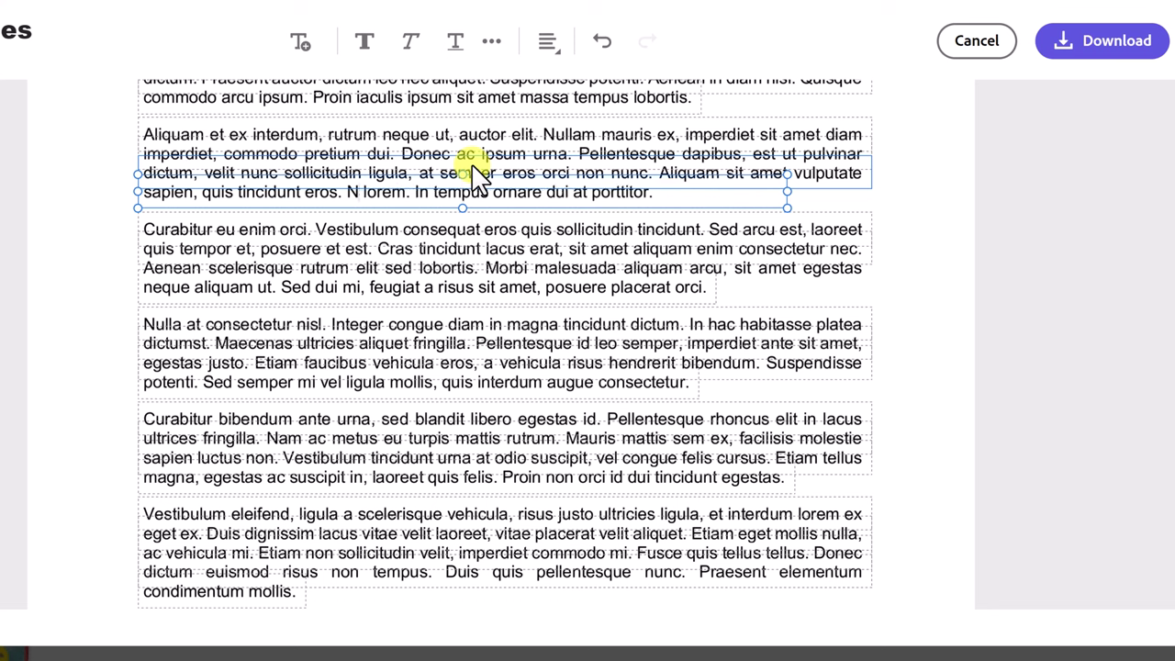
pyautogui.write('Typing')
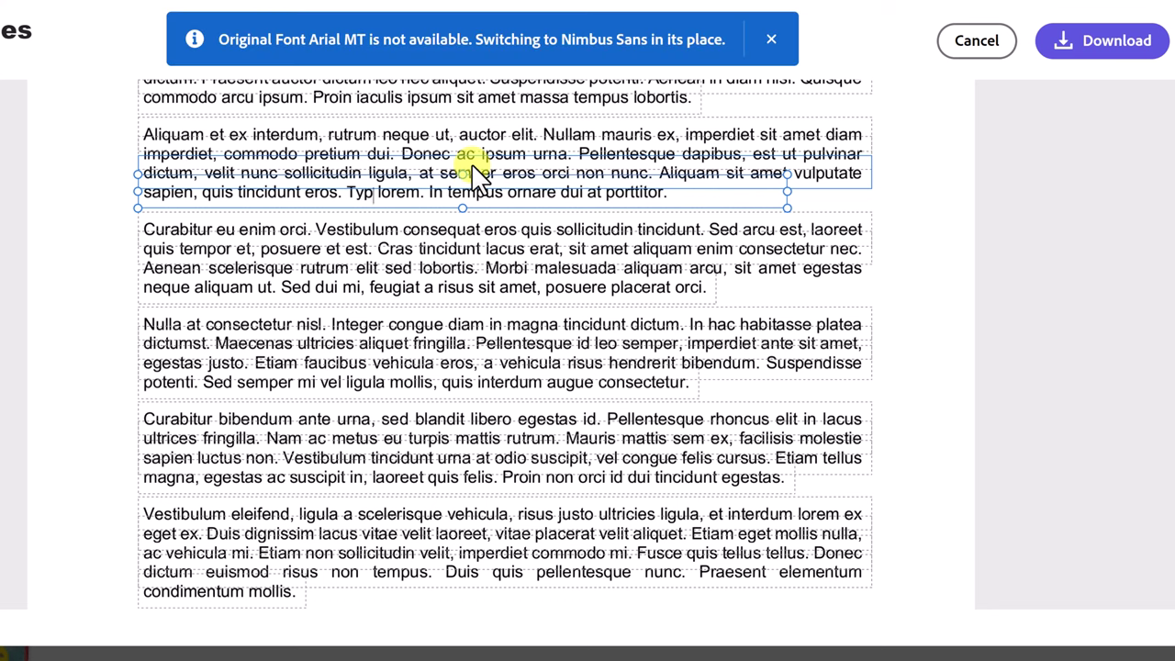
# Step: Dismiss the font notice, download the edited PDF and close the download confirmation
pyautogui.click(771, 41)
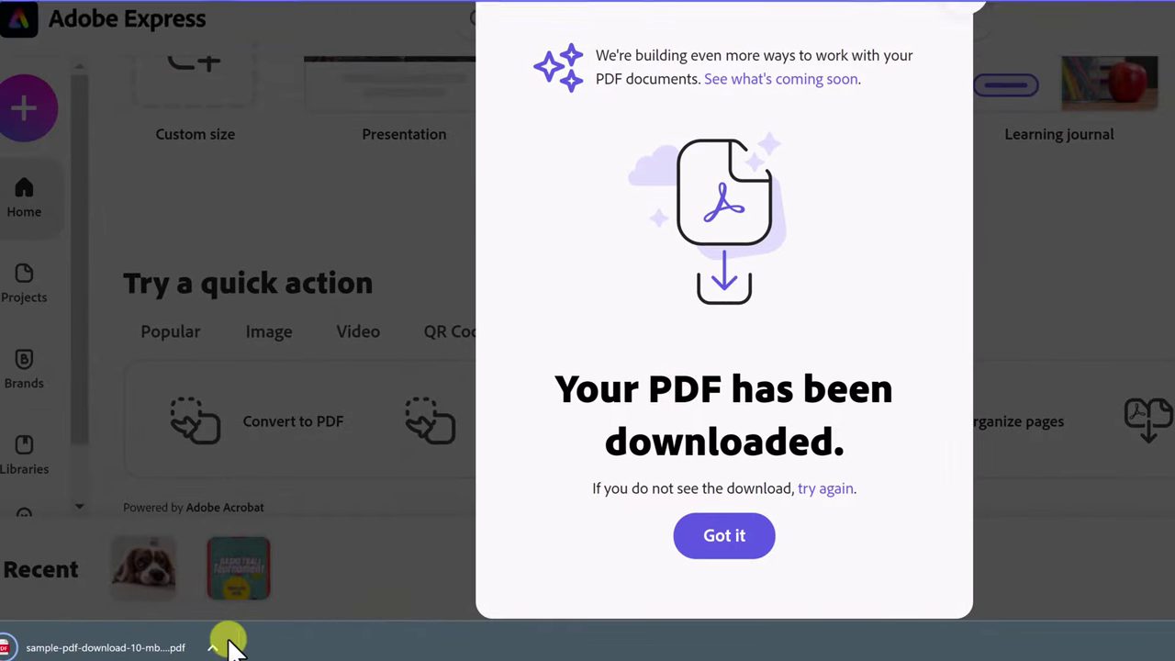
pyautogui.click(1048, 217)
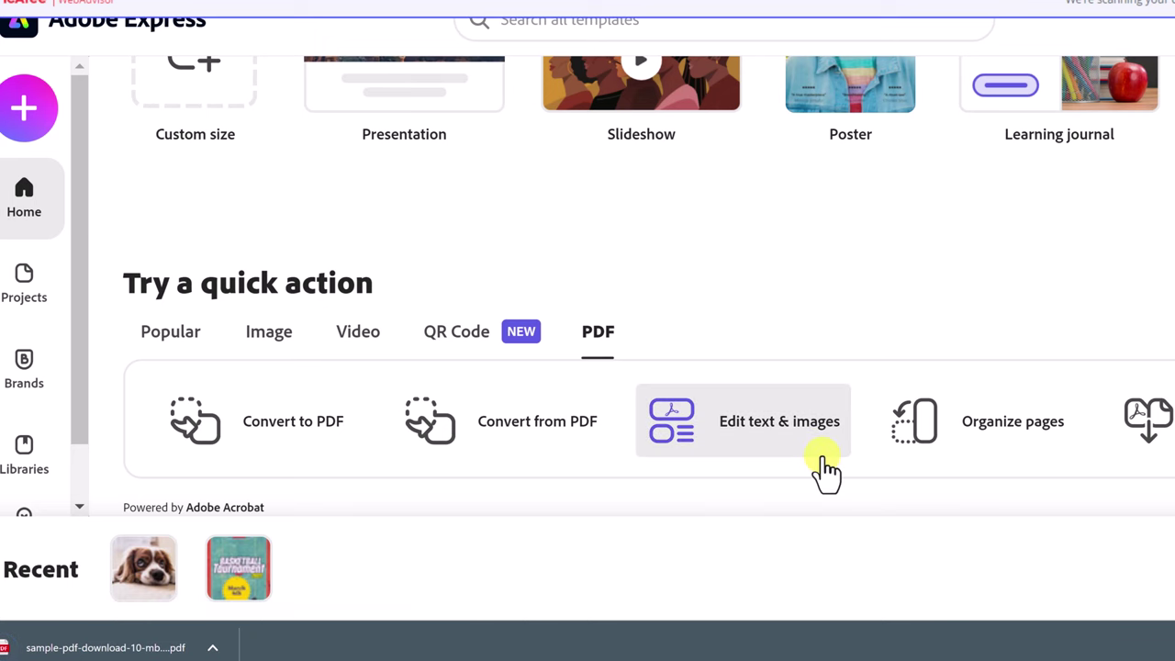